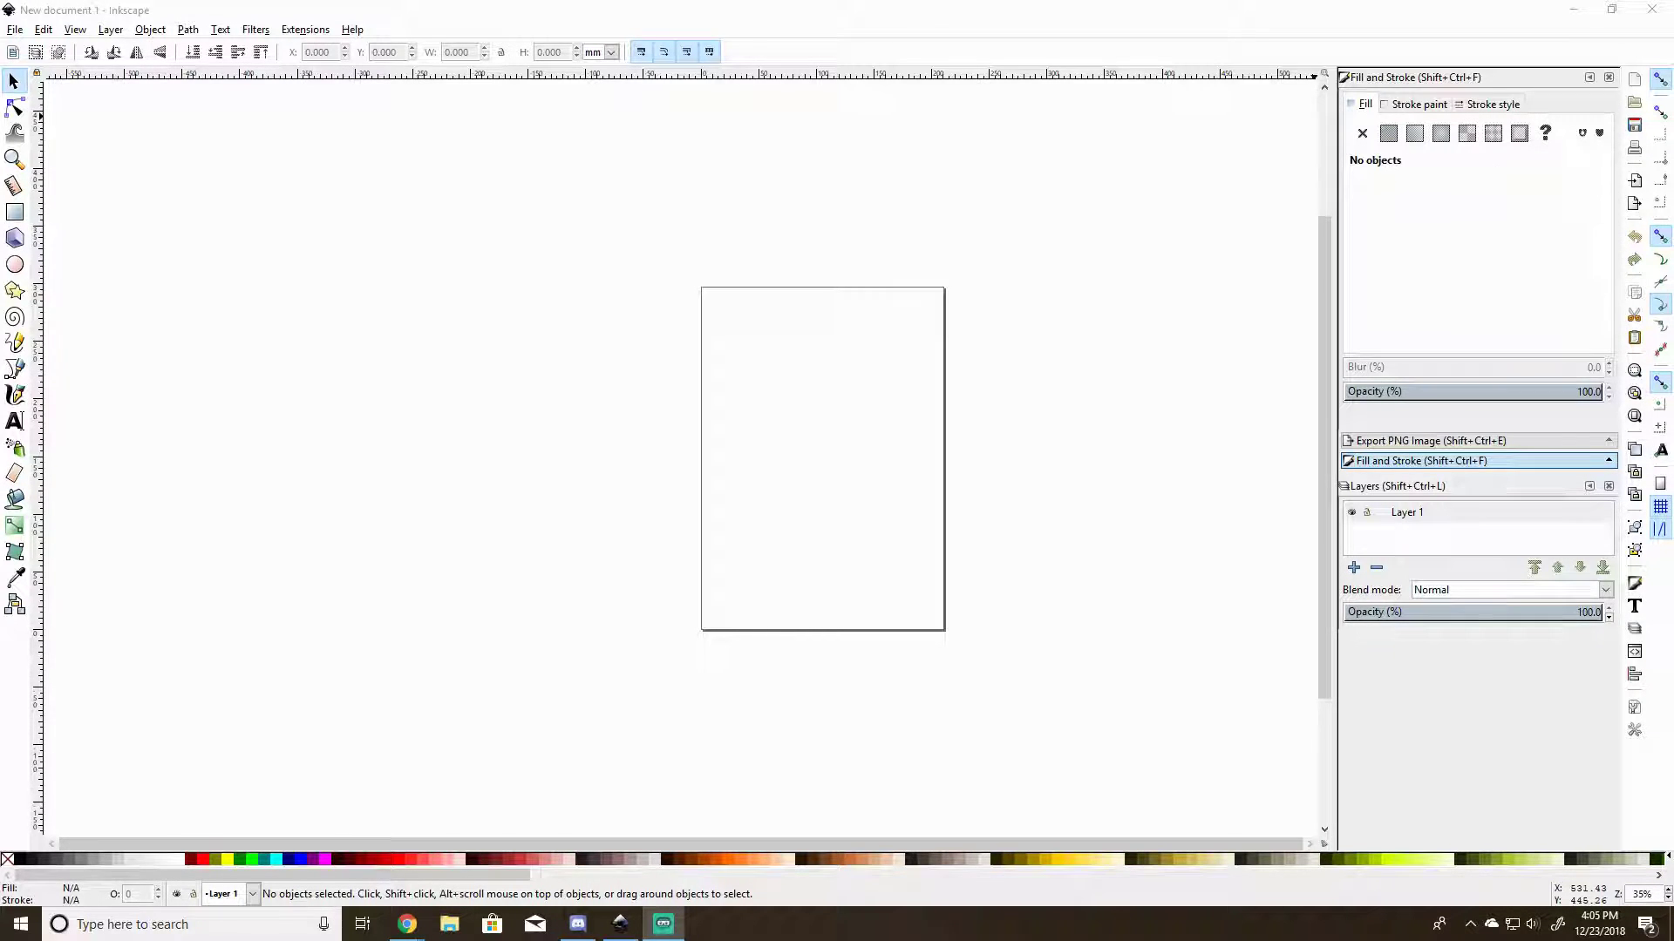
Check the baby penguin reference photo, then switch to the Pen (Bezier) tool.
key(alt+Tab)
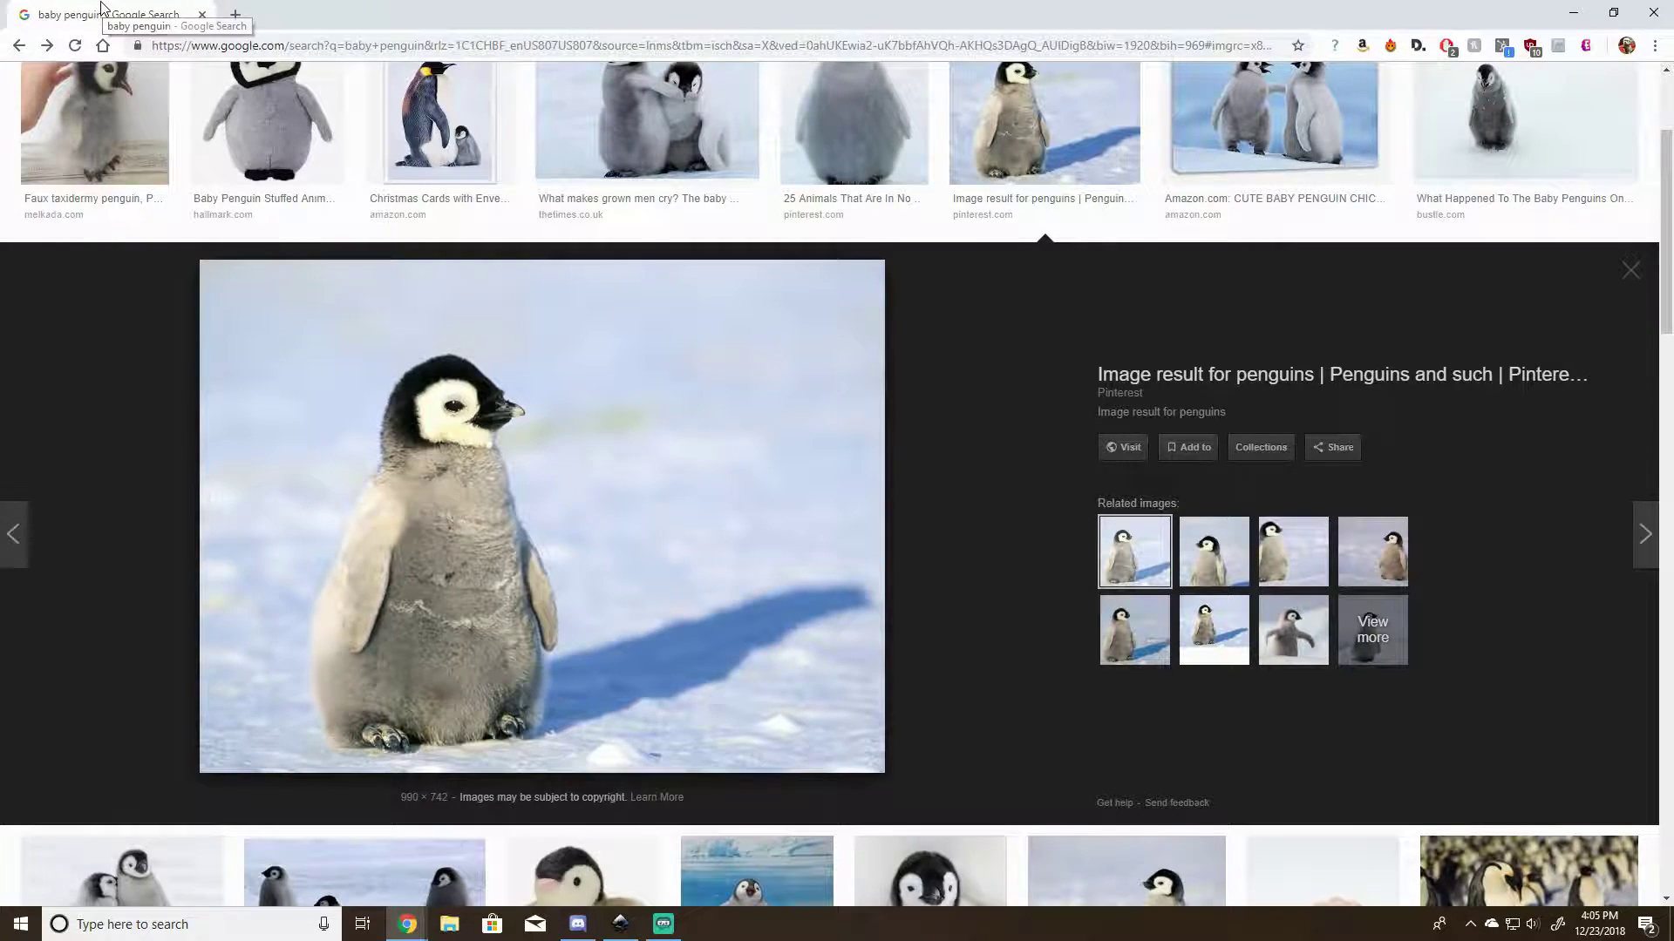
key(alt+Tab)
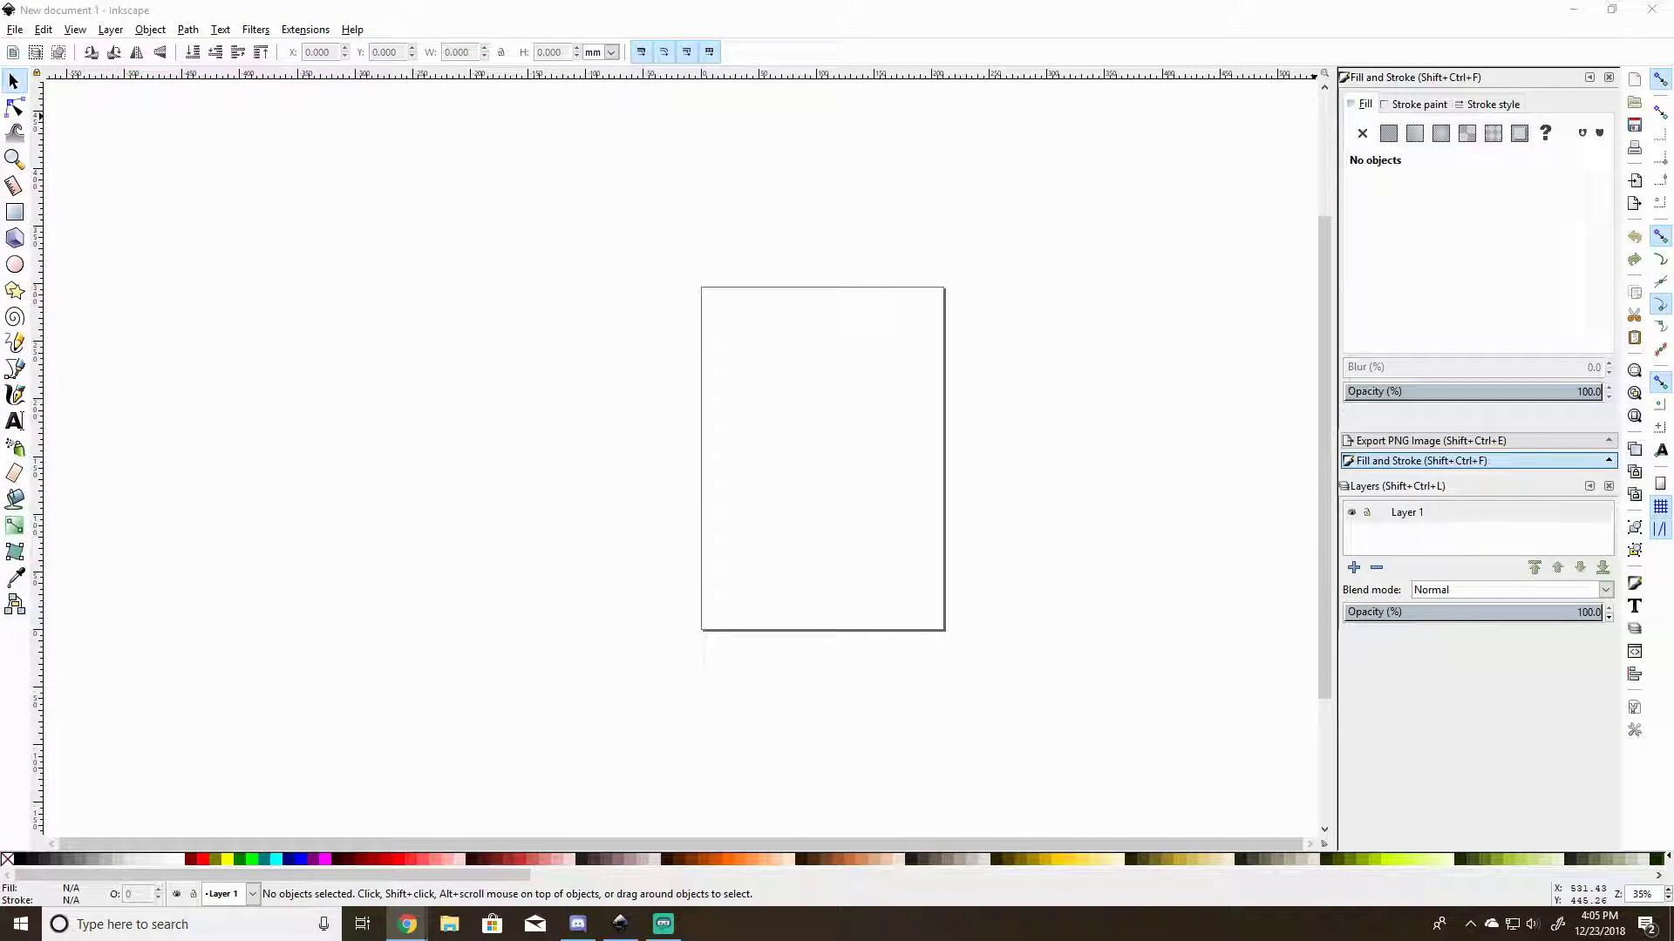
click(15, 369)
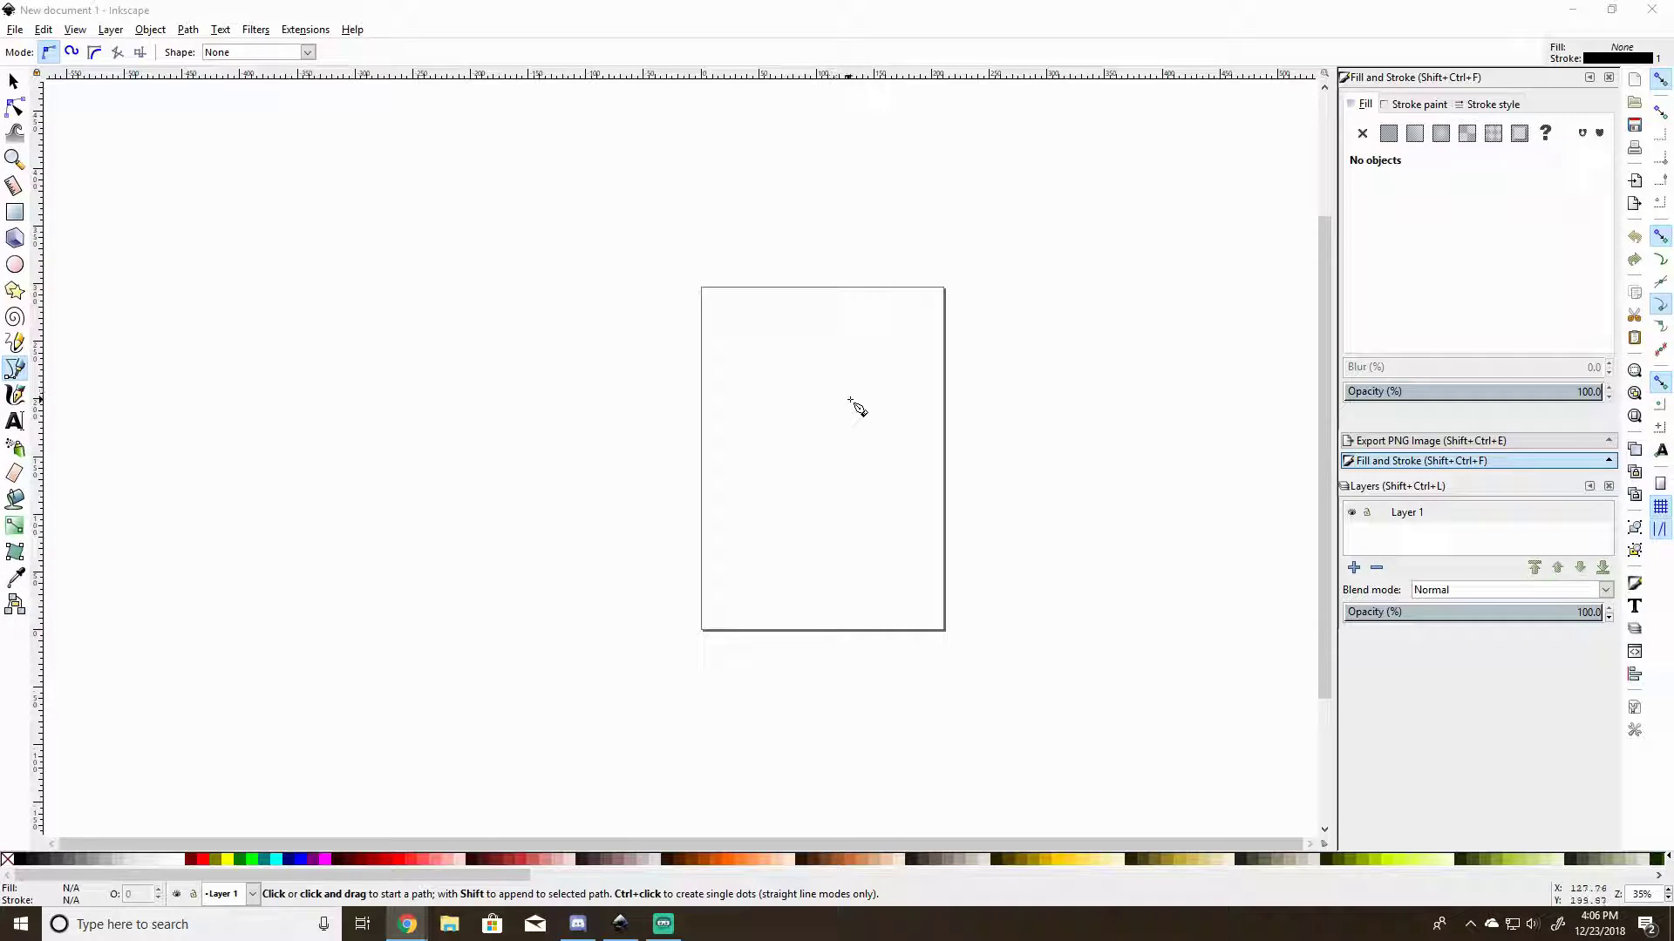
click(16, 370)
Draw the penguin's head and beak, curving the outline down the left side.
click(877, 416)
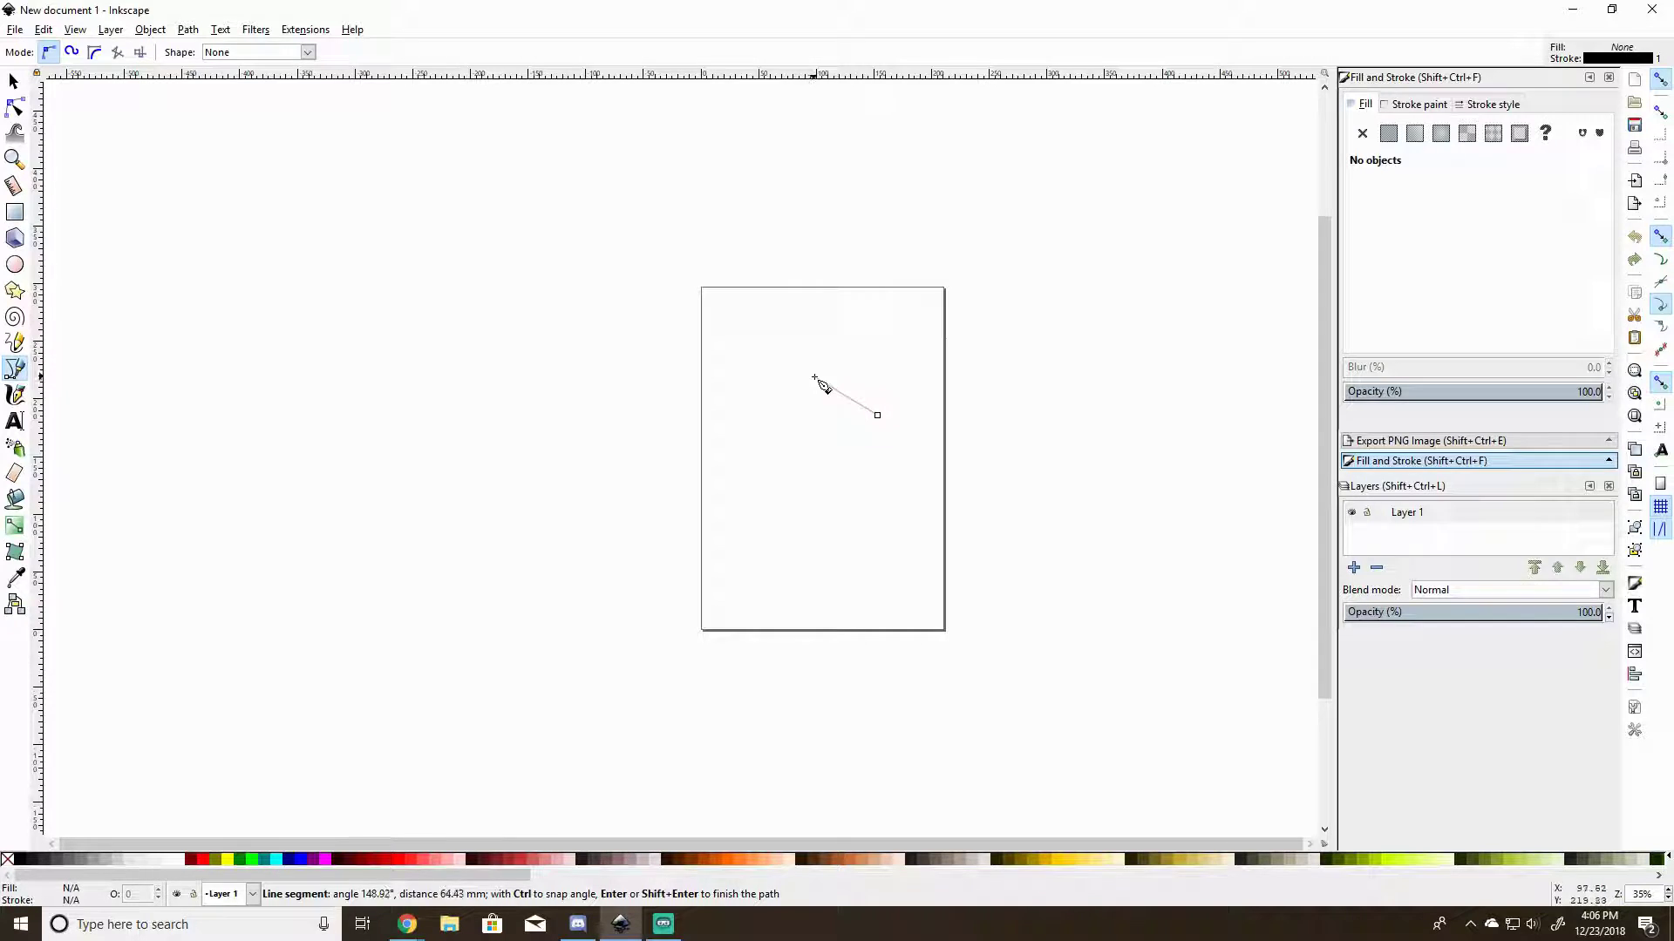
drag(830, 365, 790, 366)
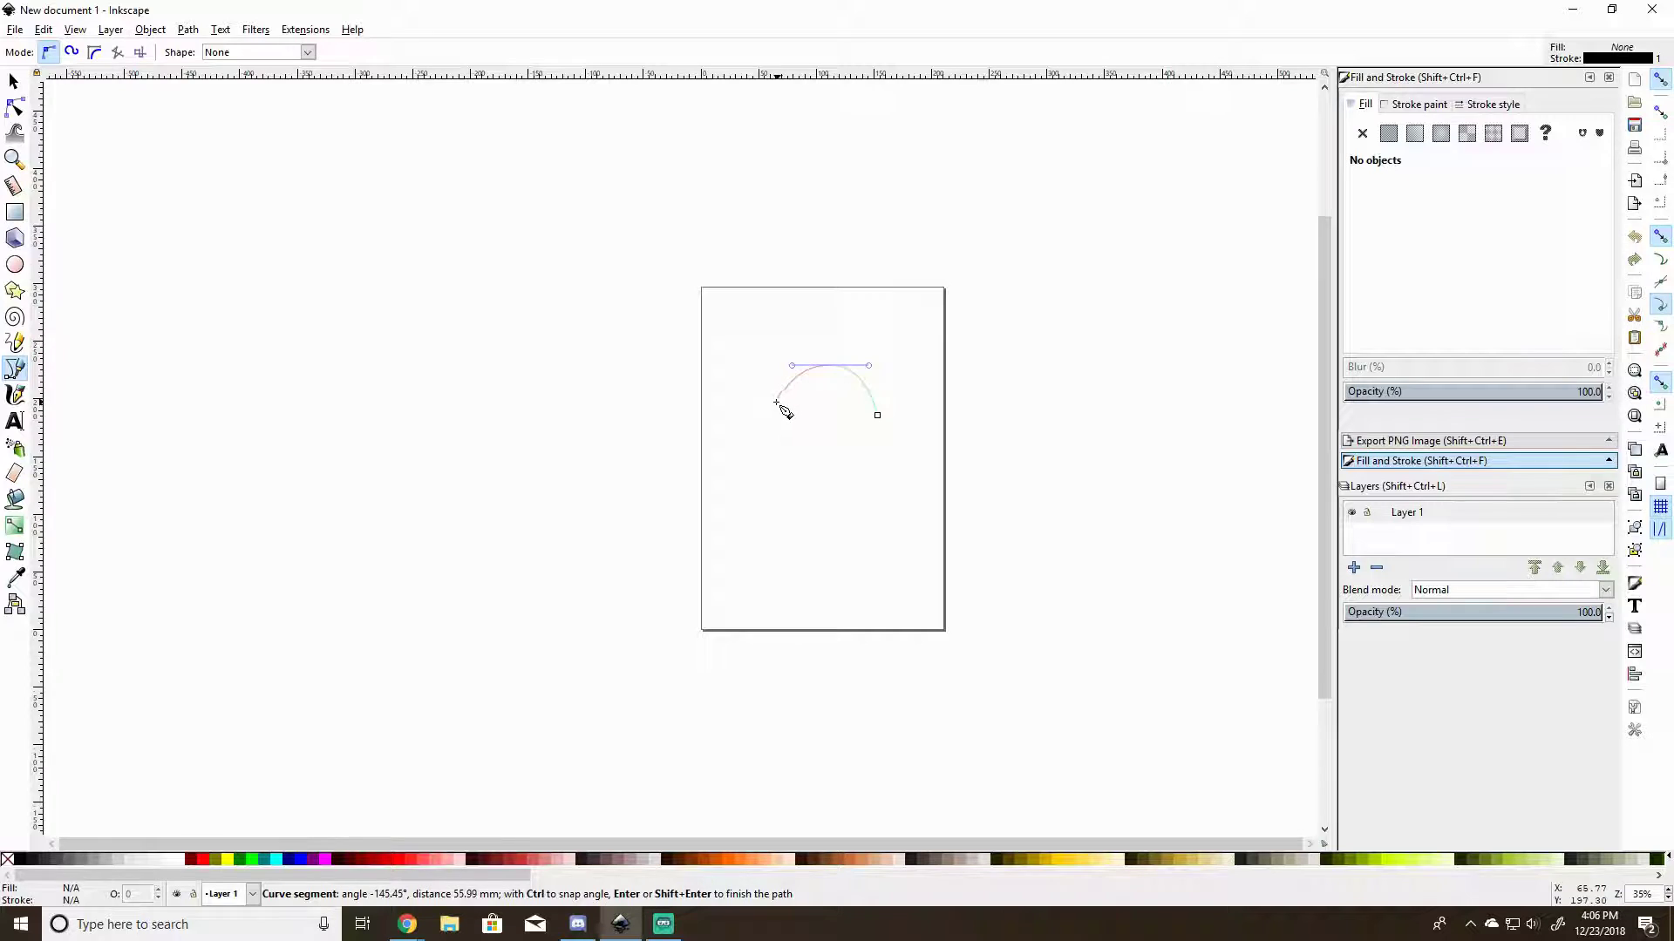
drag(781, 399, 781, 414)
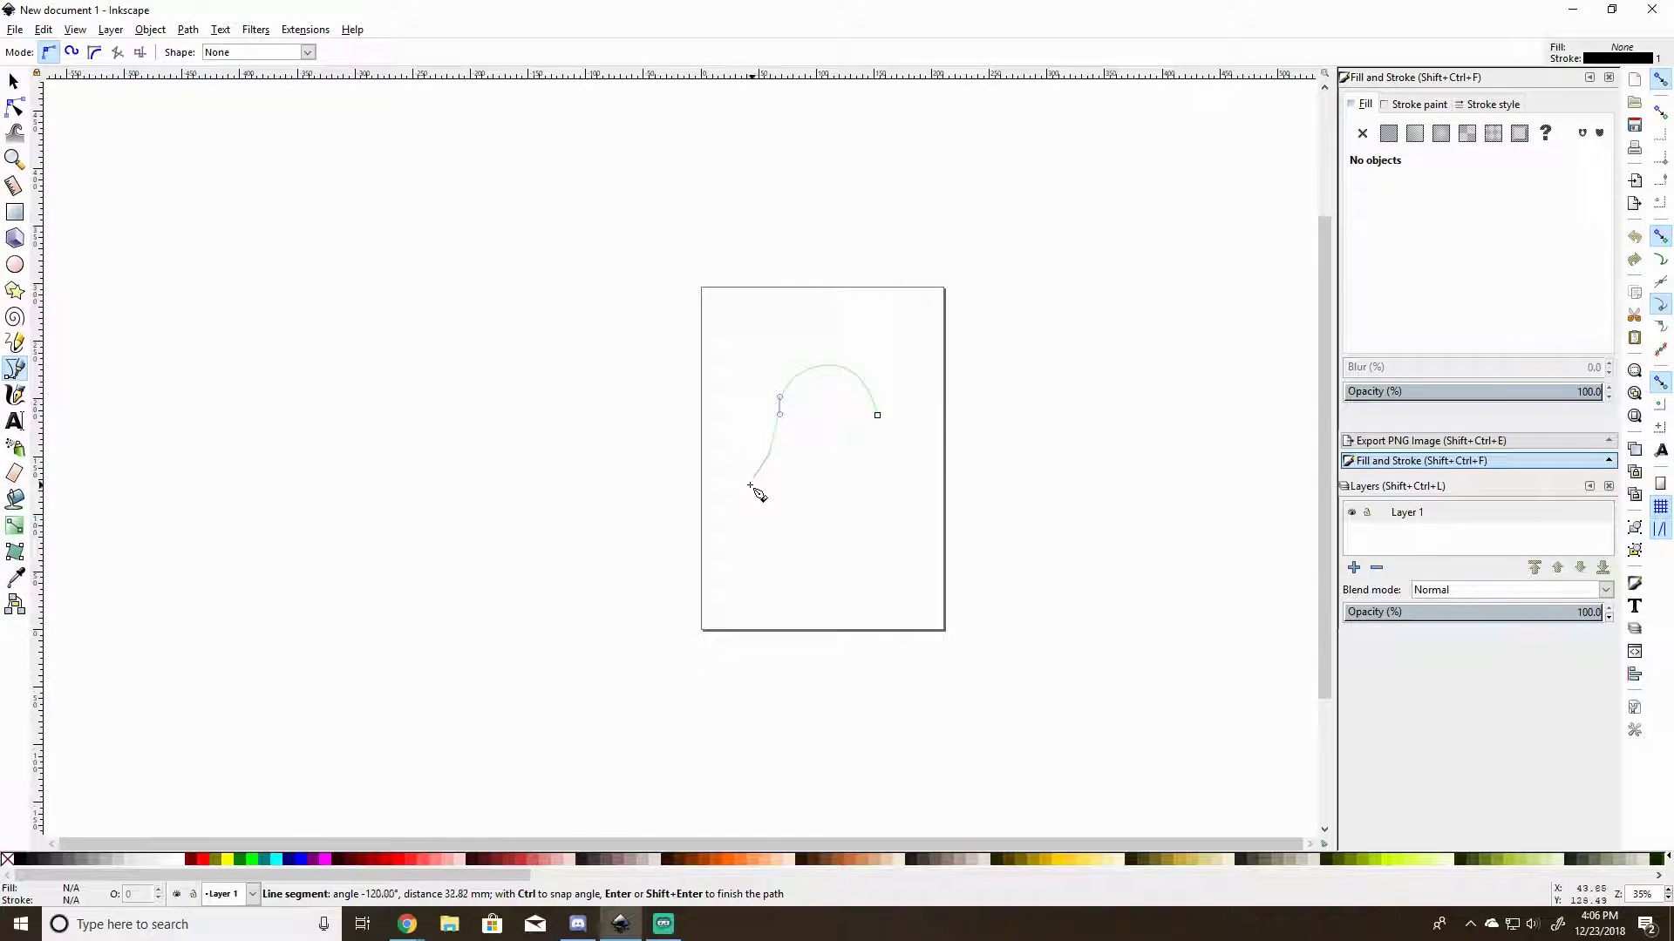
drag(748, 485, 738, 516)
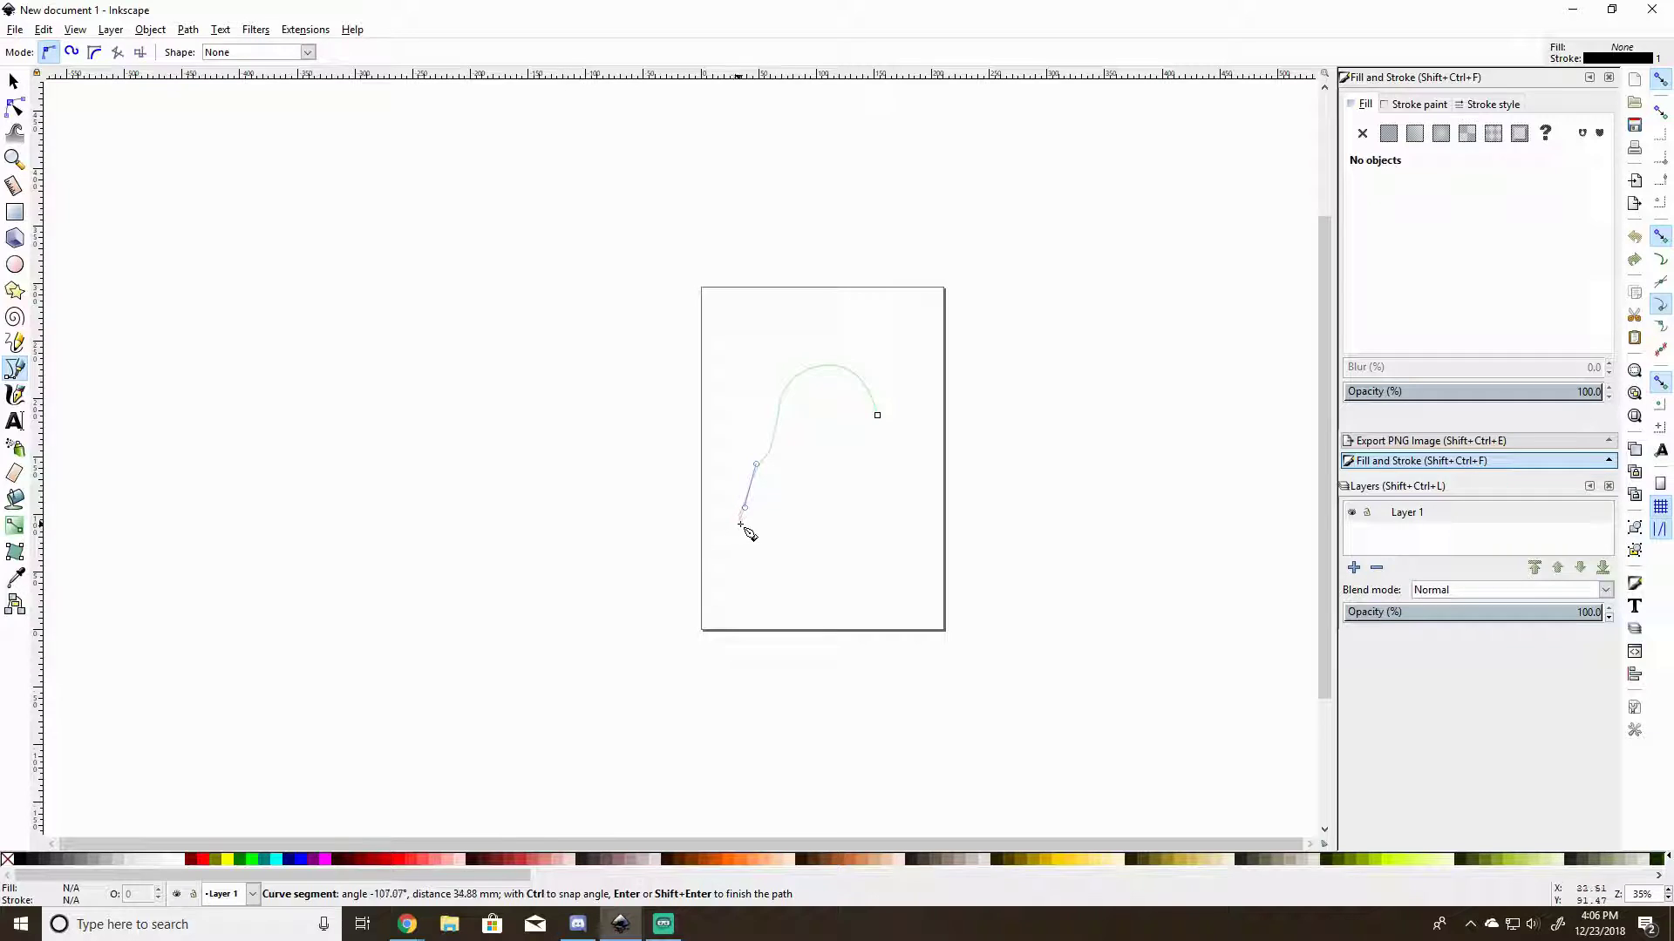
click(742, 524)
click(721, 558)
Continue across the flat bottom and up the right flipper to finish the outline path.
drag(722, 615, 820, 621)
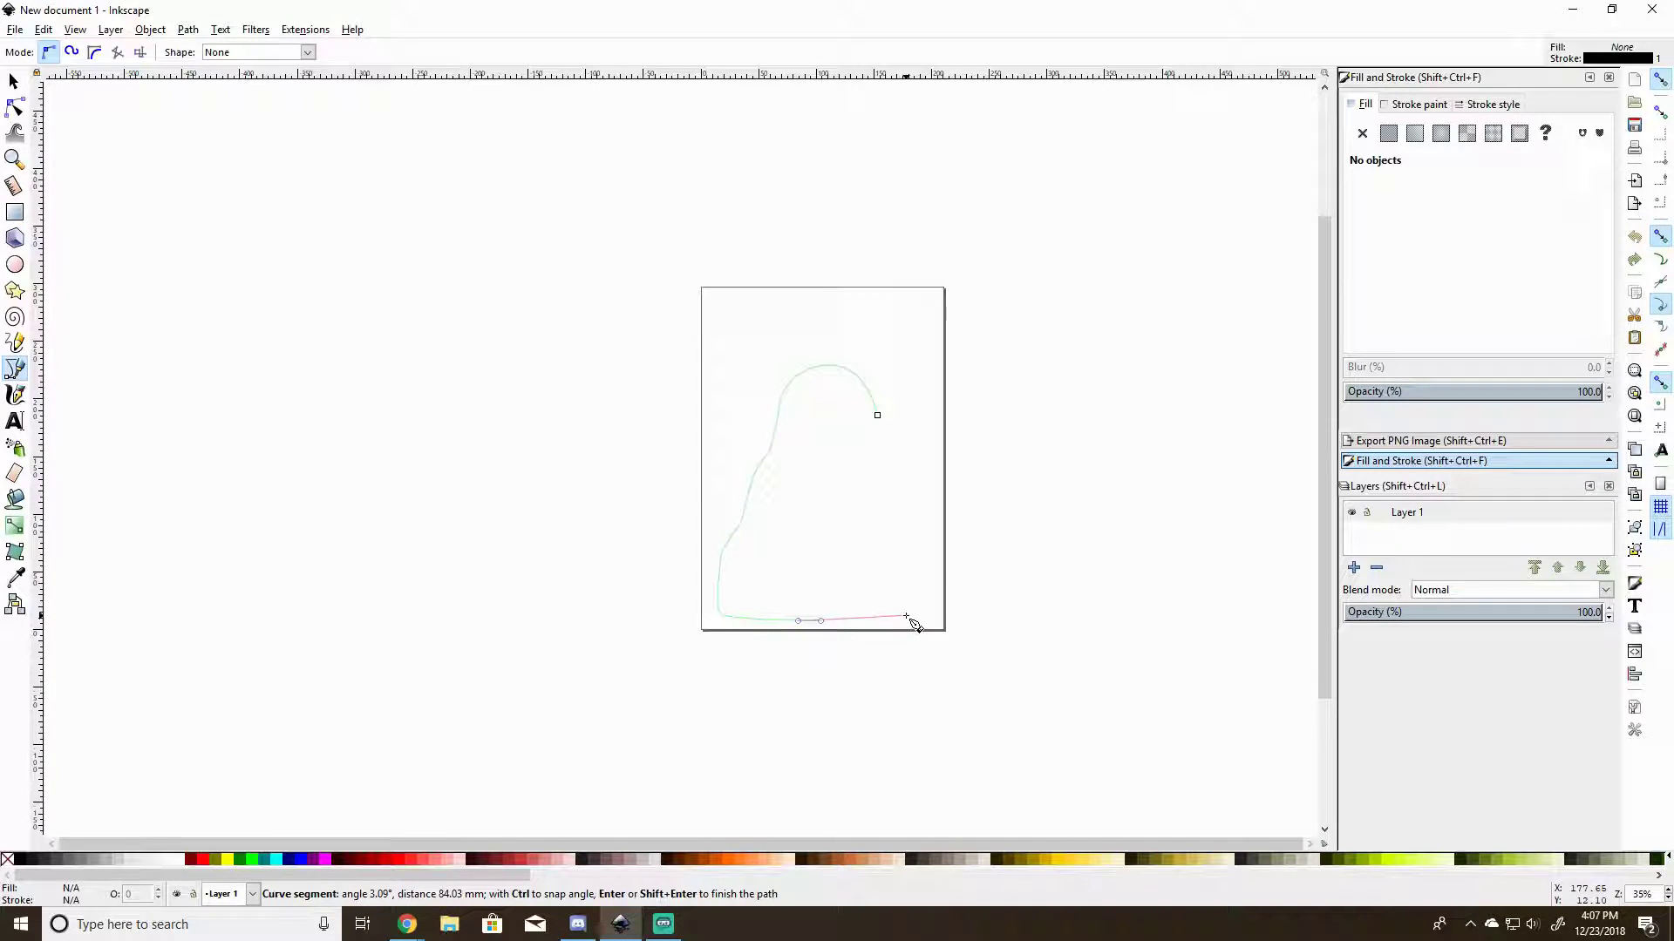
drag(894, 622, 906, 612)
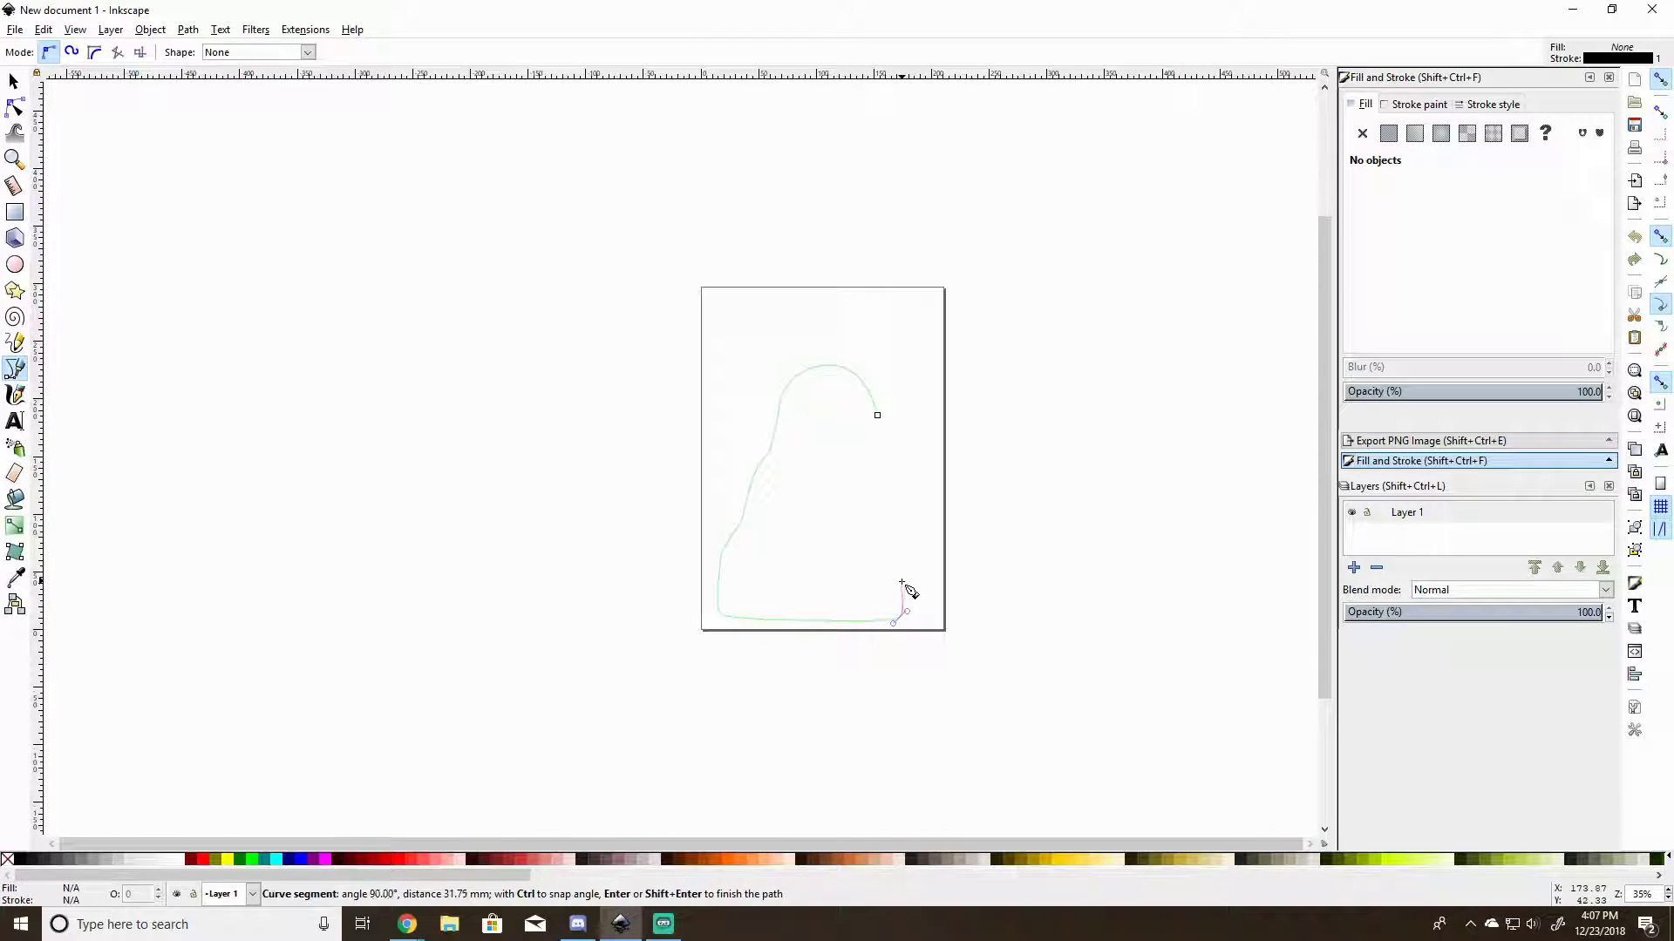
click(890, 555)
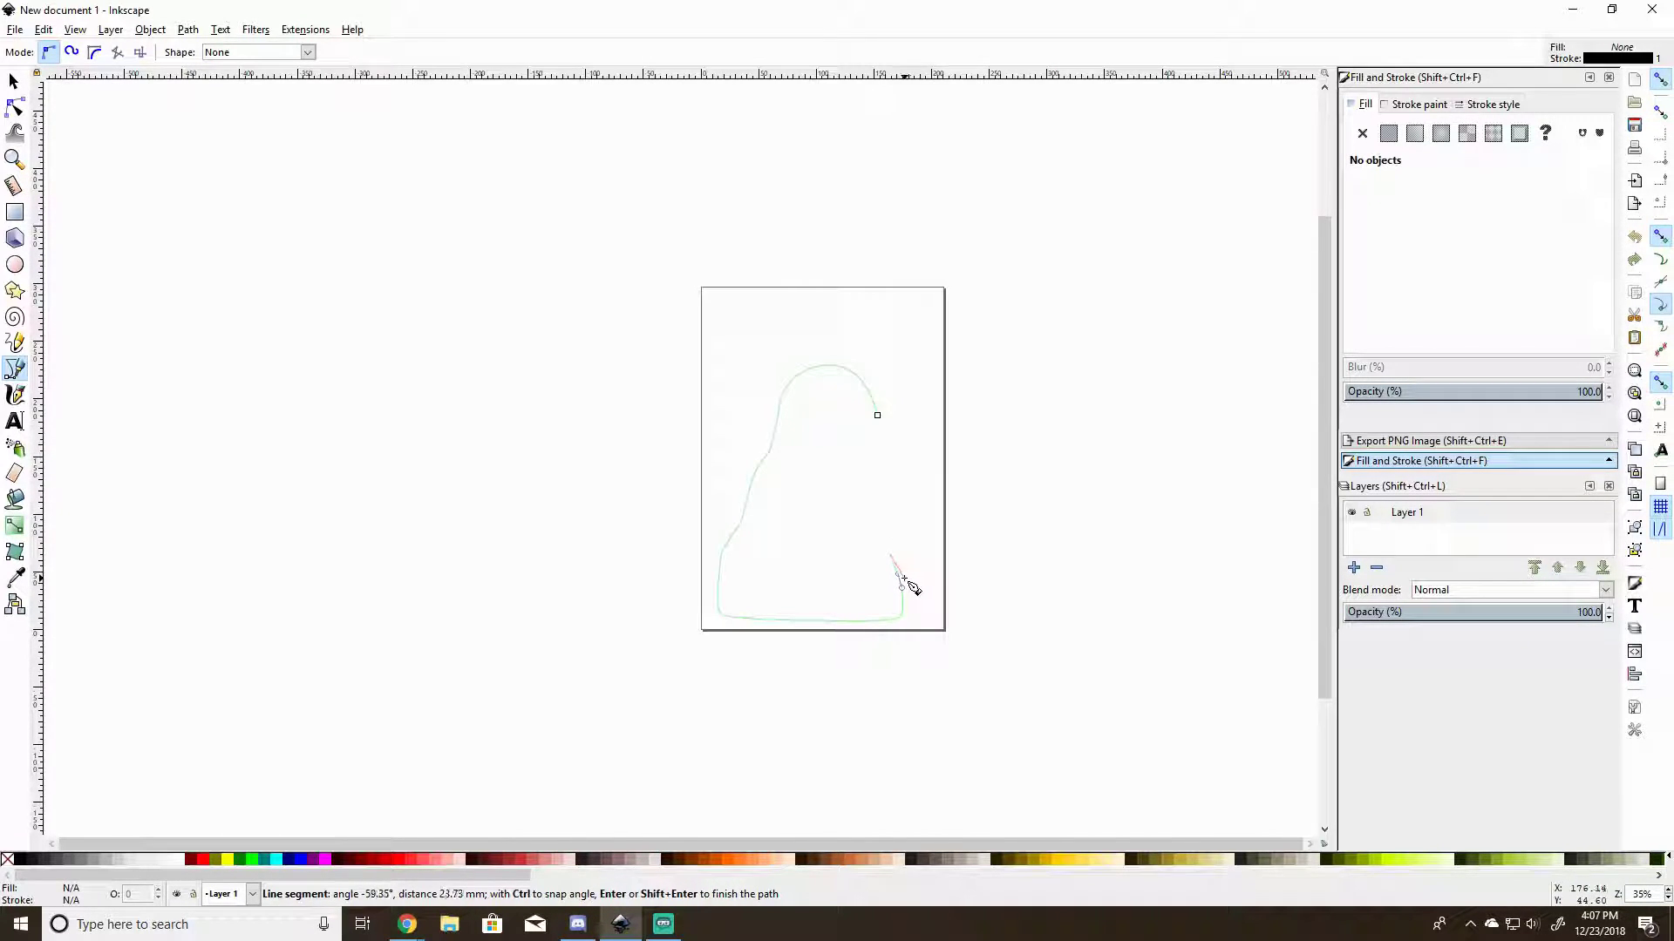
drag(904, 578, 905, 512)
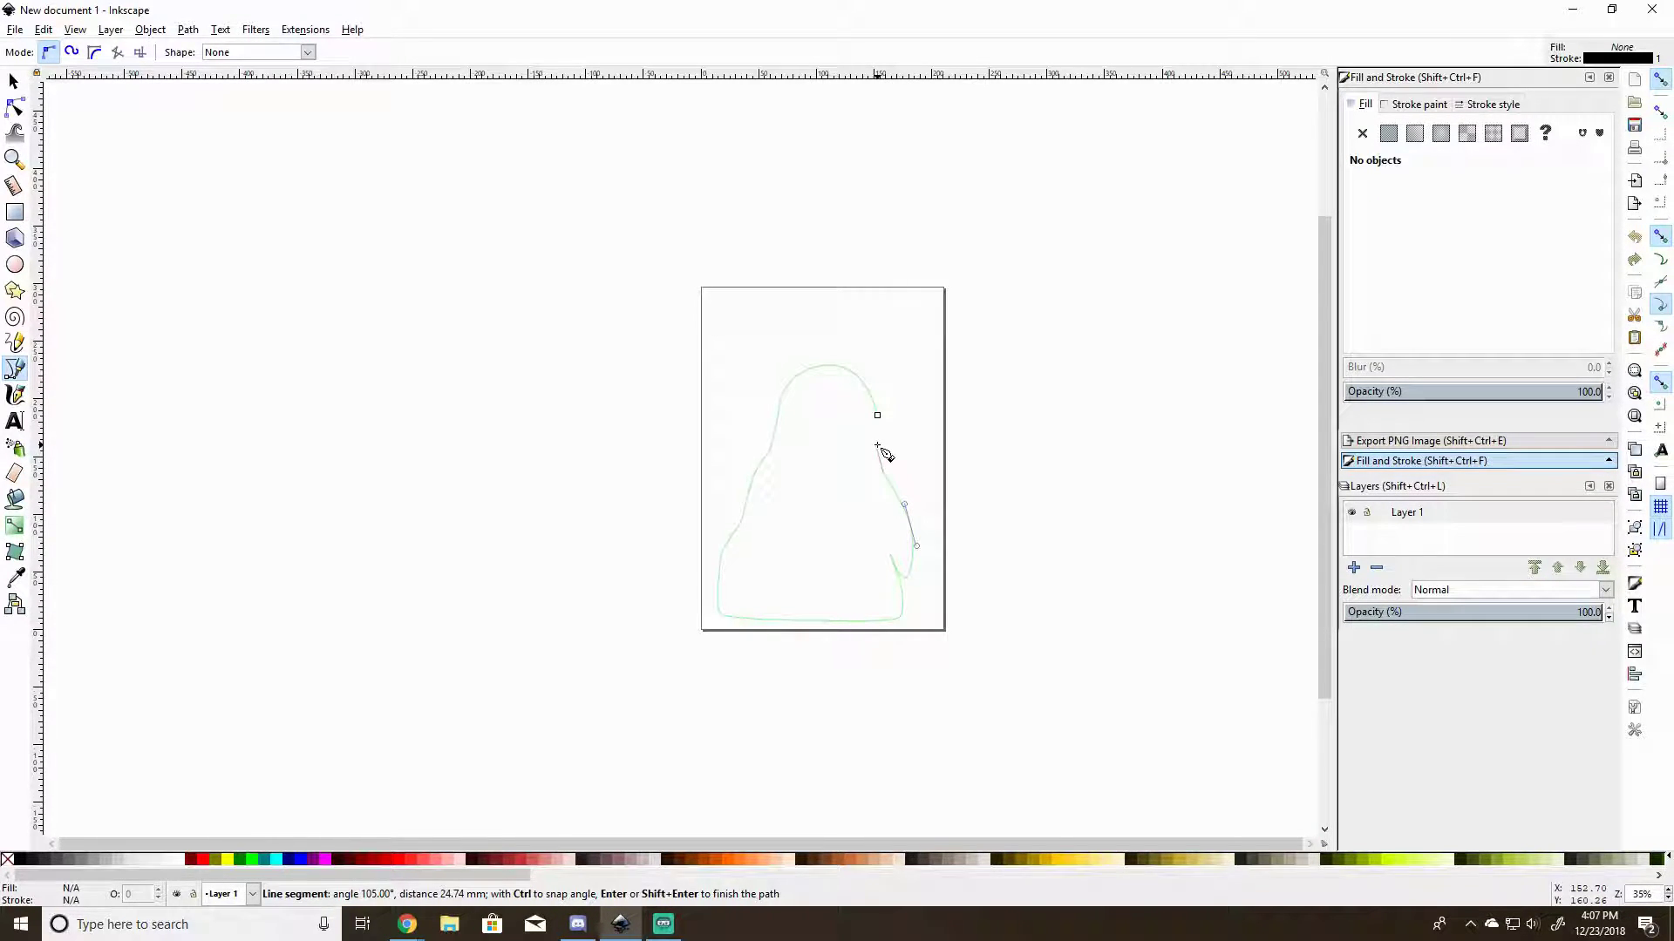
drag(878, 450, 891, 407)
key(Return)
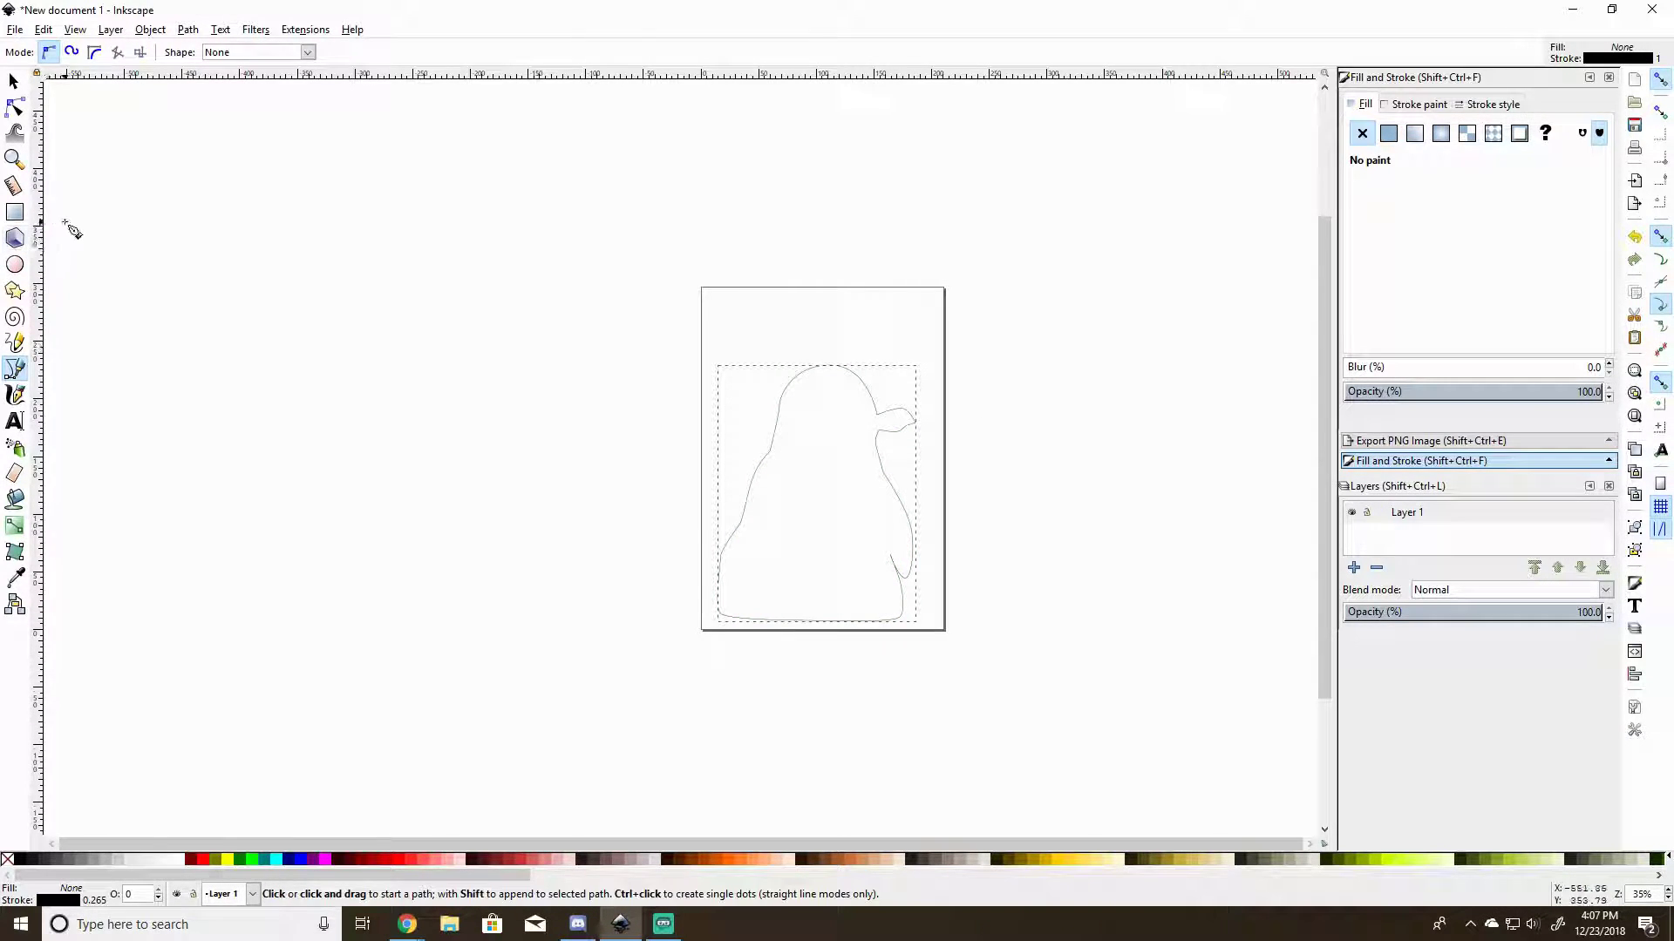
Zoom in on the penguin's head and show the Icon Preview at 16×16.
click(14, 159)
drag(752, 333, 952, 496)
click(15, 28)
mouse_move(75, 29)
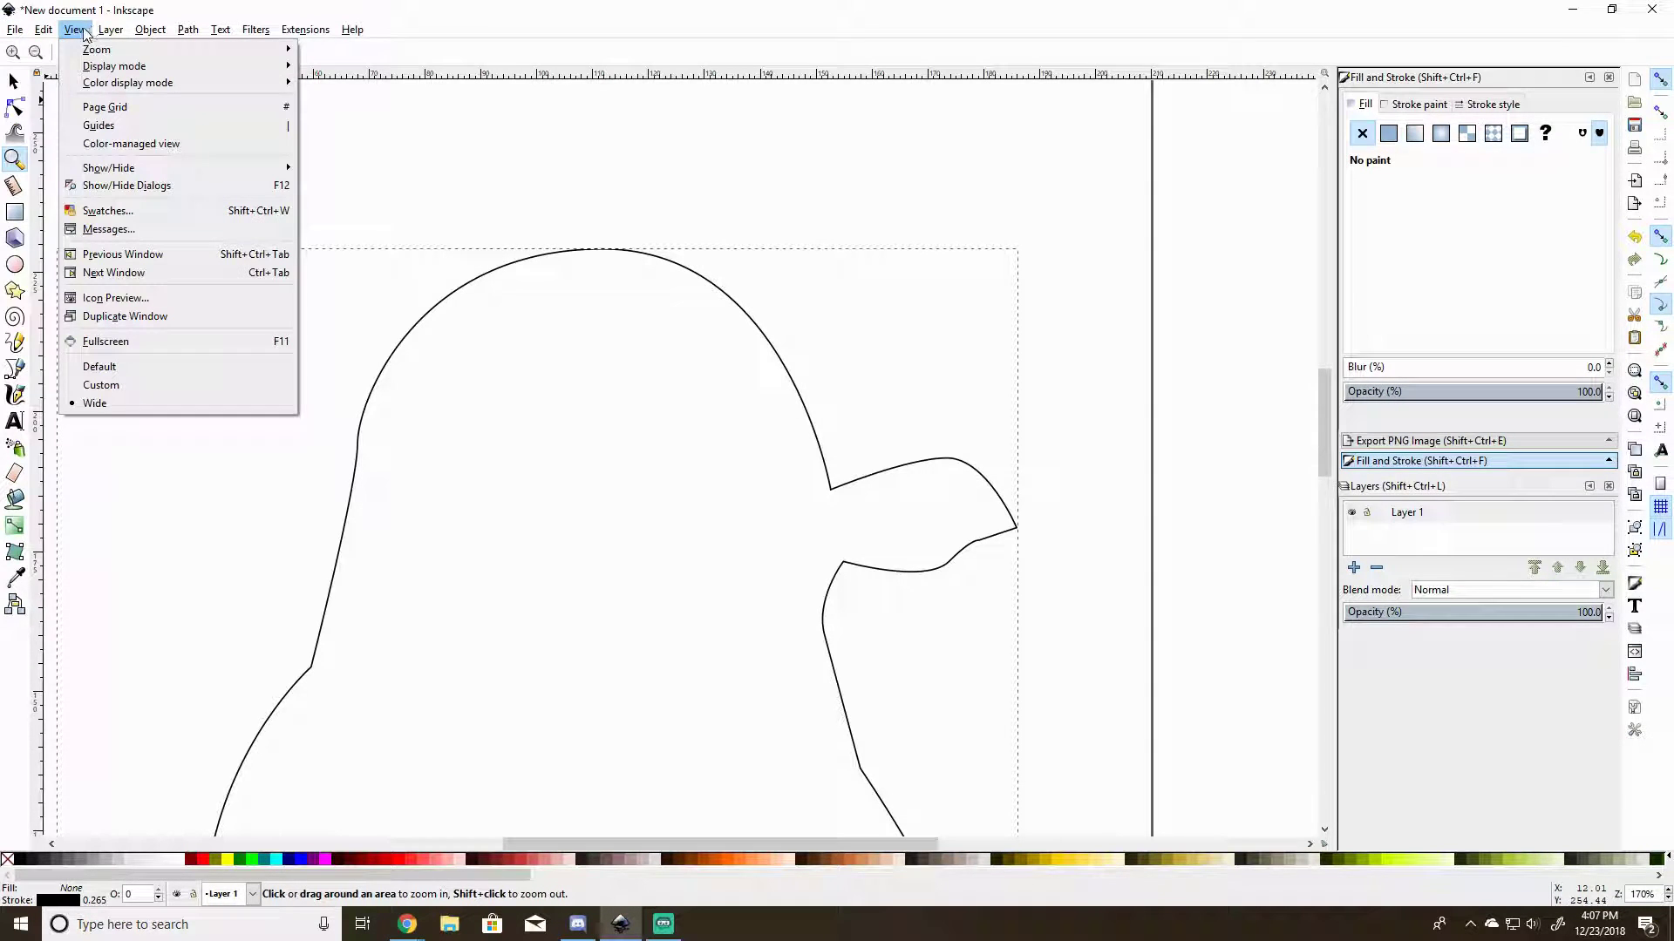
click(167, 302)
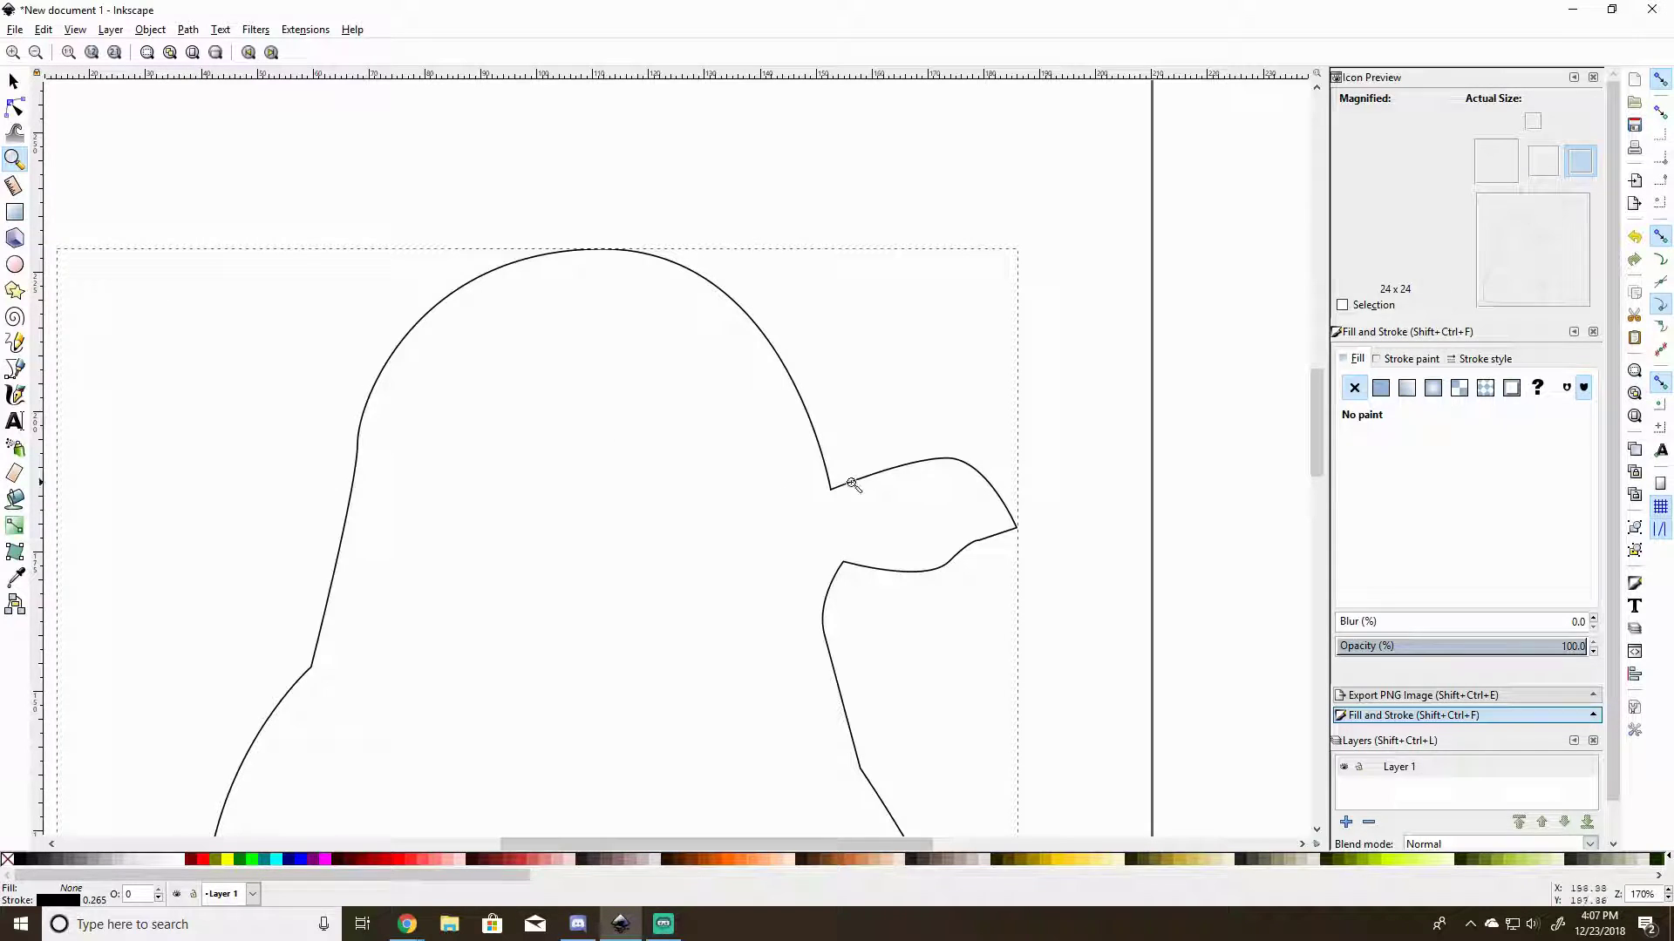
click(1533, 121)
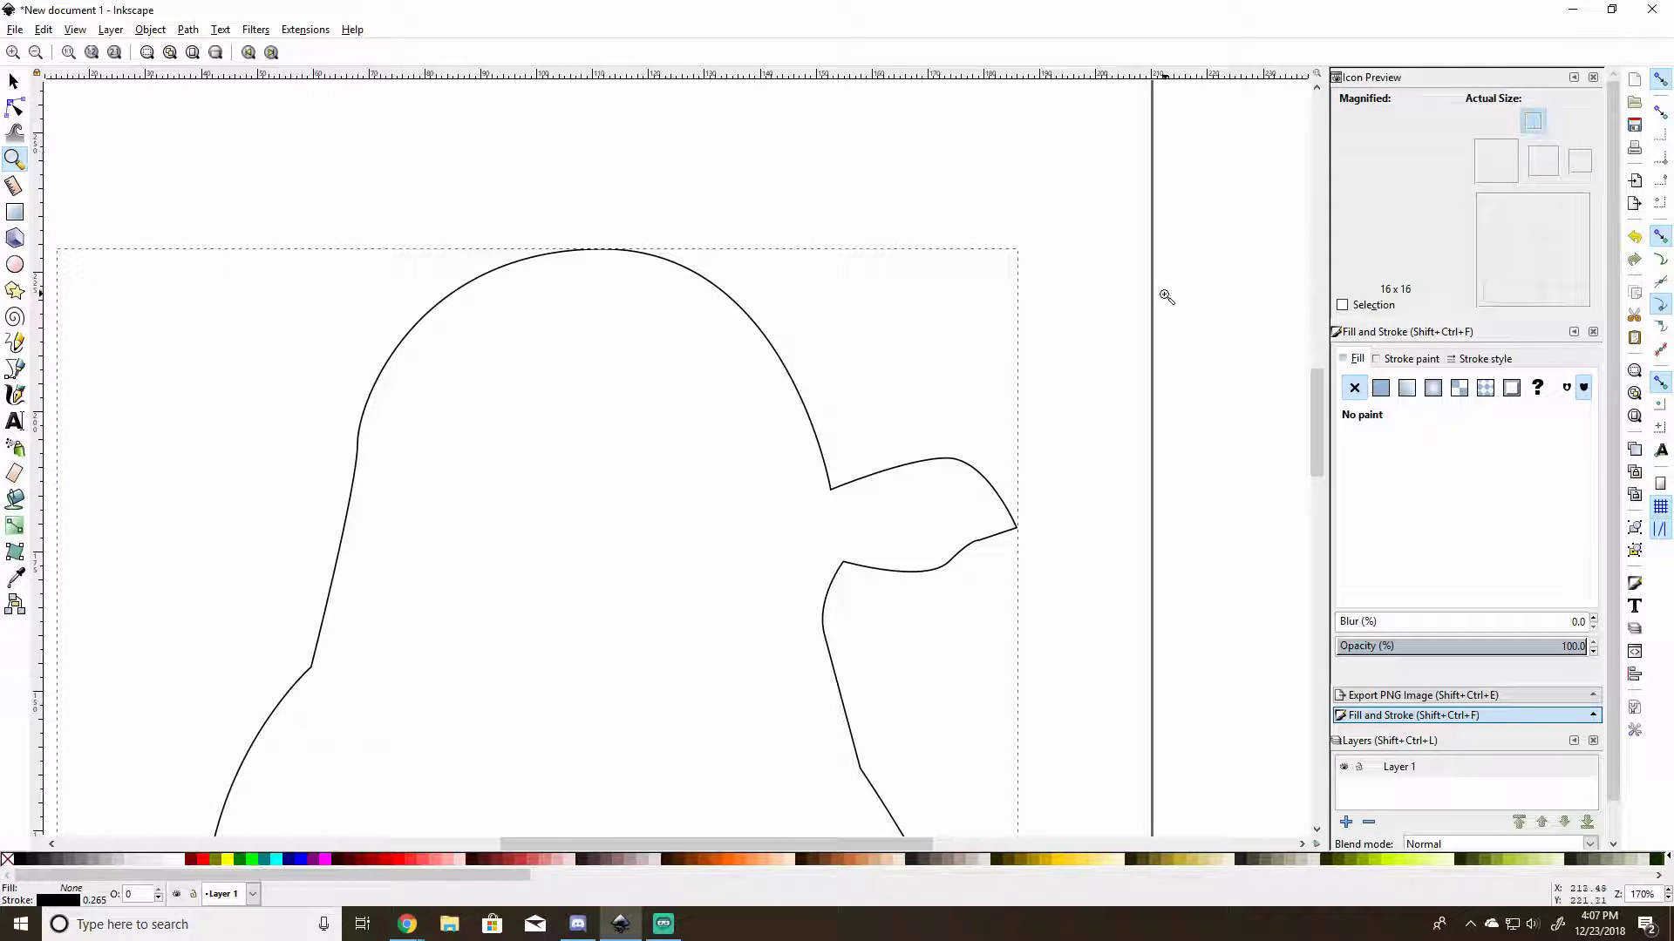
scroll(1144, 442, down, 5)
scroll(1145, 442, up, 2)
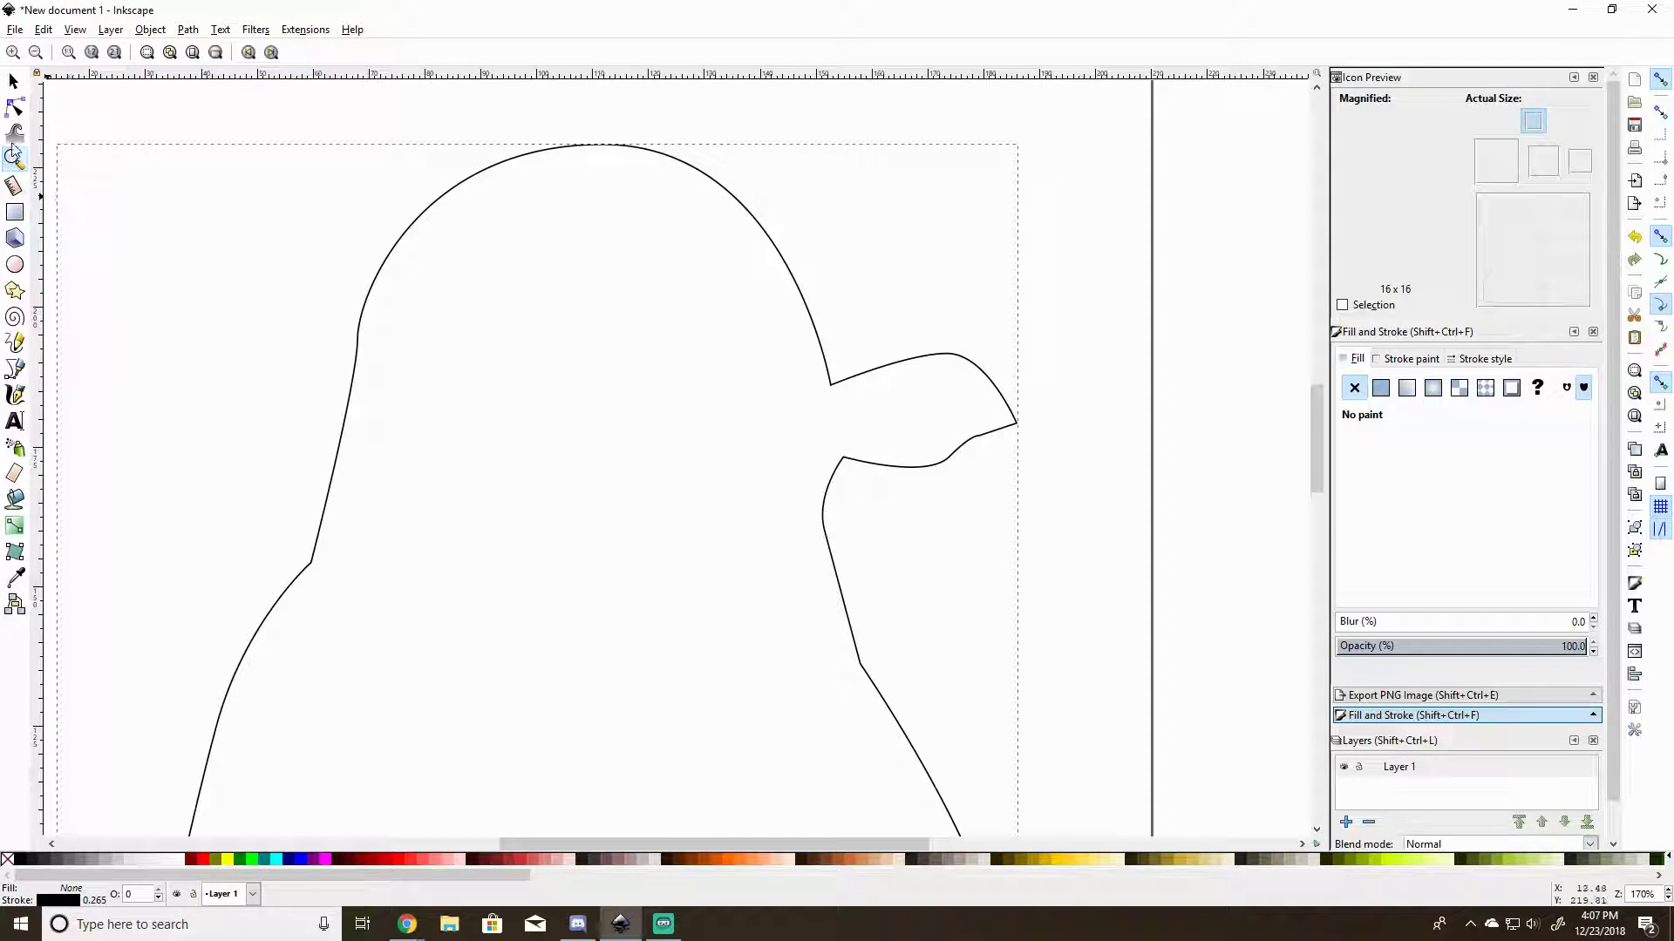
Zoom into the beak and move its upper corner, top curve and tip nodes.
drag(765, 280, 1054, 533)
click(14, 108)
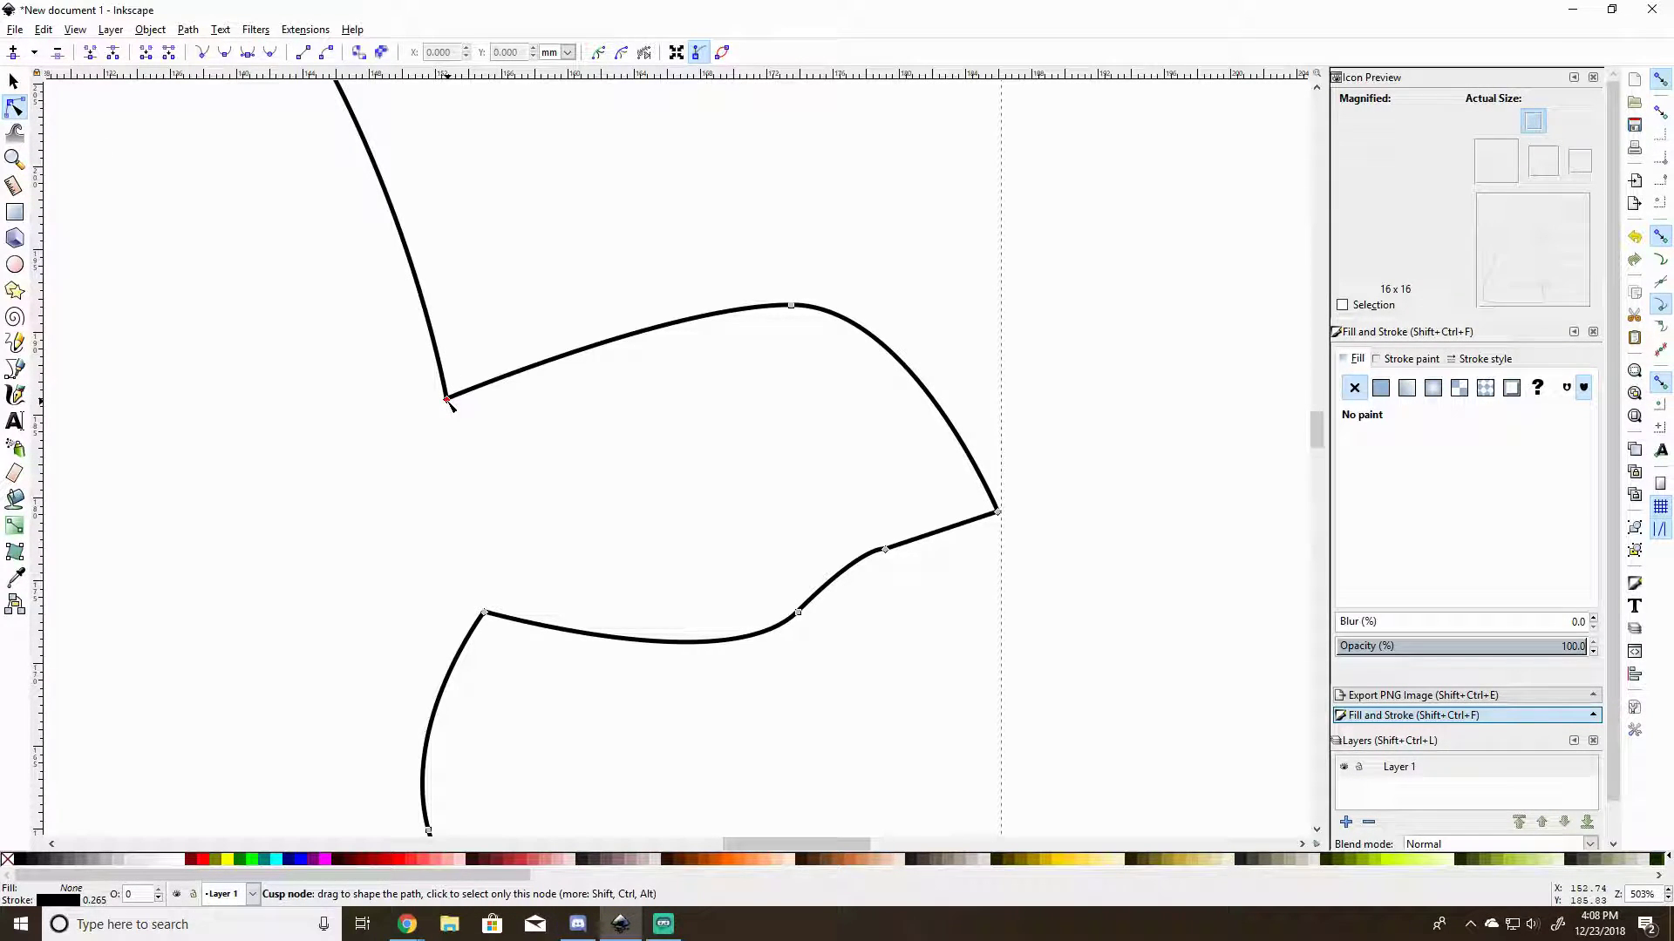
drag(447, 401, 450, 251)
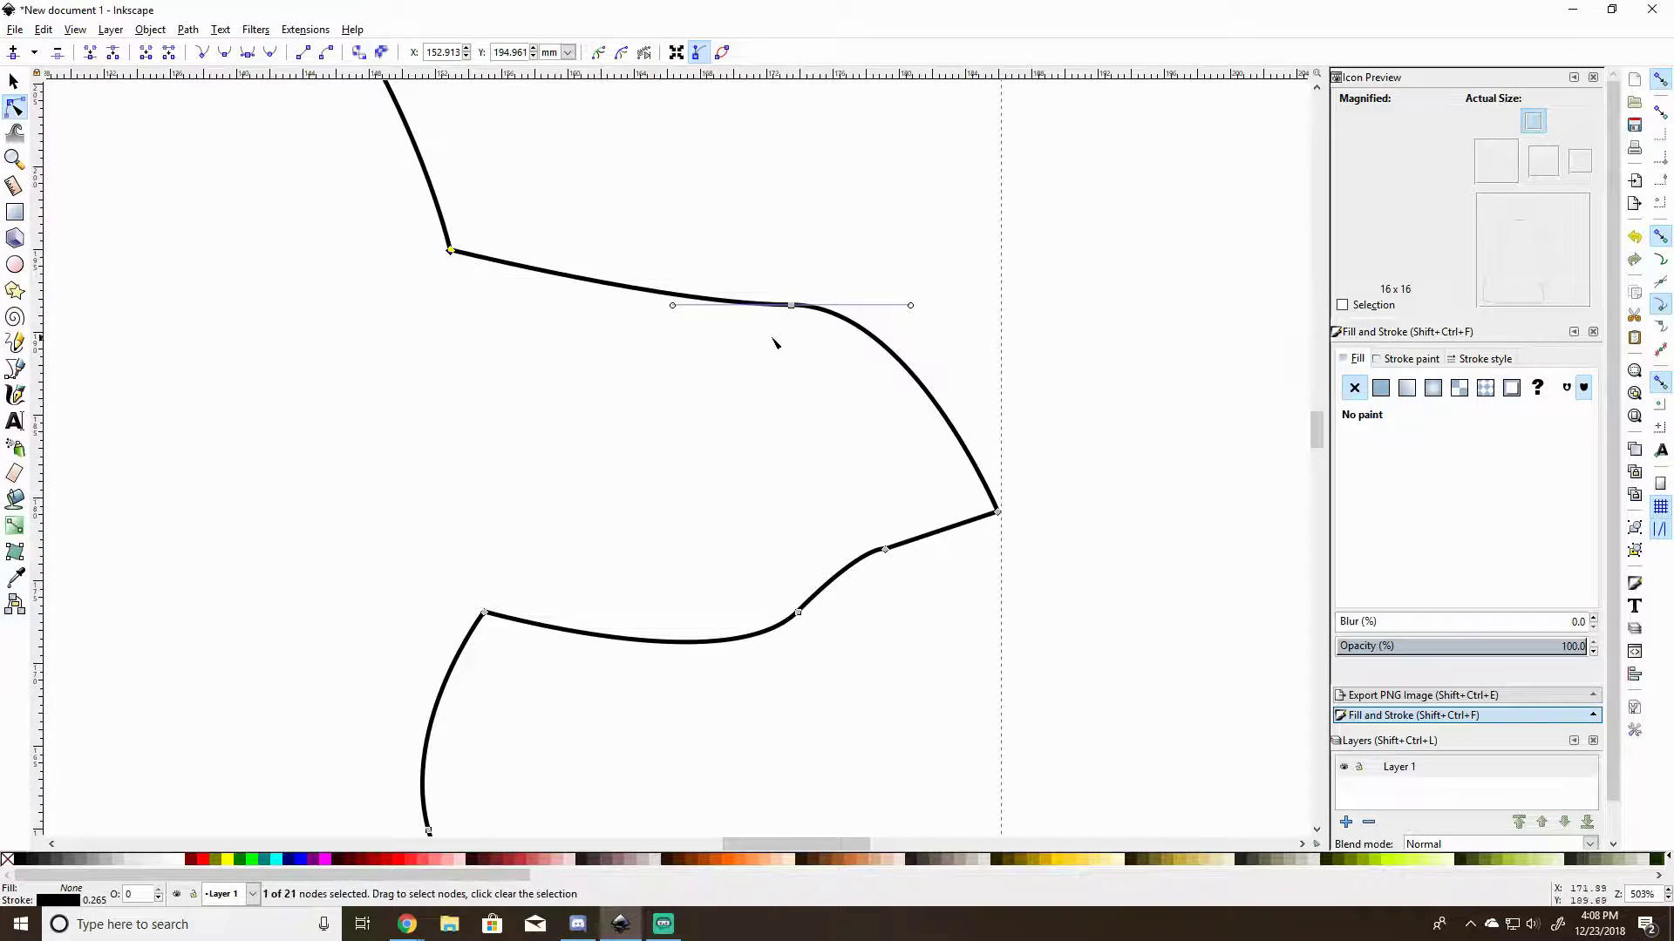
drag(911, 307, 897, 338)
mouse_move(684, 290)
mouse_down()
mouse_move(657, 254)
mouse_move(667, 264)
mouse_up()
drag(794, 307, 803, 305)
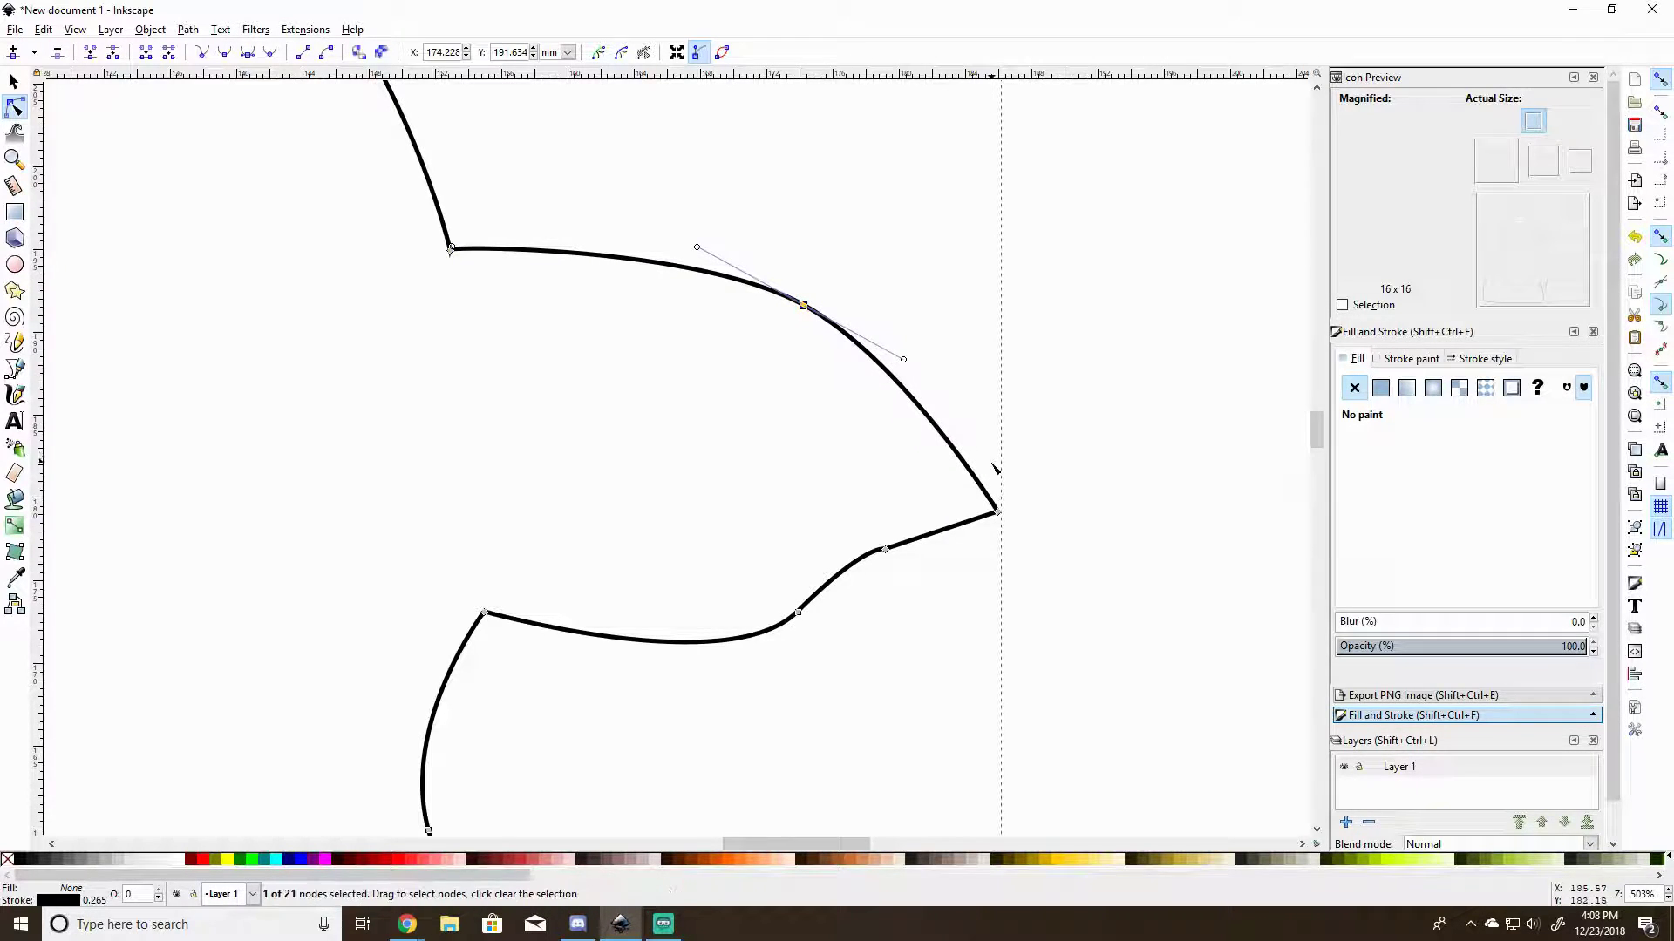
drag(999, 512, 990, 468)
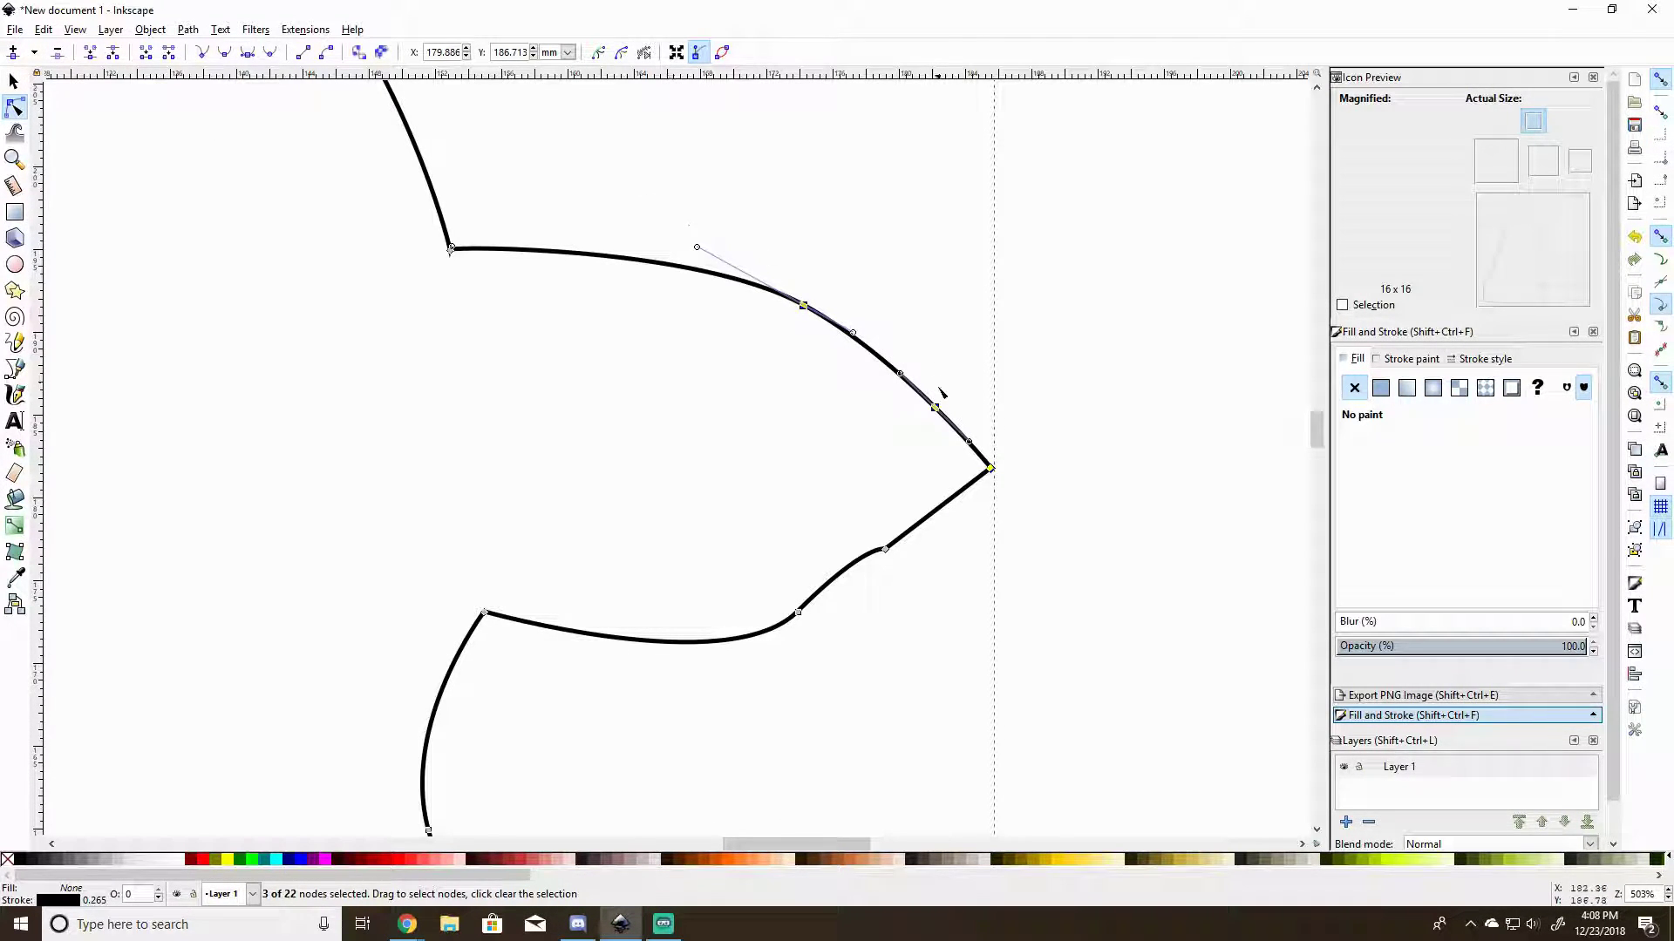
Add a node near the beak tip and reshape the beak's underside and base.
double_click(937, 409)
drag(941, 413, 992, 477)
drag(886, 550, 937, 493)
drag(801, 615, 853, 567)
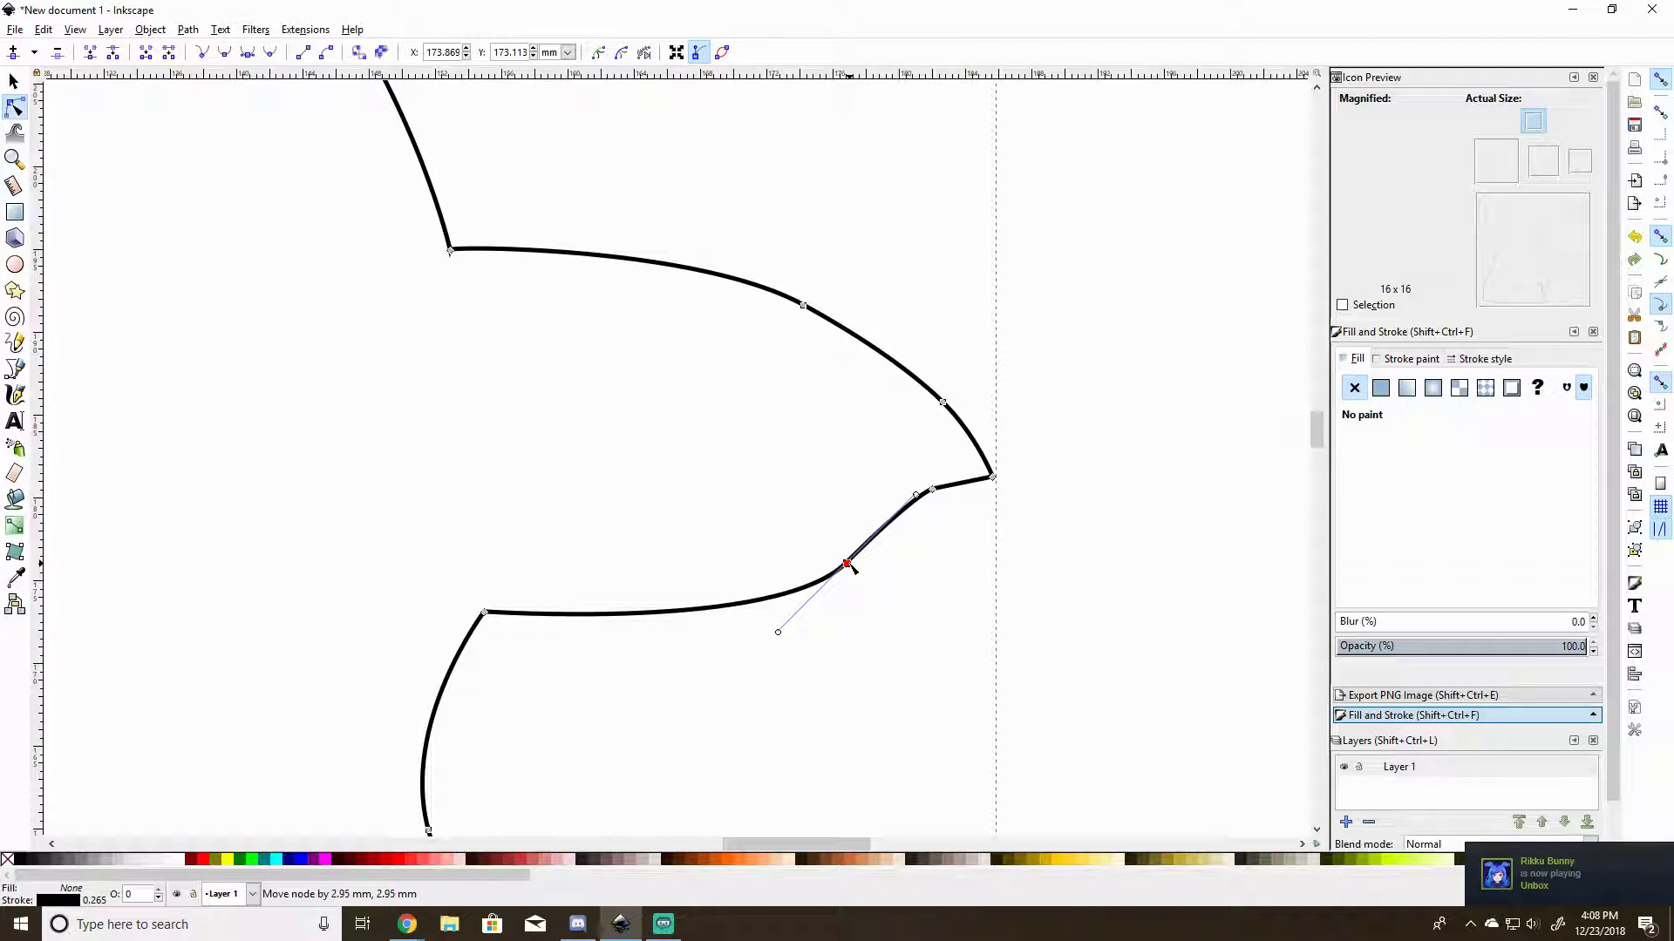
drag(488, 616, 468, 698)
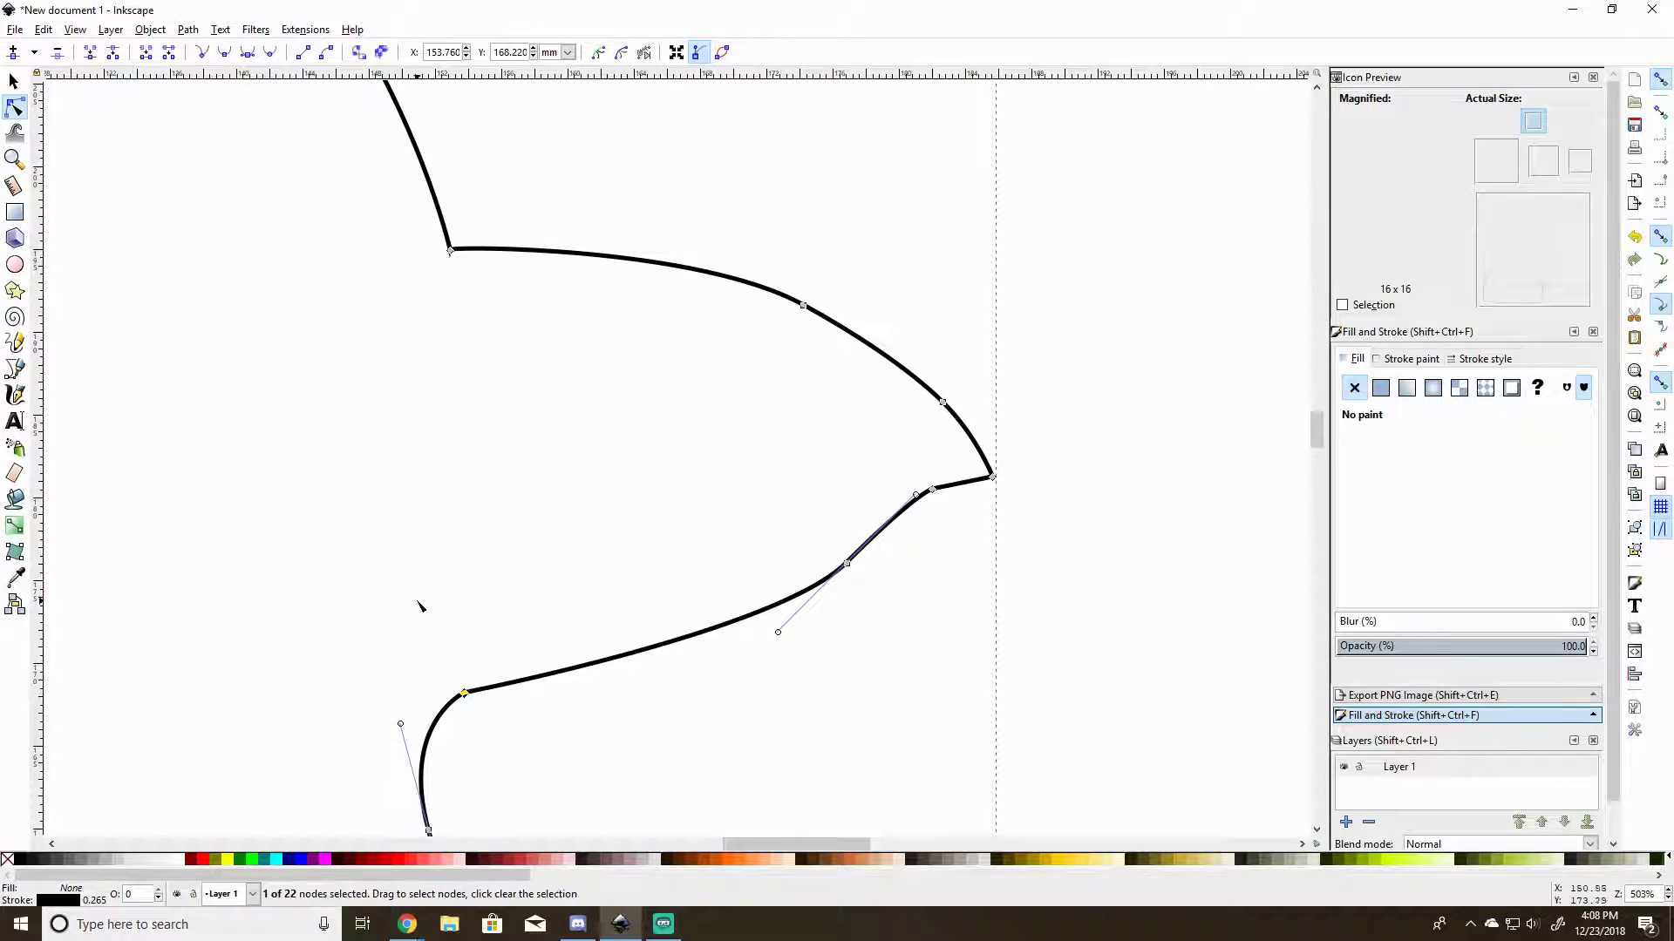
Adjust the body curve nodes along the left side, undoing one stray move.
scroll(555, 676, up, 4)
mouse_move(819, 843)
mouse_down()
mouse_move(598, 840)
mouse_move(612, 842)
mouse_up()
click(801, 401)
drag(800, 526, 773, 526)
scroll(902, 597, down, 8)
scroll(906, 601, down, 5)
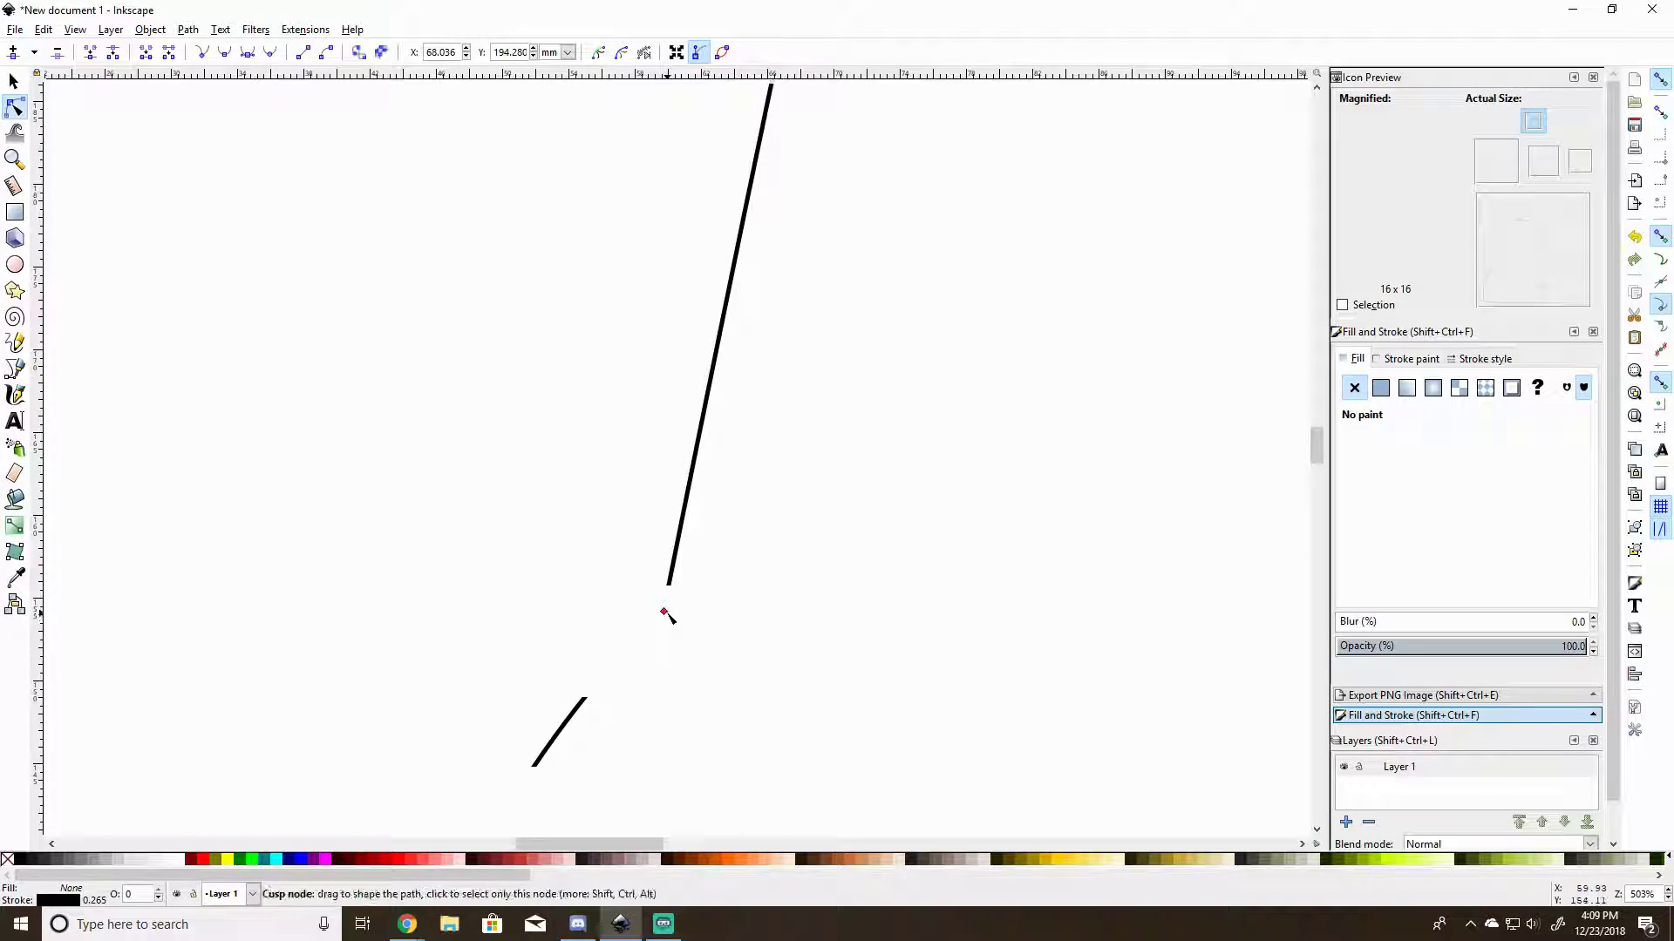
mouse_move(669, 605)
mouse_down()
mouse_move(689, 512)
mouse_move(632, 461)
mouse_move(504, 415)
mouse_move(703, 422)
mouse_move(600, 413)
mouse_move(624, 419)
mouse_move(665, 610)
mouse_up()
scroll(744, 609, down, 15)
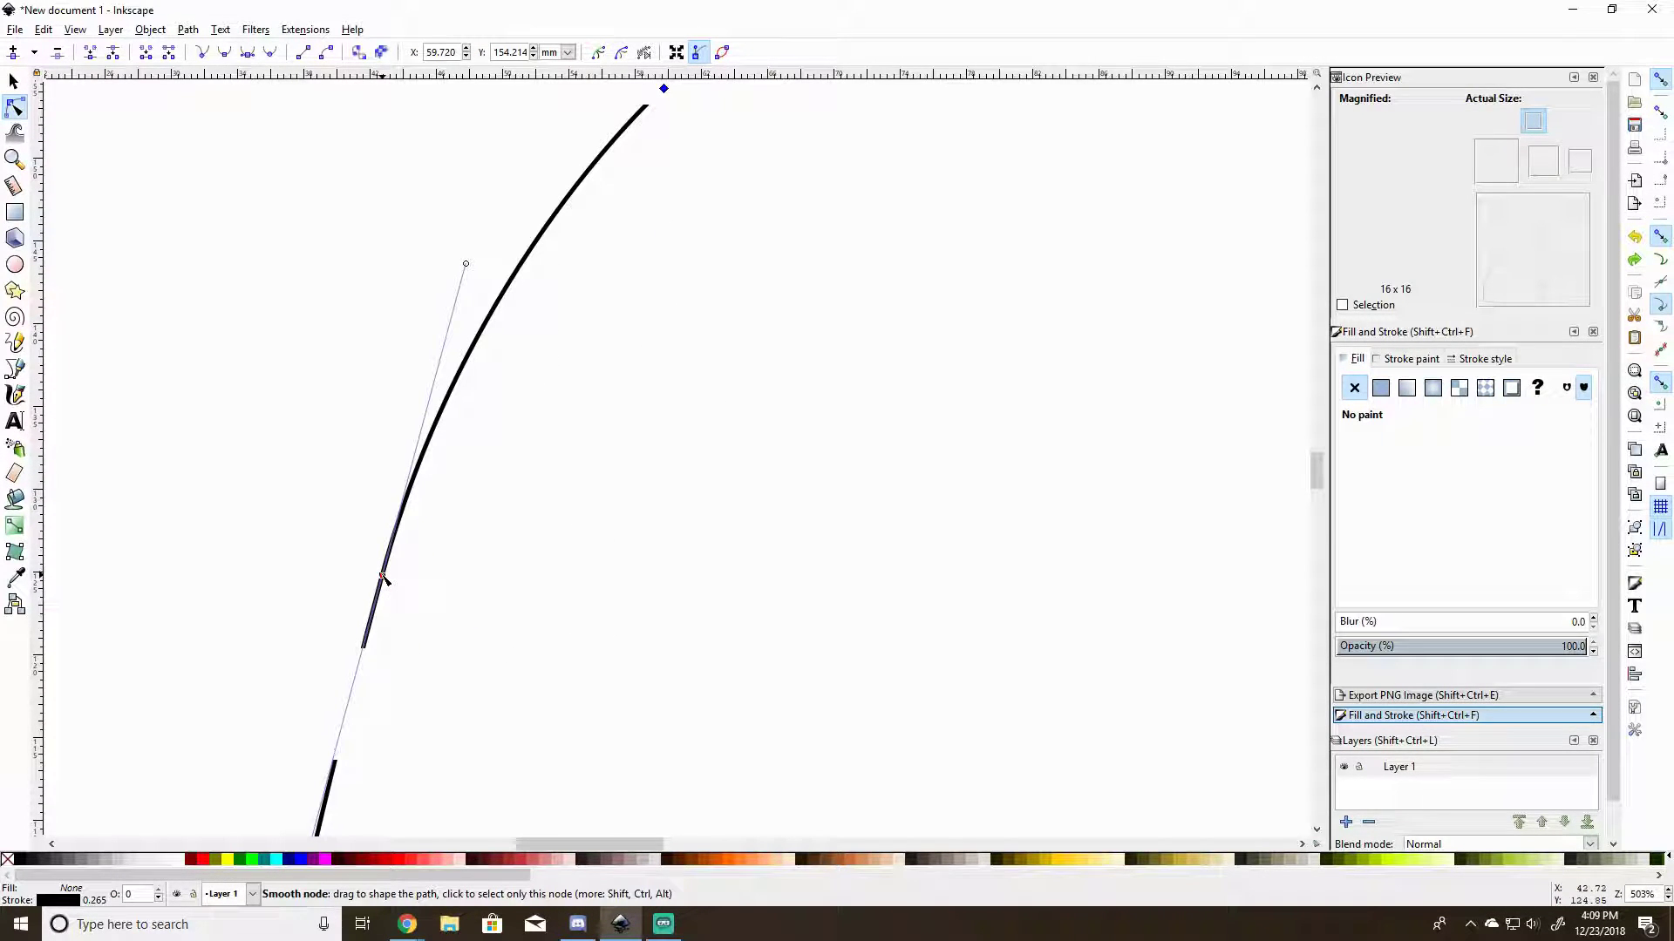
drag(384, 578, 449, 594)
key(ctrl+z)
Reshape the lower curve of the outline and zoom back out.
scroll(504, 629, down, 5)
scroll(504, 630, down, 7)
drag(245, 703, 338, 366)
scroll(500, 586, up, 6)
scroll(556, 600, up, 15)
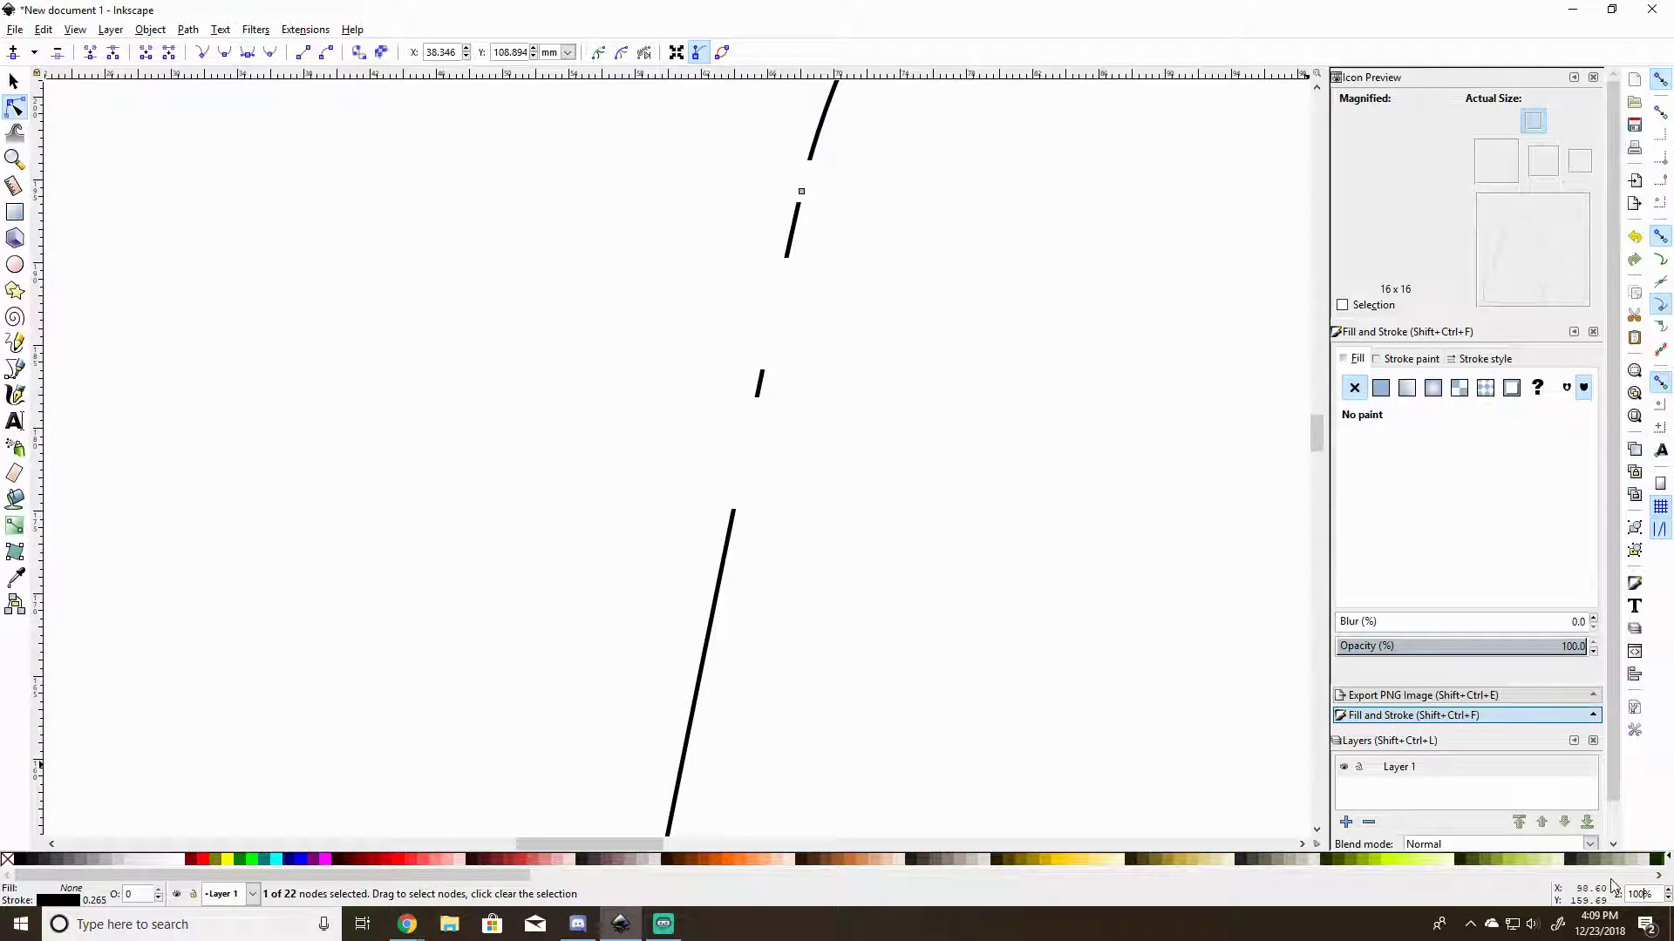
scroll(1270, 792, down, 4)
scroll(1255, 791, down, 2)
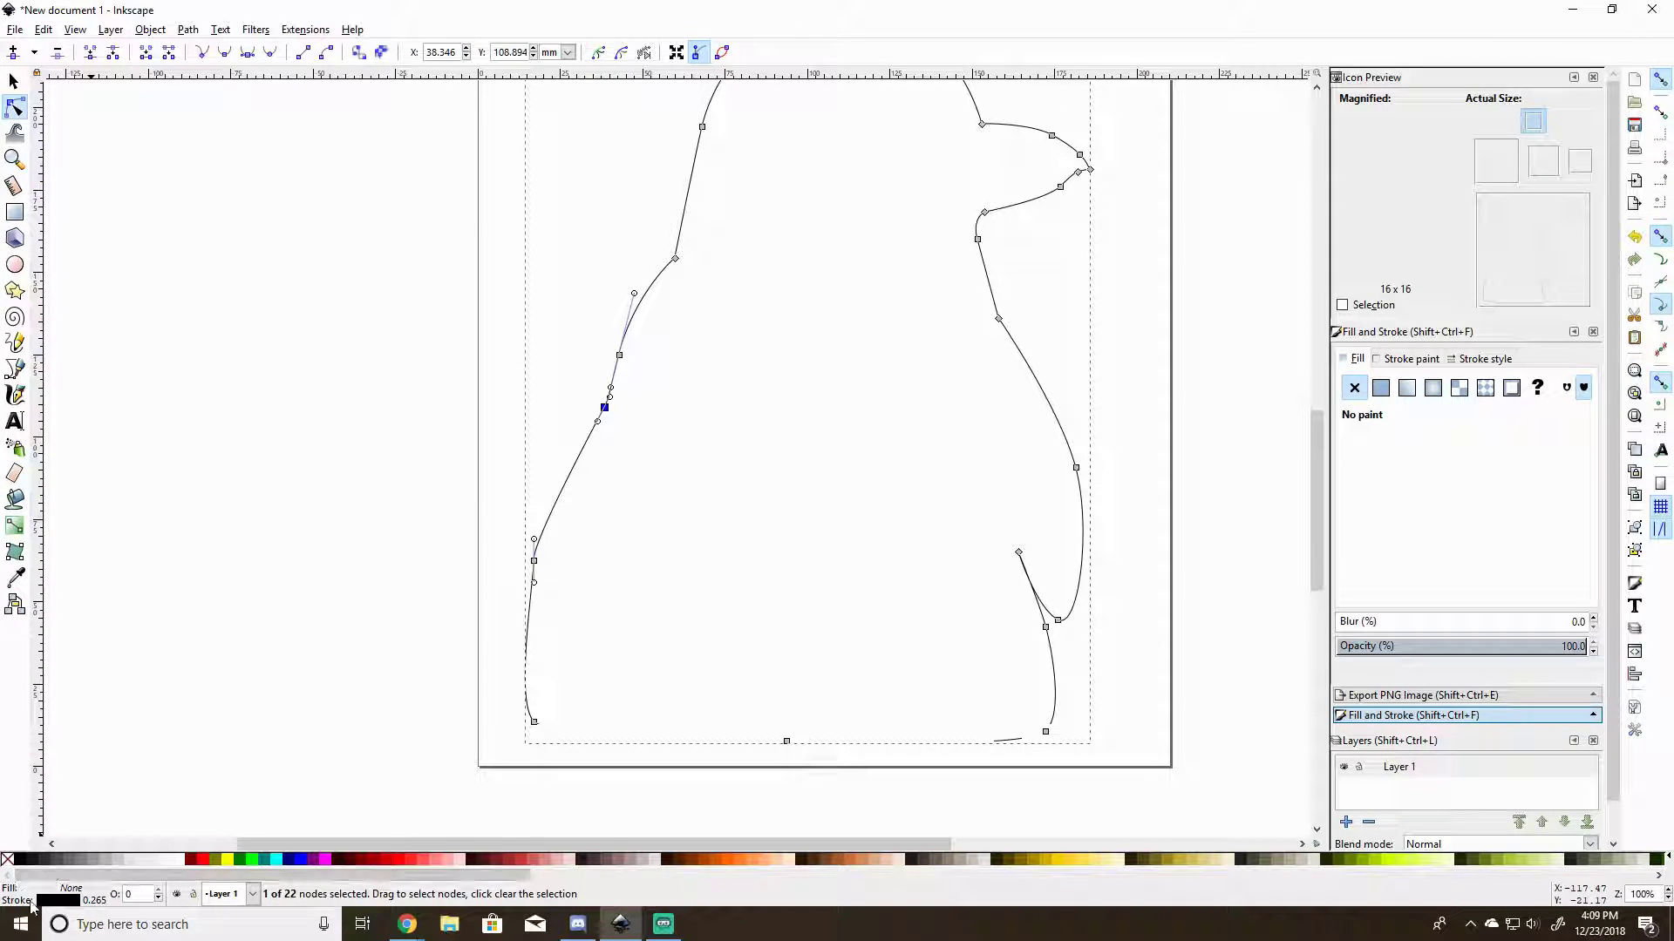
Refresh the icon preview and try a mesh gradient on the penguin.
click(67, 891)
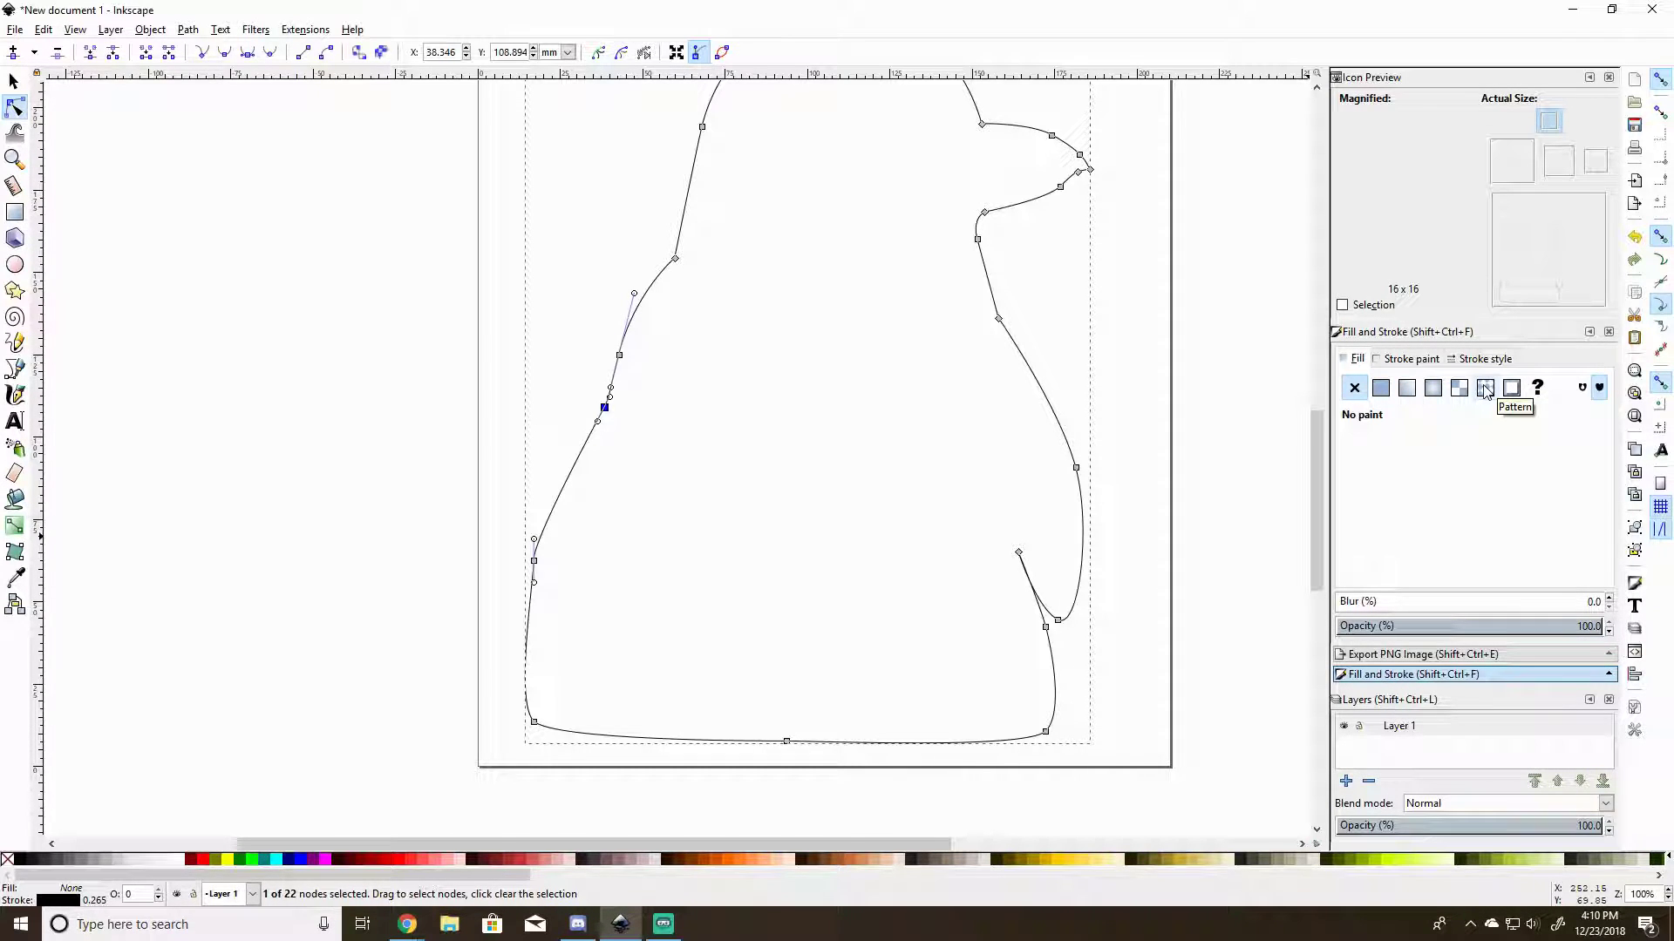
click(1459, 387)
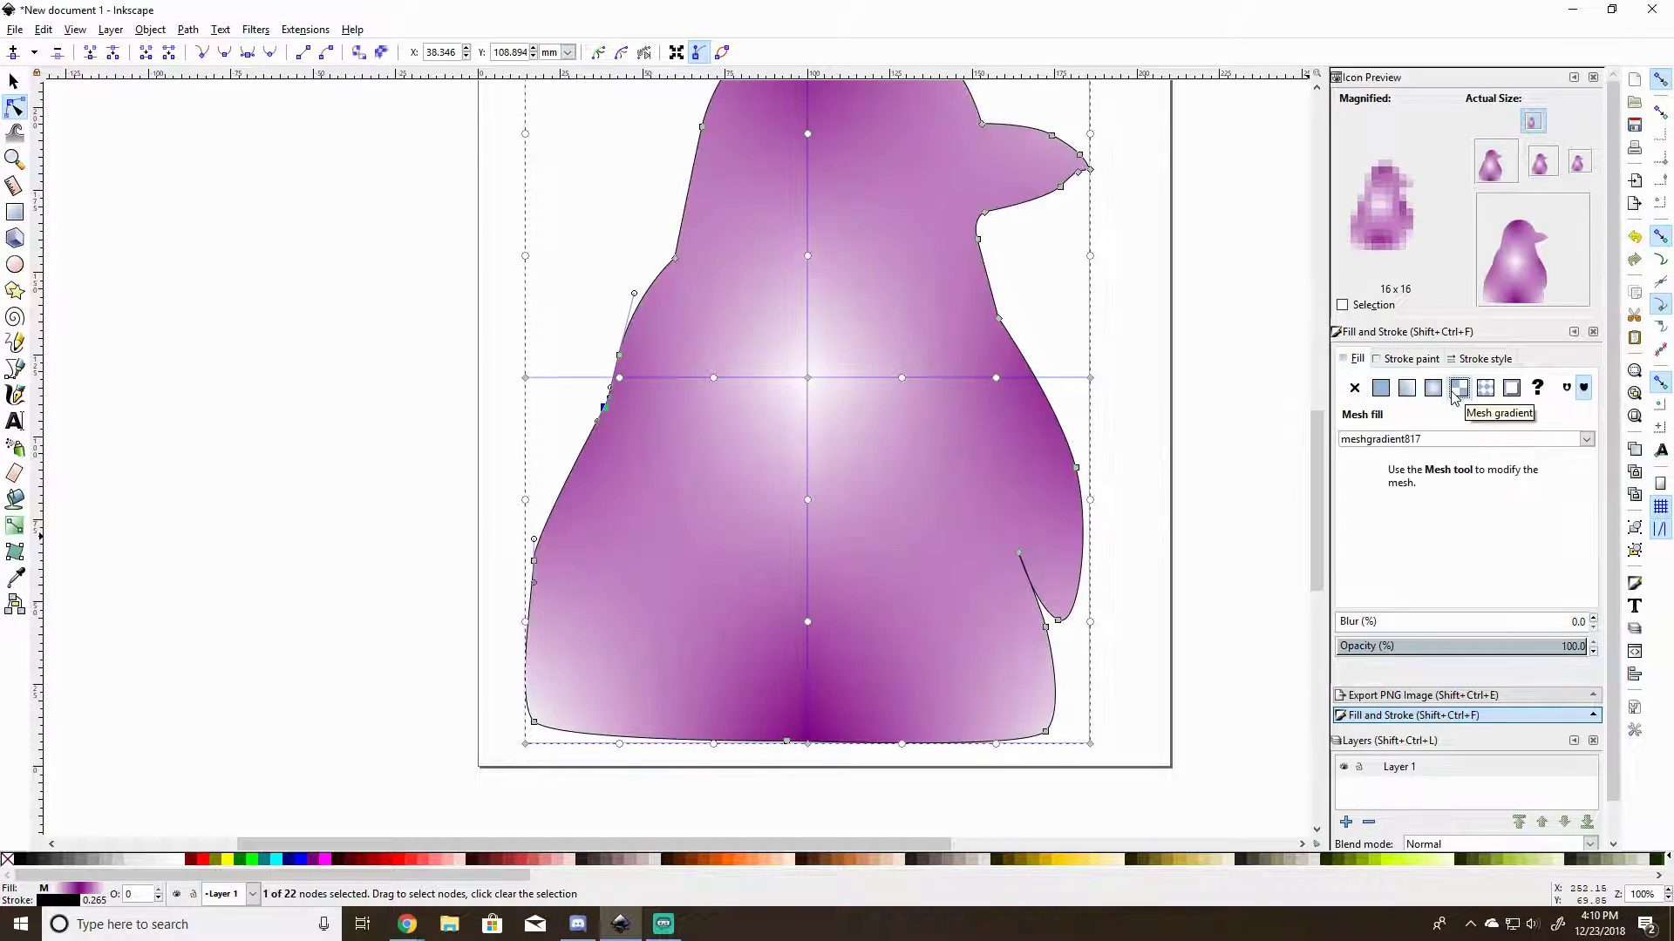
scroll(1270, 413, up, 3)
scroll(1270, 413, down, 1)
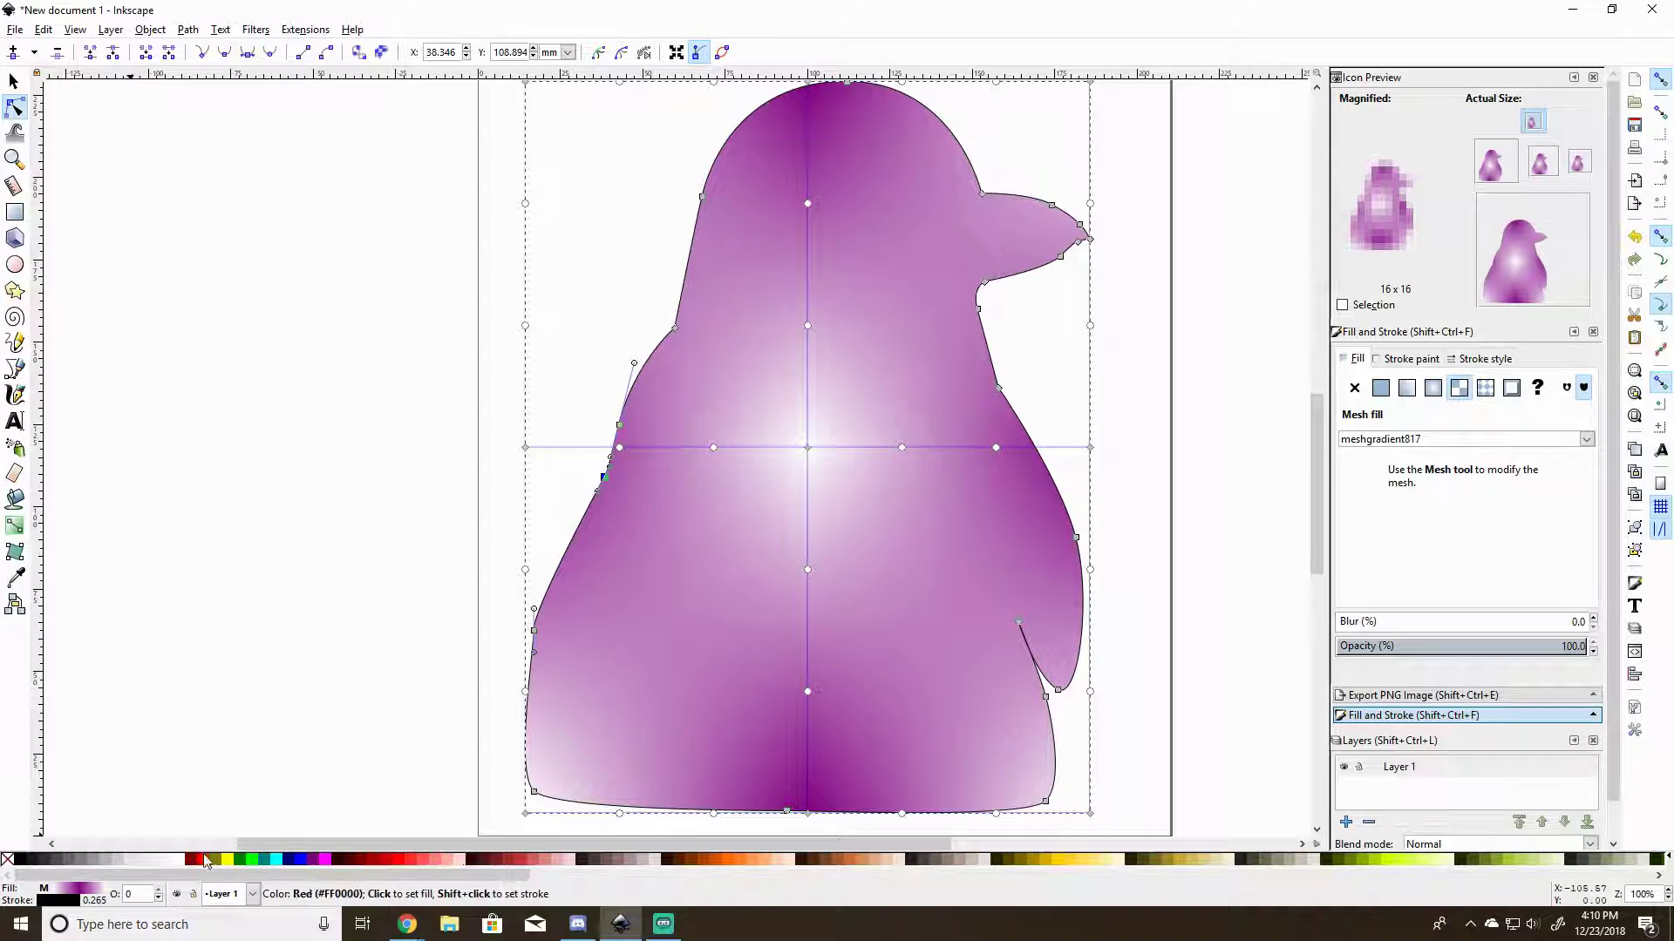
Set the penguin's fill to 50% grey and convert it to a mesh gradient.
click(37, 865)
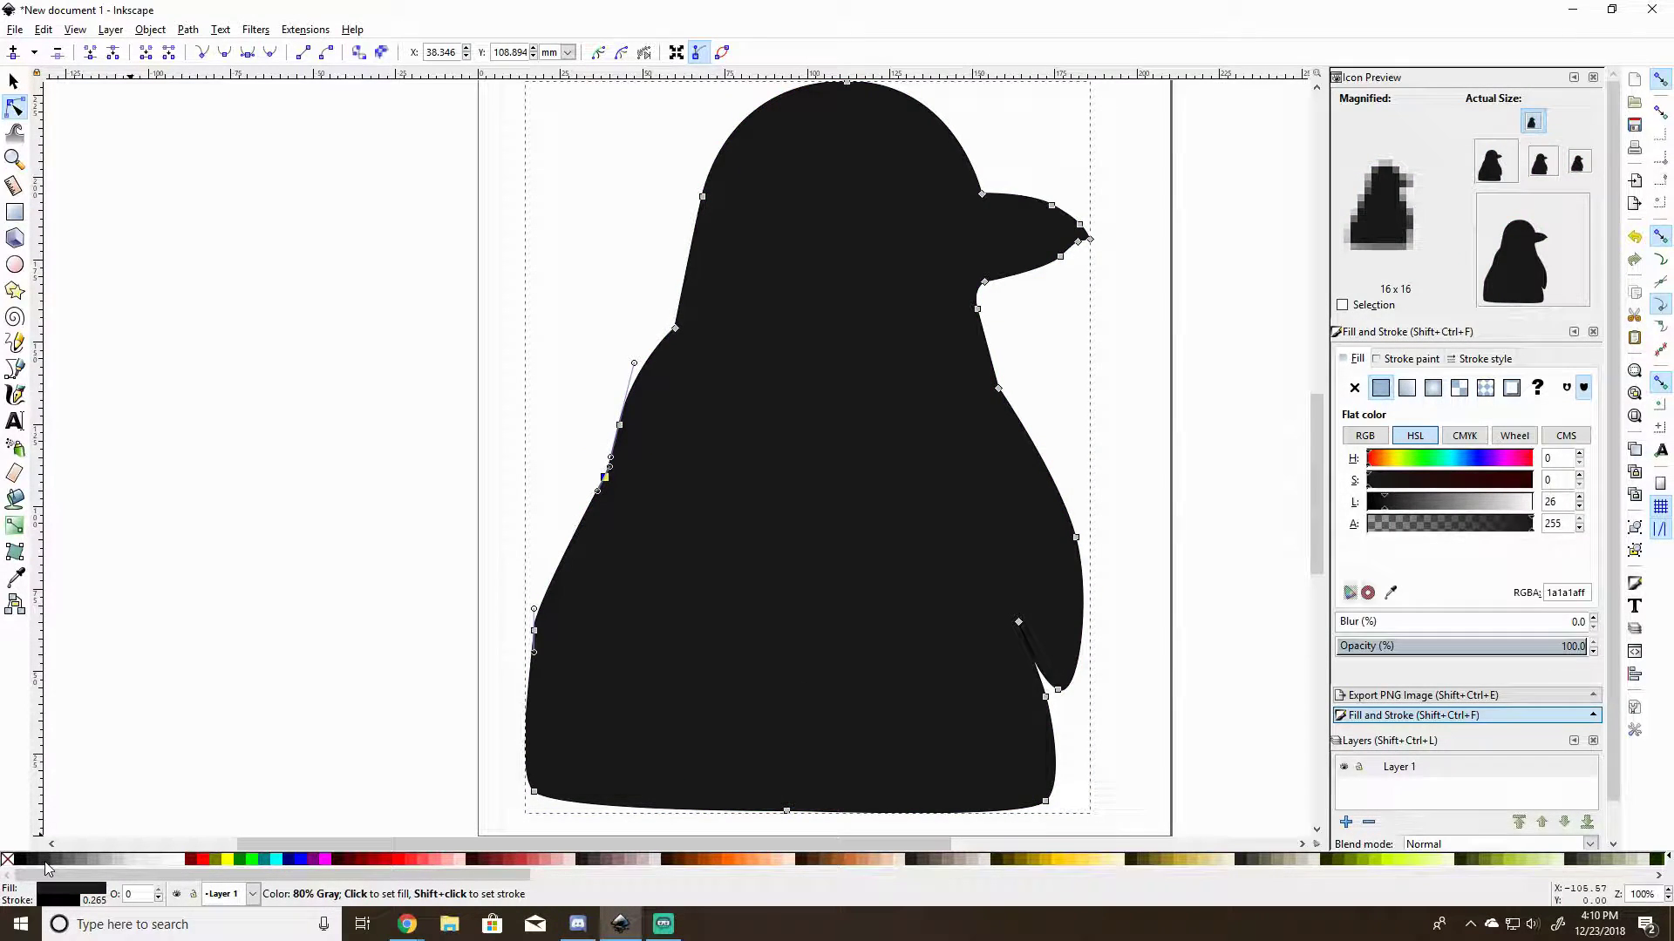
click(67, 862)
click(77, 860)
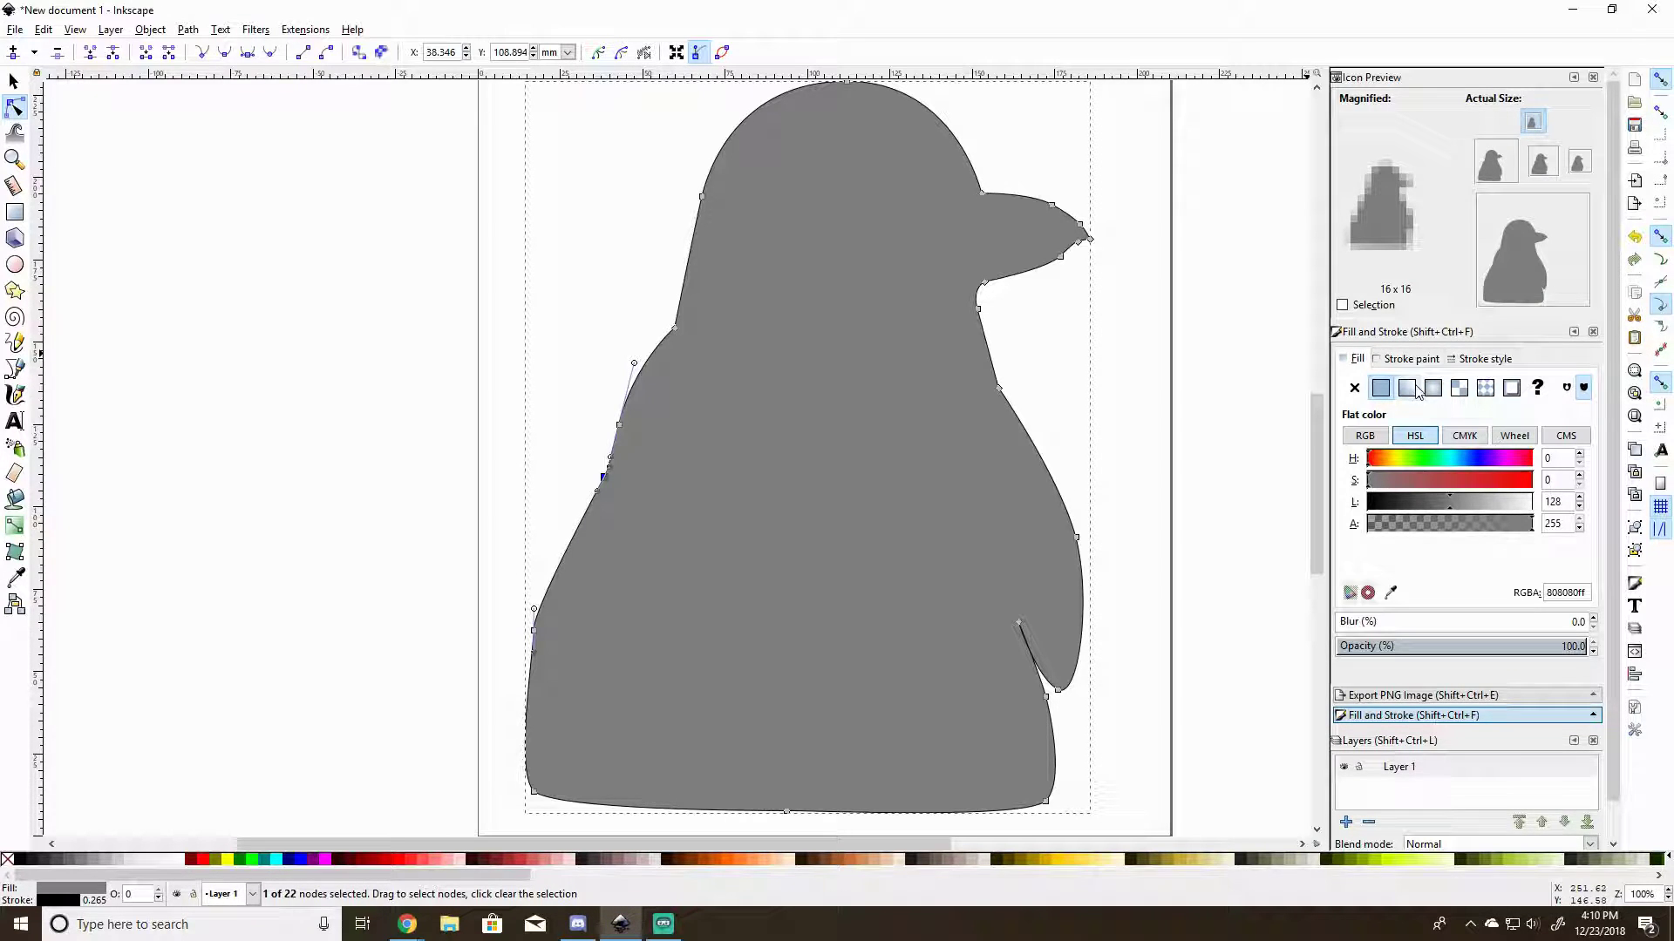
click(1454, 388)
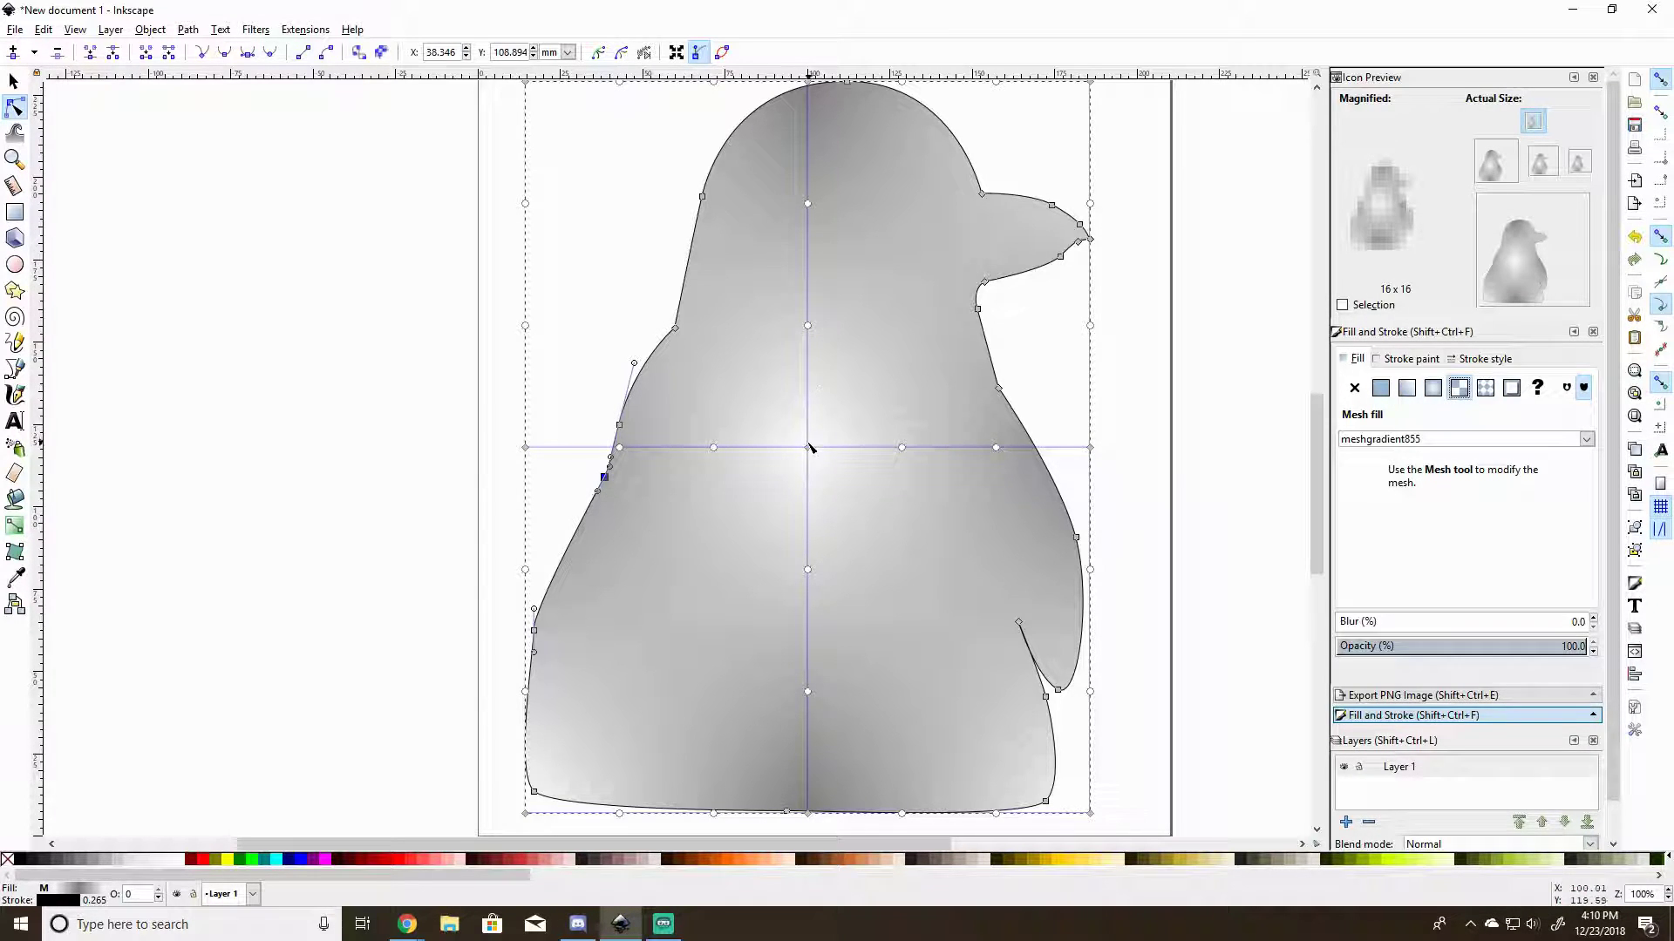
Move the mesh's bright centre up the body and bend the lower mesh line.
drag(808, 448, 688, 407)
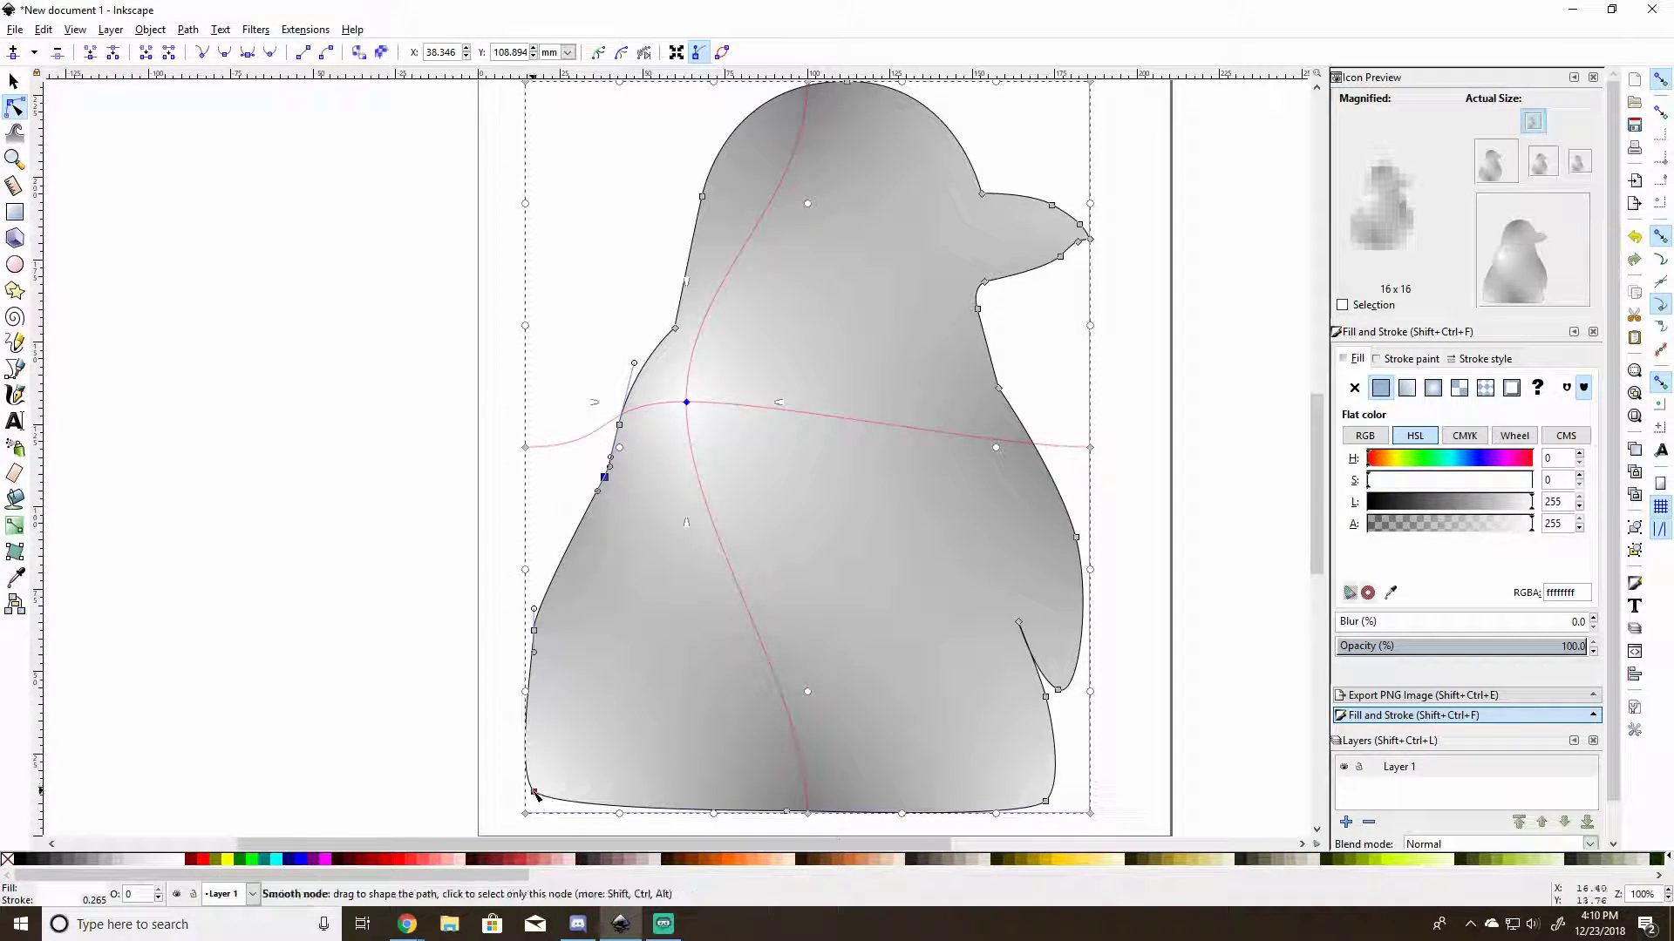
drag(534, 790, 559, 760)
key(ctrl+z)
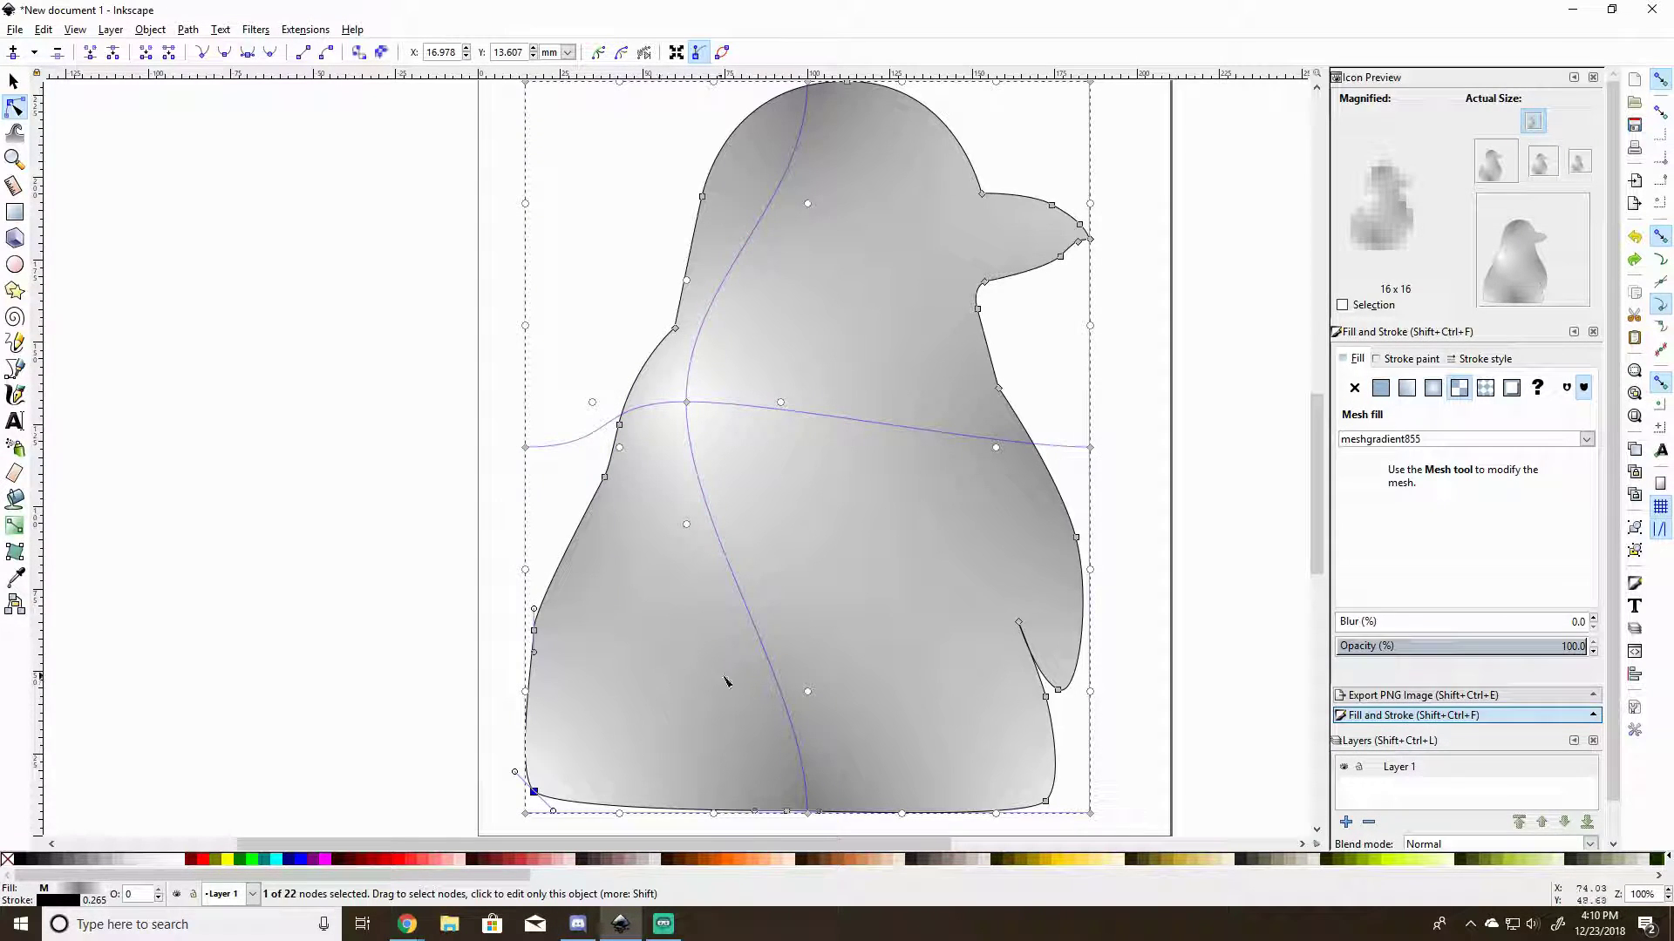
mouse_move(808, 693)
mouse_down()
mouse_move(678, 674)
mouse_move(877, 704)
mouse_move(848, 752)
mouse_move(784, 742)
mouse_up()
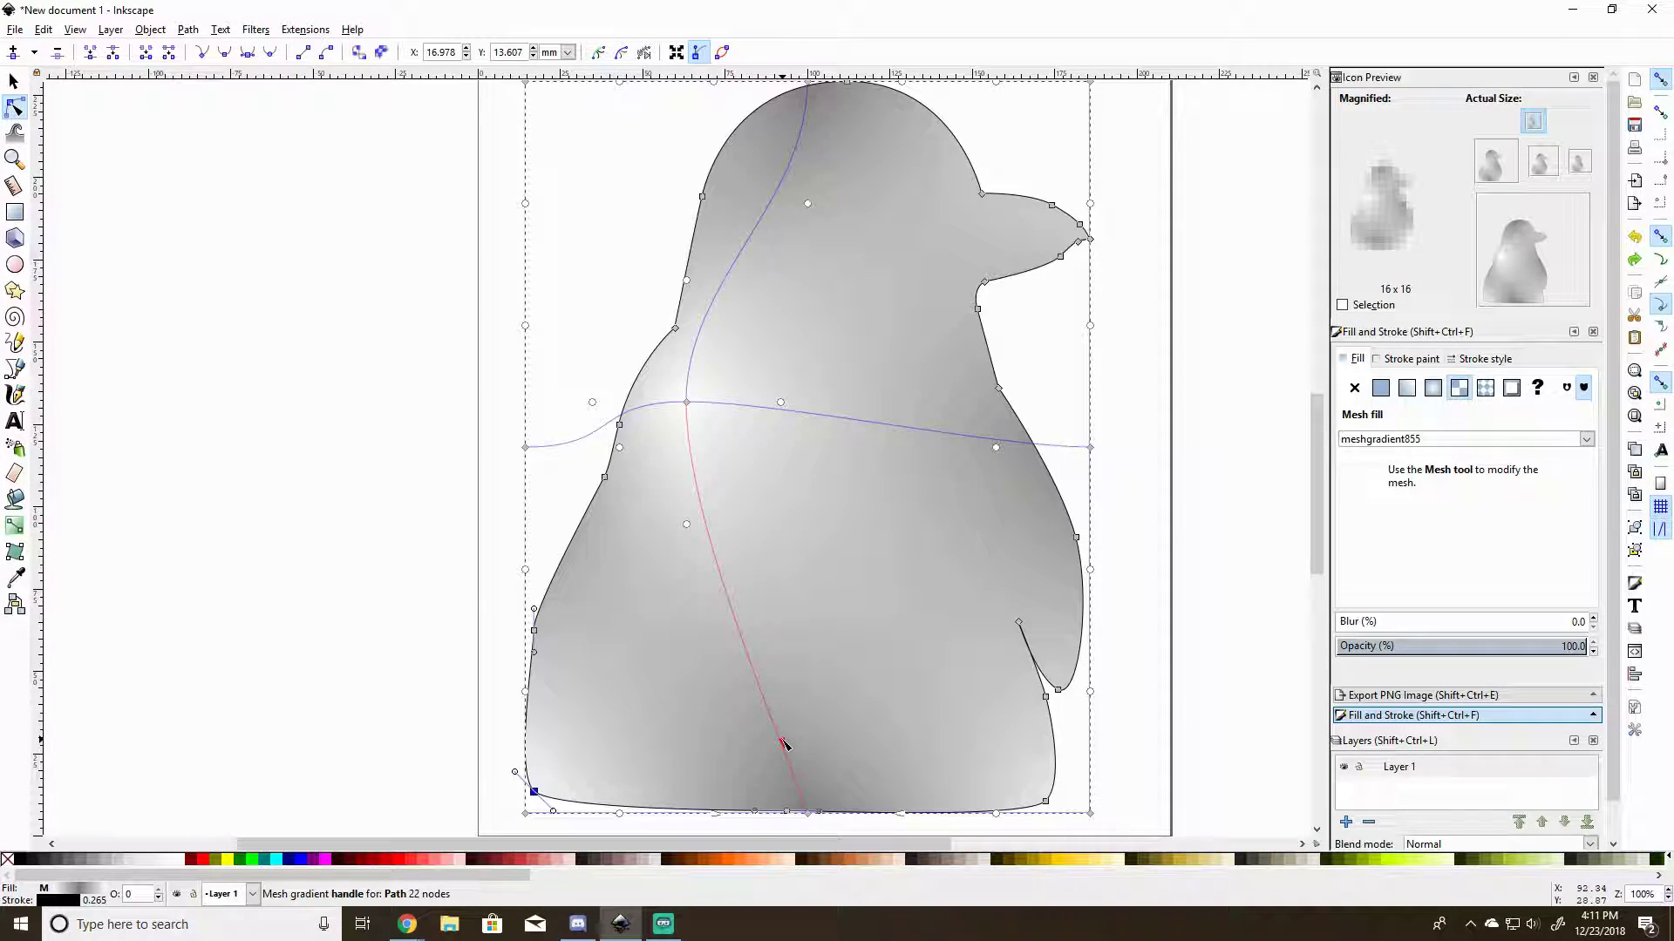
scroll(878, 700, up, 6)
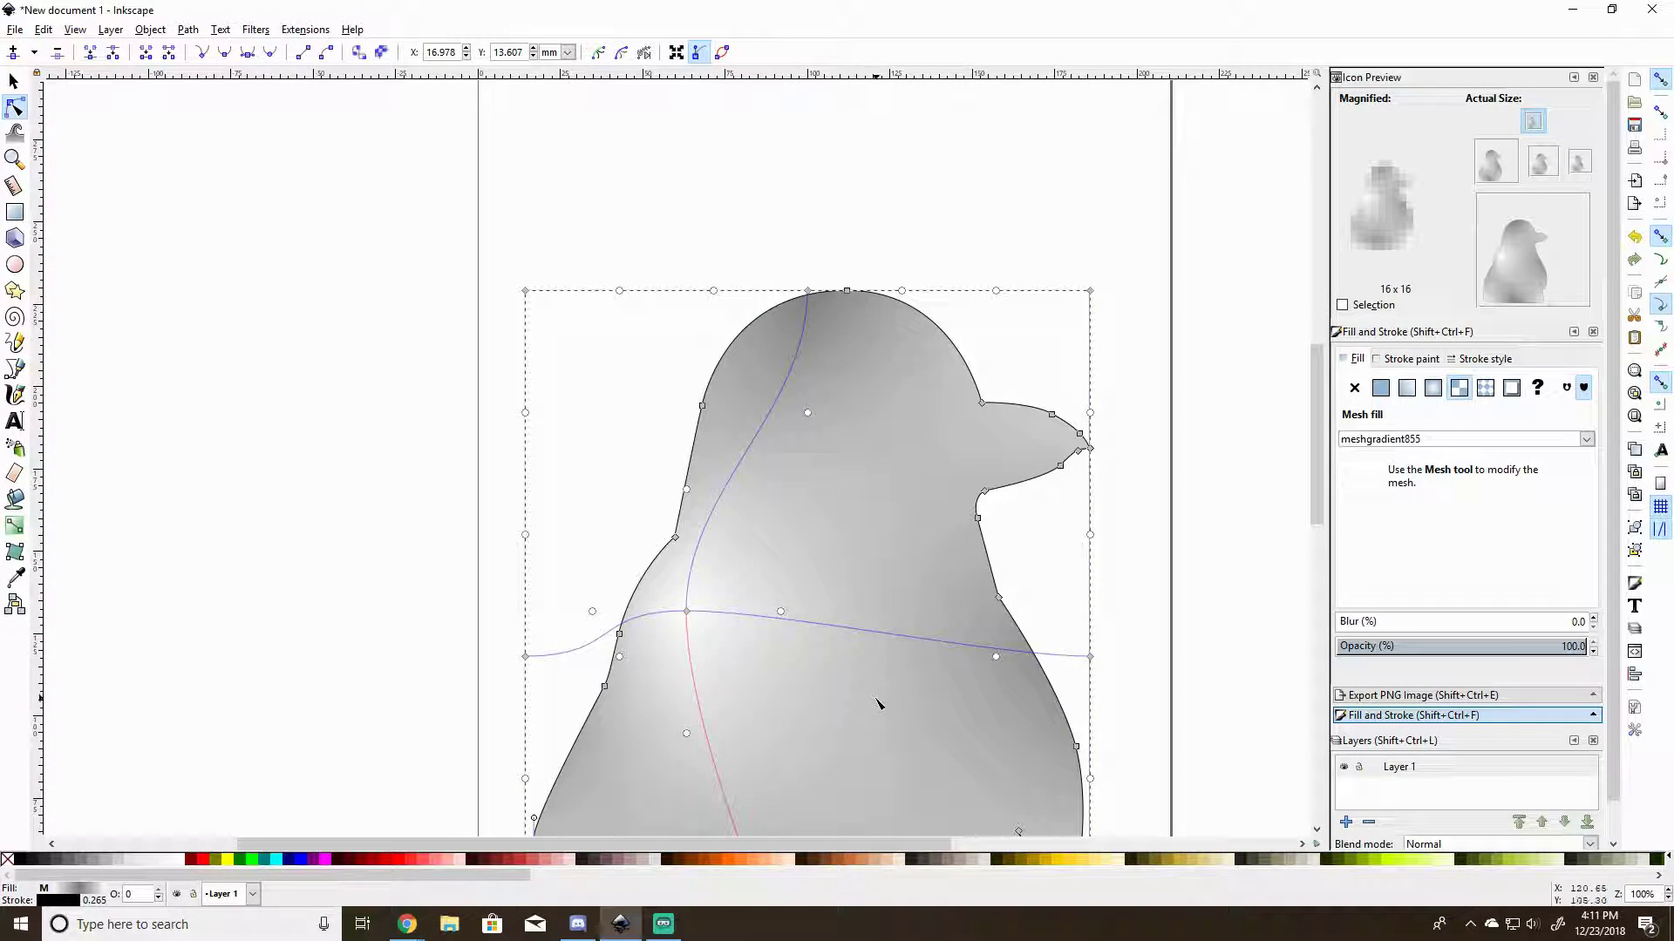
Switch to the Mesh tool and keep Coons as the mesh smoothing.
click(16, 552)
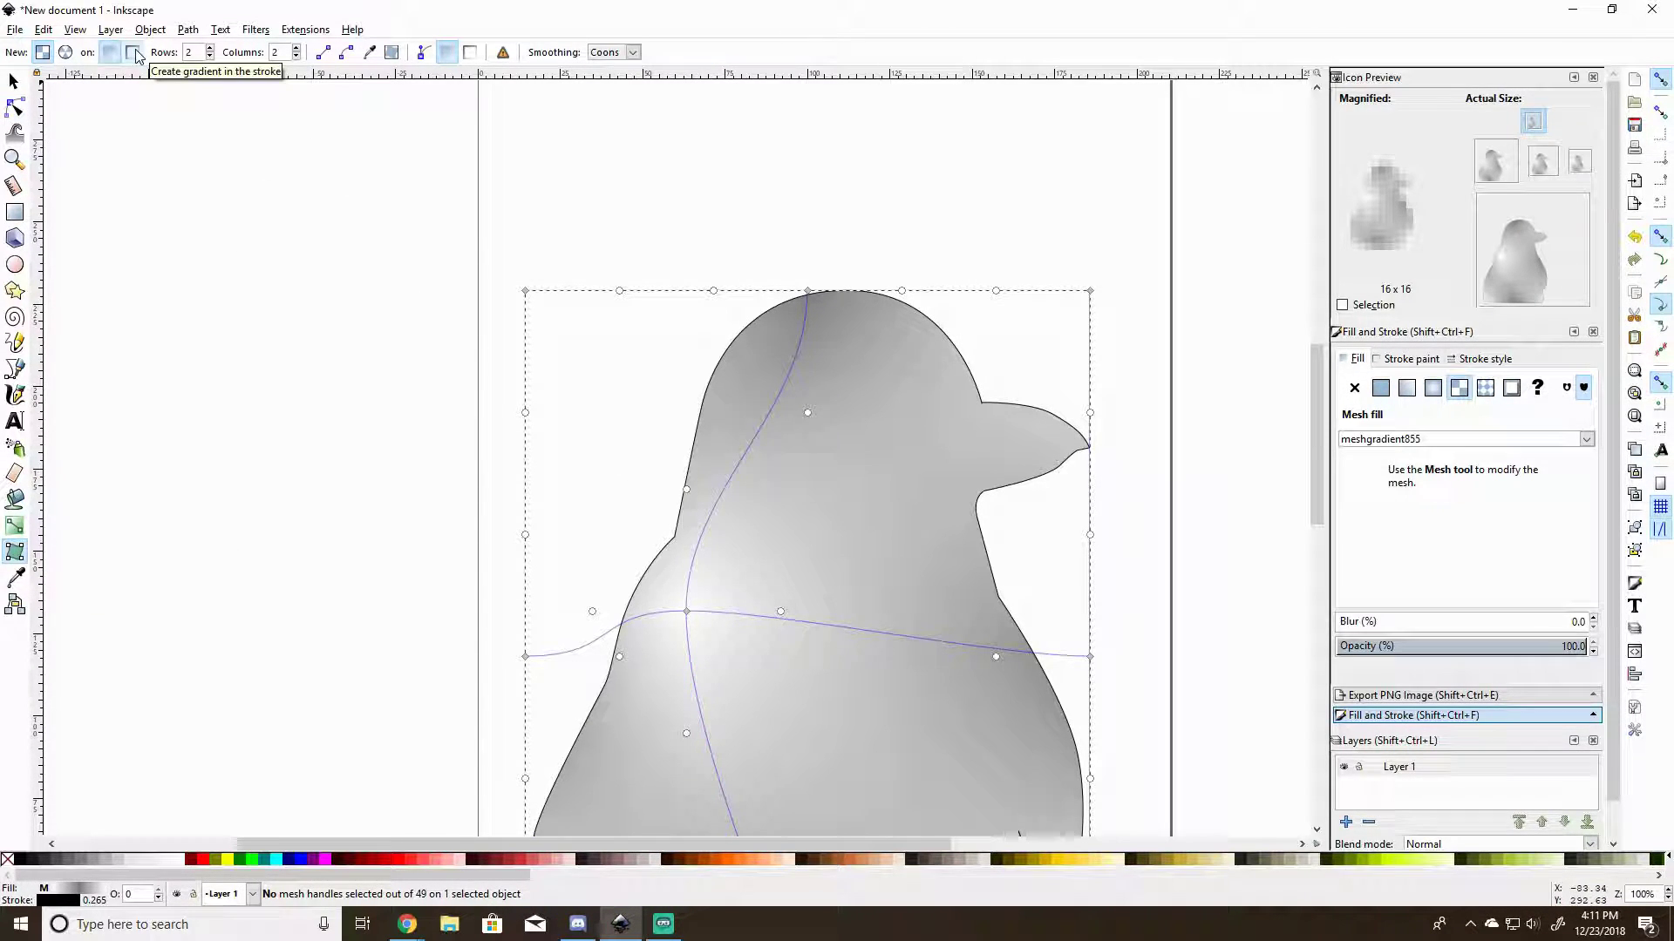
click(613, 52)
click(610, 68)
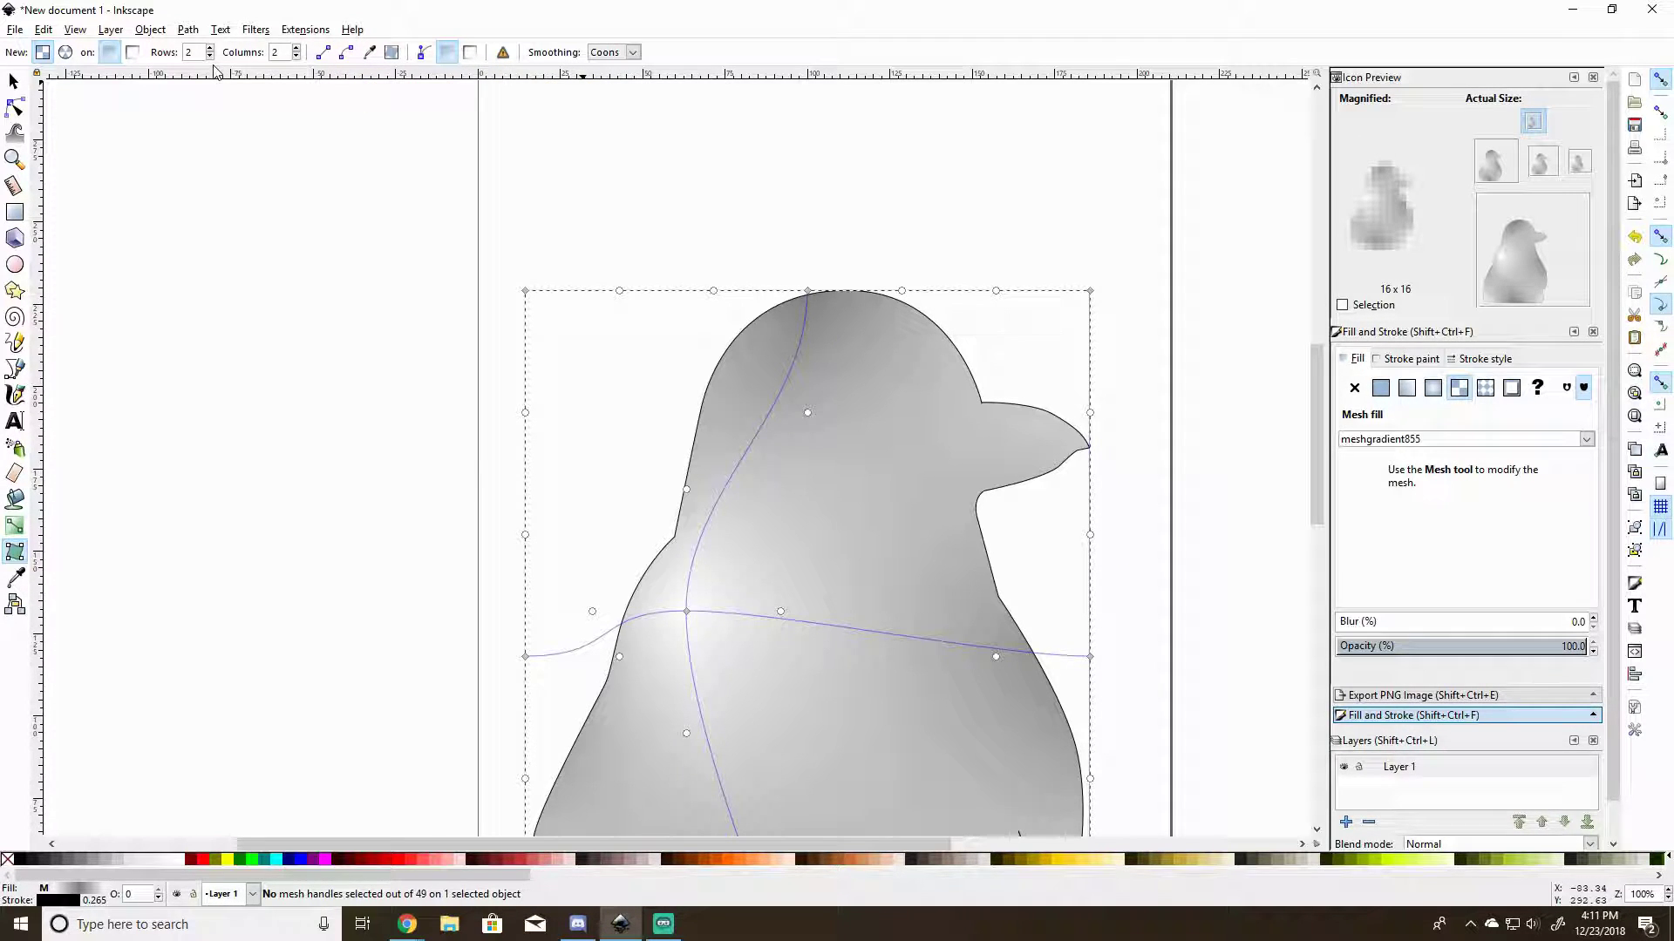
scroll(253, 142, down, 9)
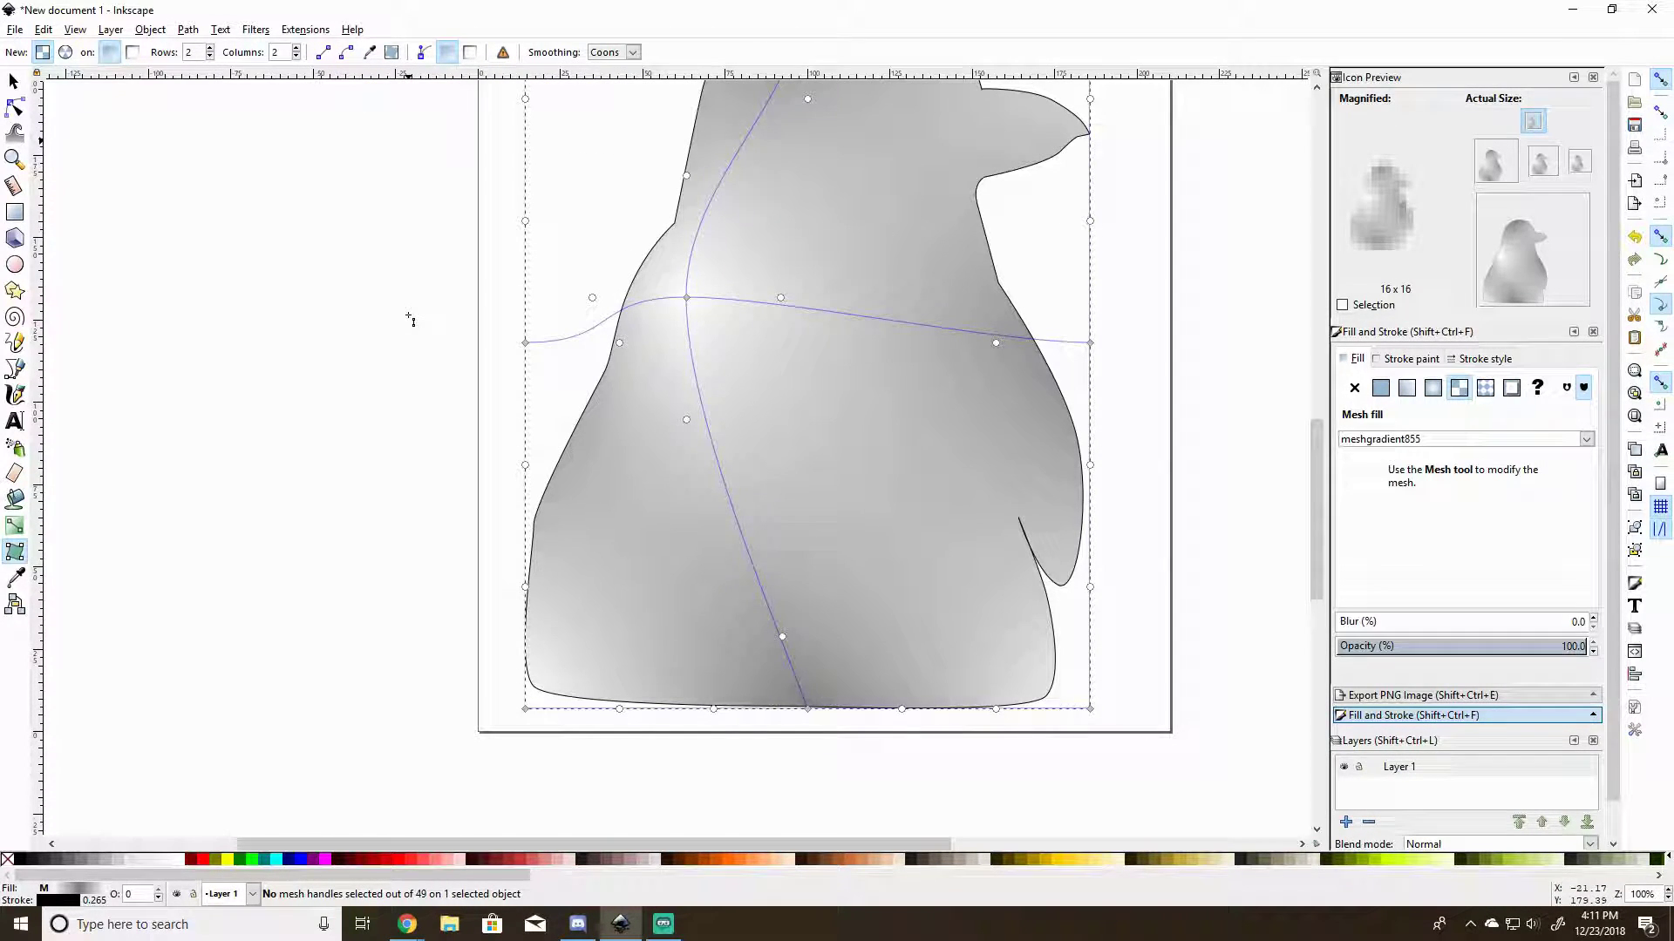
scroll(401, 269, up, 6)
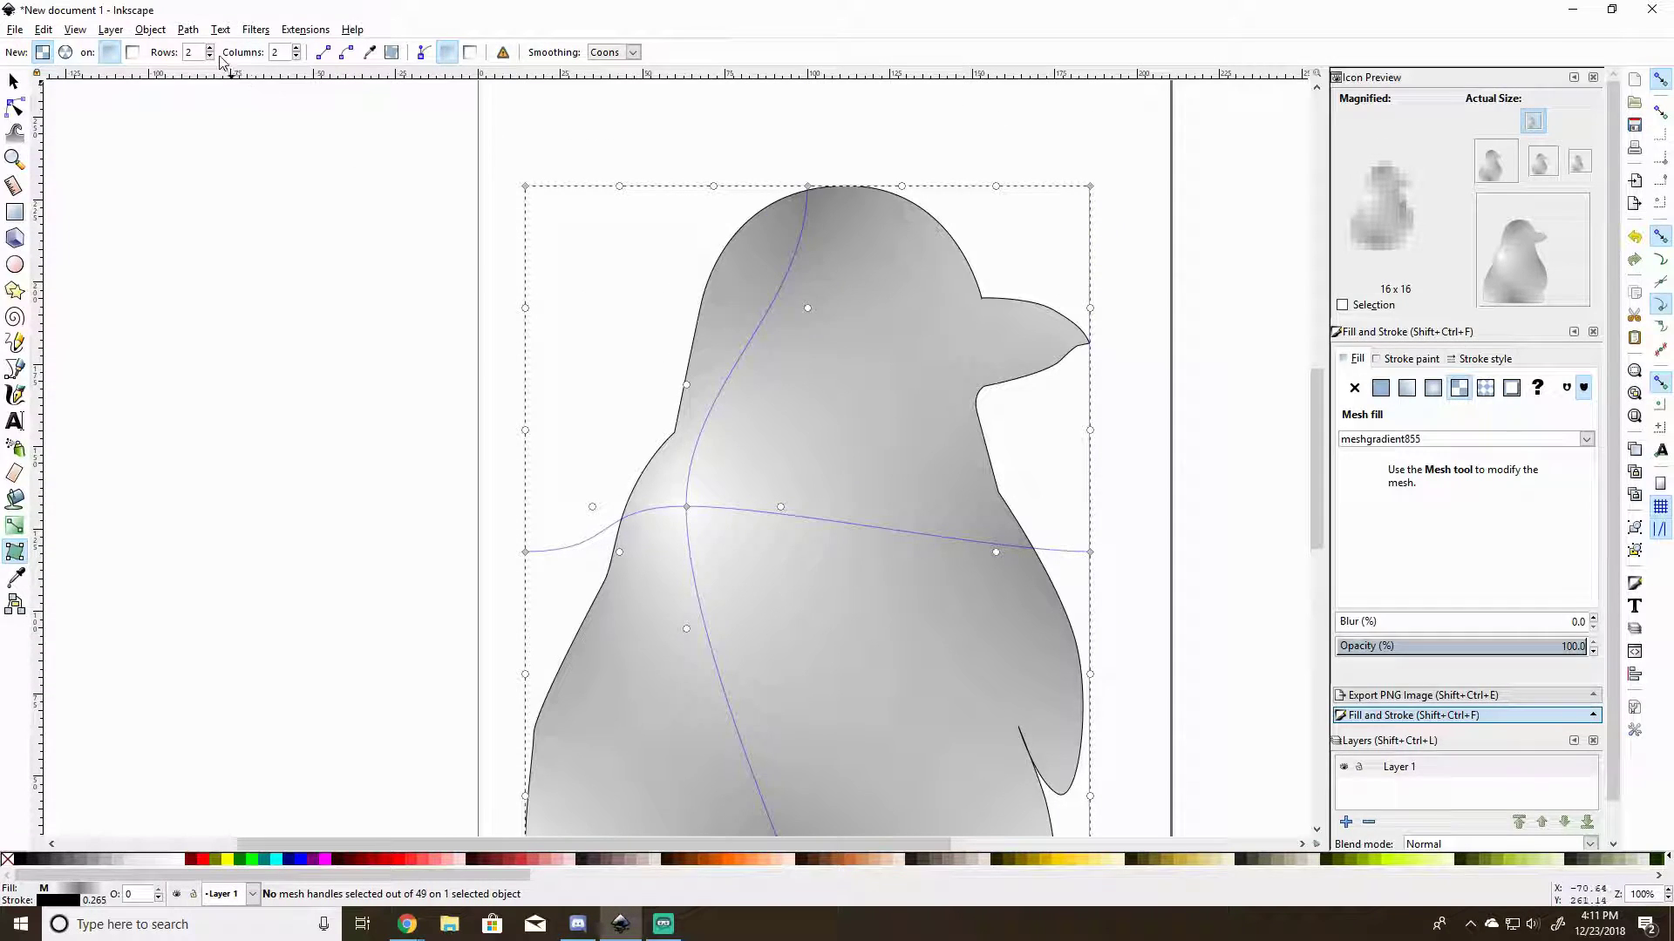
Add a mesh column through the chest and shift its corner right and up.
click(802, 521)
click(839, 532)
click(850, 526)
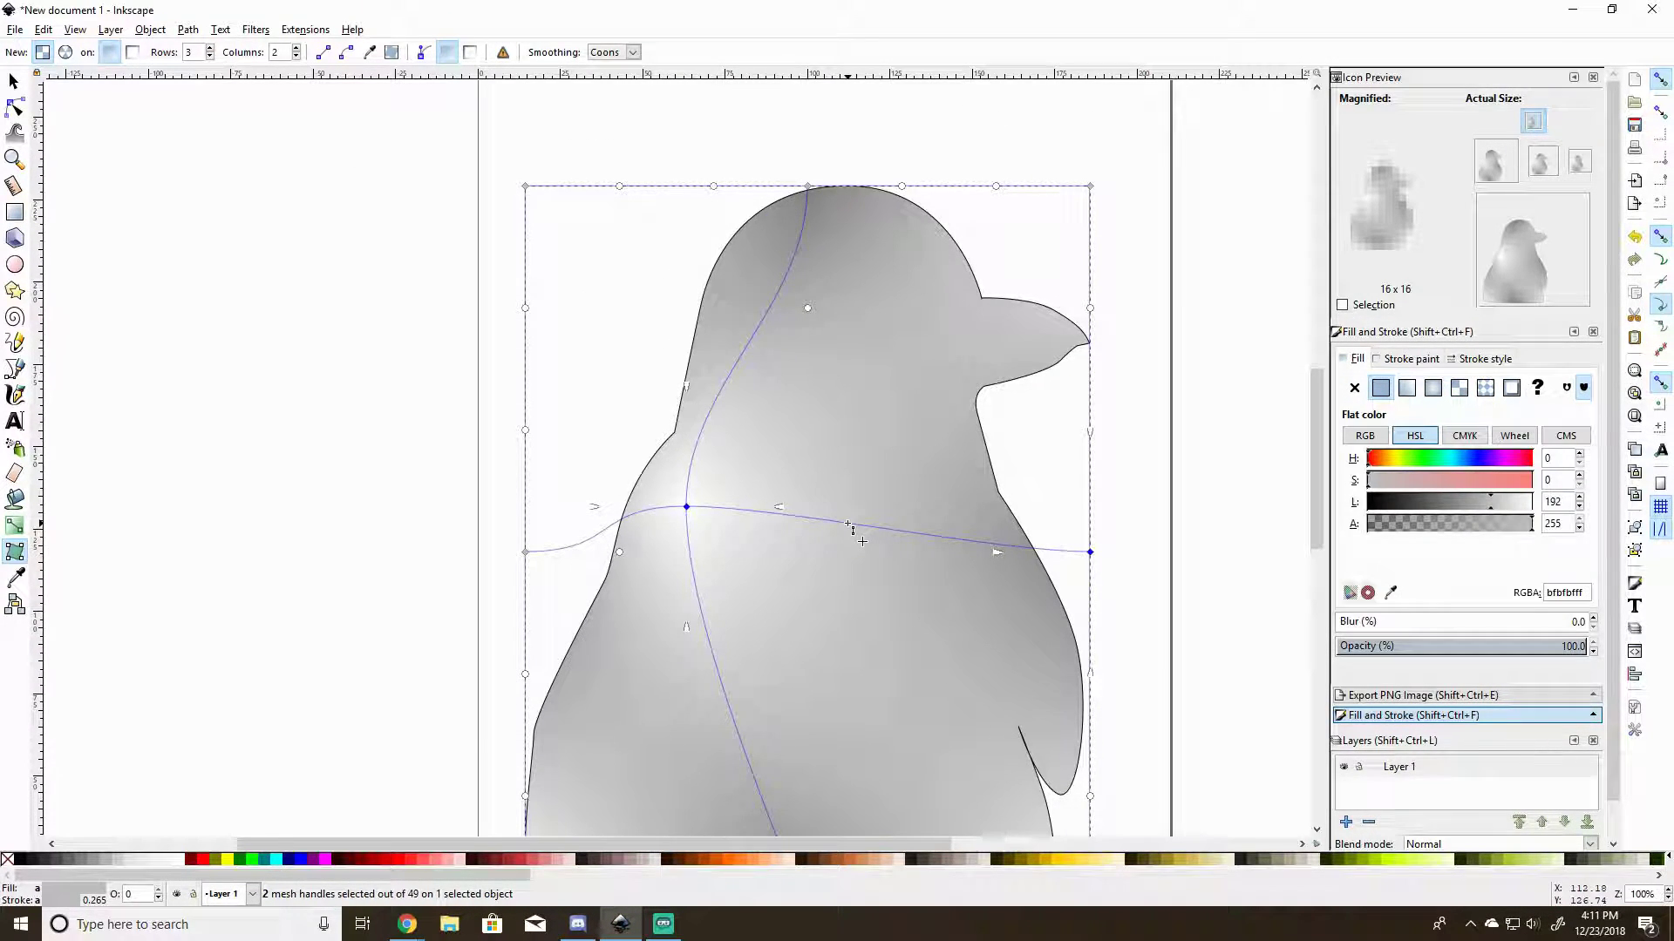
double_click(847, 523)
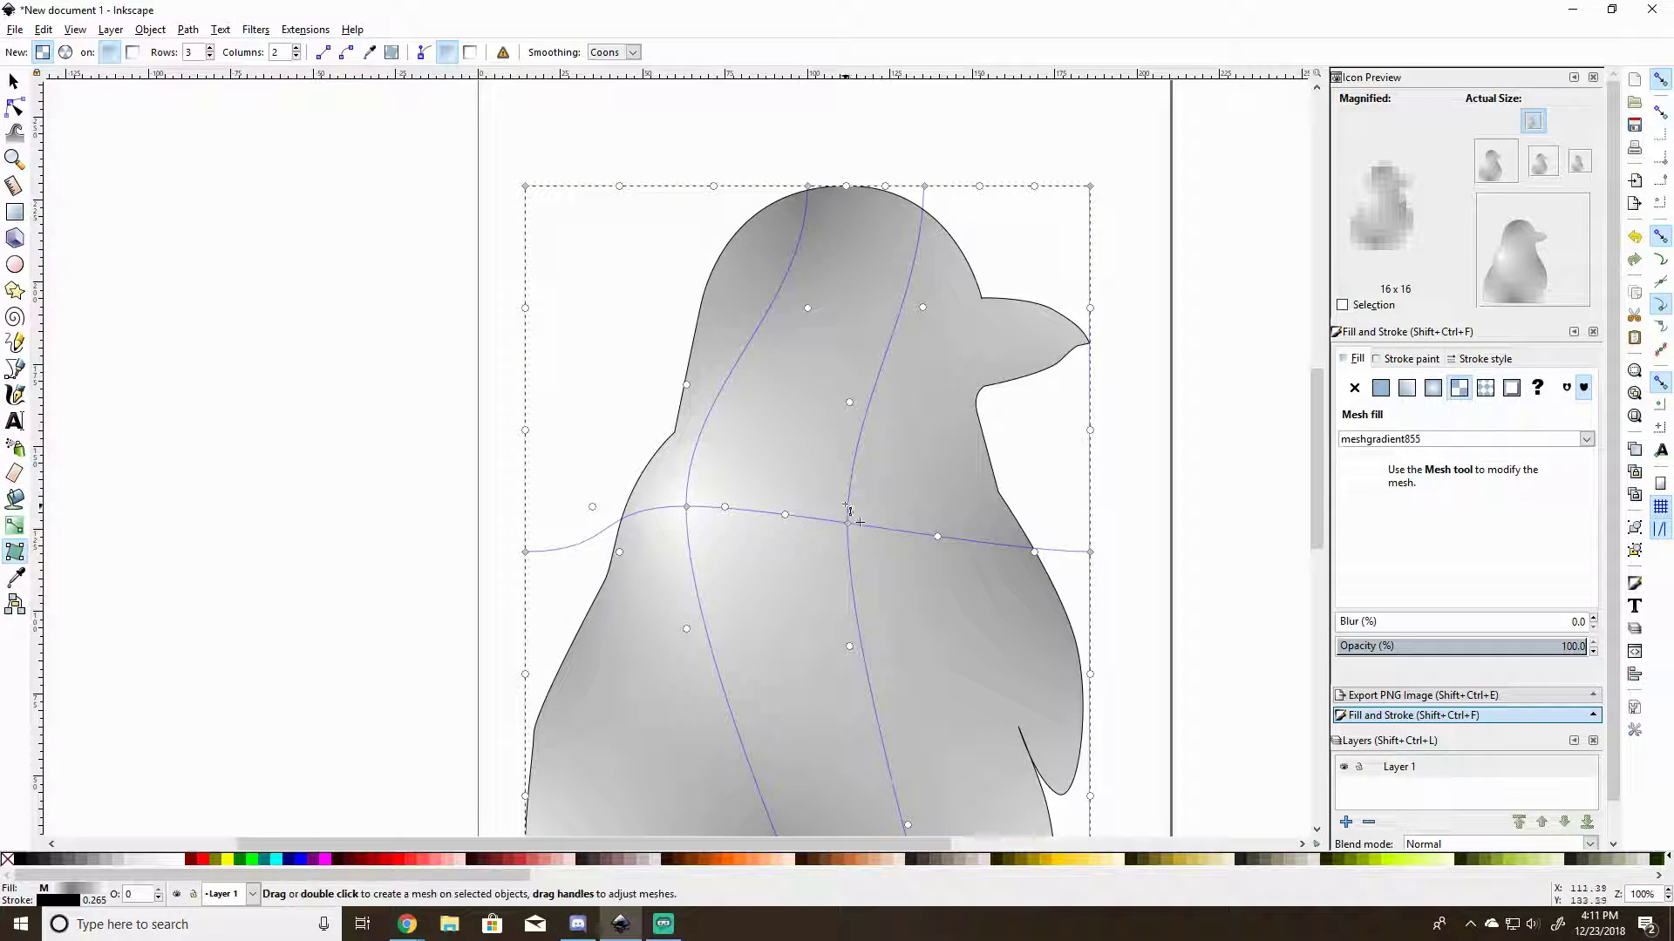
scroll(872, 505, down, 4)
scroll(876, 501, up, 2)
drag(848, 454, 945, 460)
drag(946, 397, 941, 392)
Curve the mesh sides along the head's left edge and lower left, colouring a node dark grey.
click(808, 237)
drag(808, 237, 705, 153)
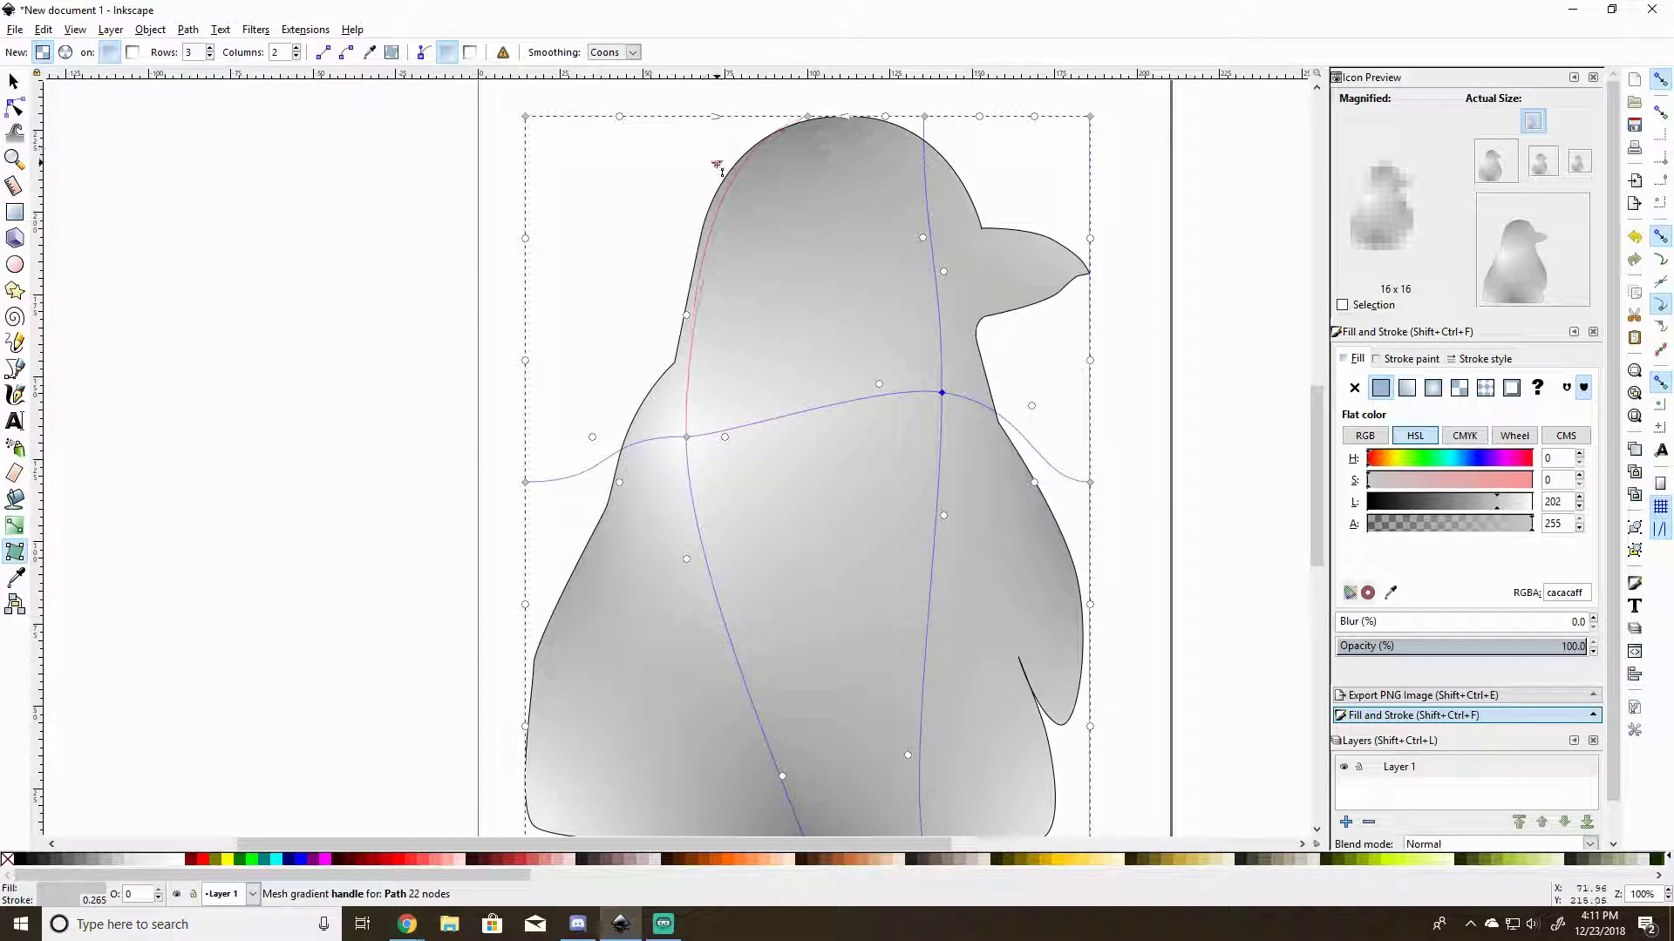
scroll(823, 482, down, 6)
click(783, 568)
drag(765, 565, 753, 558)
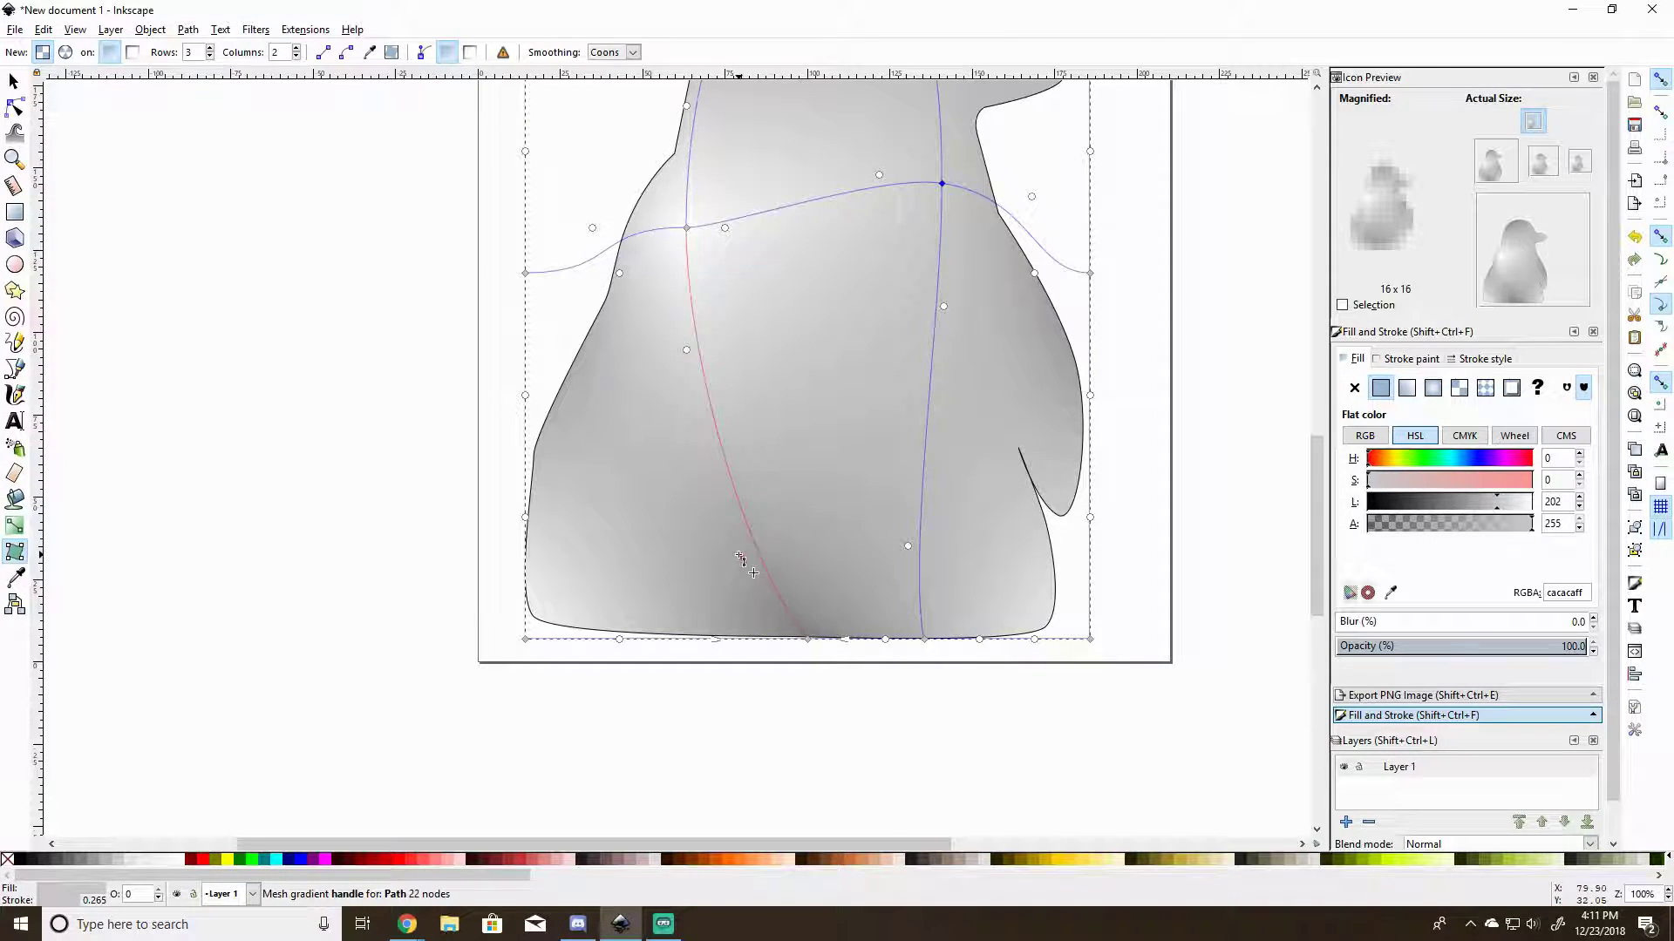
click(35, 862)
scroll(194, 672, up, 8)
scroll(206, 785, down, 2)
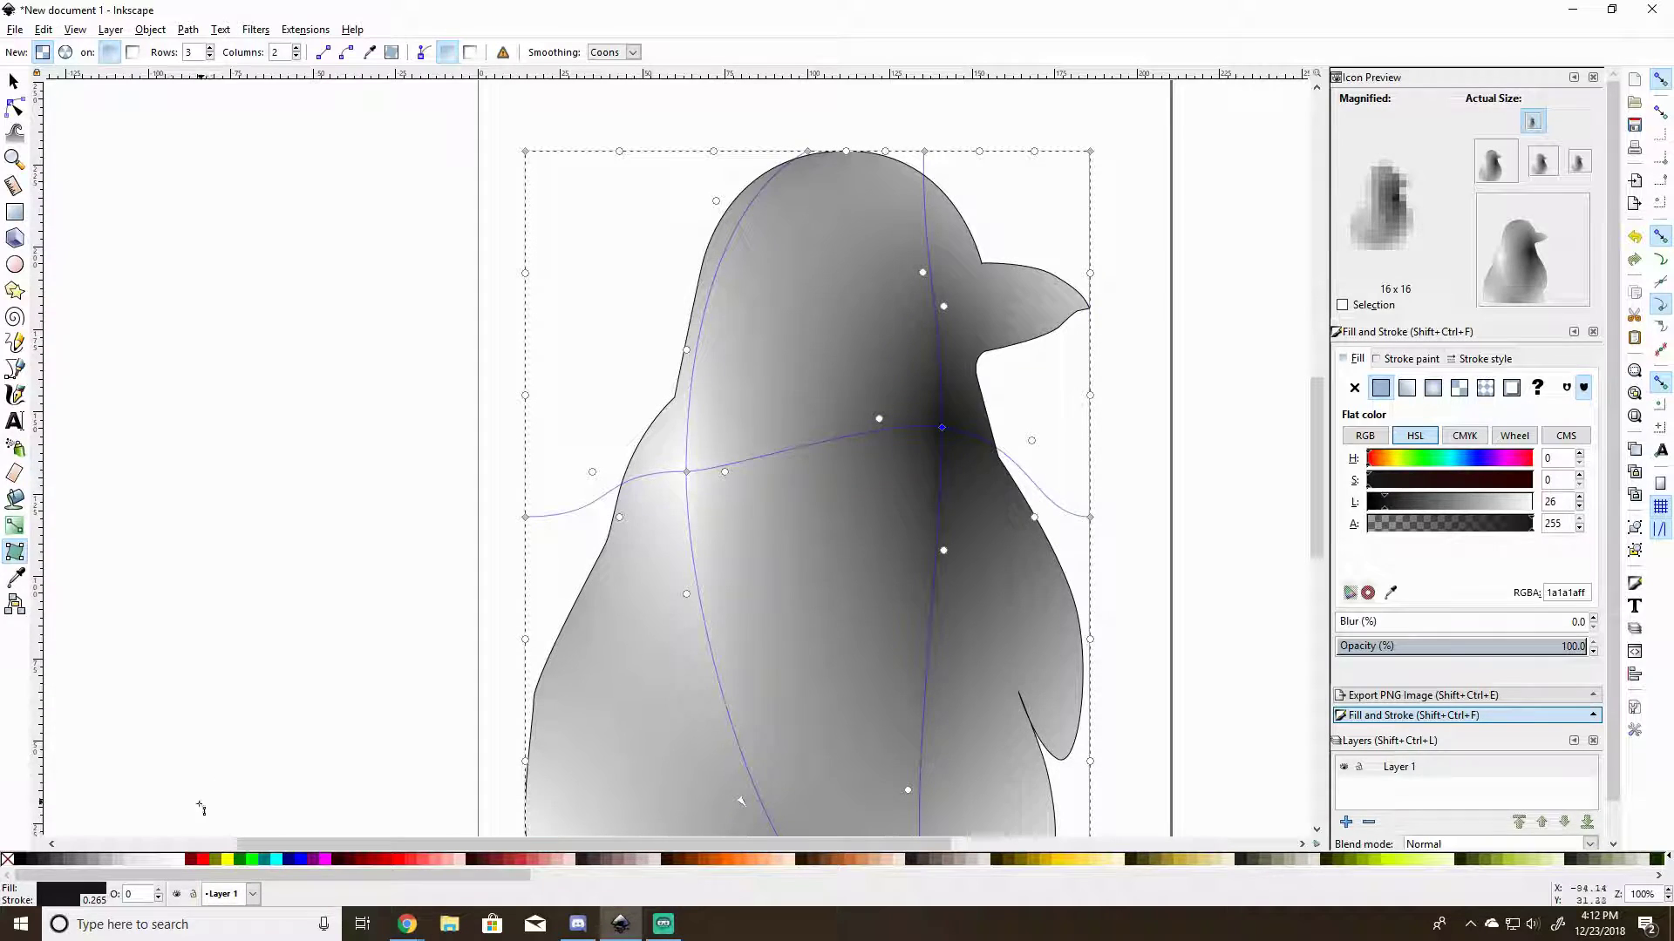
Lighten the selected mesh node to 10% grey and add a mesh row across the head.
click(120, 861)
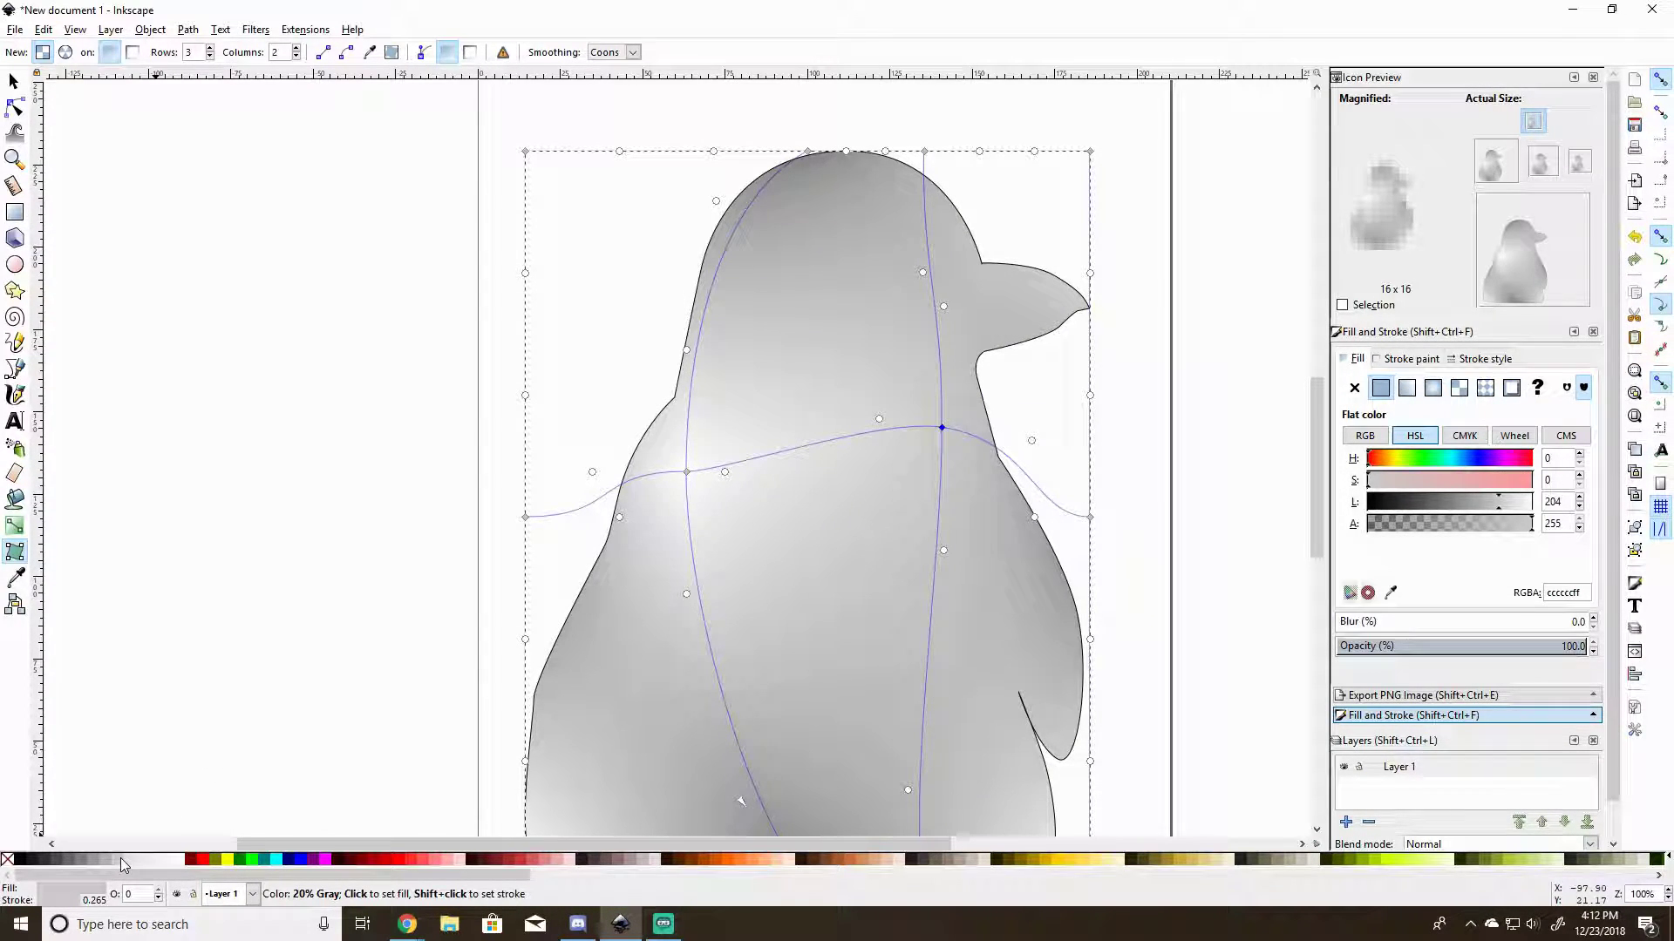
click(131, 862)
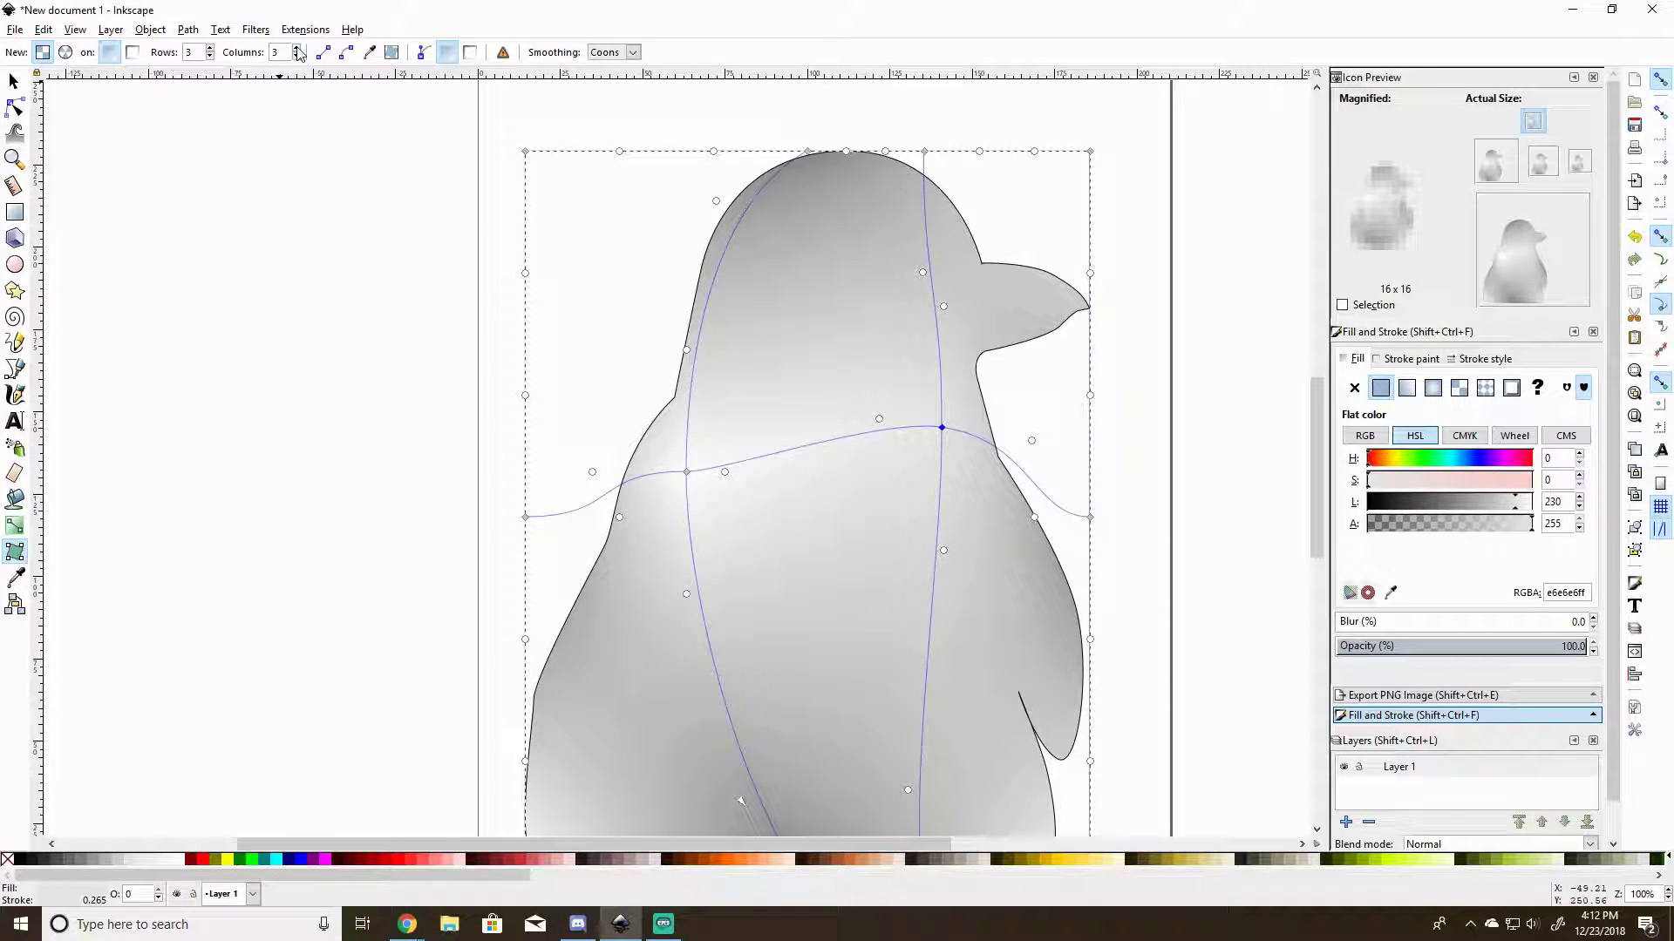
click(803, 444)
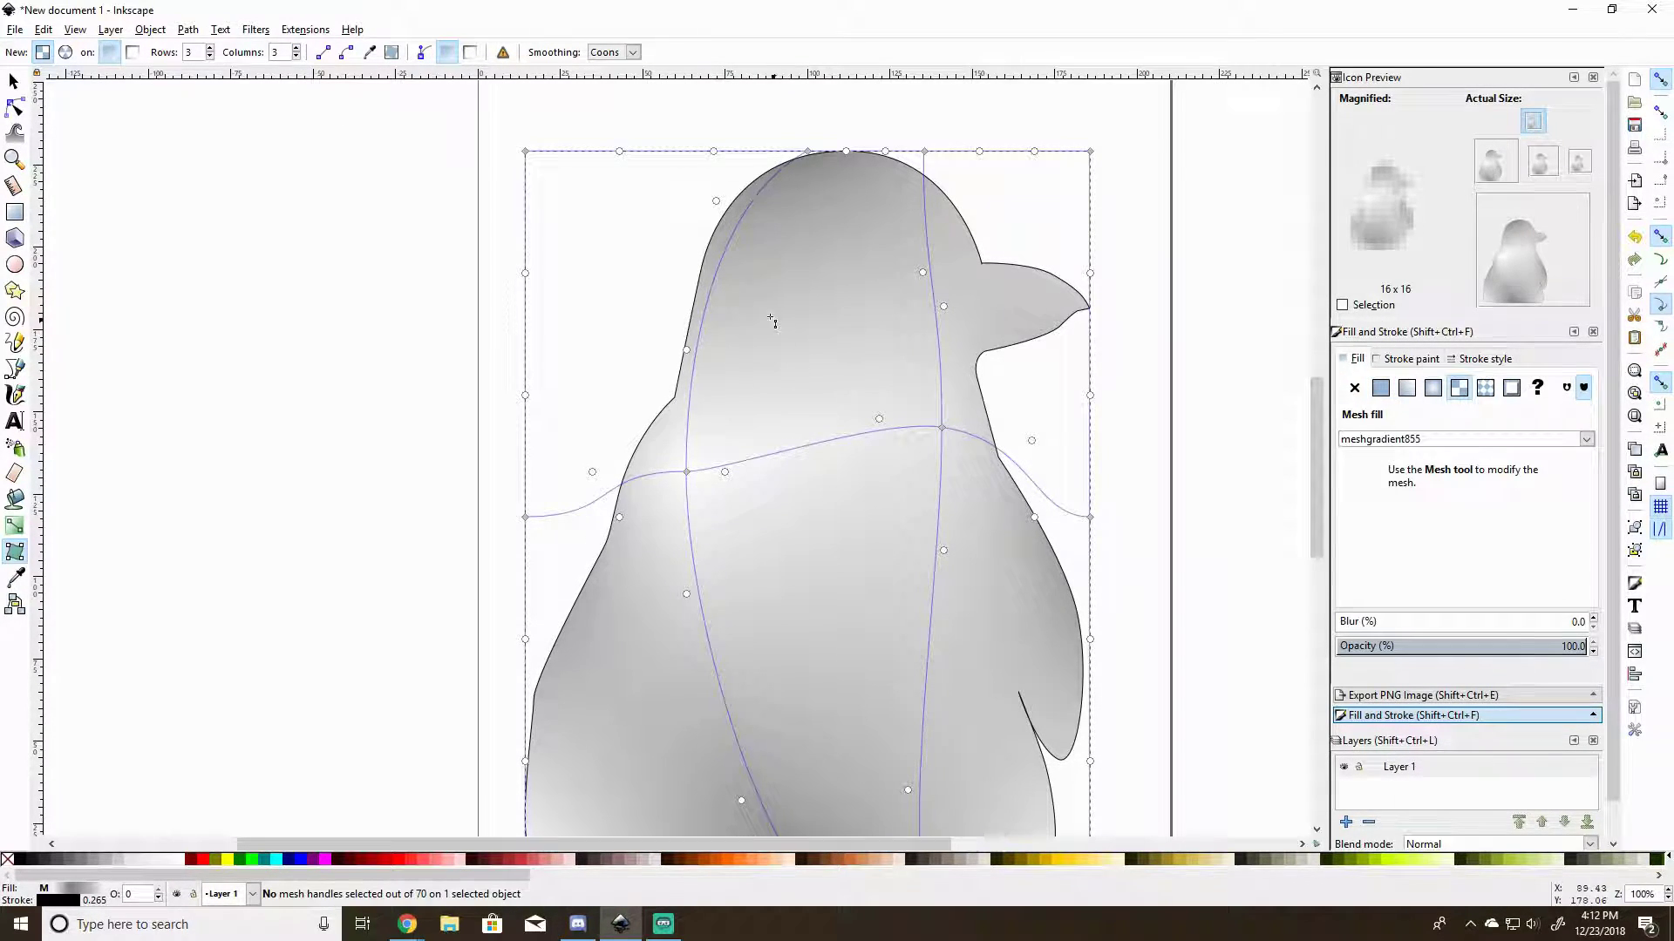
double_click(724, 261)
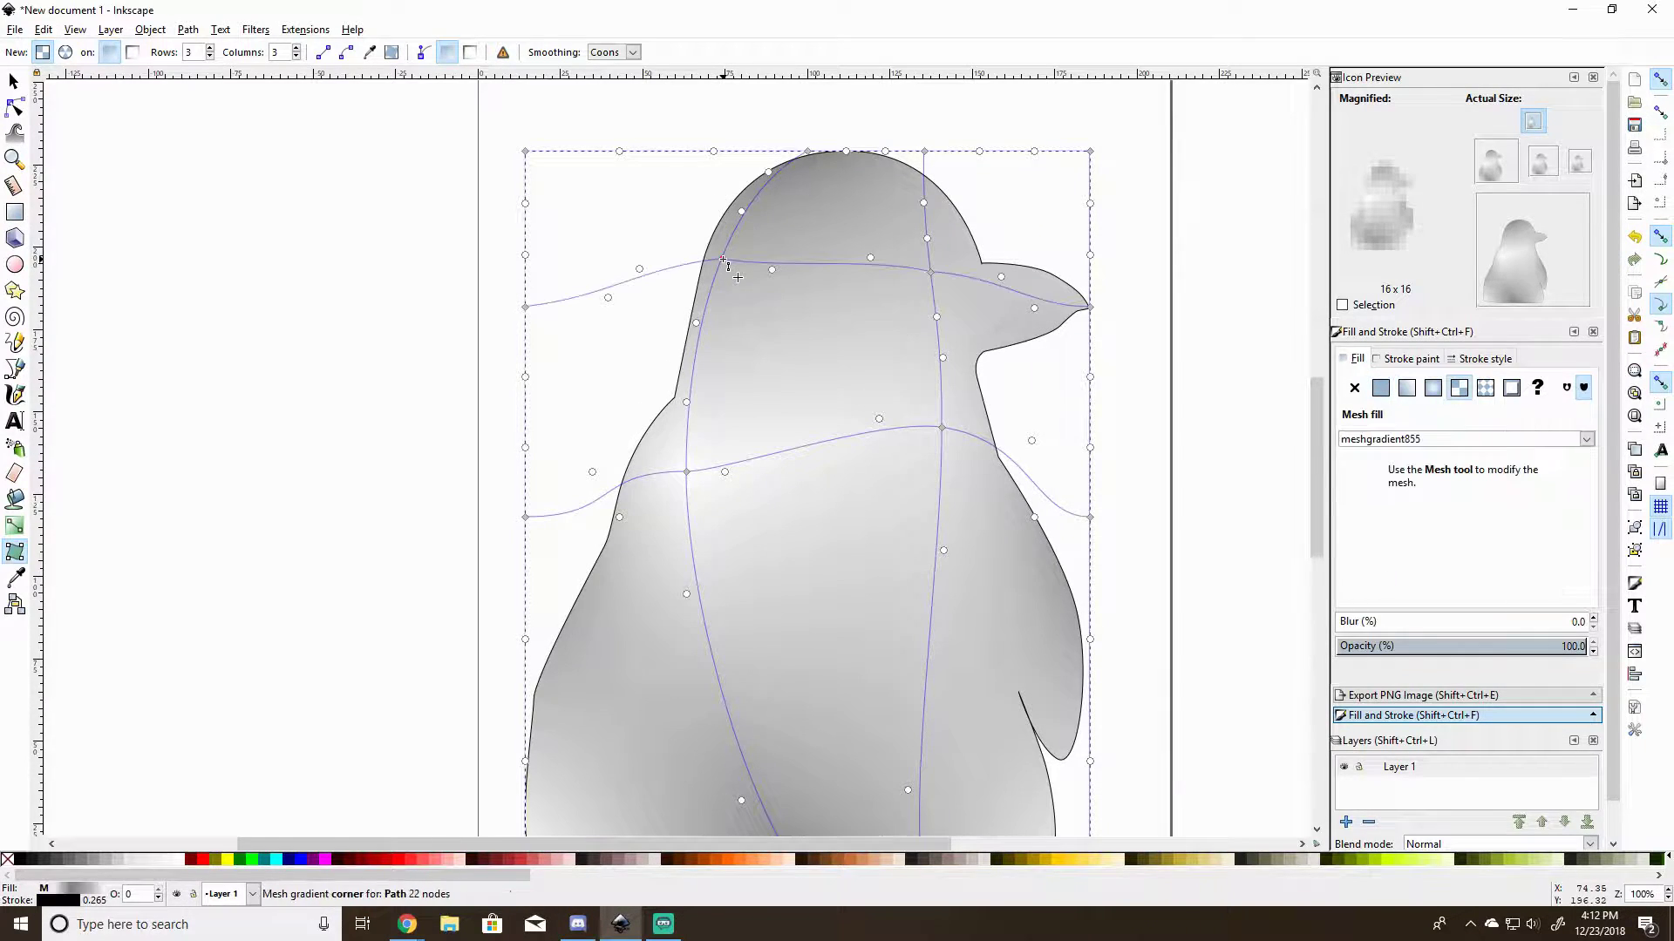
Darken the head node behind the beak and stretch its shading up, left and toward the beak.
click(931, 272)
click(37, 861)
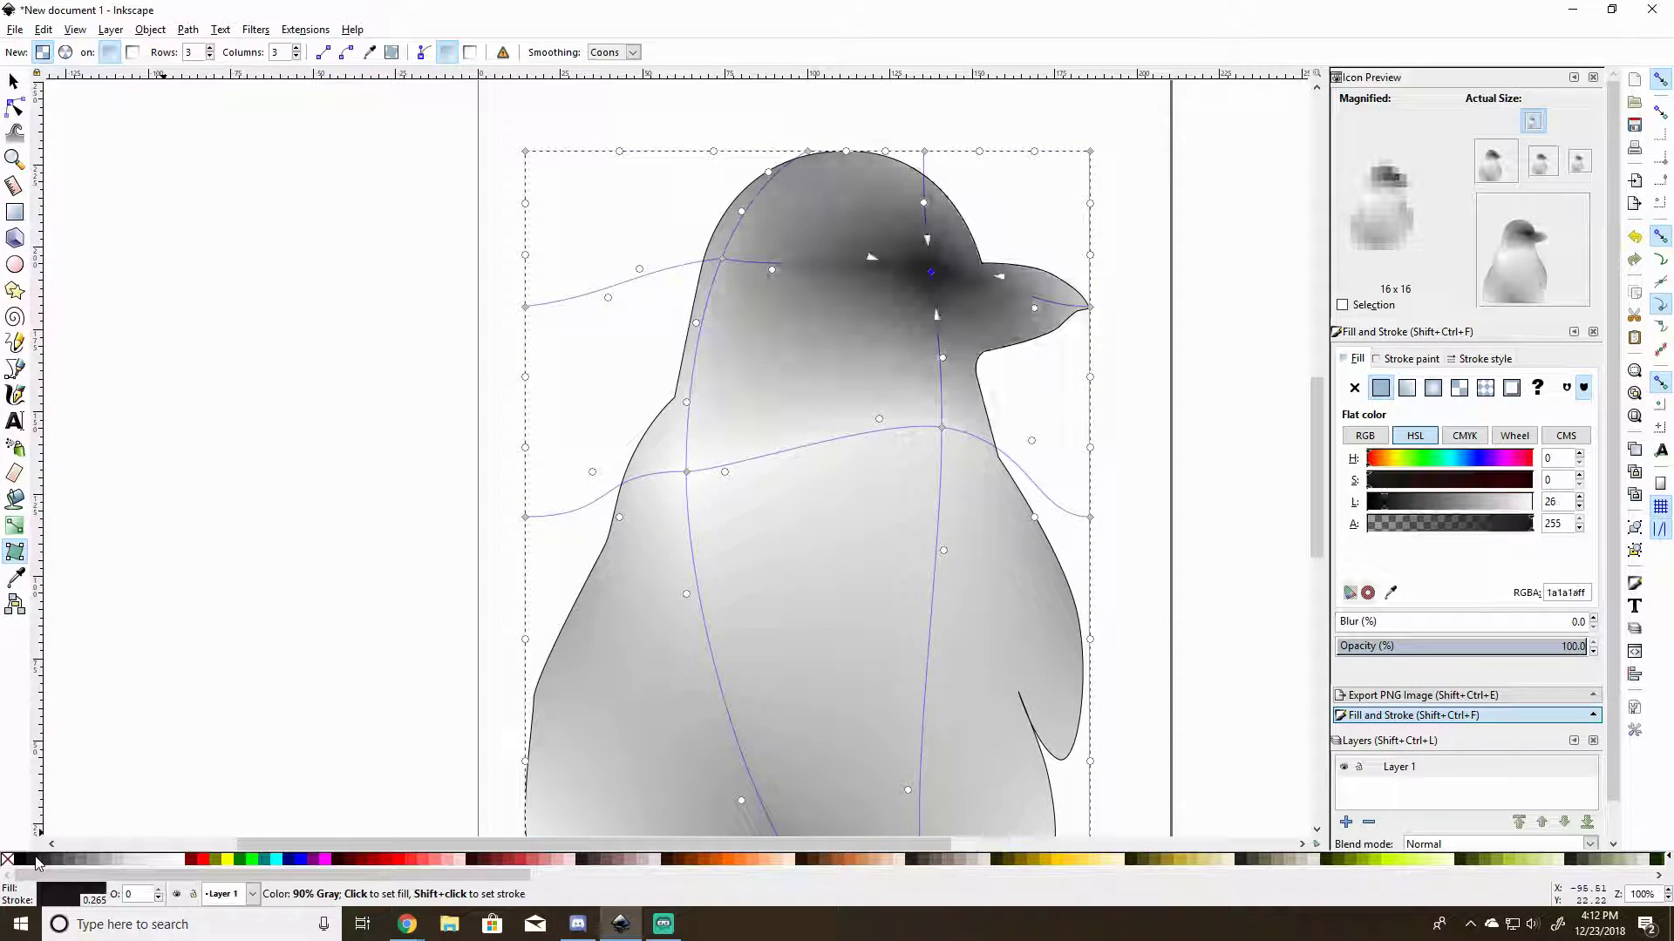
mouse_move(924, 202)
mouse_down()
mouse_move(926, 157)
mouse_move(885, 160)
mouse_move(926, 162)
mouse_up()
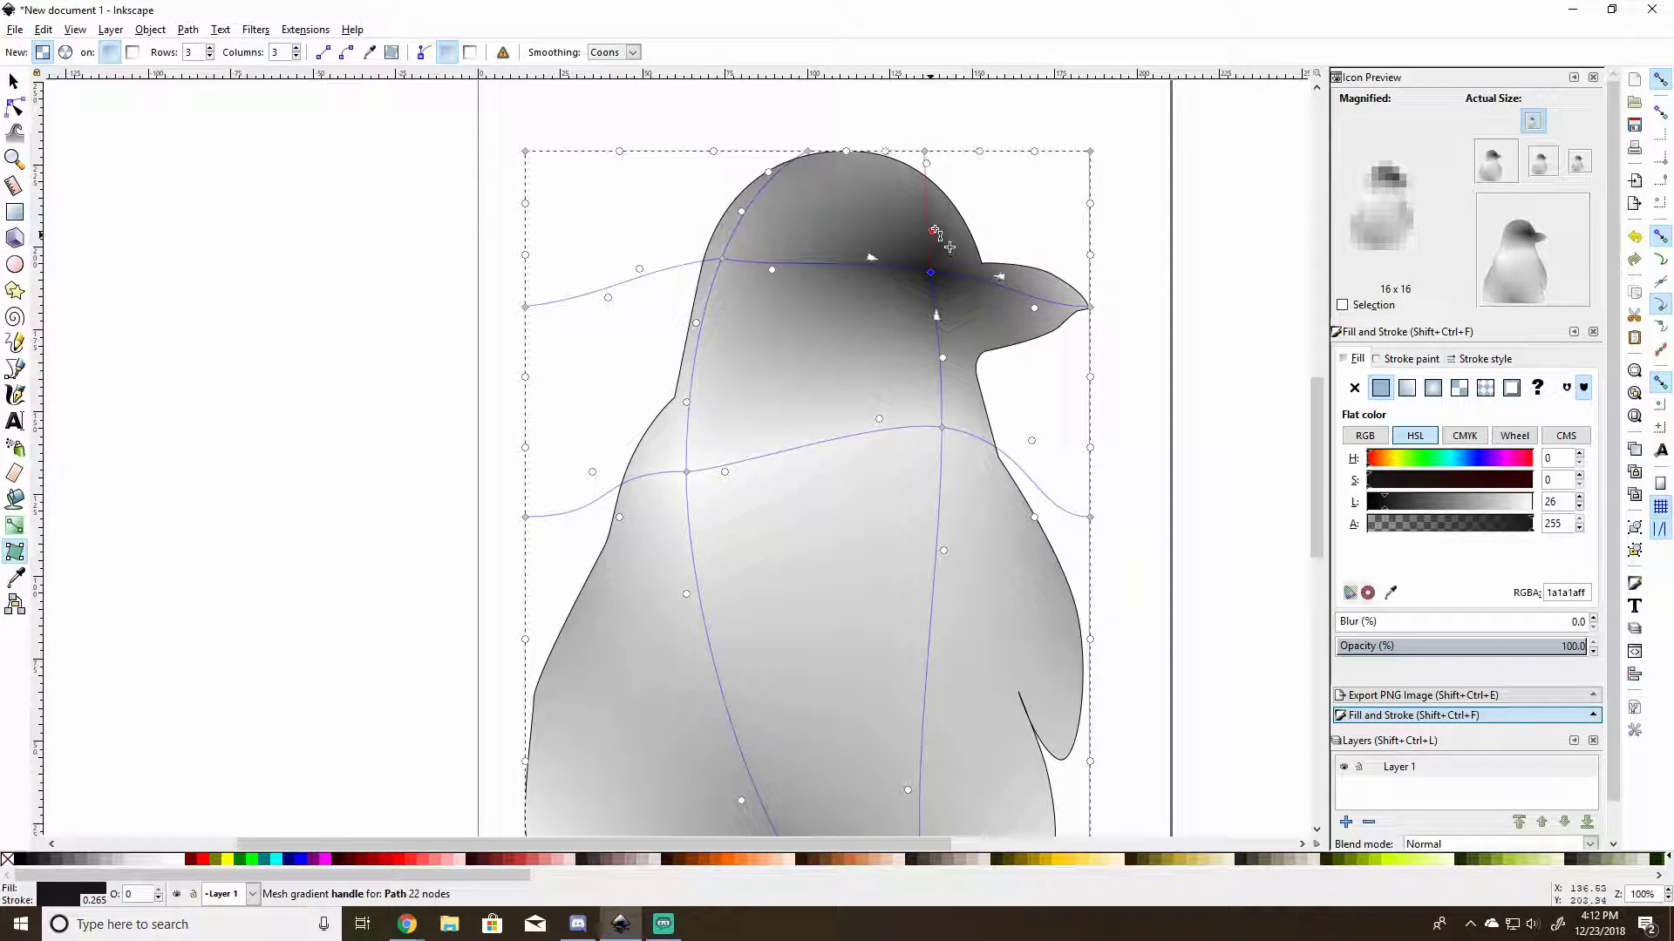
drag(937, 230, 929, 194)
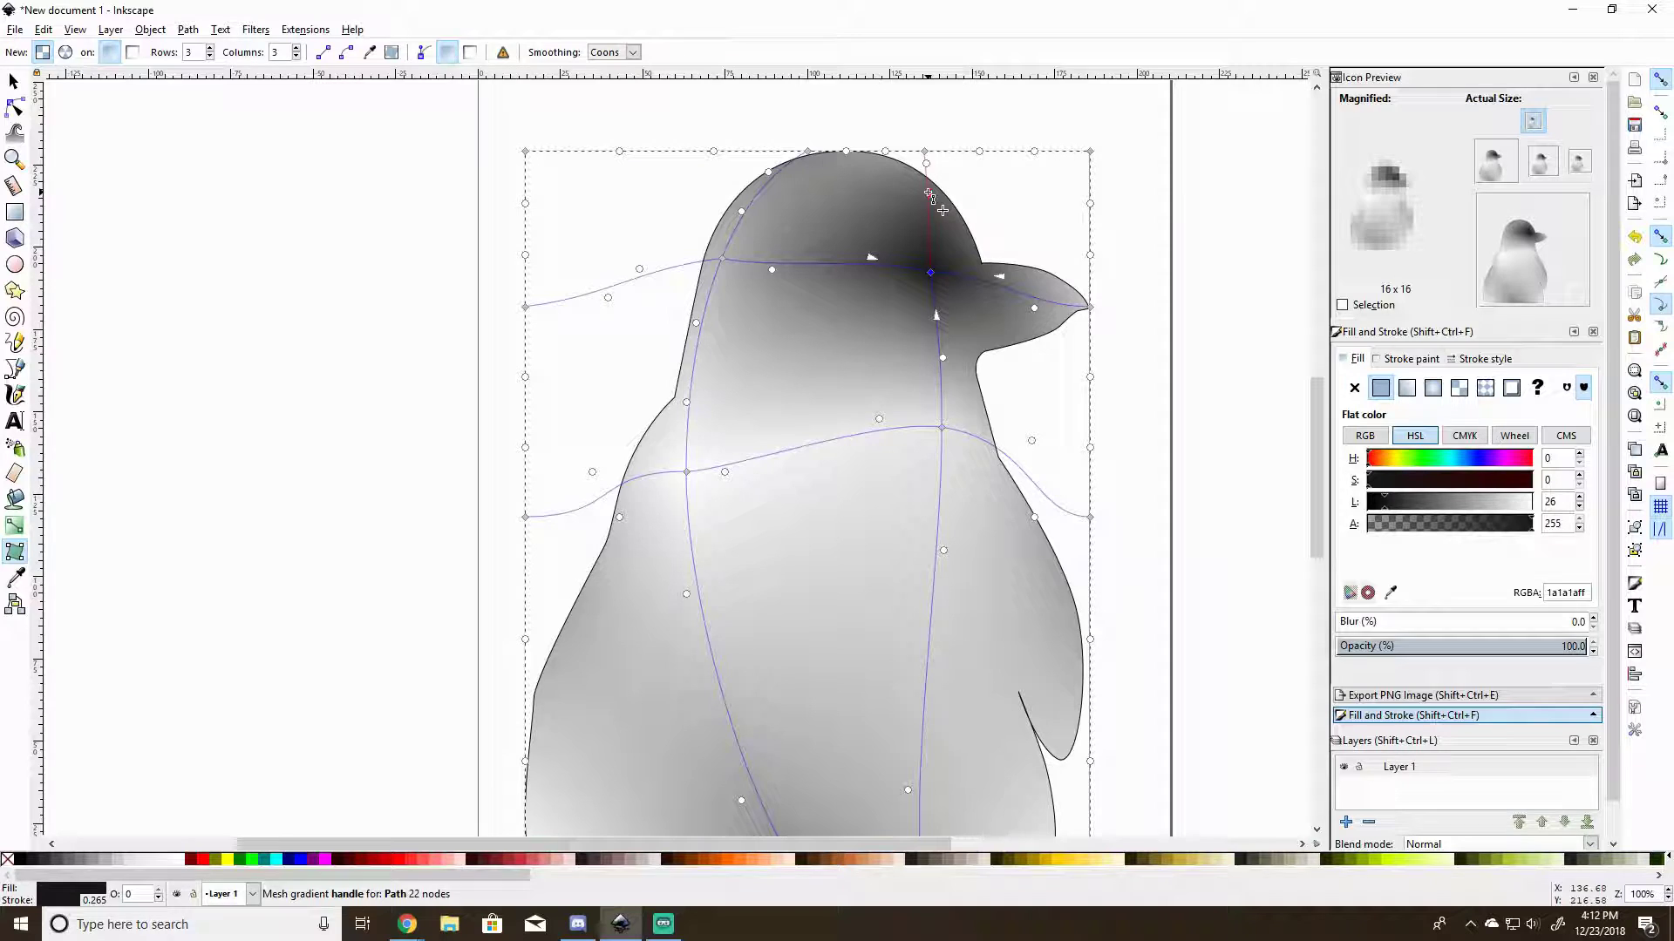
drag(872, 257, 772, 270)
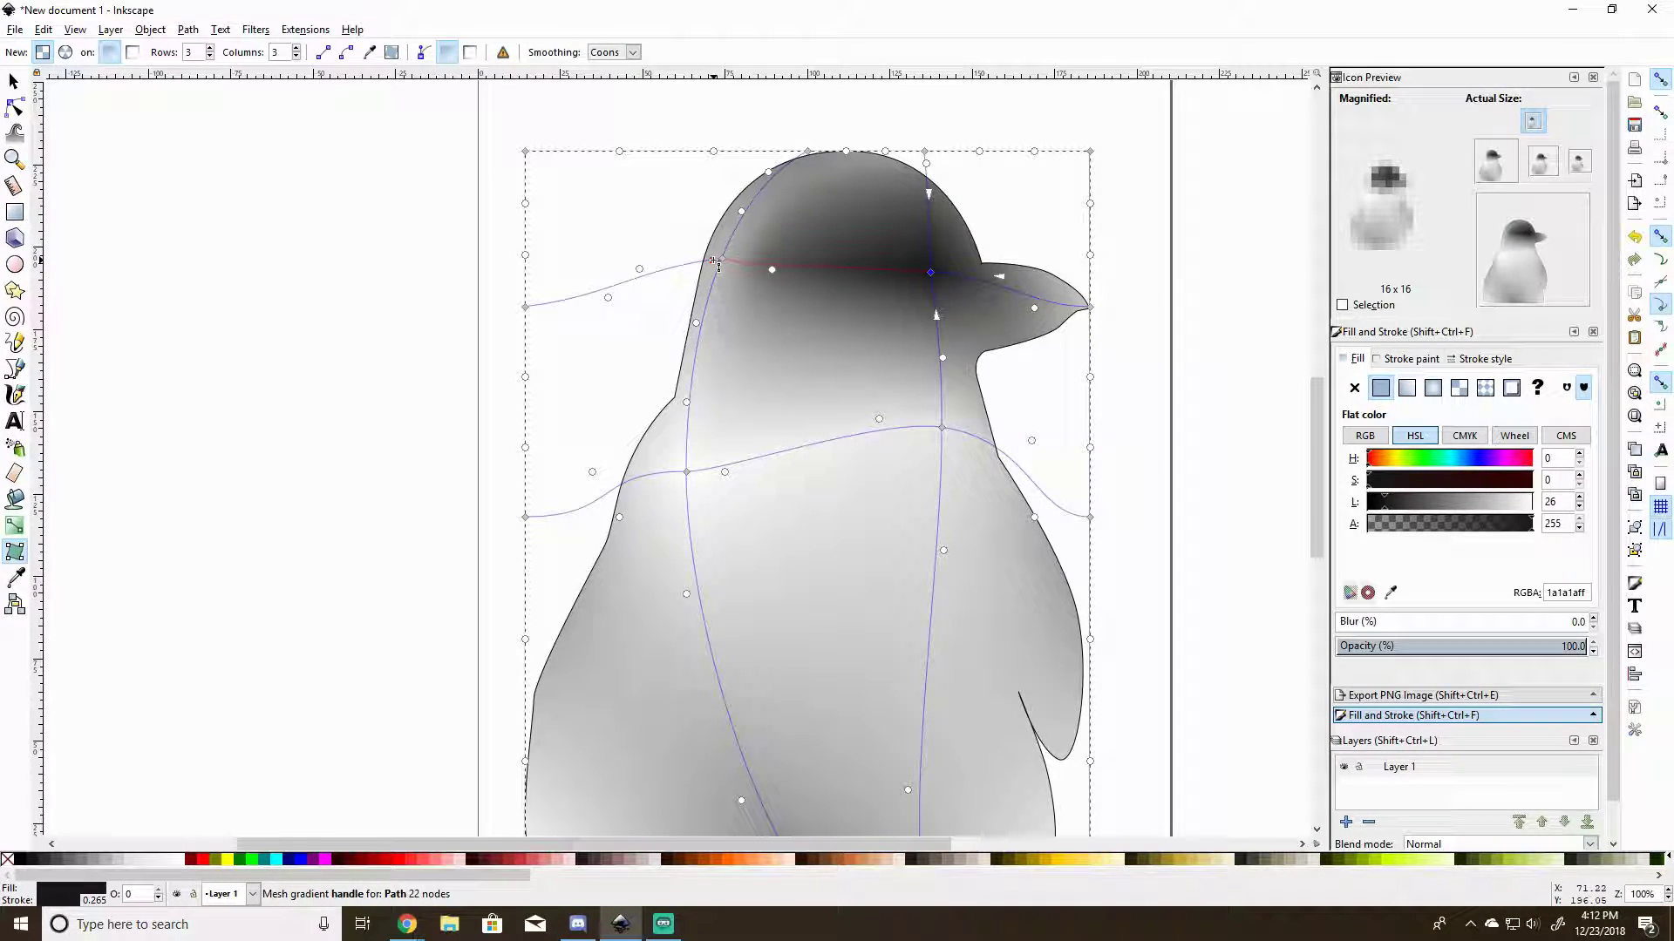
drag(929, 192, 926, 154)
click(936, 316)
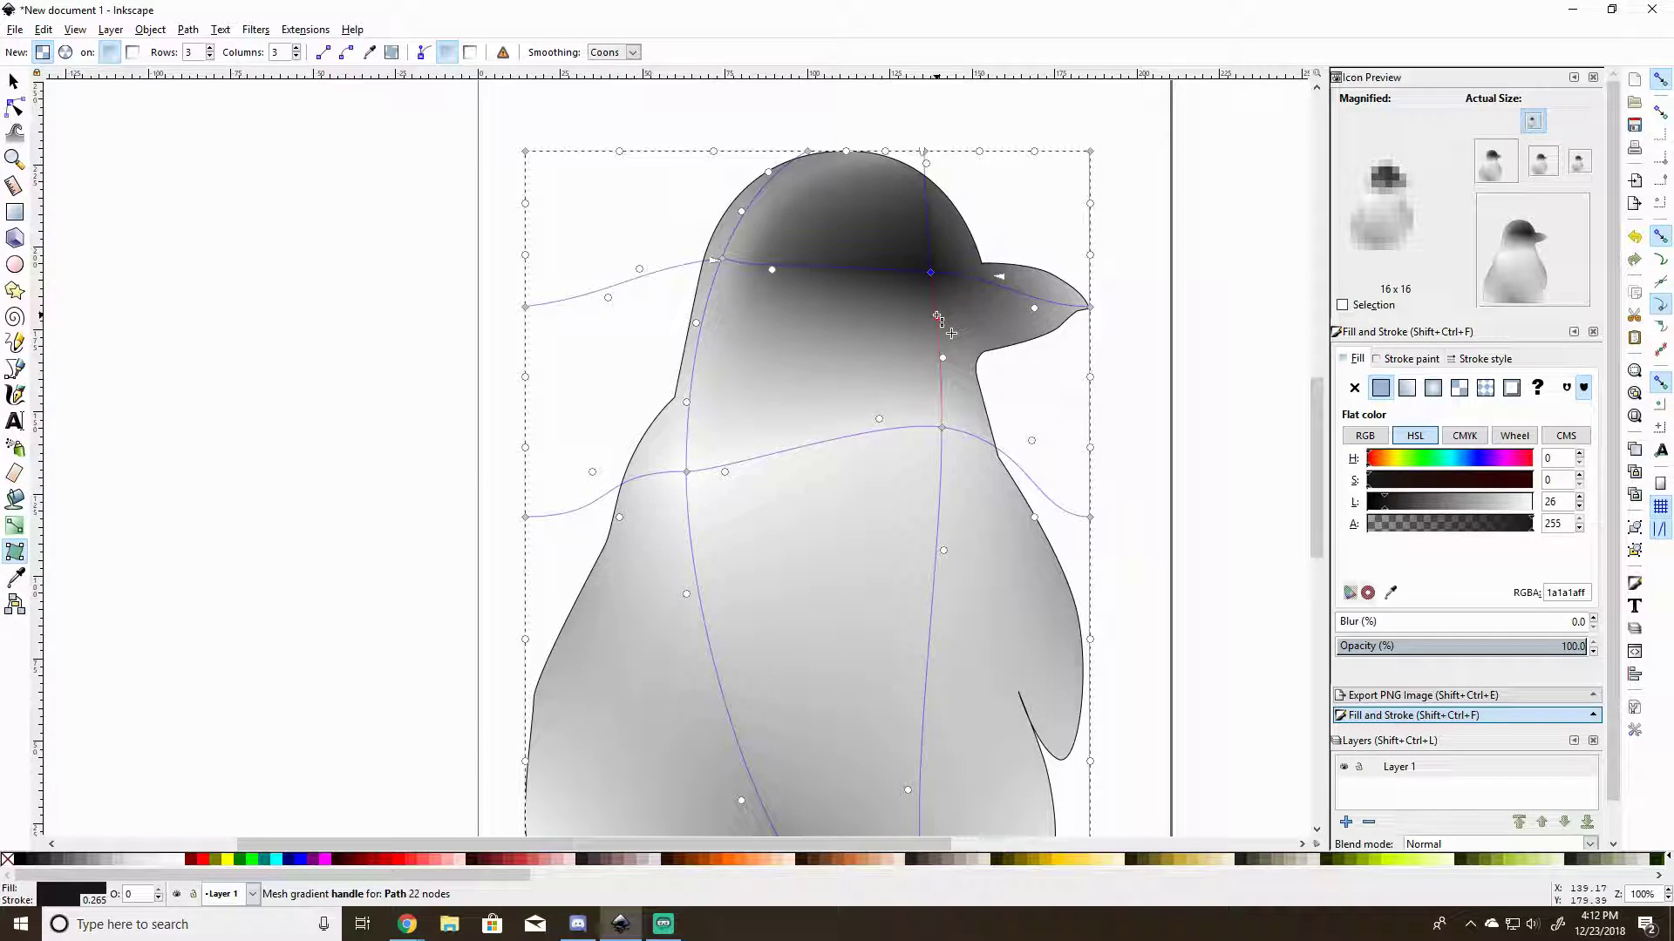
drag(936, 316, 937, 395)
drag(998, 277, 1079, 307)
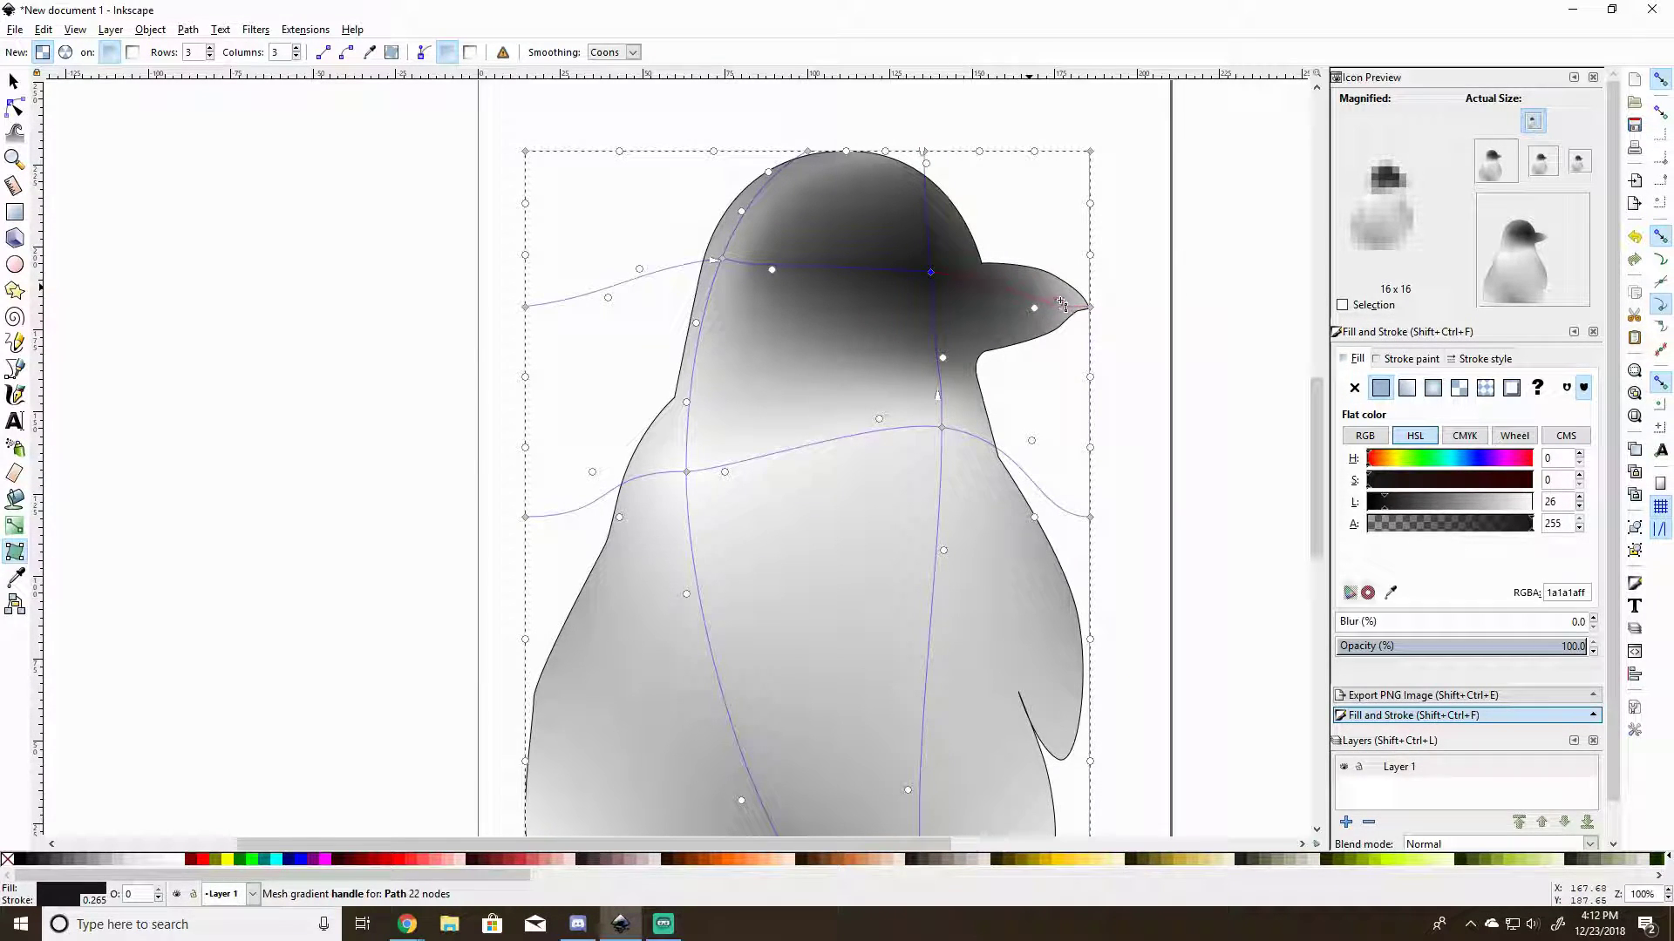
Darken the head's left, top and upper-right mesh nodes.
click(927, 273)
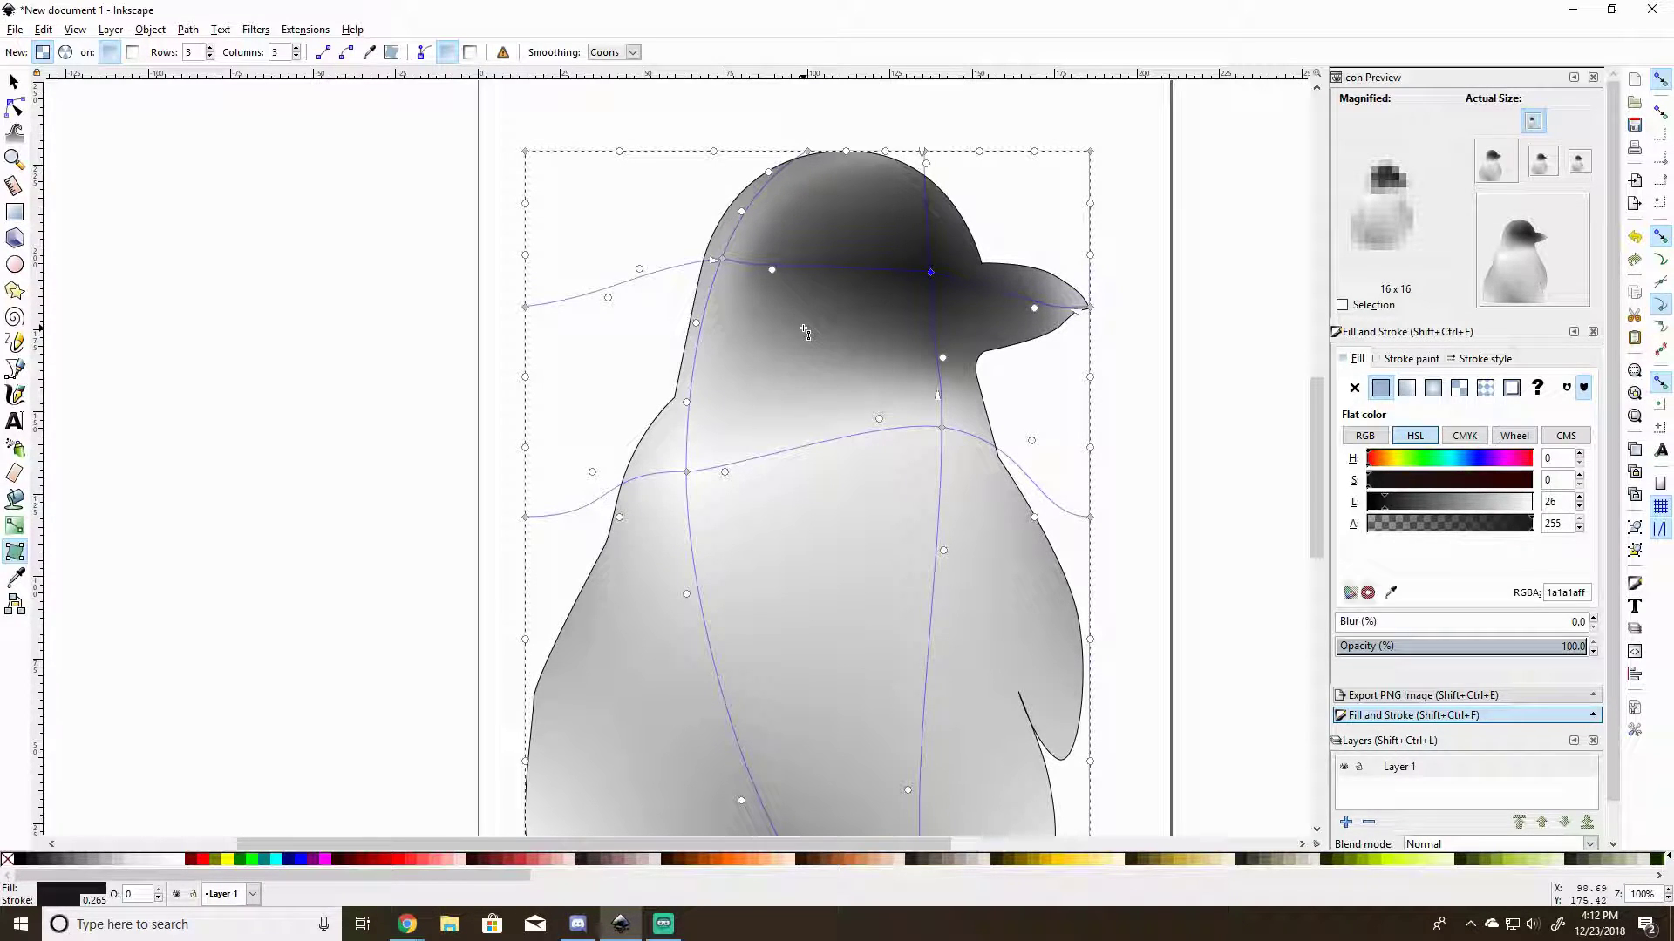
click(723, 259)
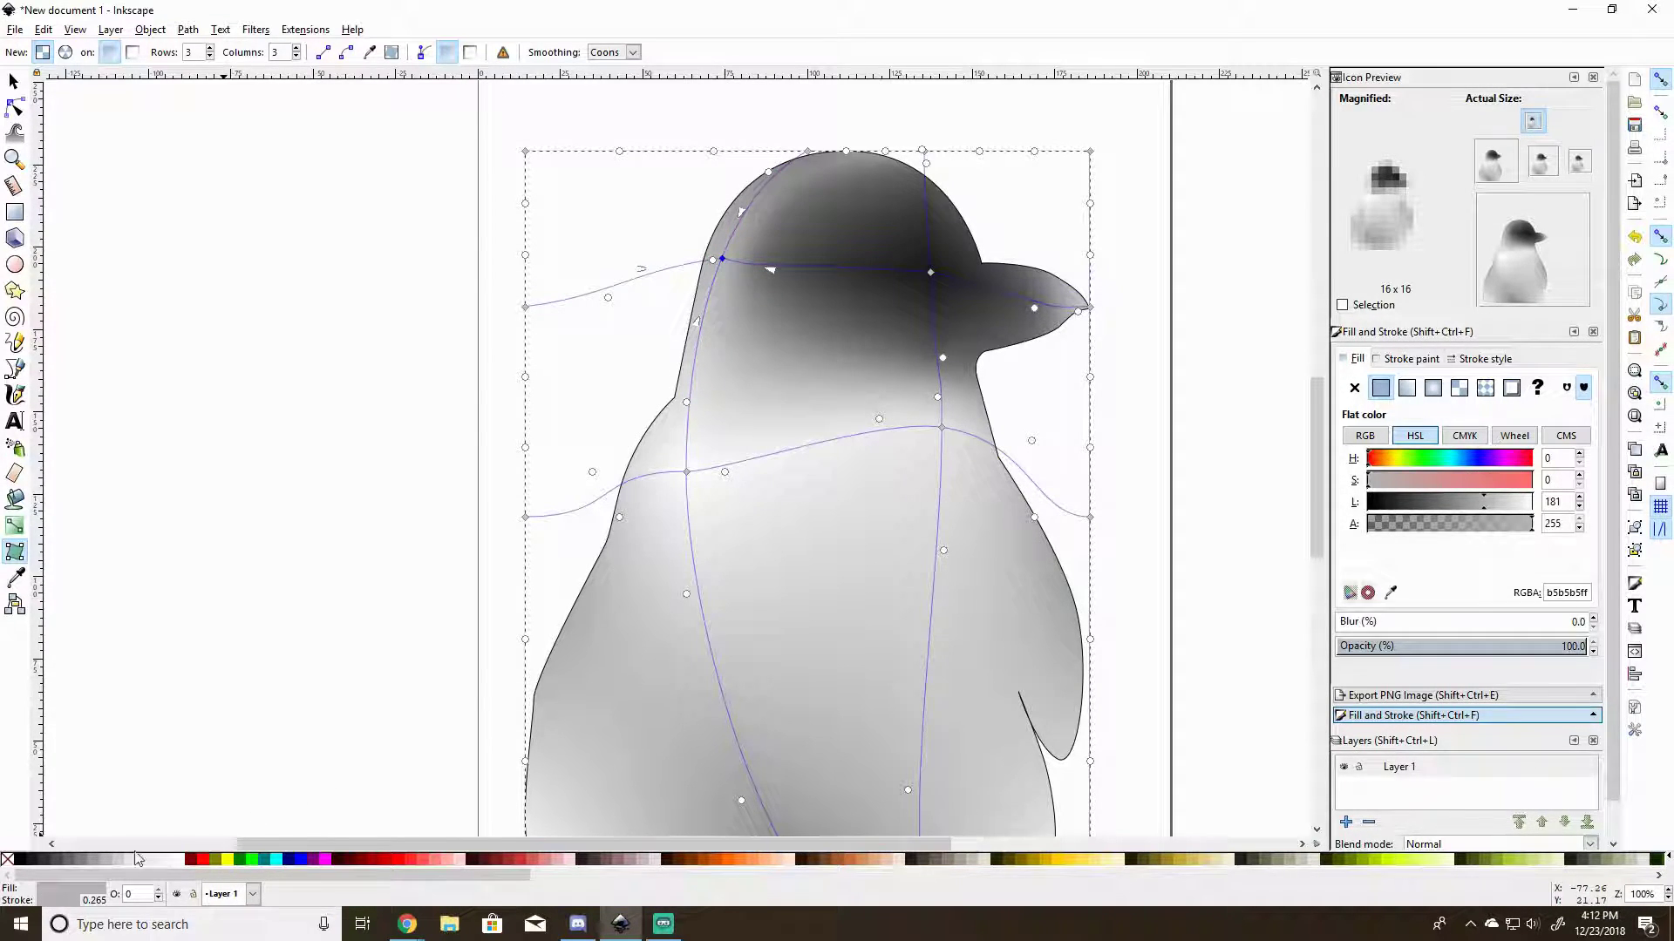
click(40, 861)
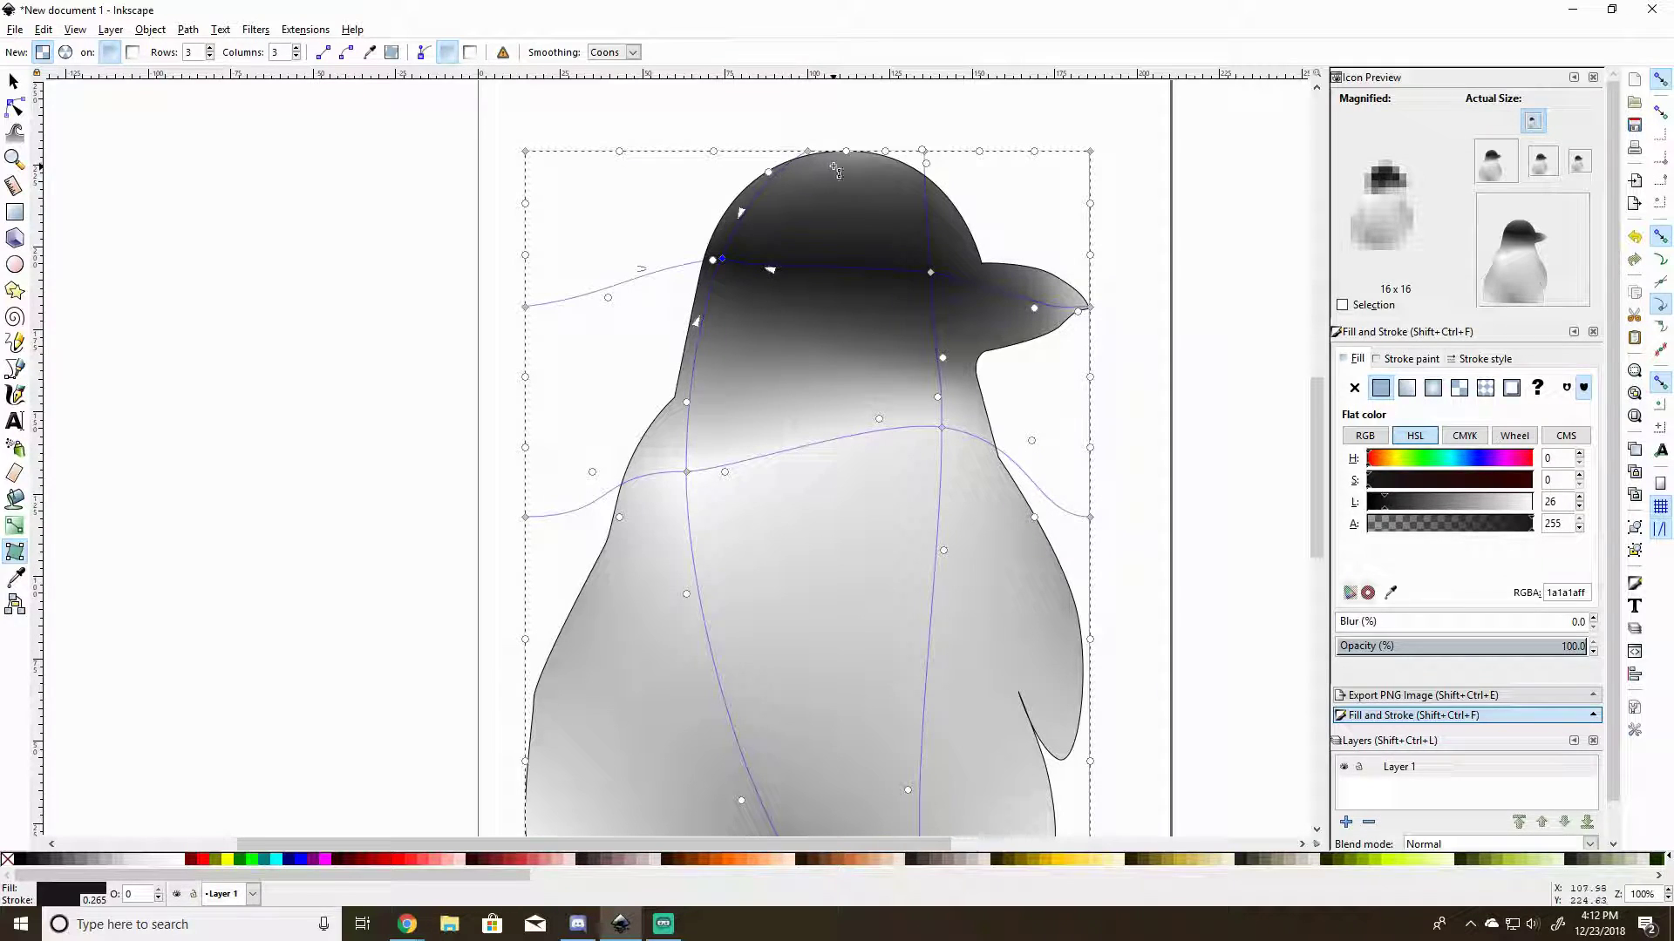
key(Tab)
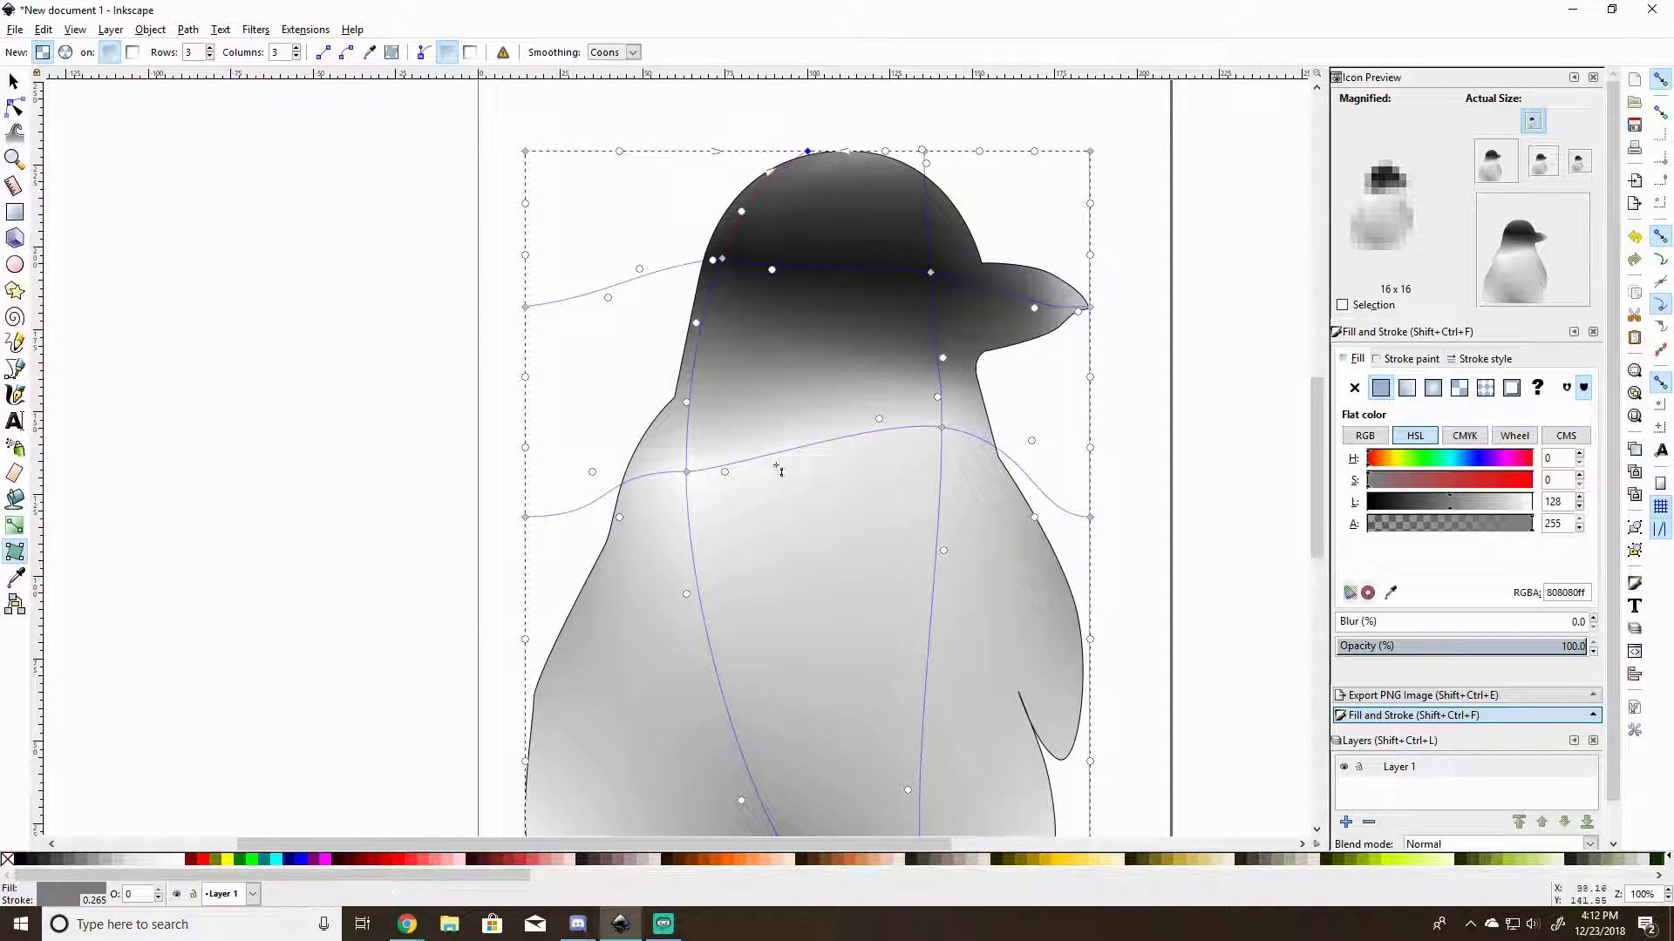
click(58, 859)
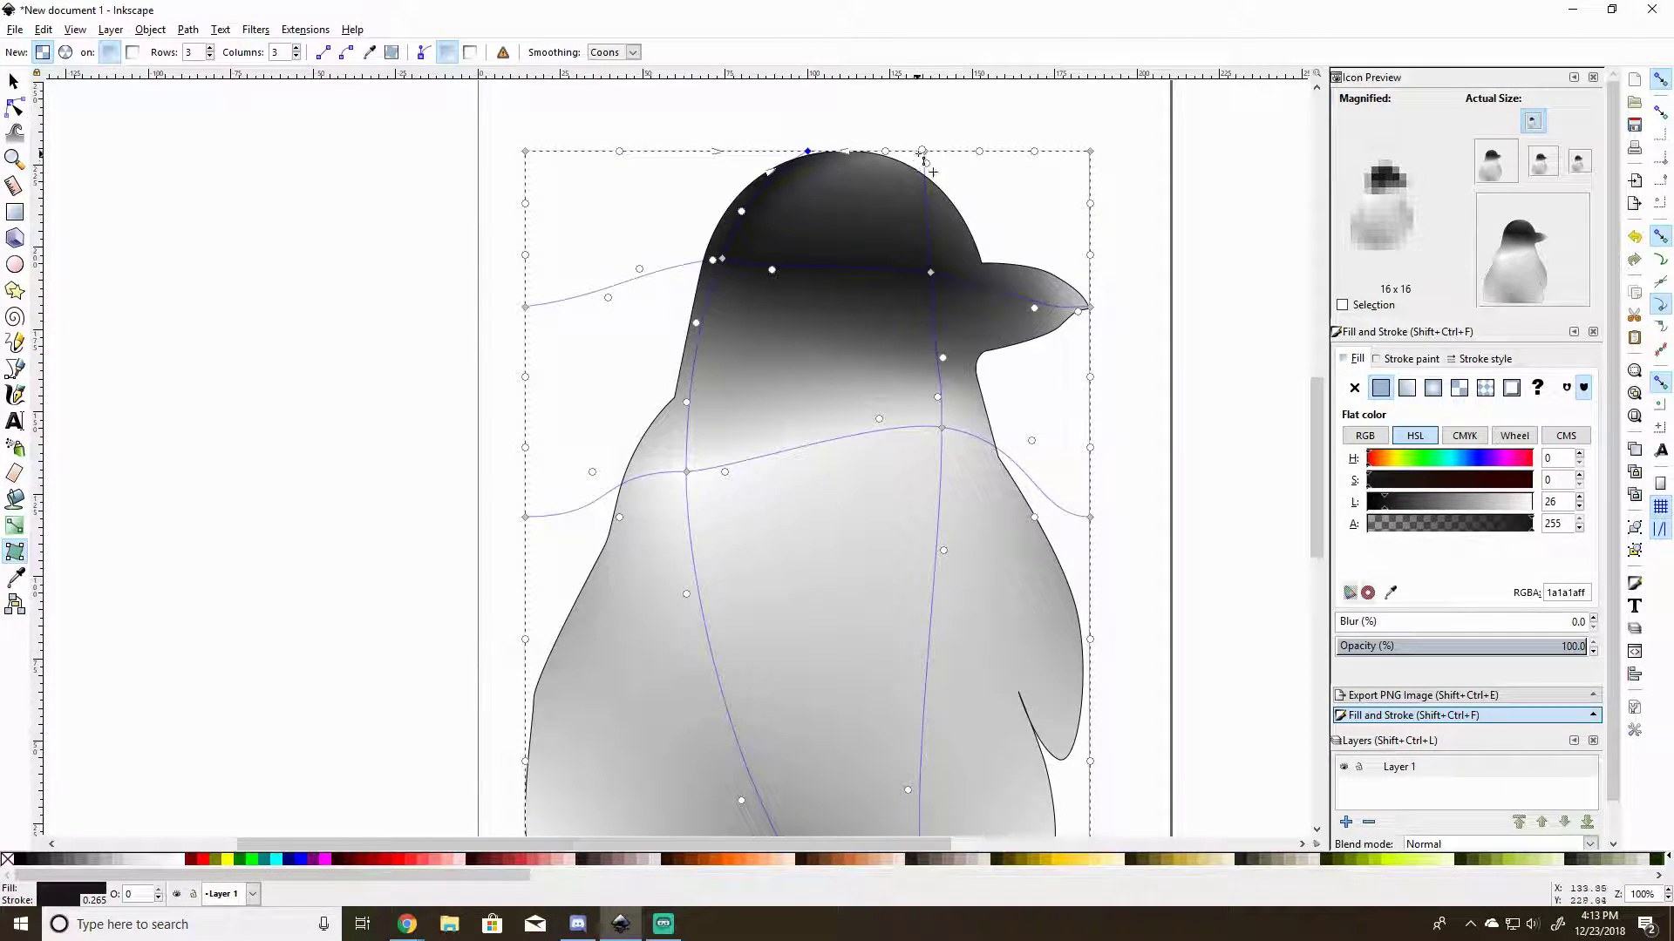
click(923, 151)
click(35, 861)
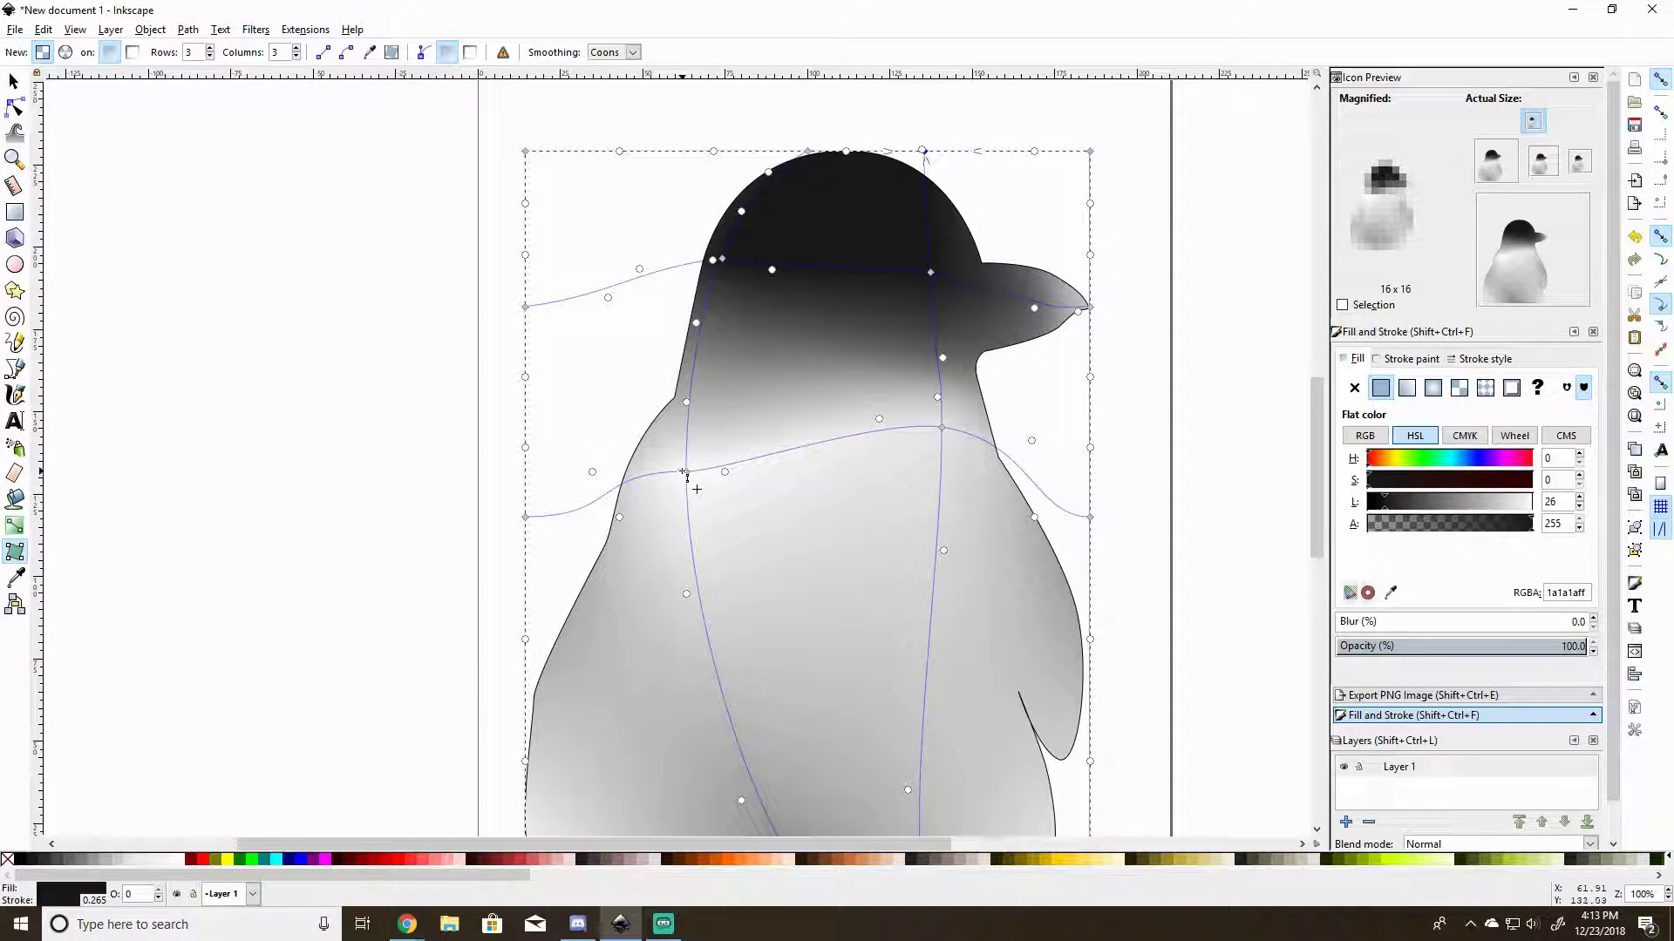
click(694, 373)
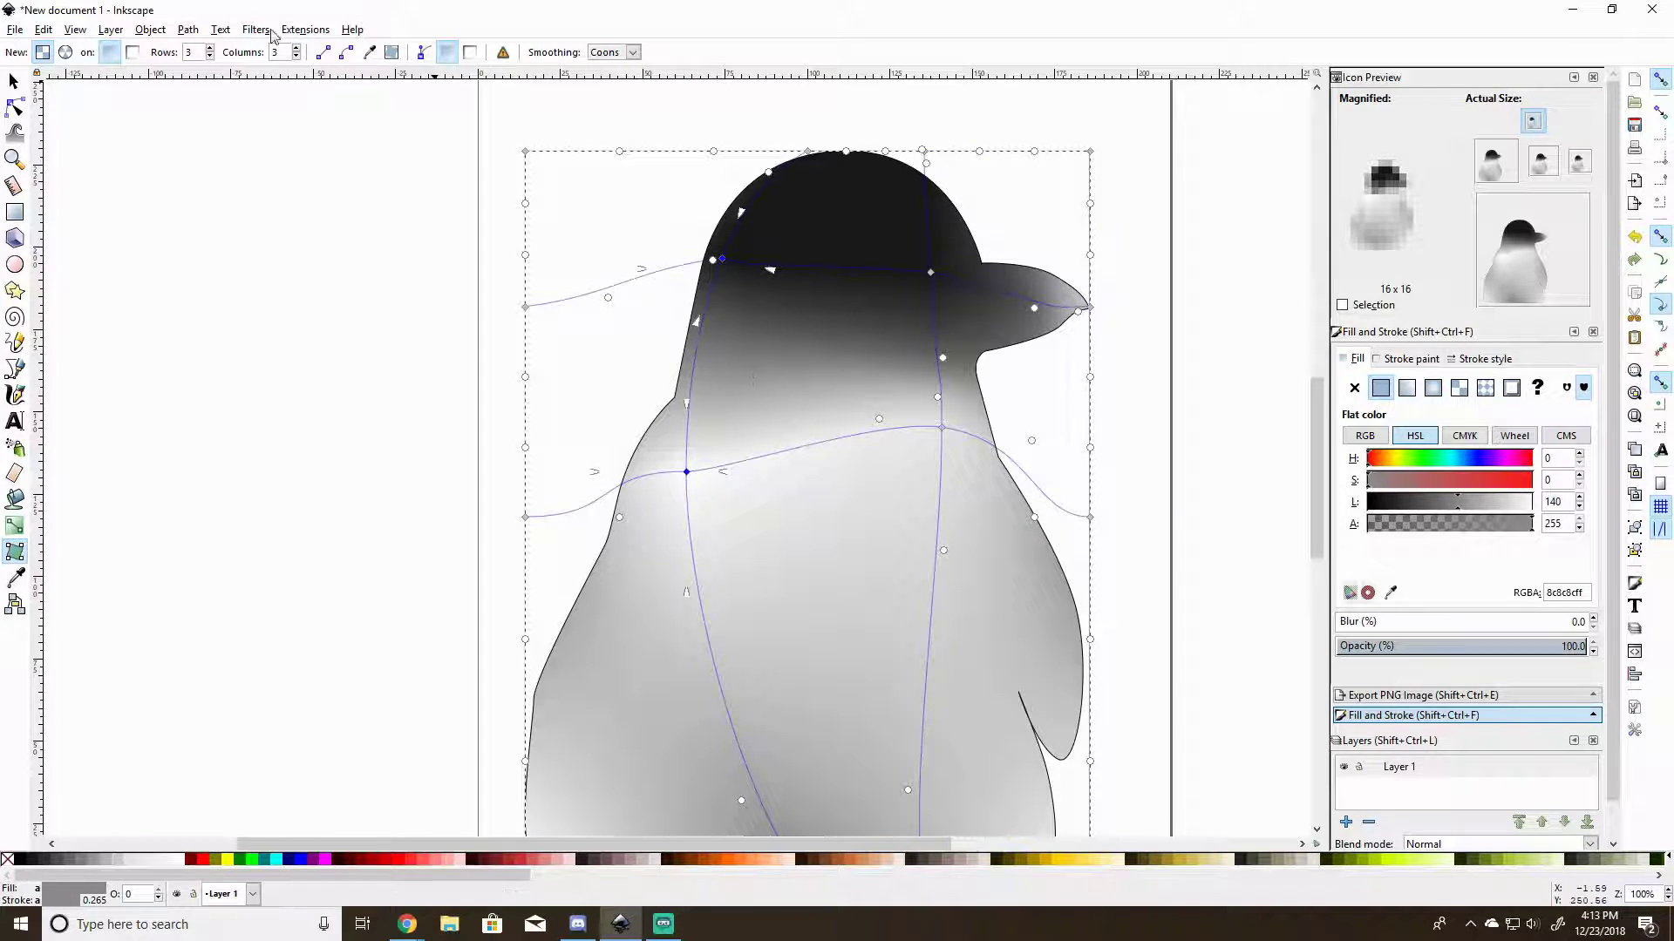
Add a mesh row and column below the head, darkening the new corner and stretching it left.
double_click(940, 404)
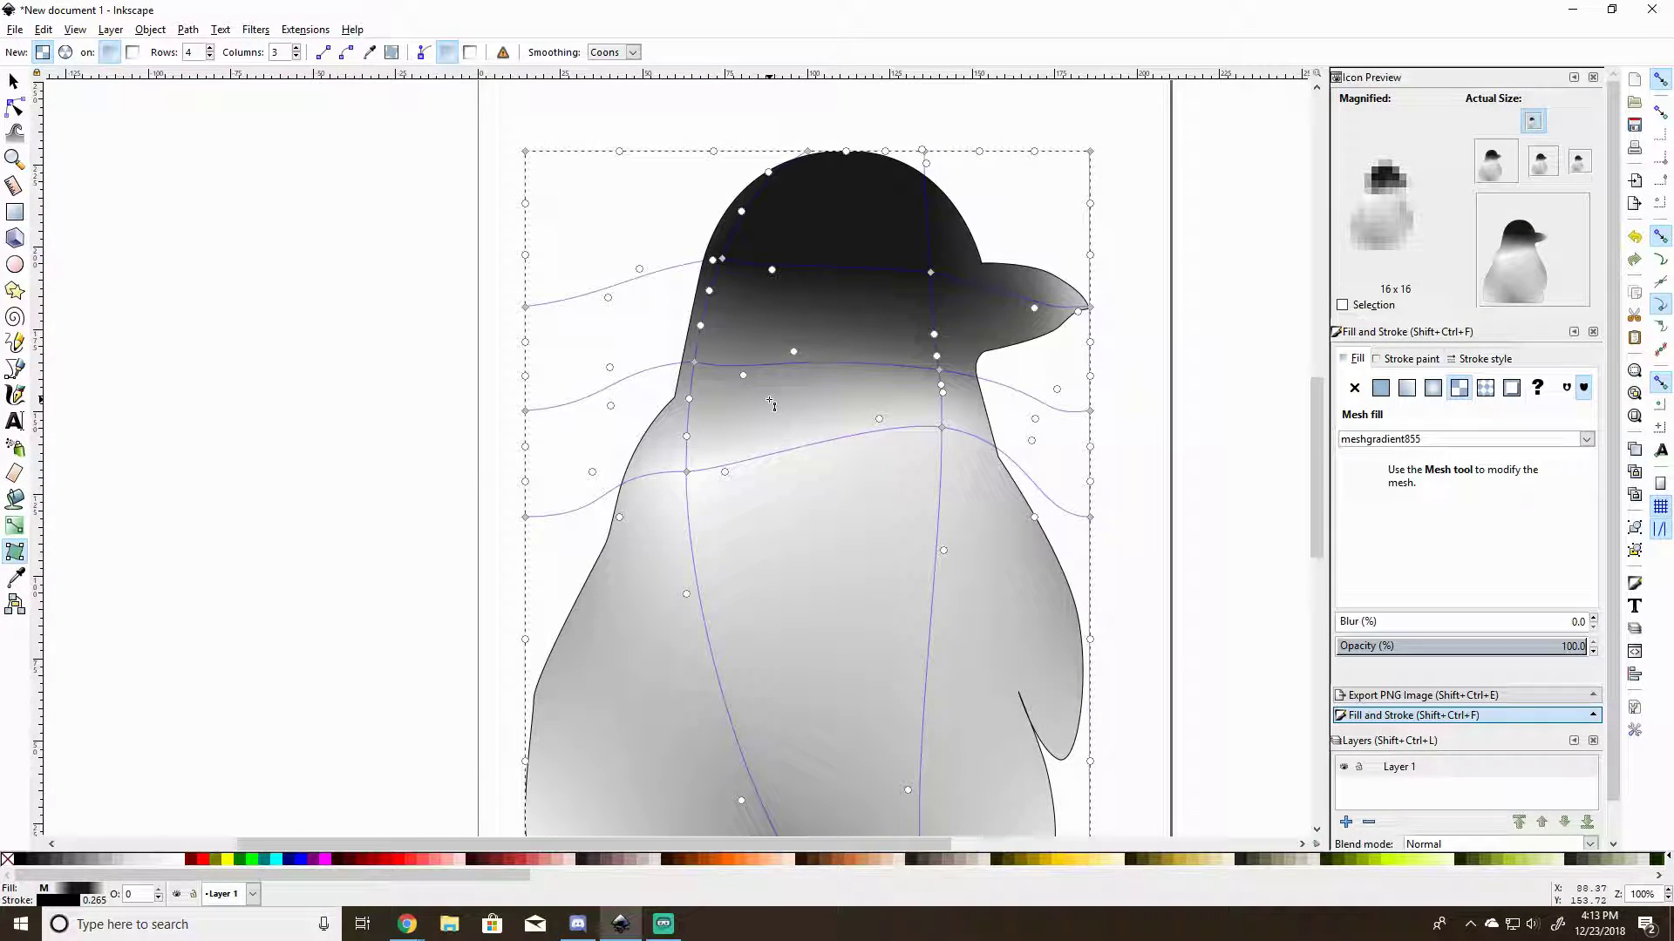
click(835, 366)
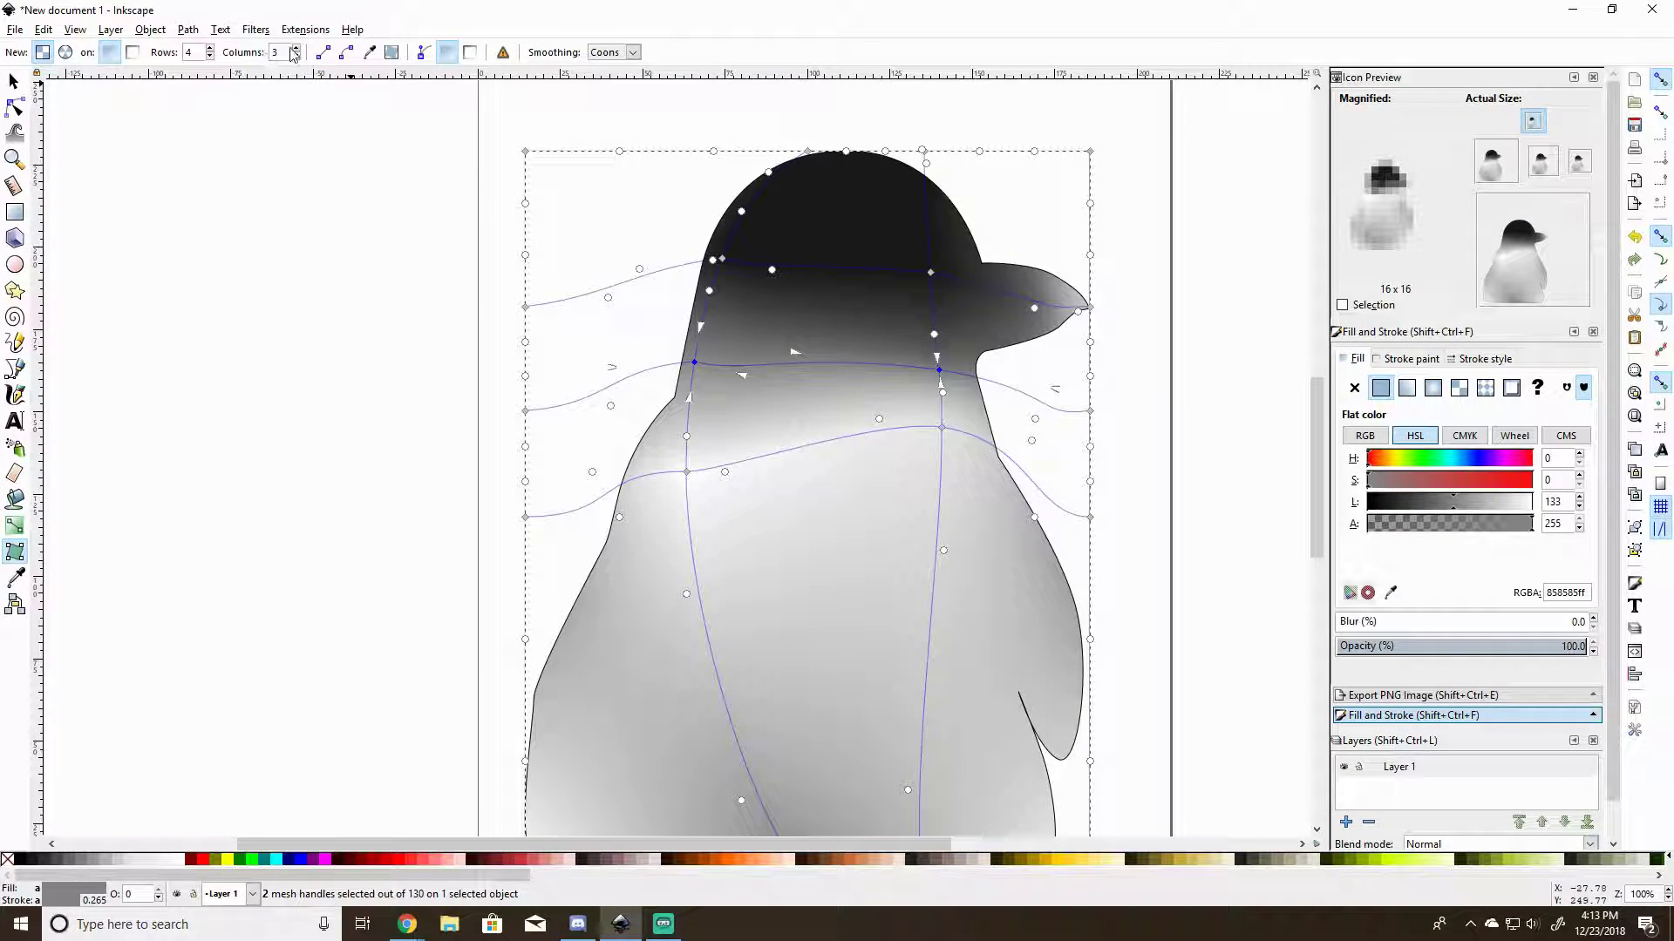
double_click(815, 365)
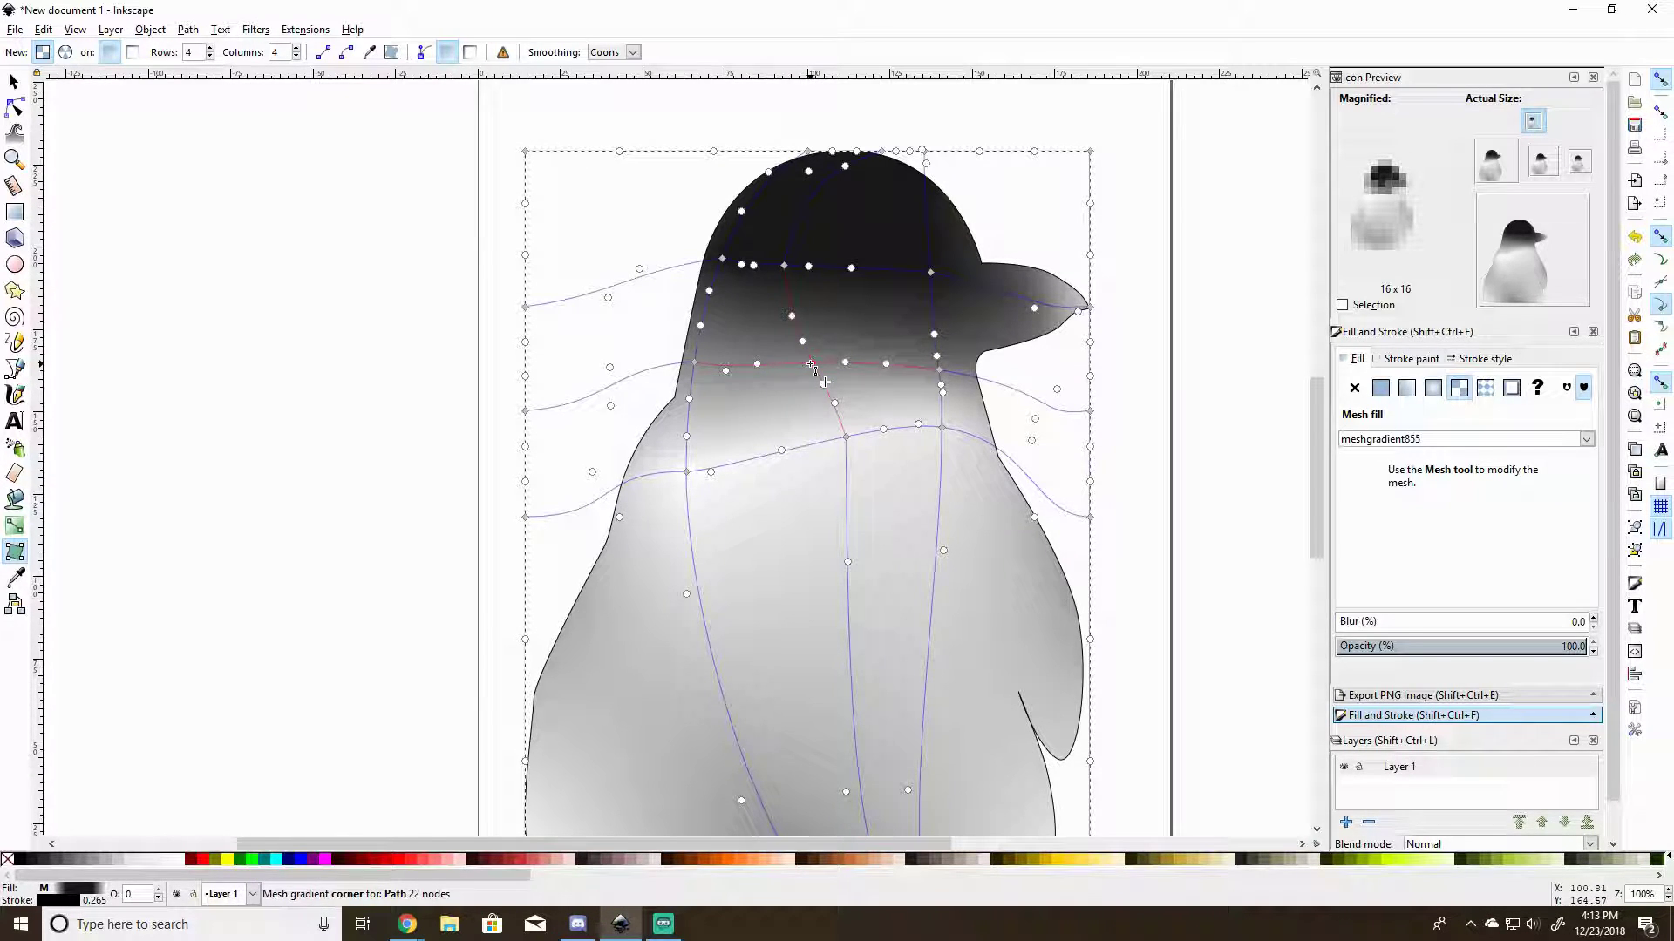
click(811, 365)
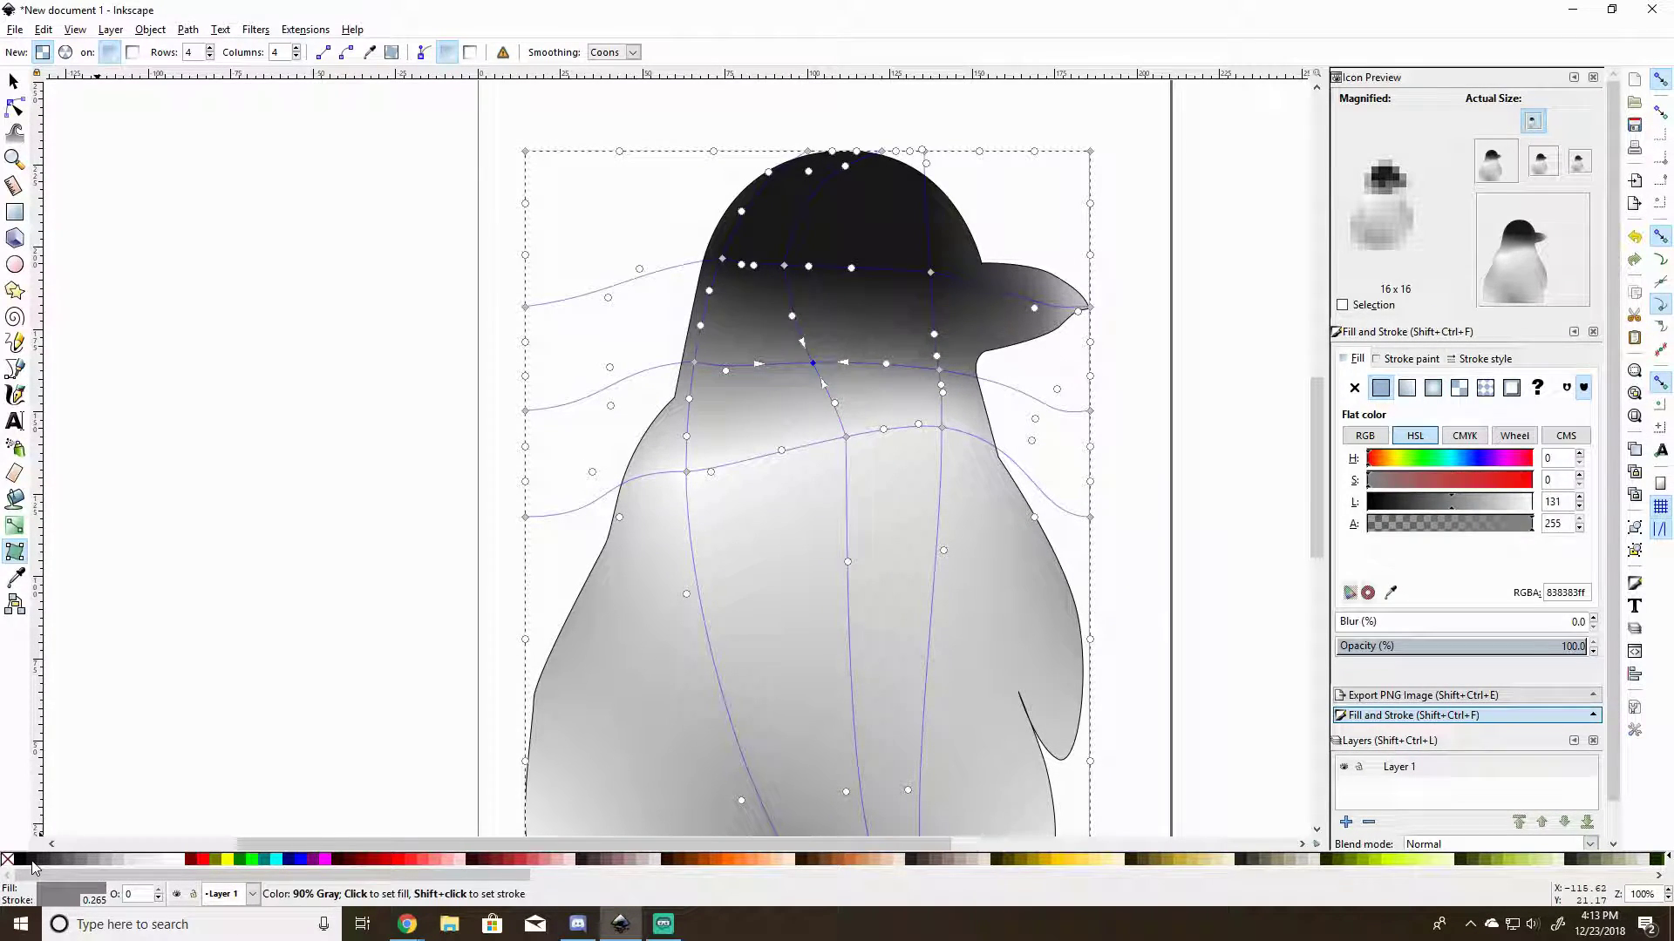
drag(747, 363, 702, 363)
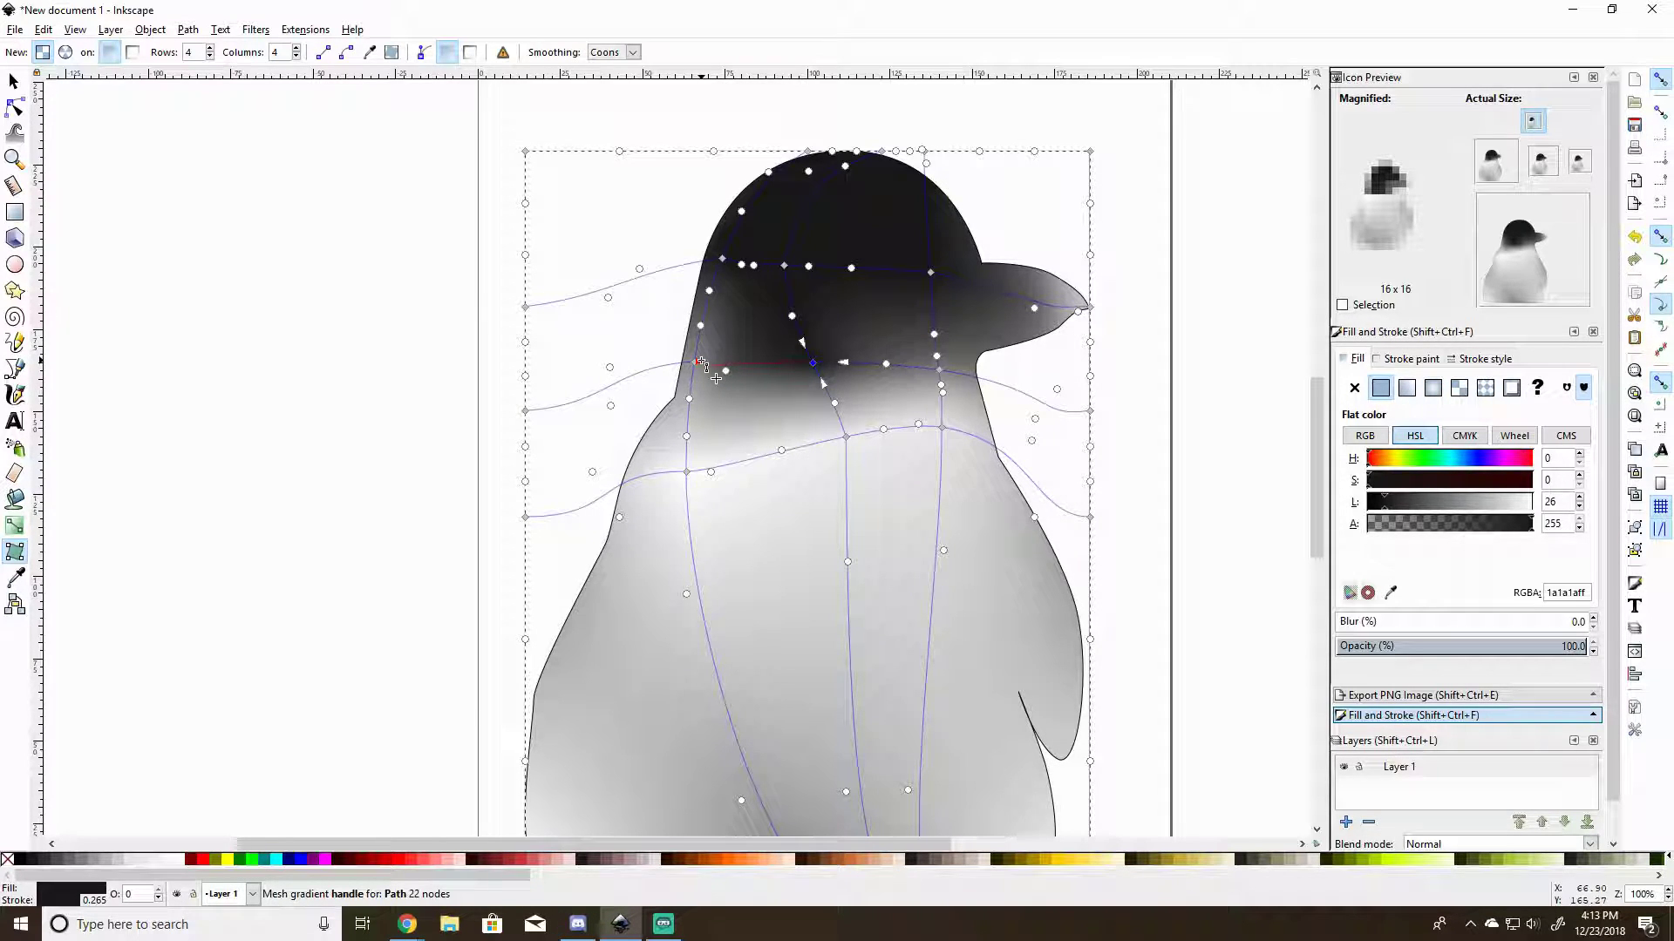
drag(708, 291, 702, 321)
click(735, 266)
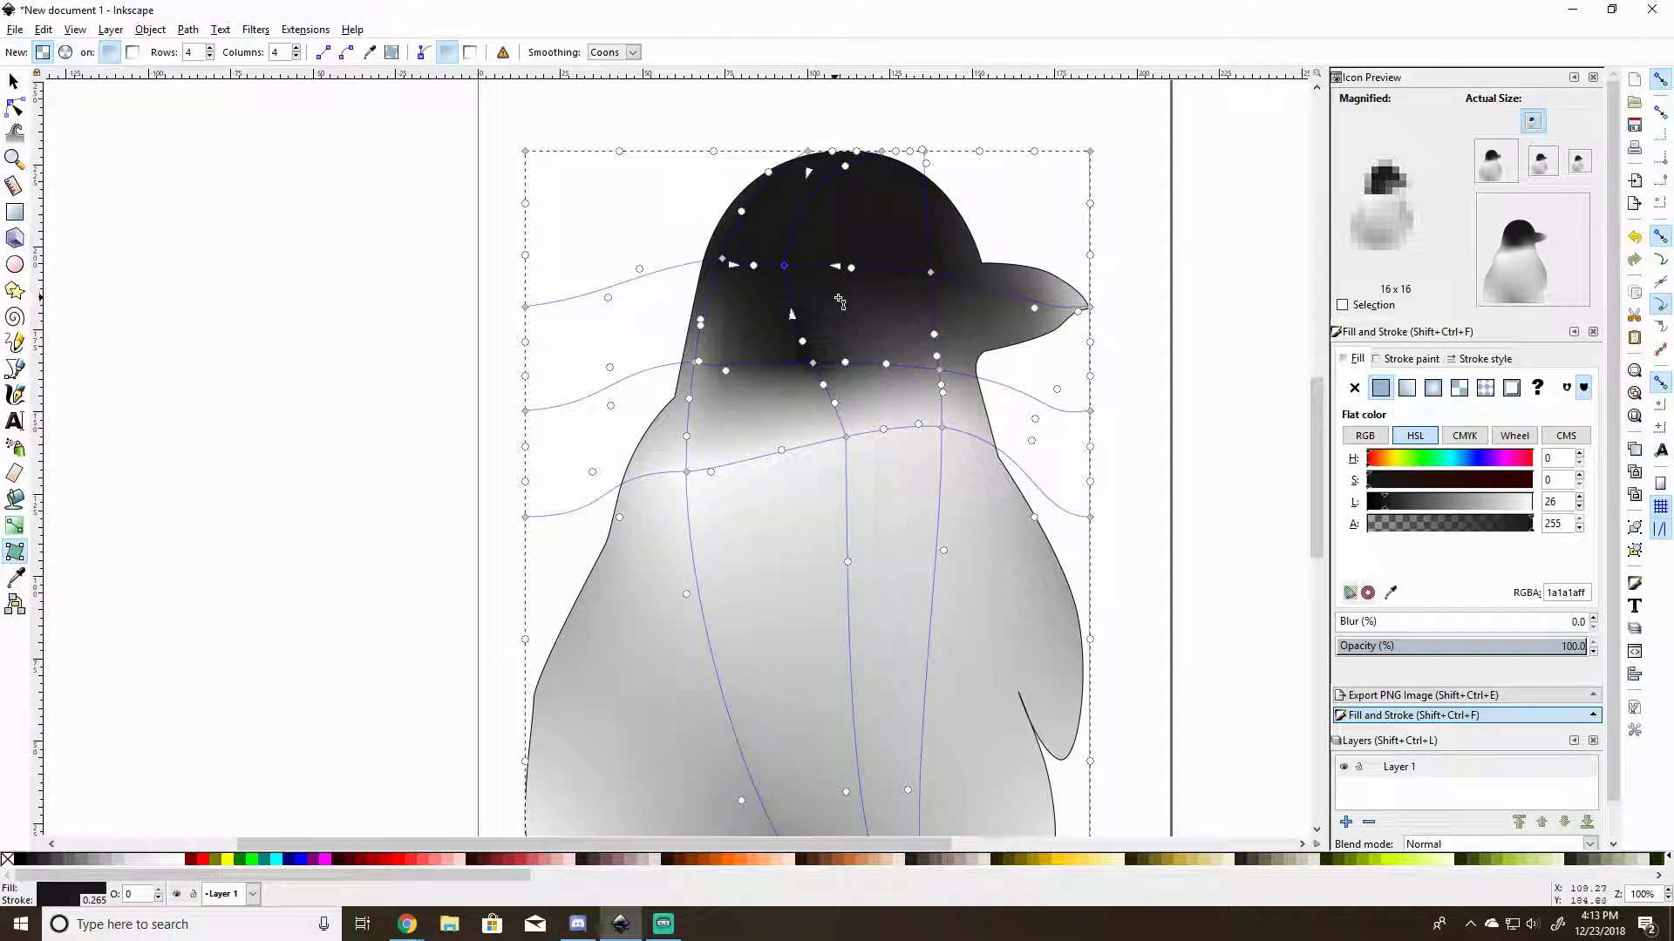
Add a lower-body mesh row, shading its left node 50% and middle node 40% grey.
scroll(909, 414, down, 4)
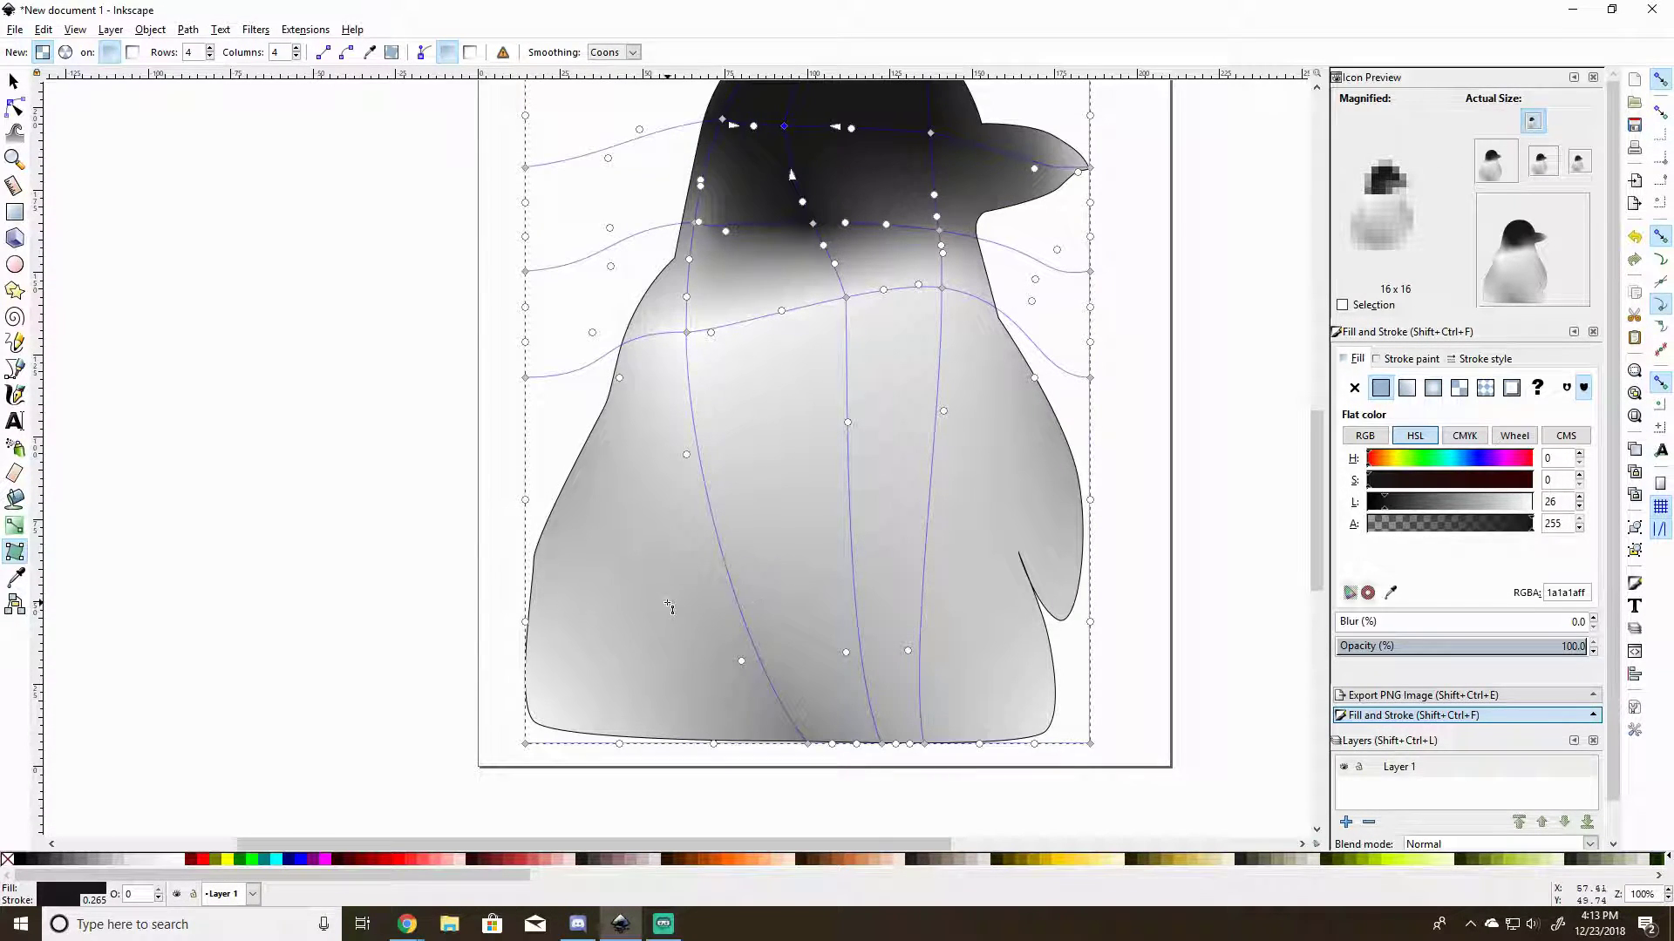
click(708, 460)
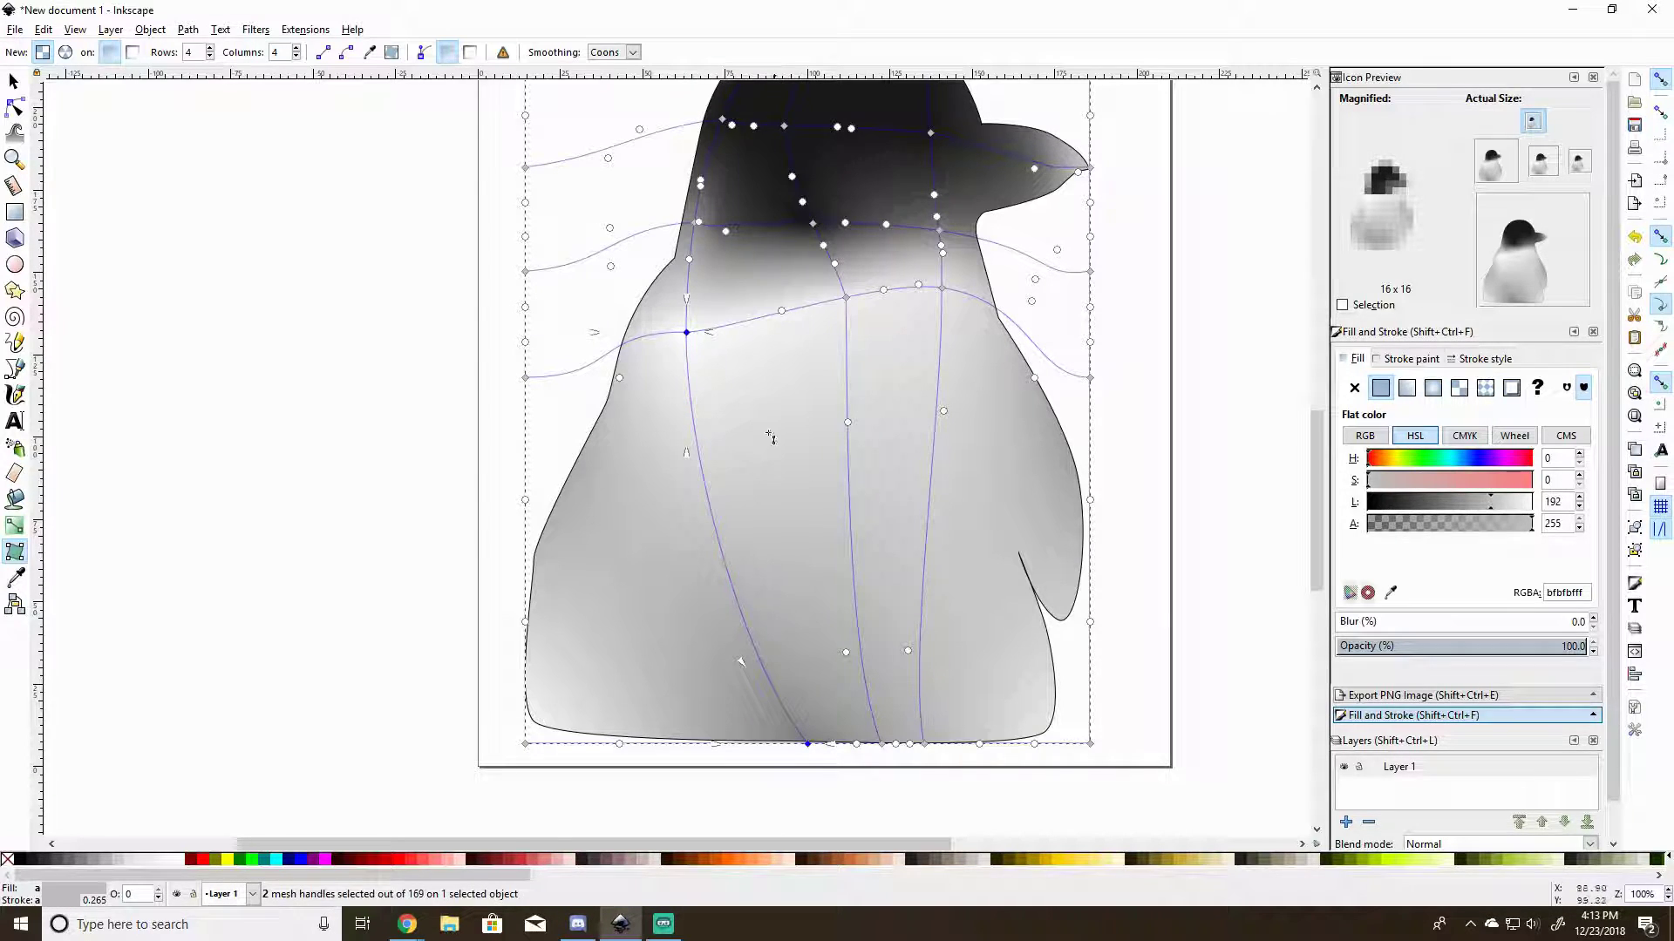
click(209, 48)
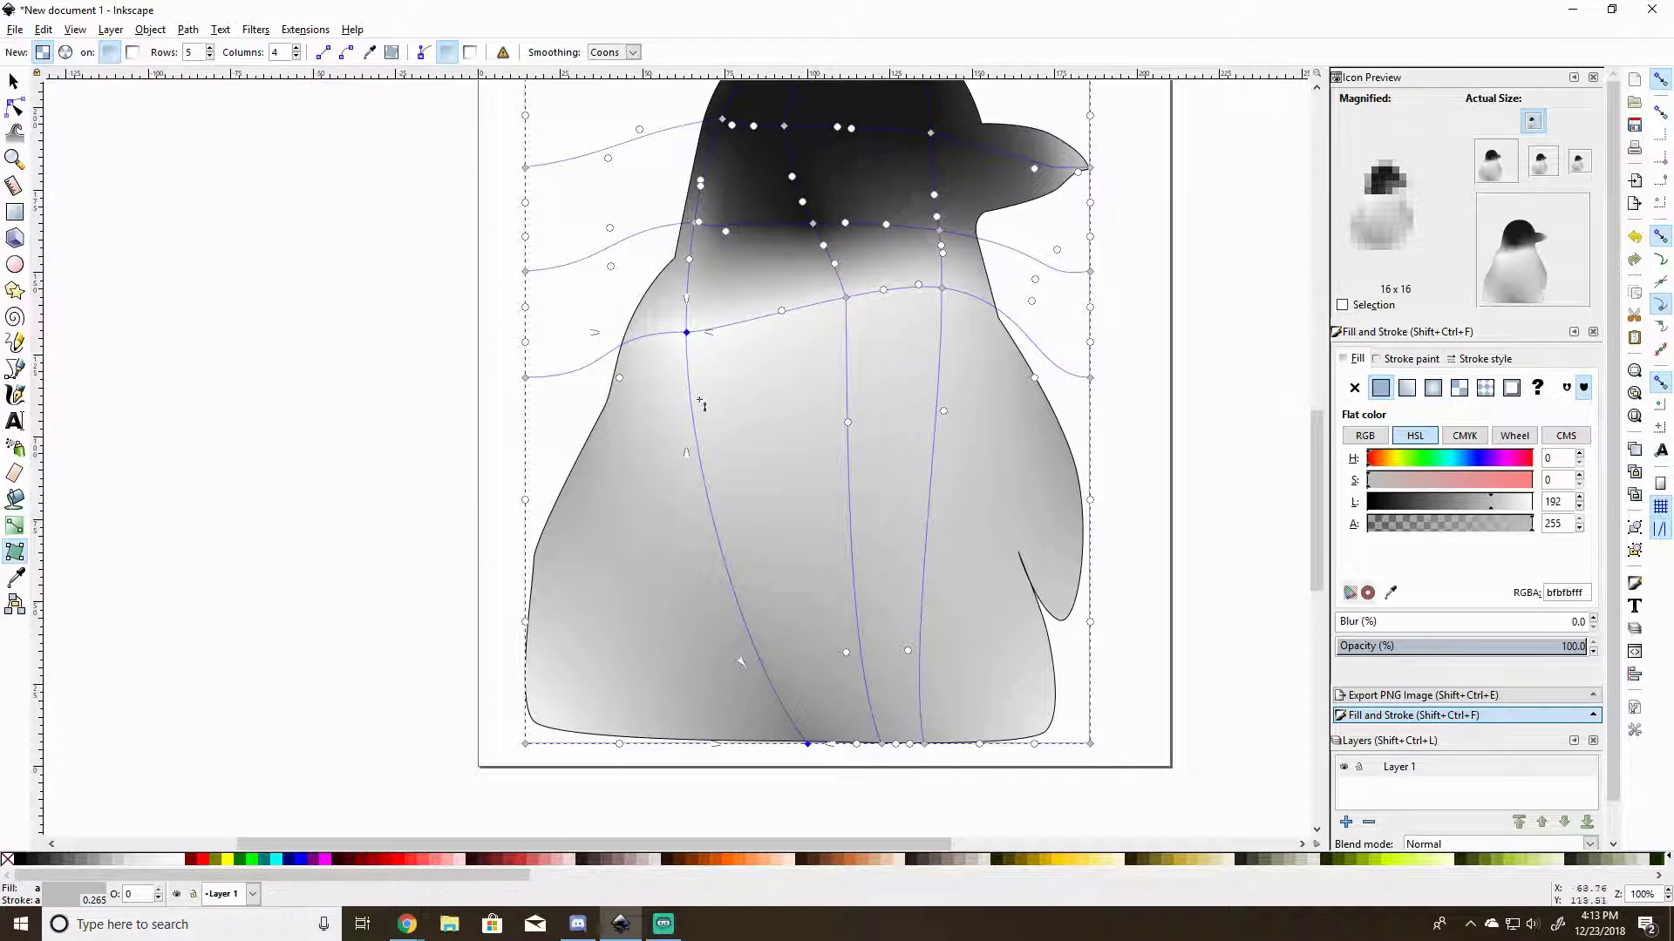
double_click(693, 462)
click(696, 454)
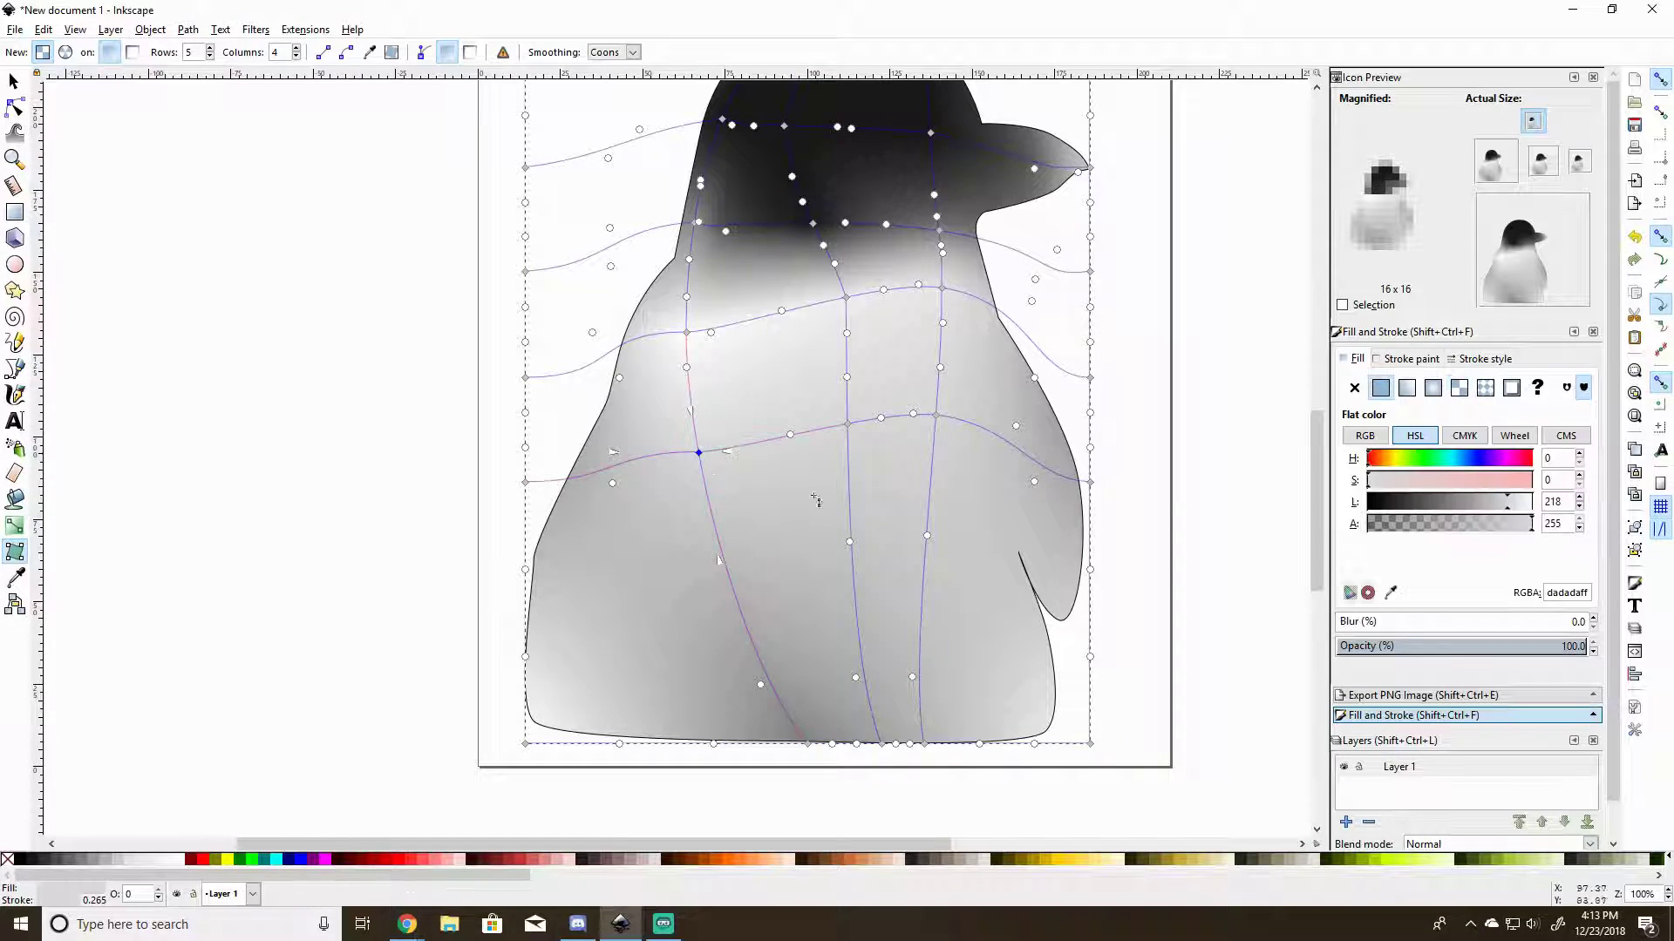
click(83, 866)
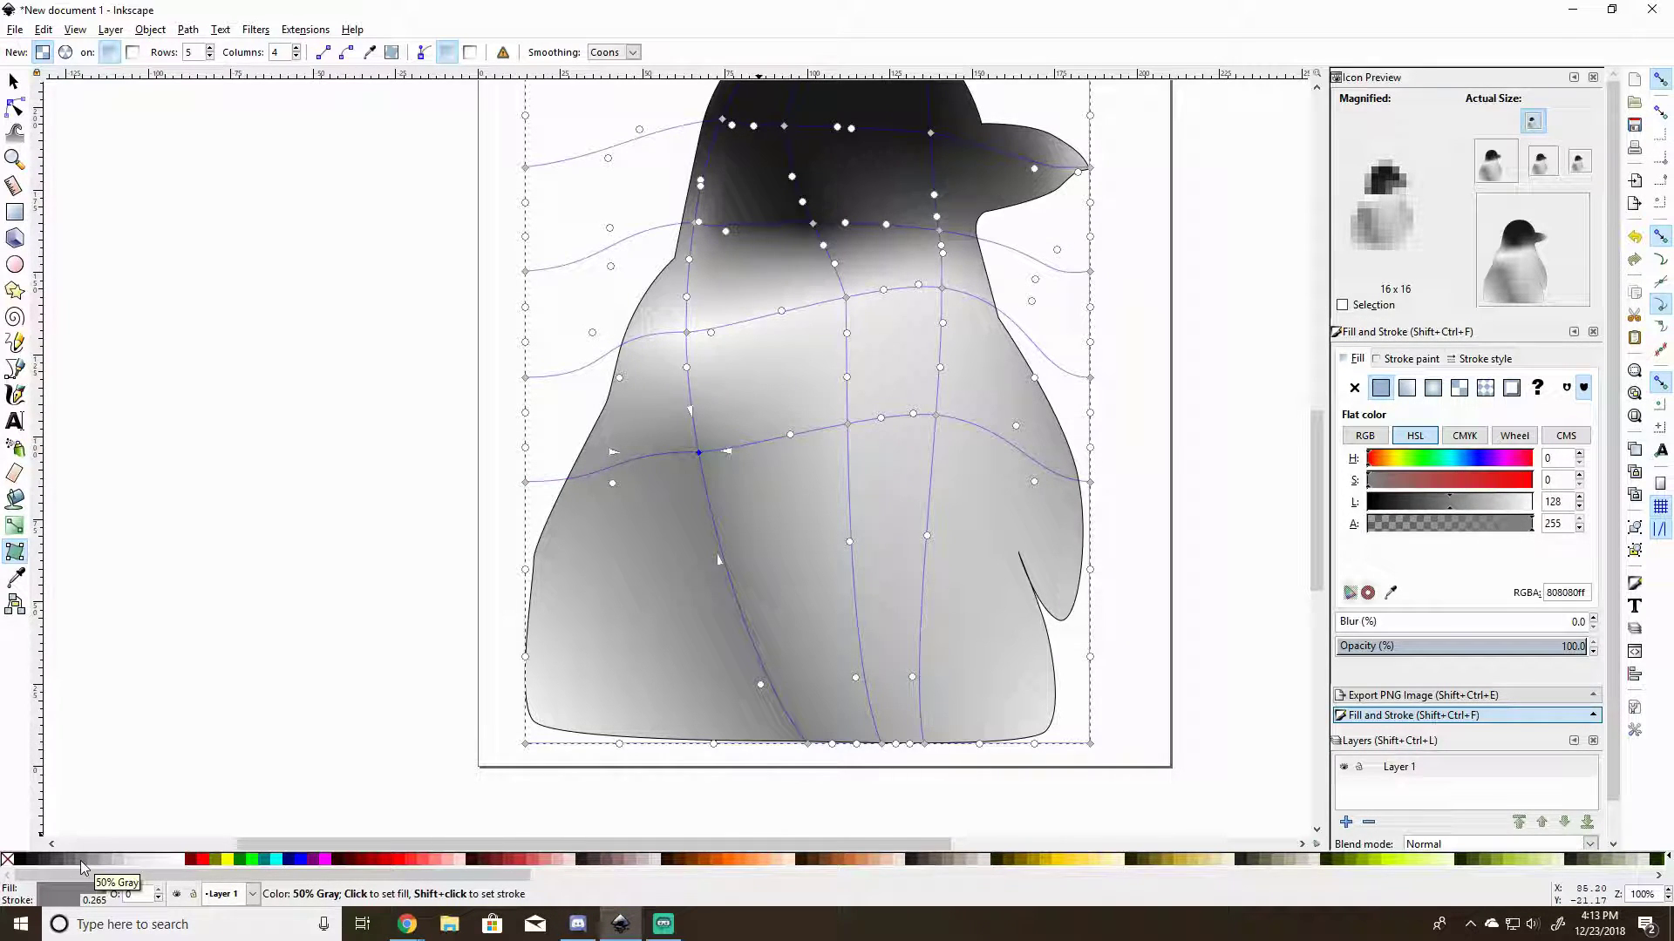
click(847, 424)
click(96, 866)
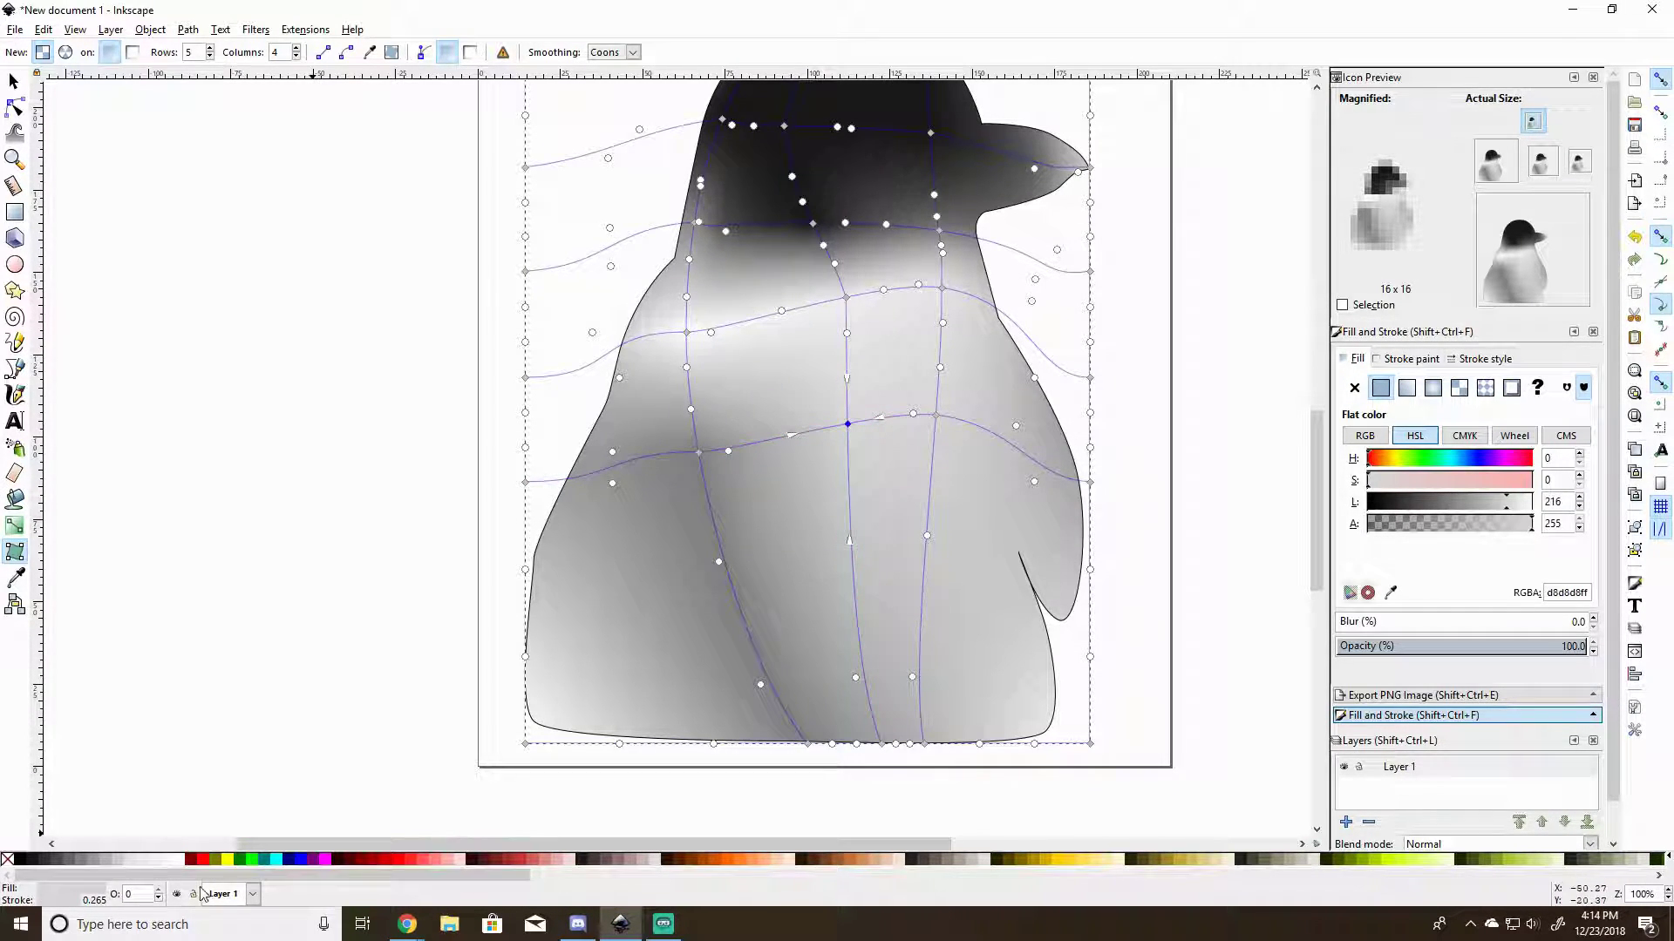
click(96, 869)
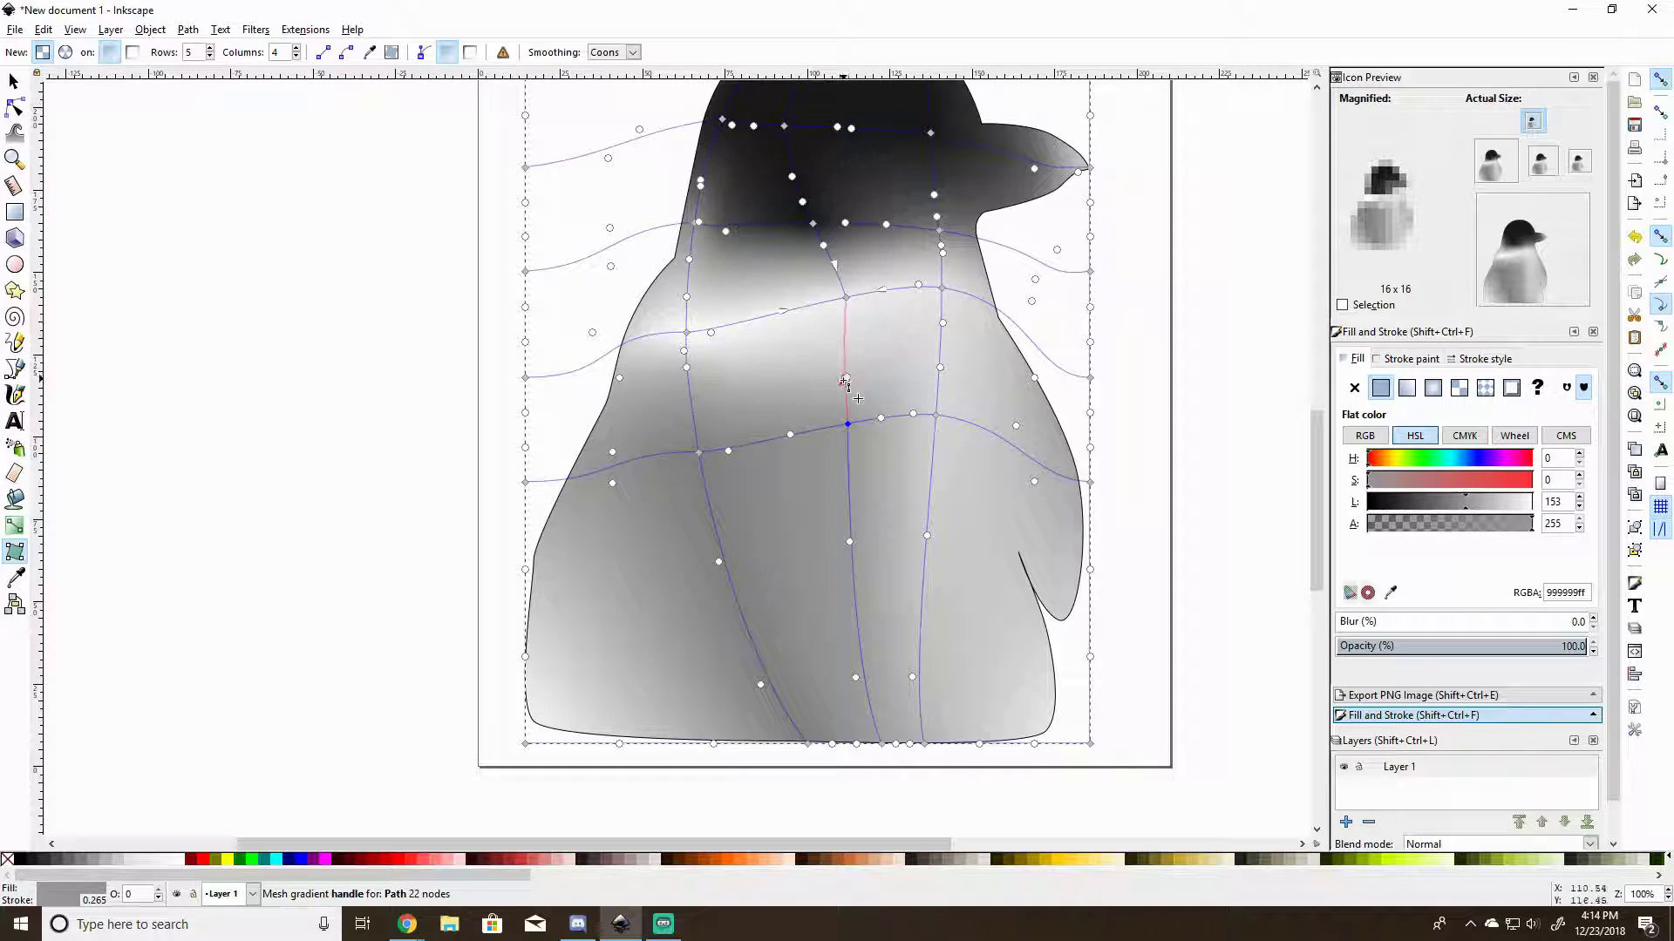
drag(847, 423, 848, 459)
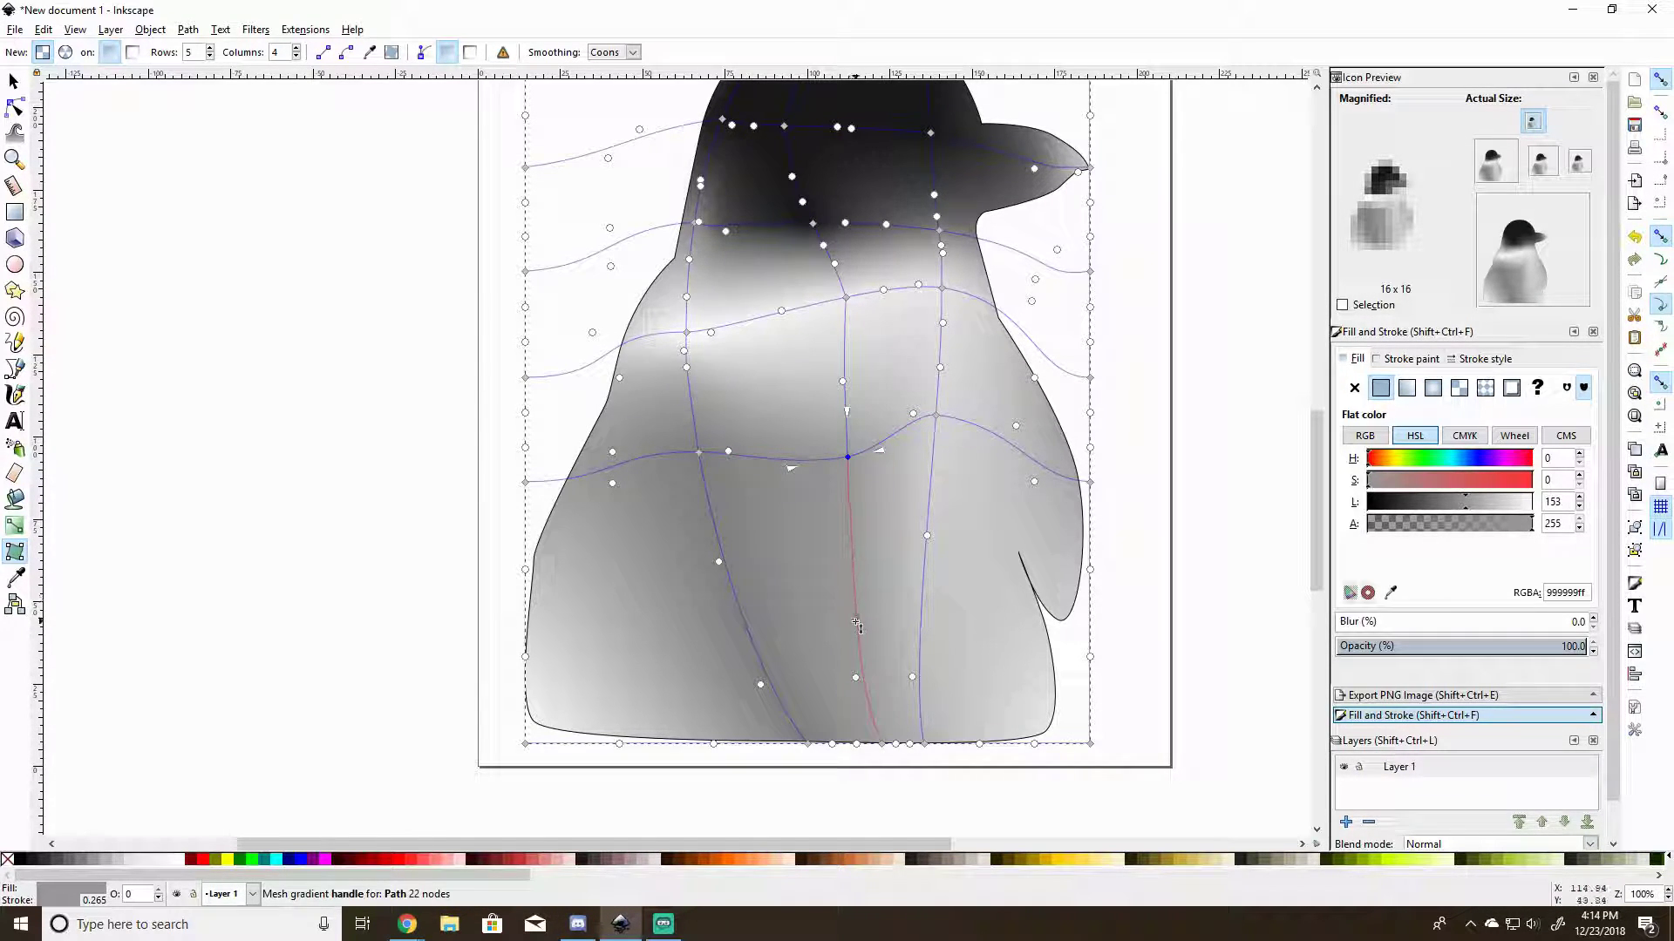
Move the row's left node and the bottom mesh corners to fit the body.
click(698, 452)
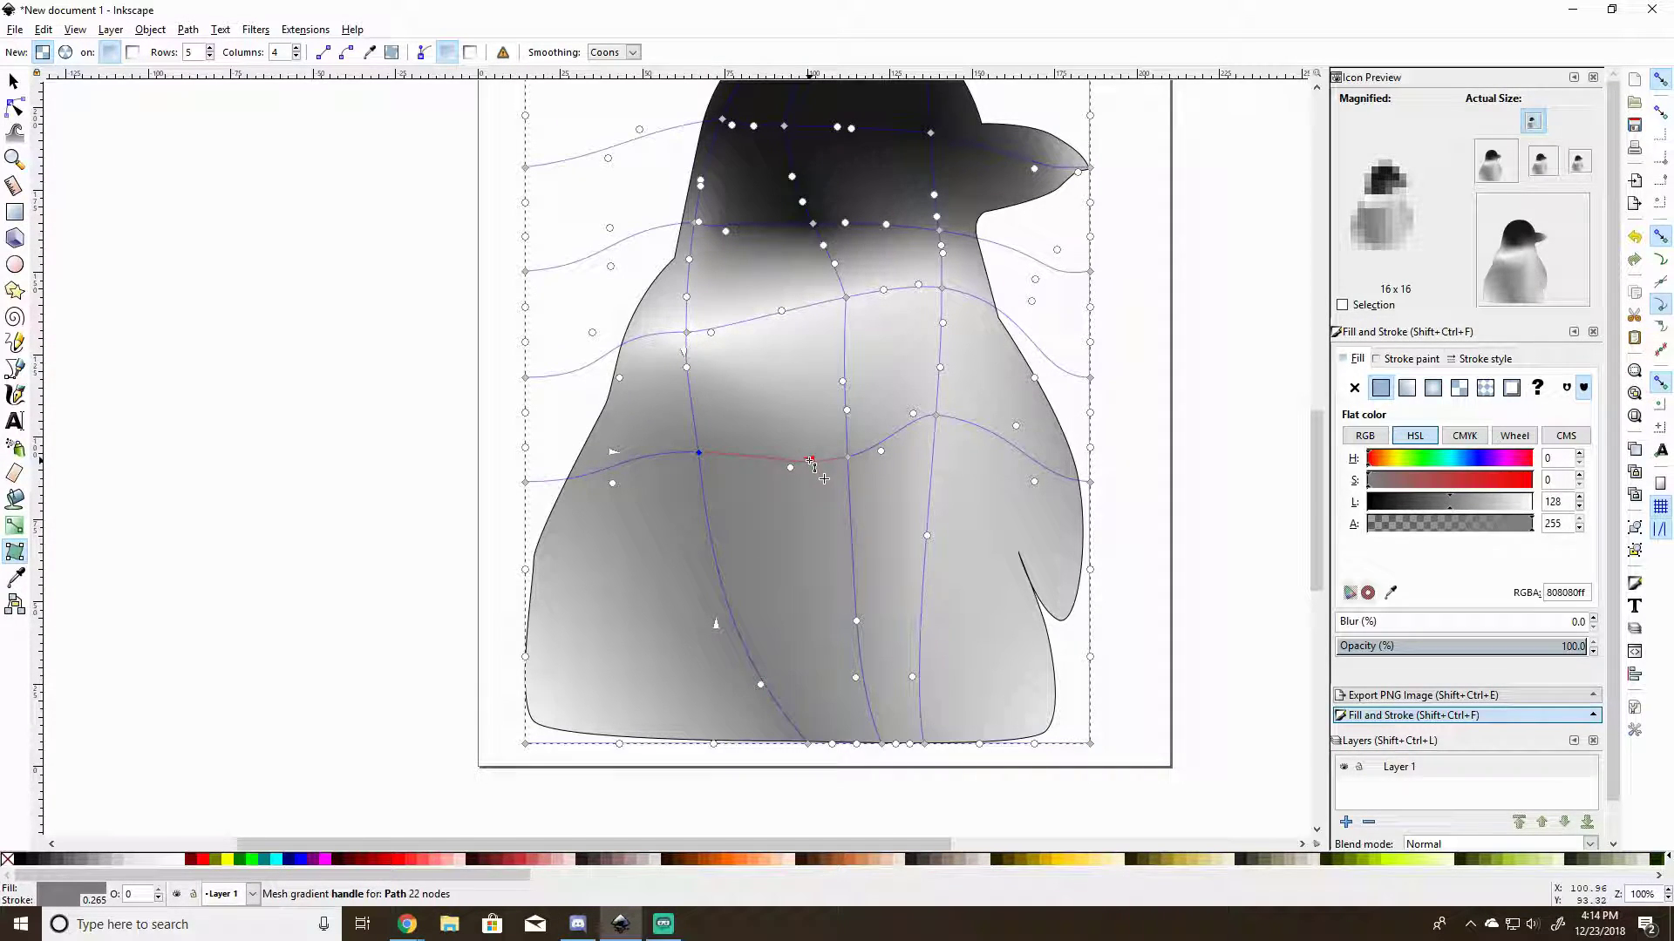
drag(800, 742, 671, 744)
mouse_move(623, 685)
mouse_down()
mouse_move(597, 702)
mouse_move(649, 717)
mouse_up()
drag(696, 462, 698, 487)
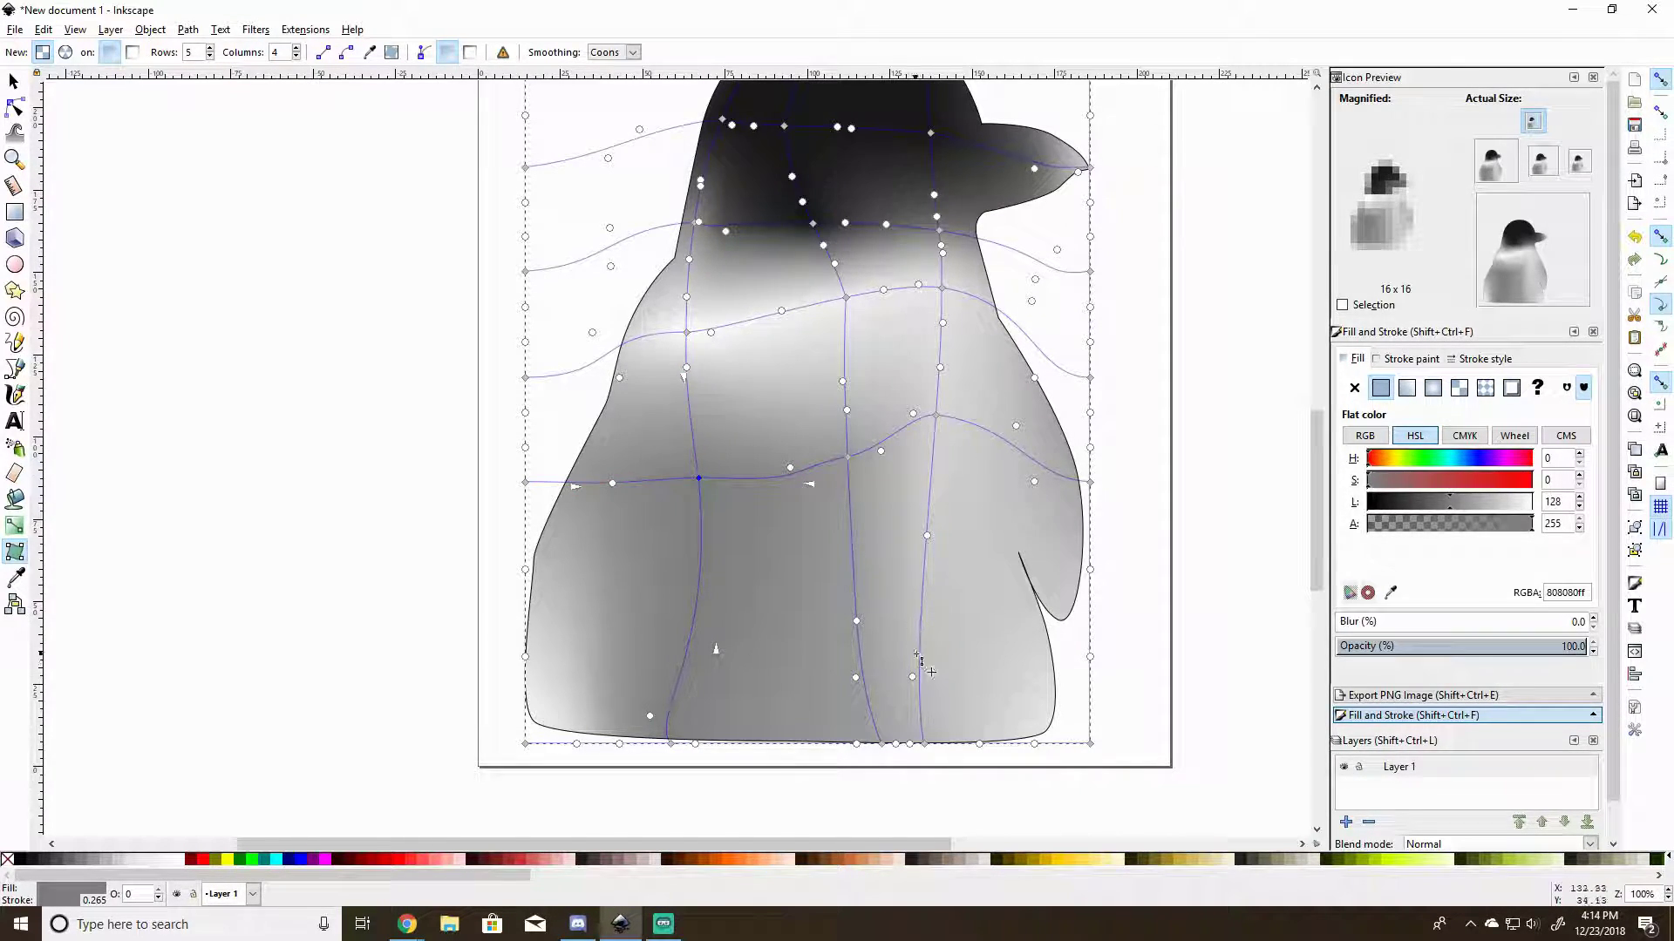
drag(926, 740, 959, 745)
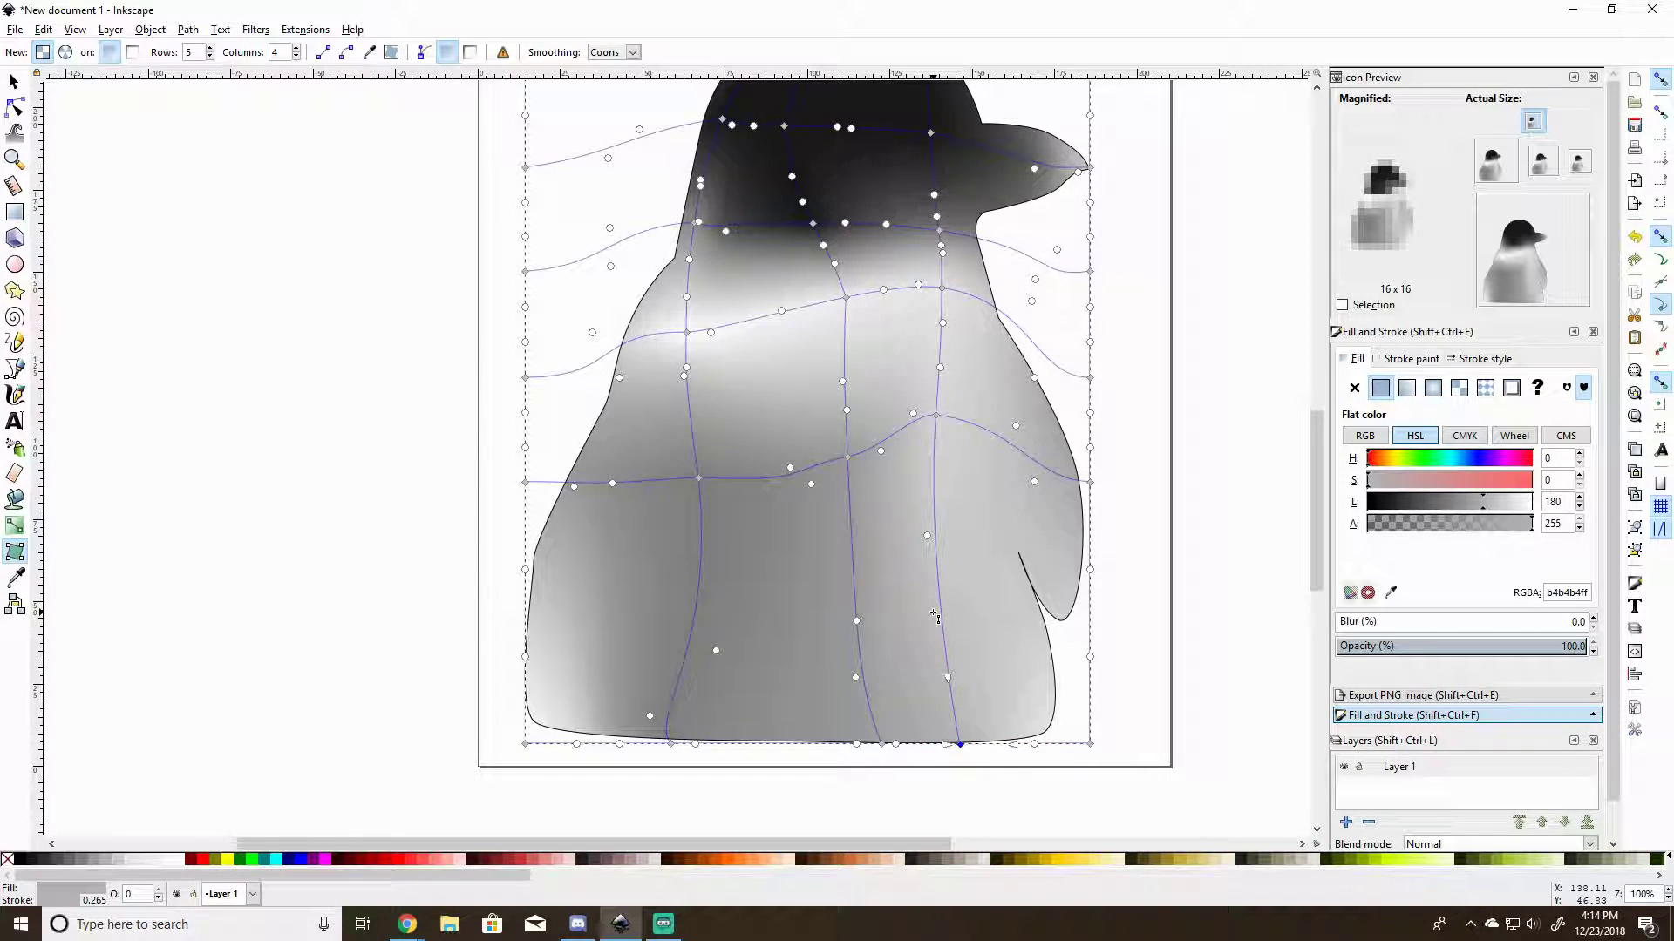
Add a lower-right mesh row, shade its node 60% grey, and spread the dark shading.
click(947, 651)
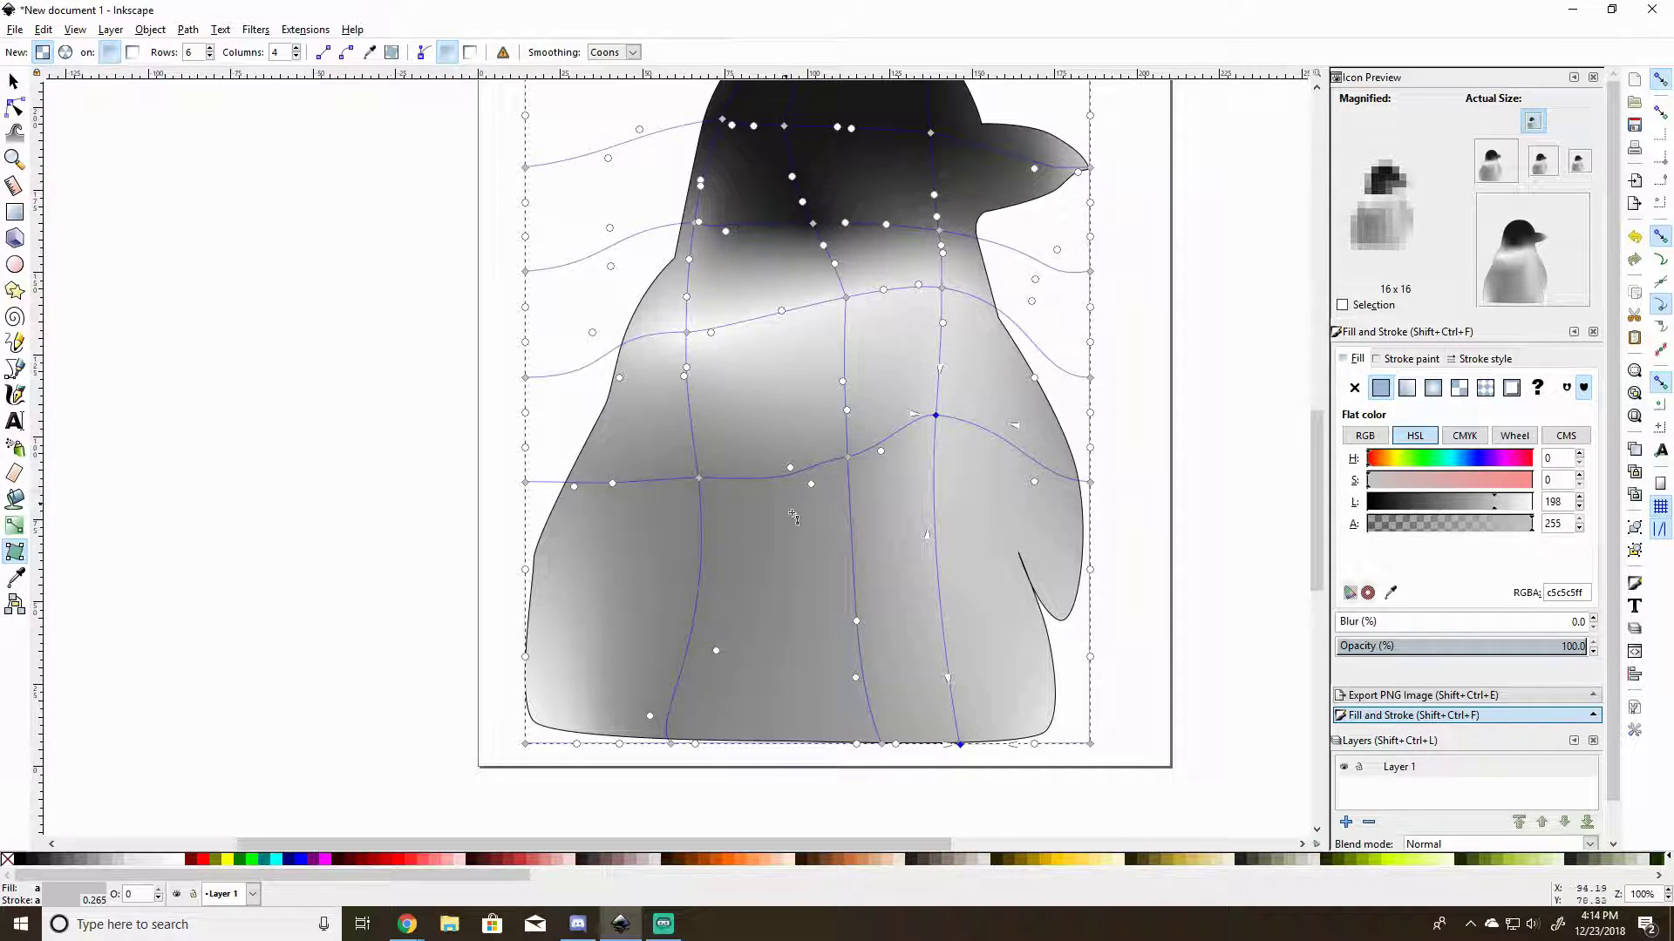
double_click(943, 629)
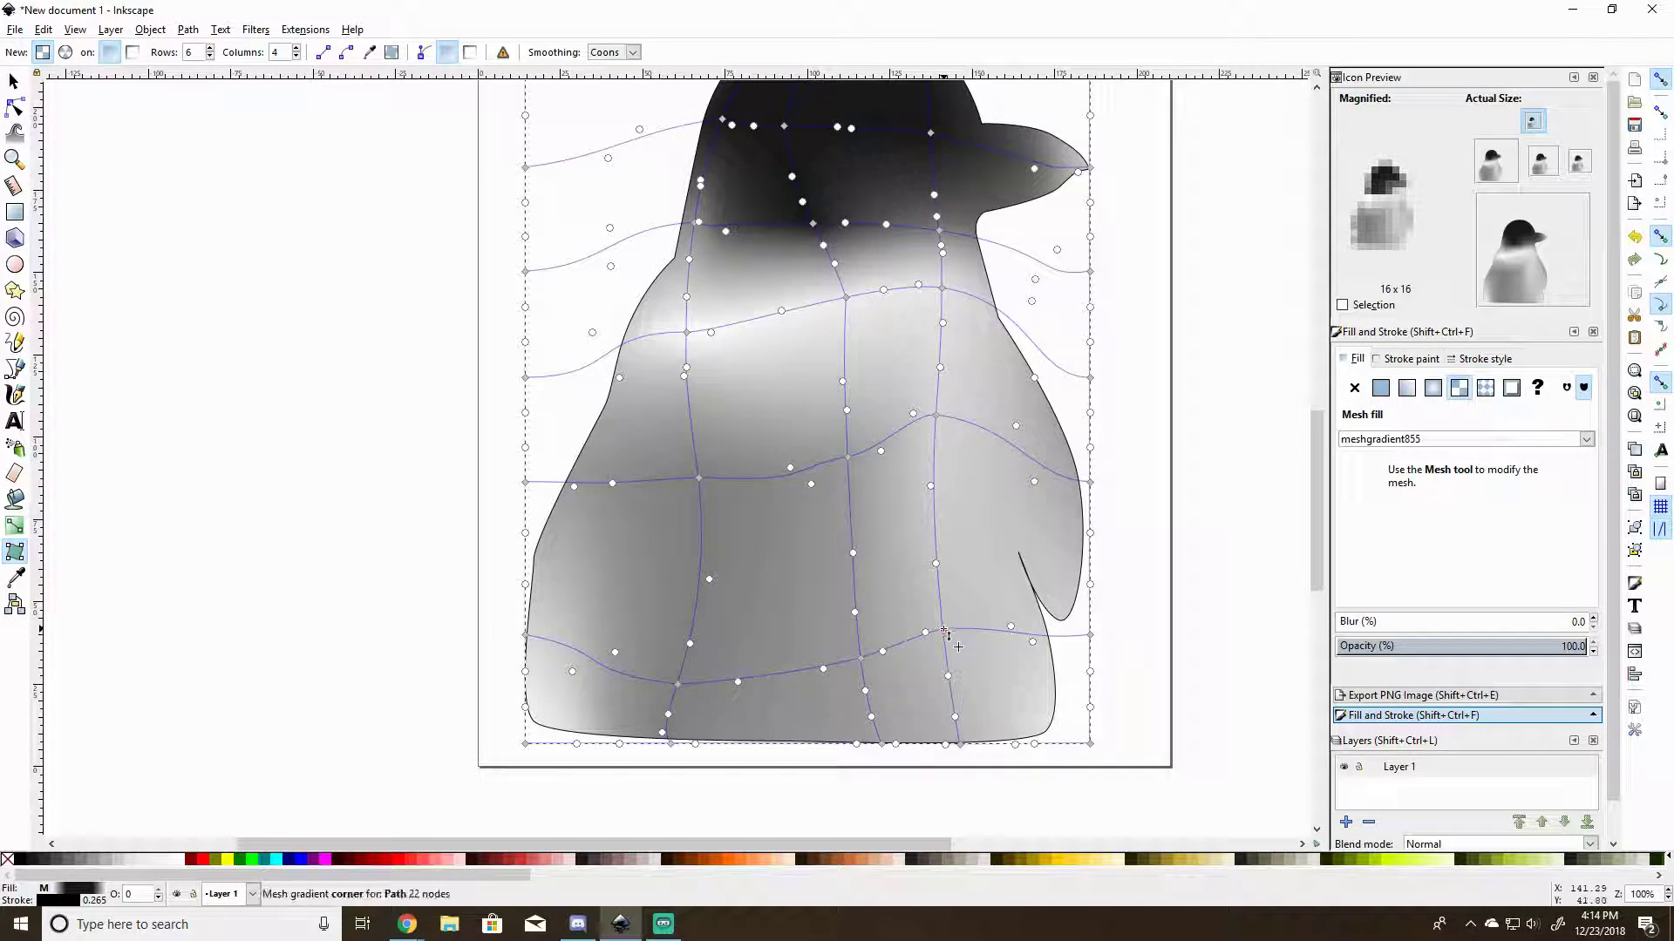
click(943, 629)
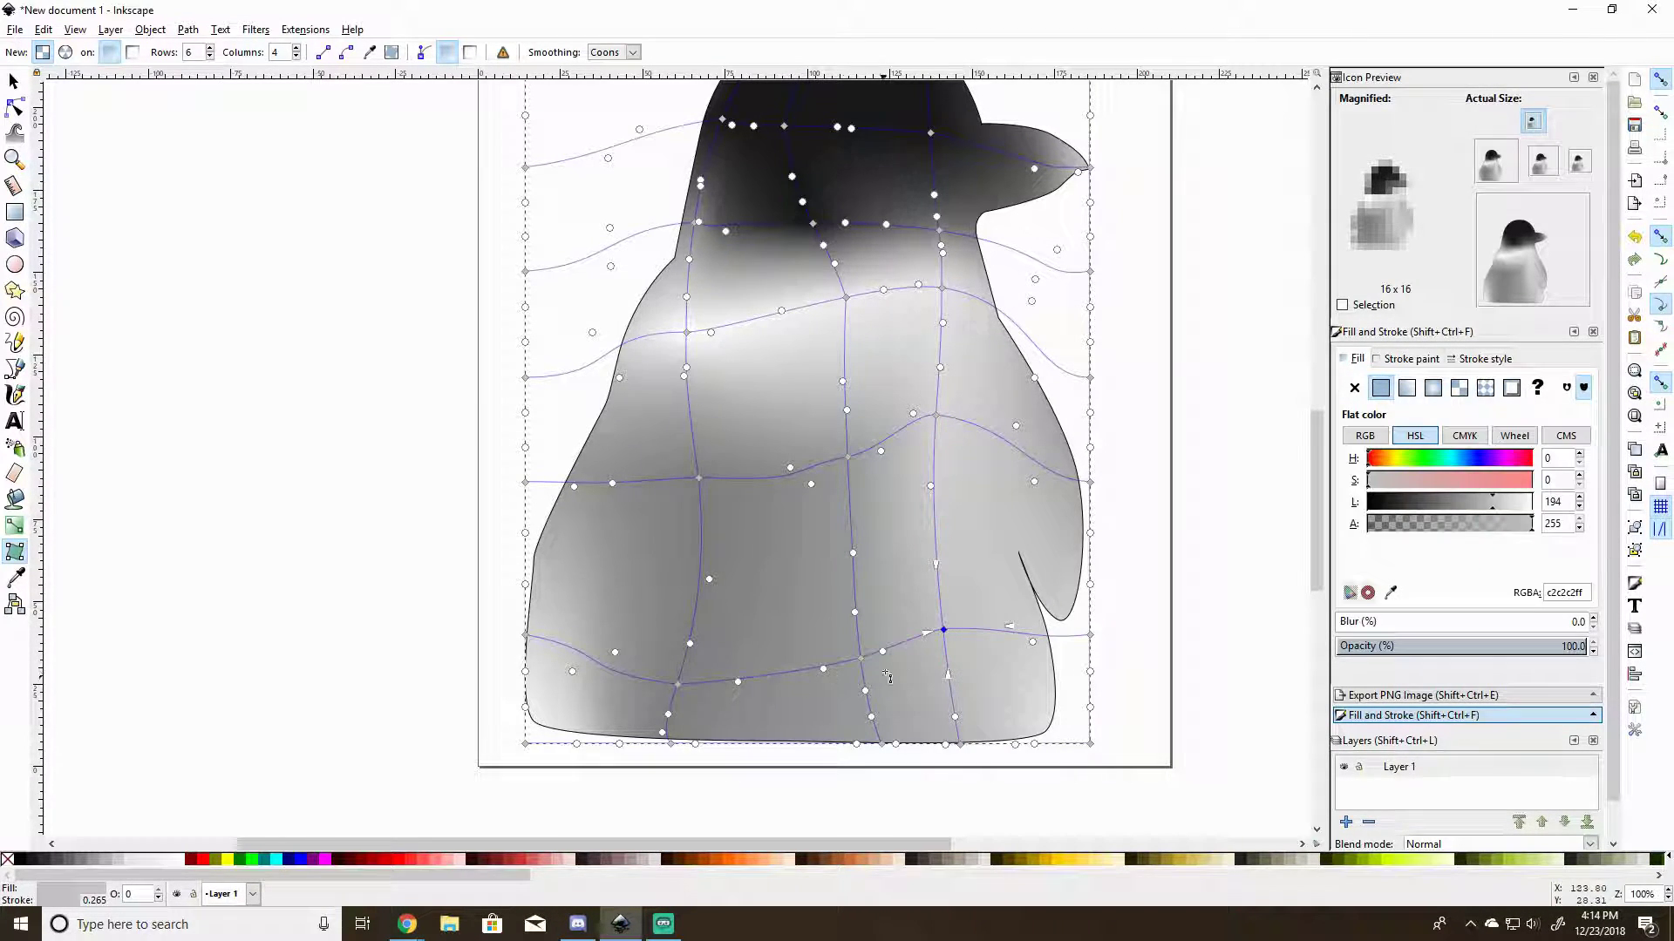
click(62, 861)
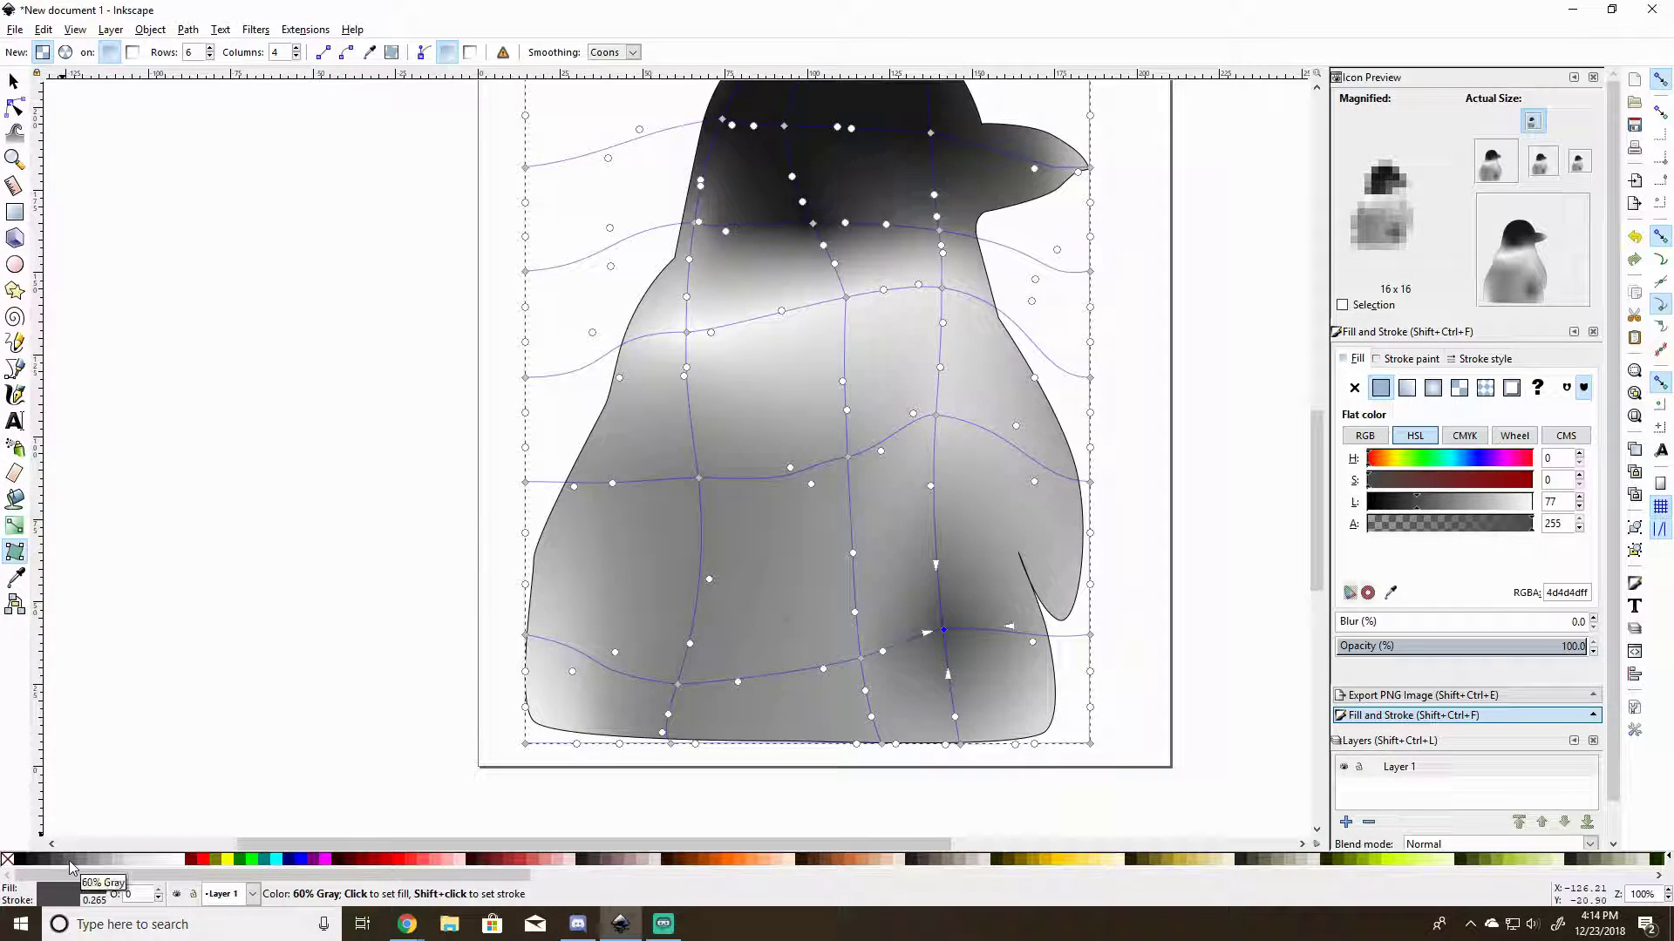
click(71, 863)
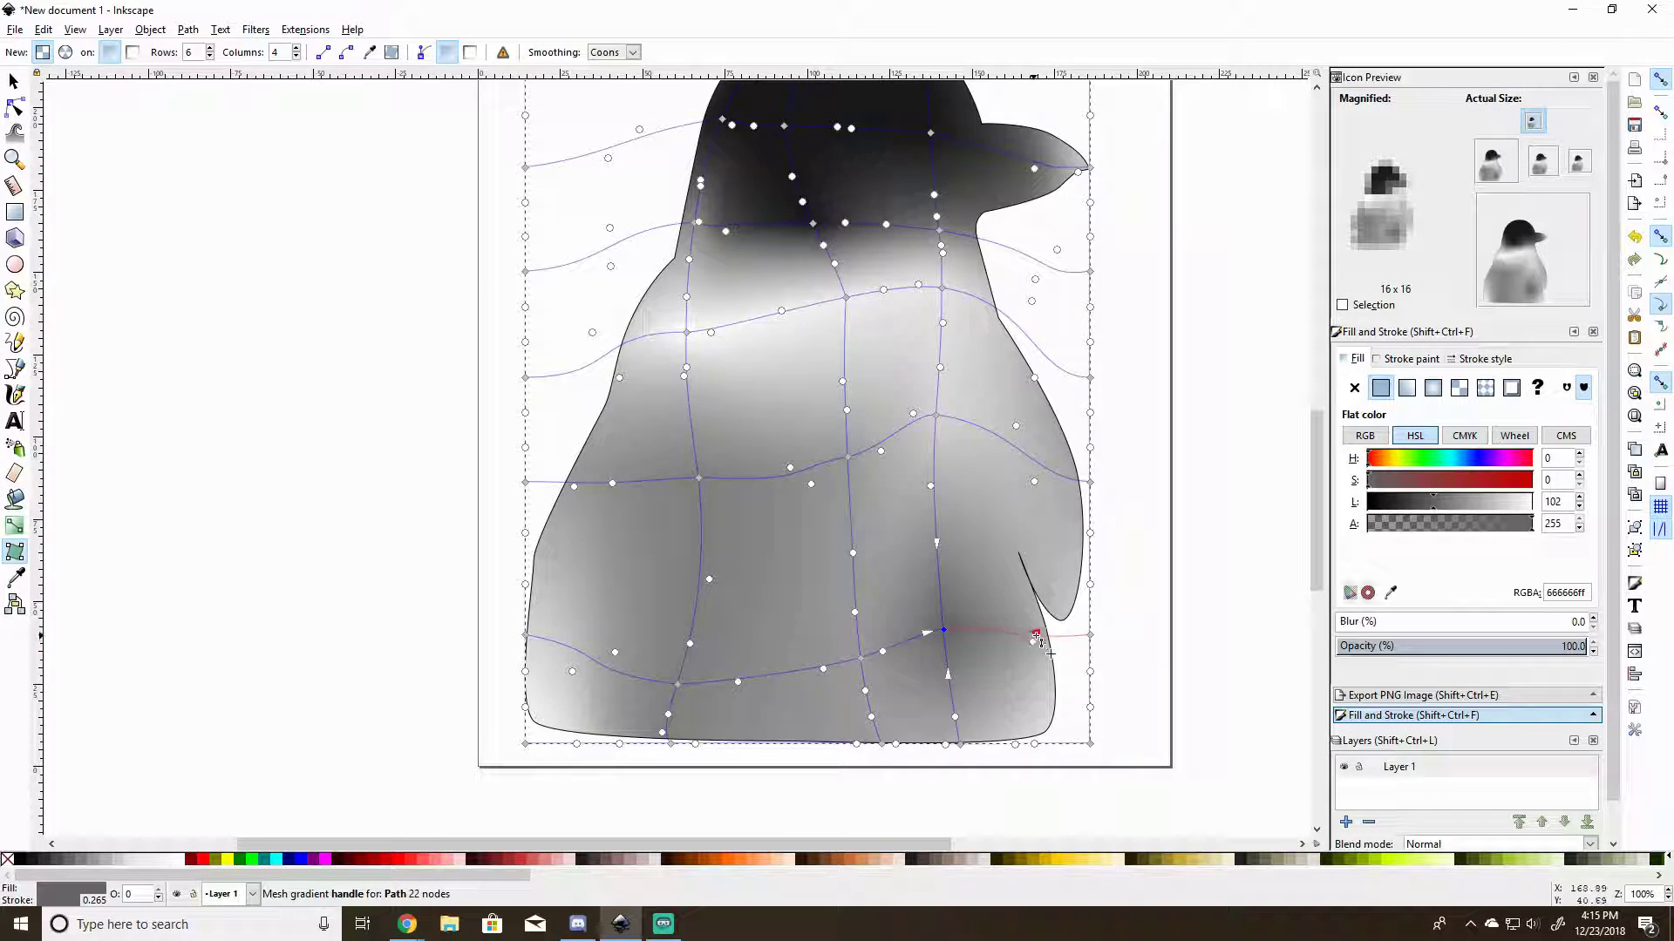
drag(948, 674, 956, 724)
drag(927, 633, 886, 651)
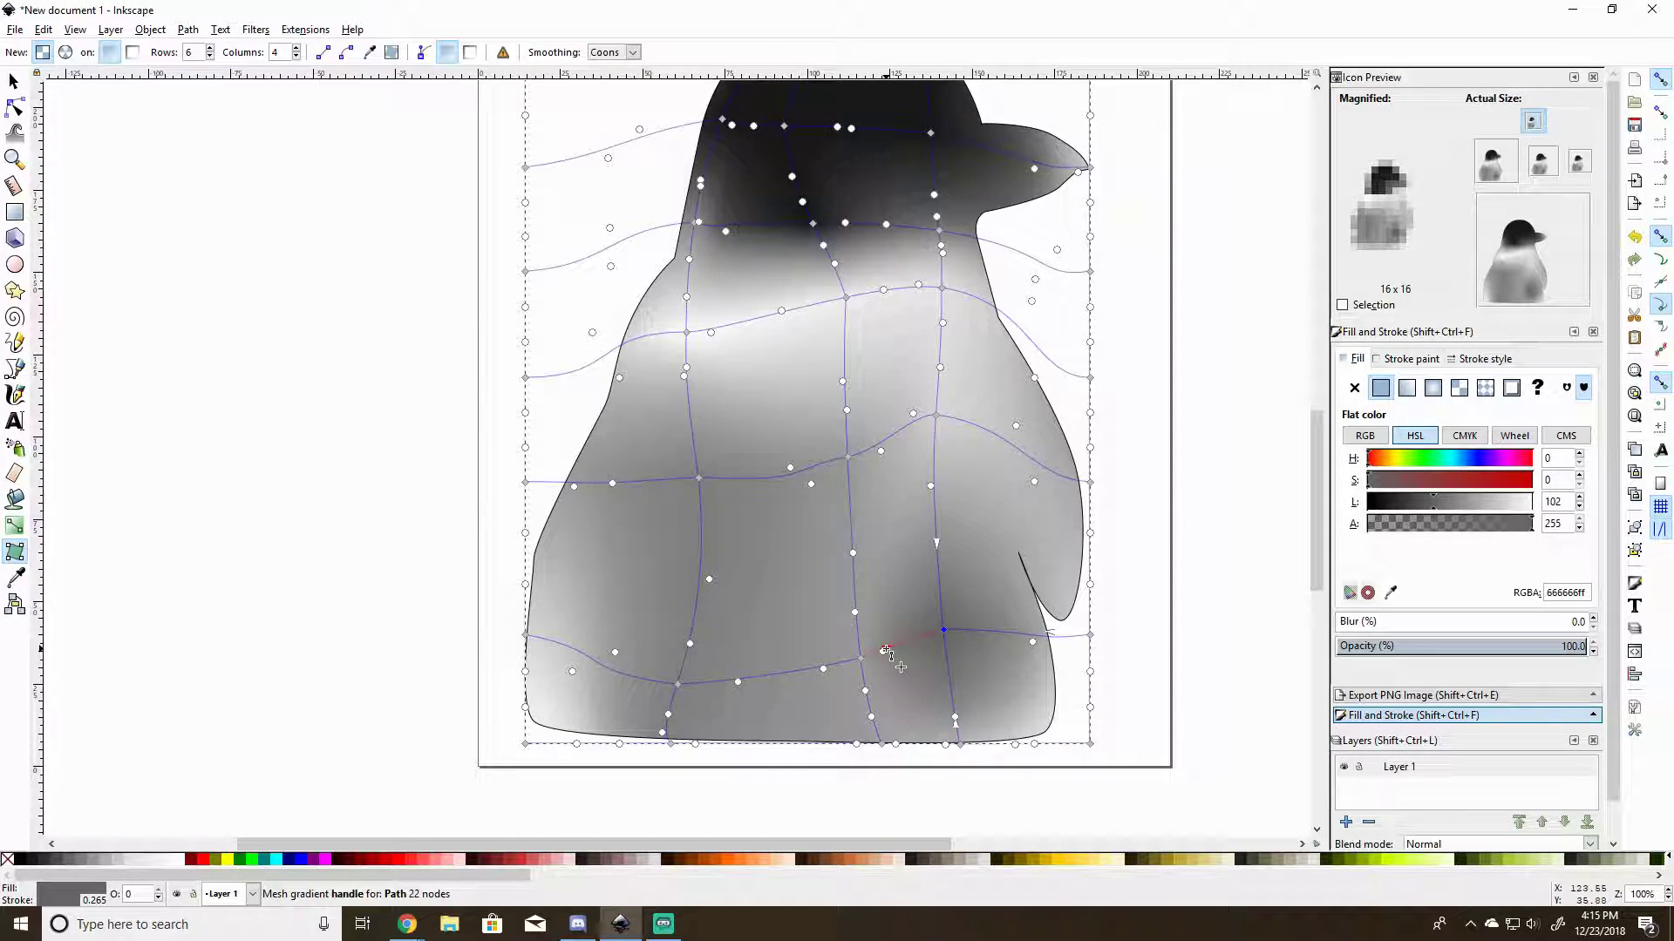
click(695, 479)
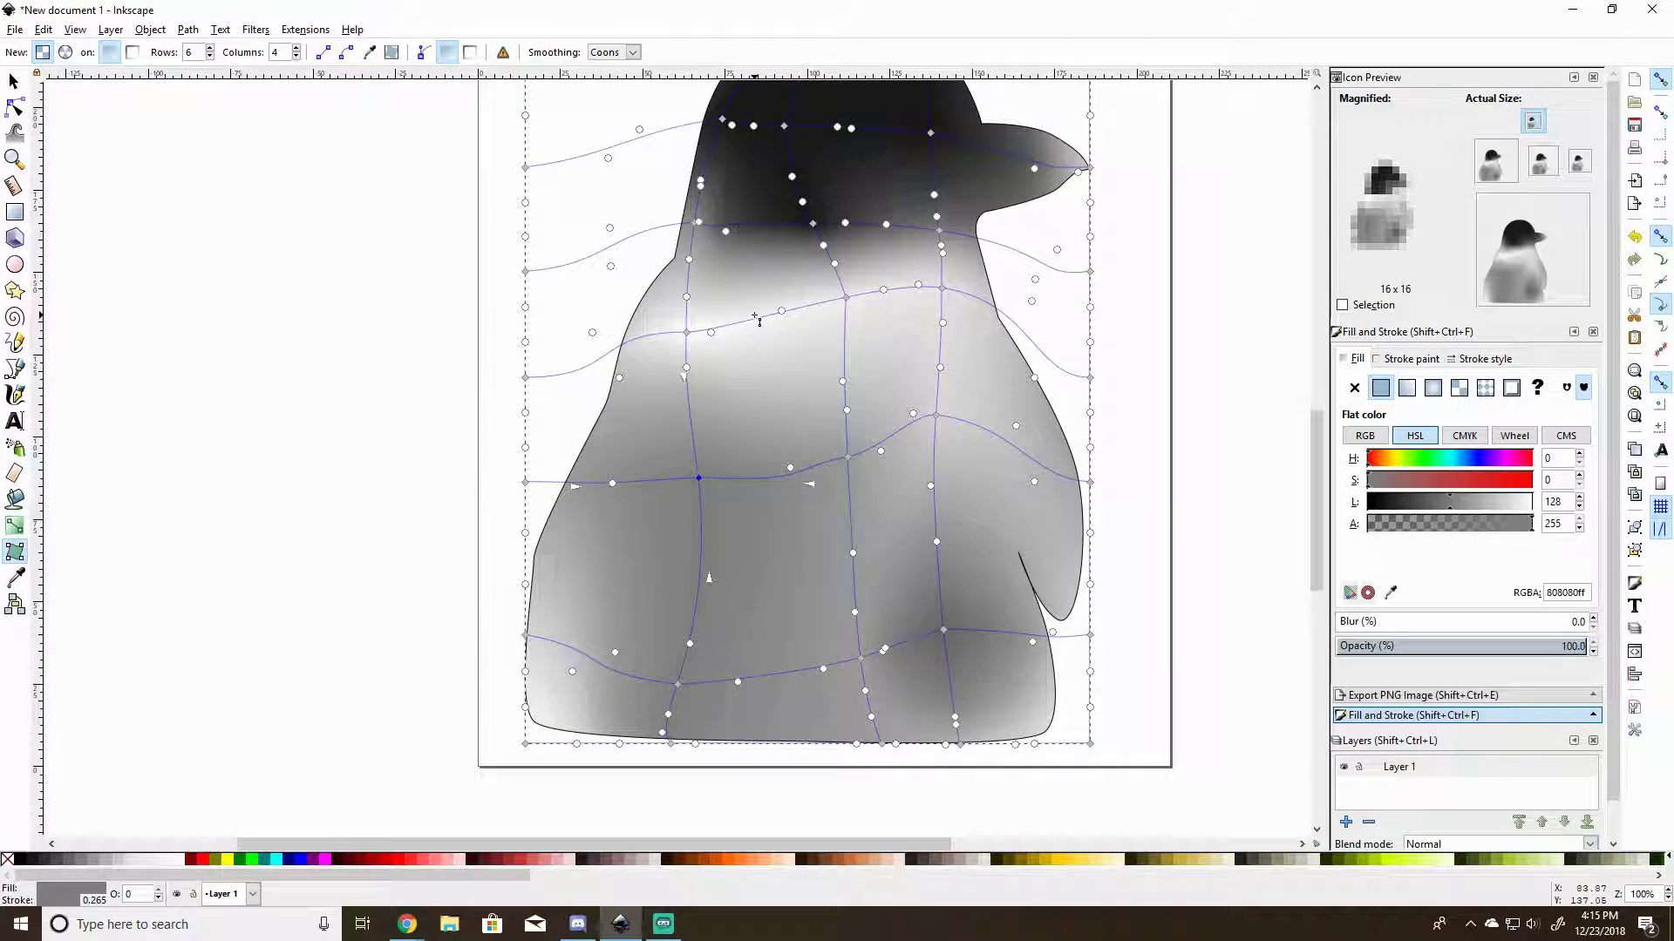
Set the upper-chest mesh node and the two nodes below the neck to 10% Gray.
scroll(755, 315, up, 4)
scroll(862, 485, down, 2)
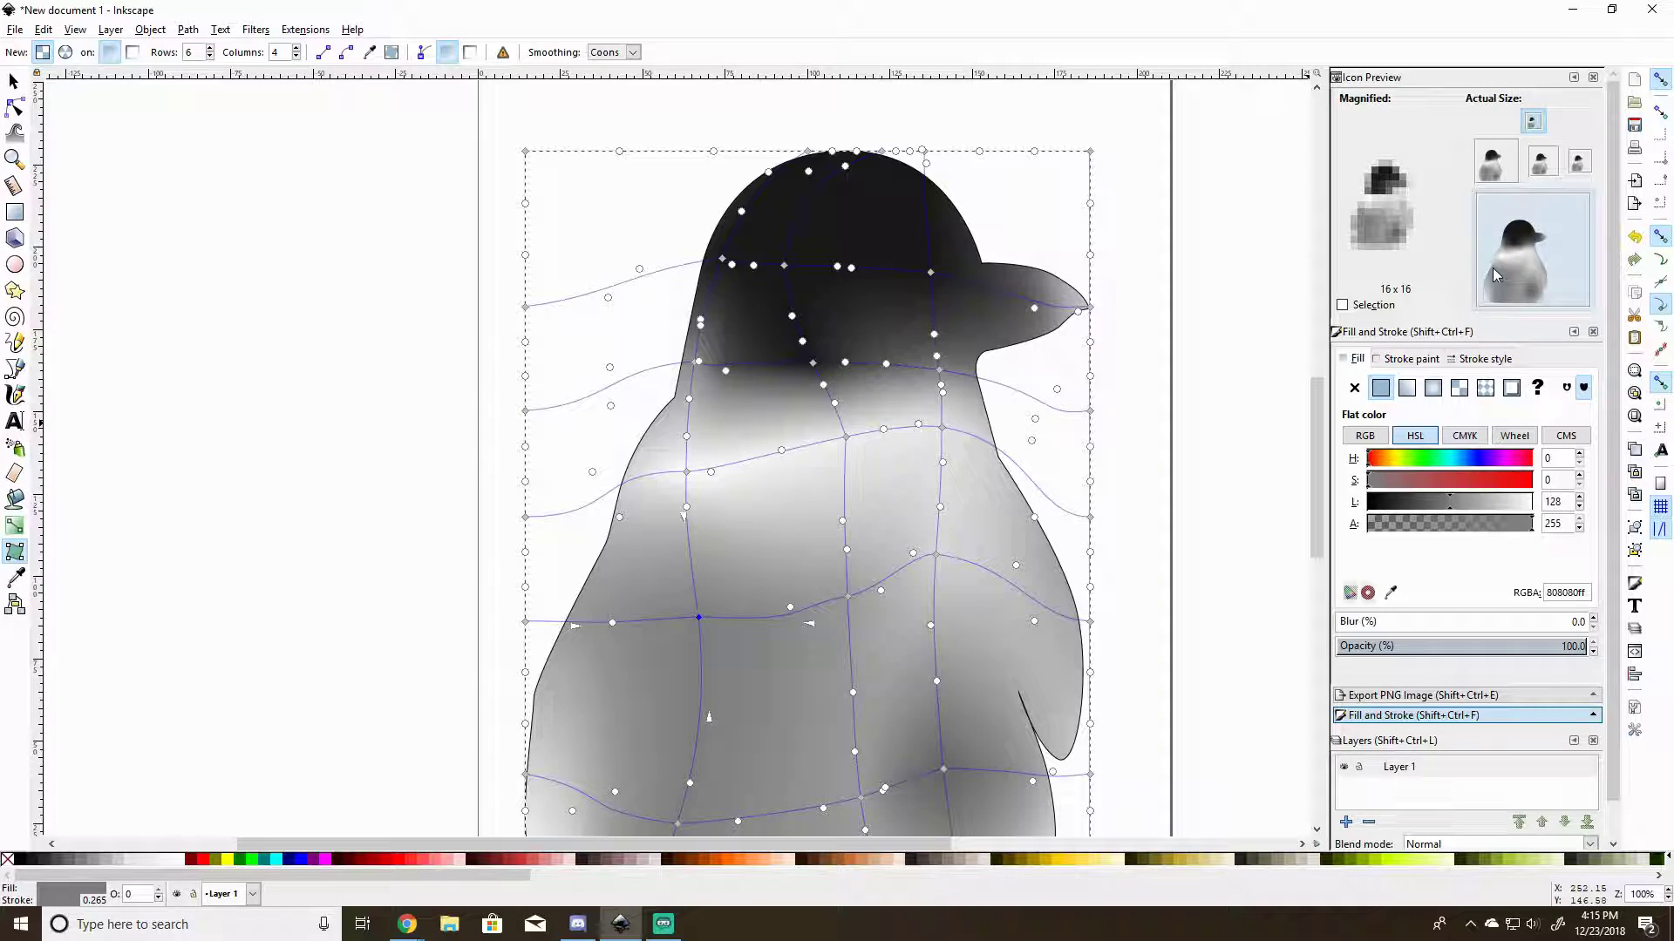
click(686, 471)
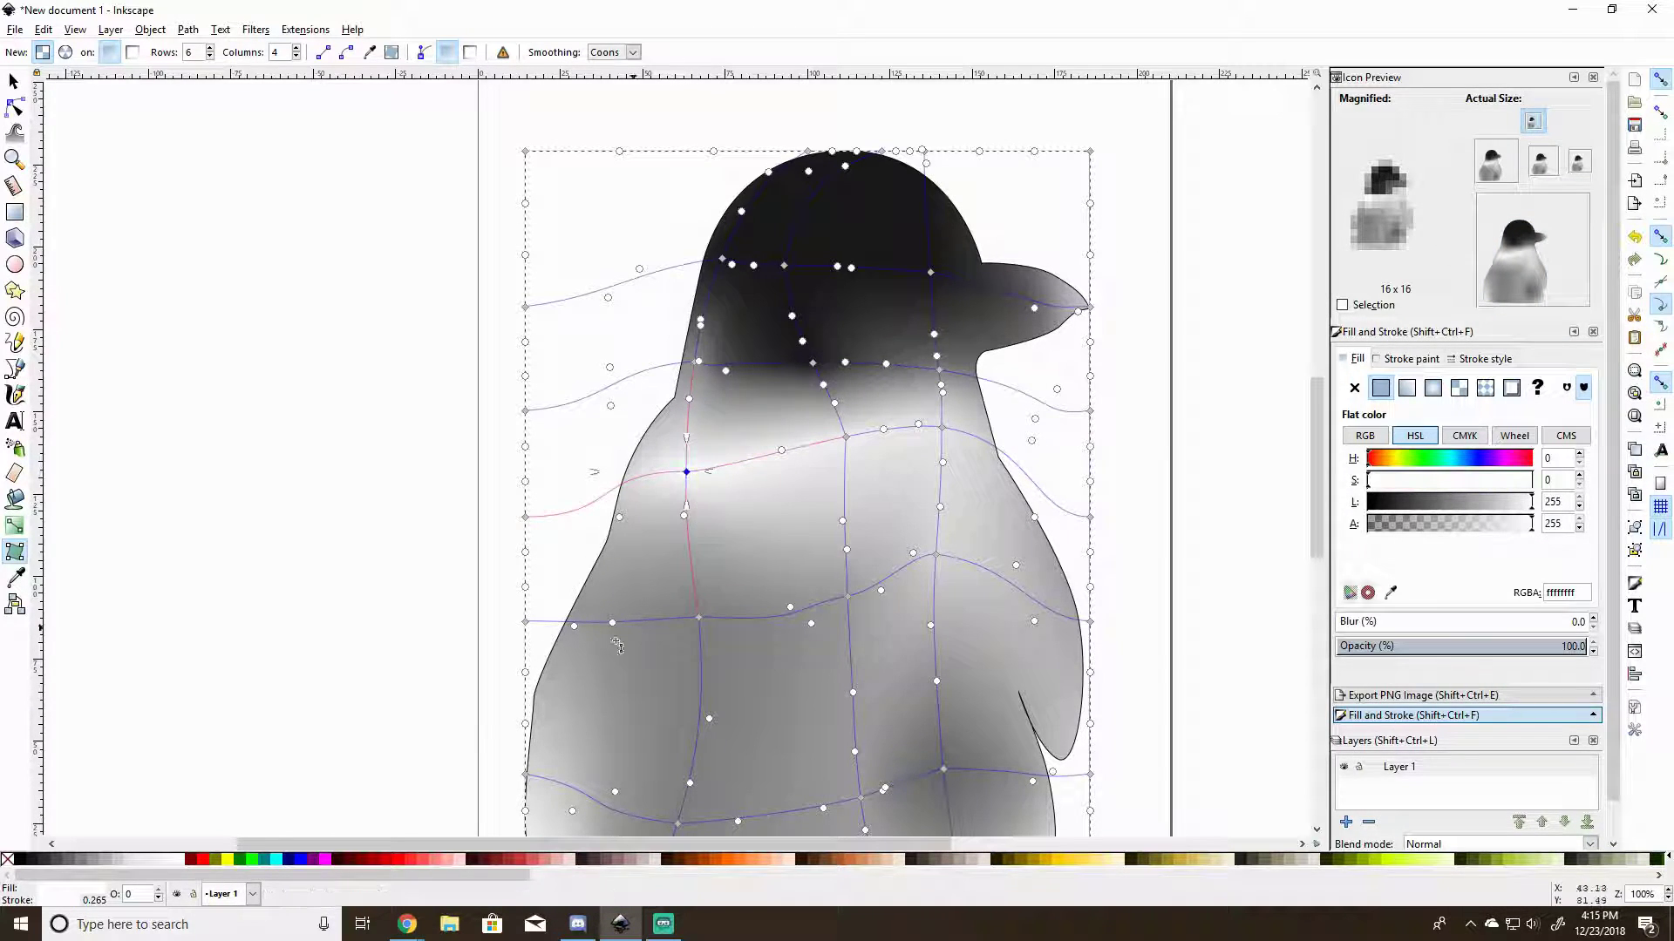
click(132, 861)
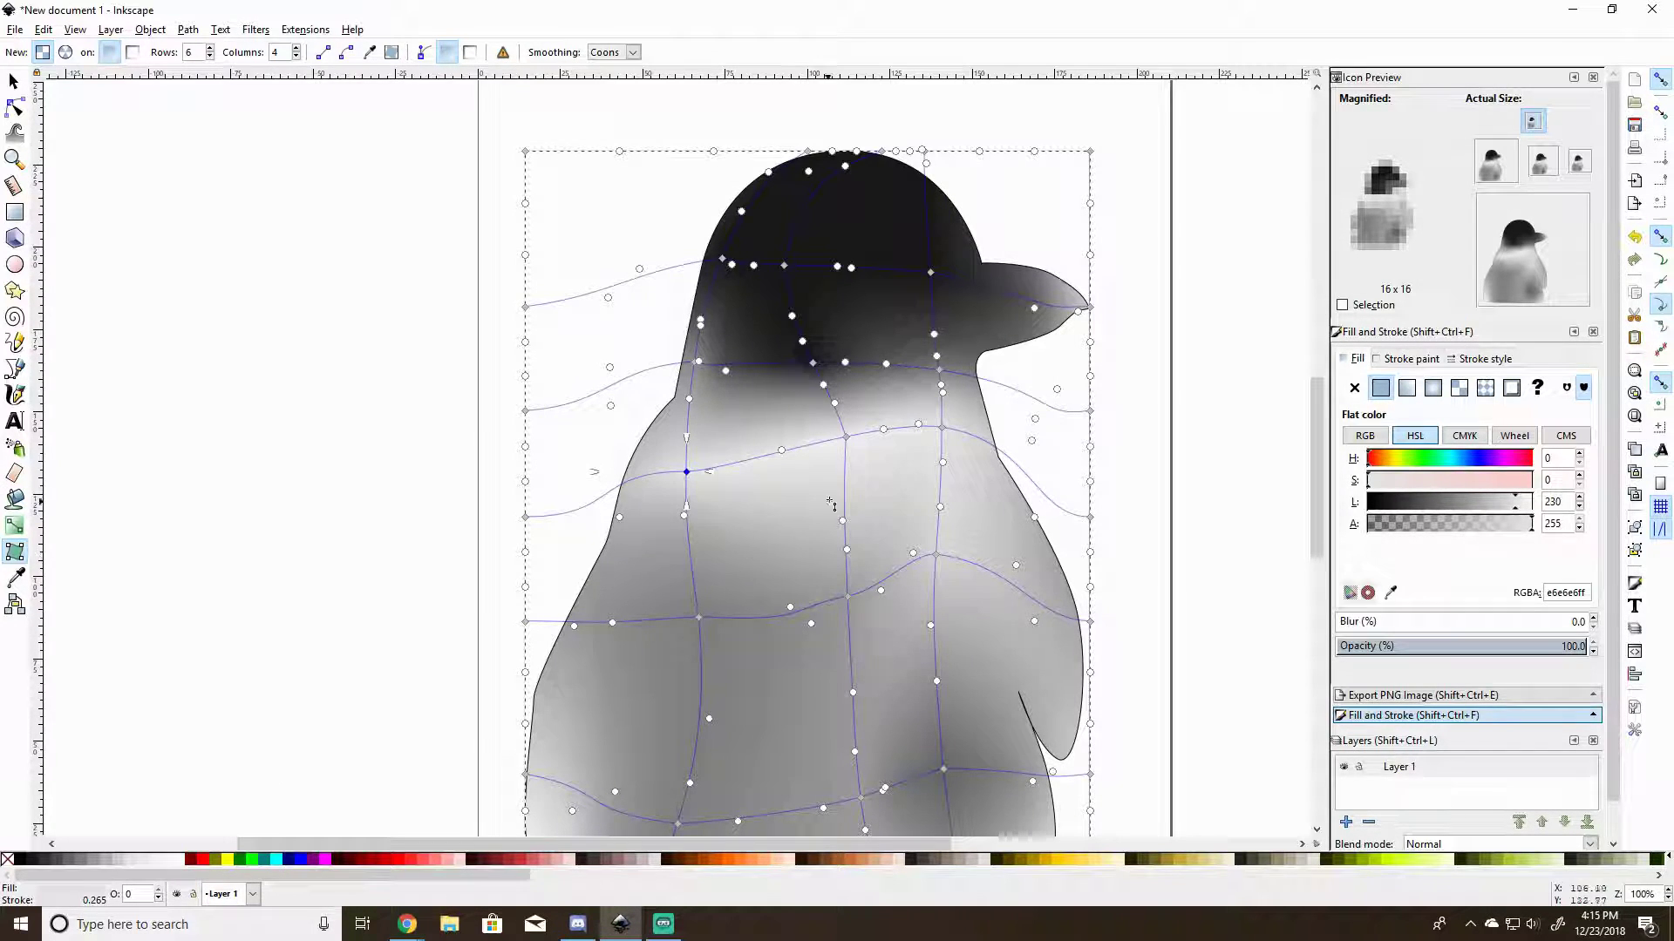
drag(798, 348, 850, 441)
click(133, 861)
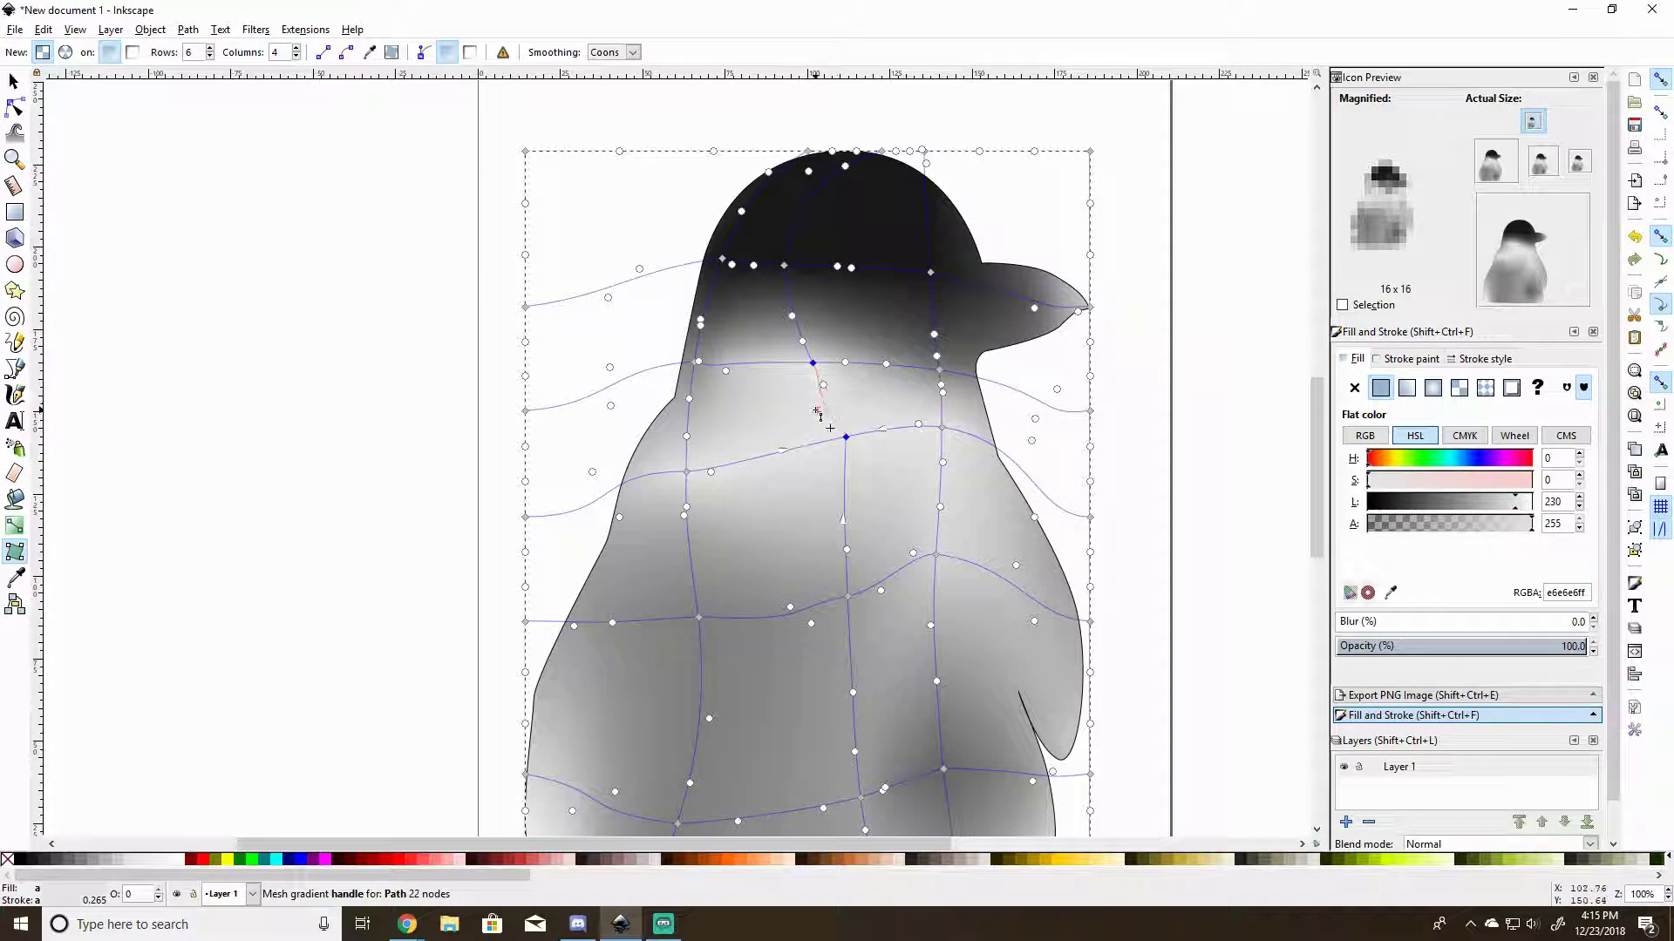
Pull the chest mesh corners lower to bend the shading, and set the right chest corner to 10% Gray.
mouse_move(820, 414)
mouse_down()
mouse_move(844, 429)
mouse_move(811, 377)
mouse_move(834, 409)
mouse_up()
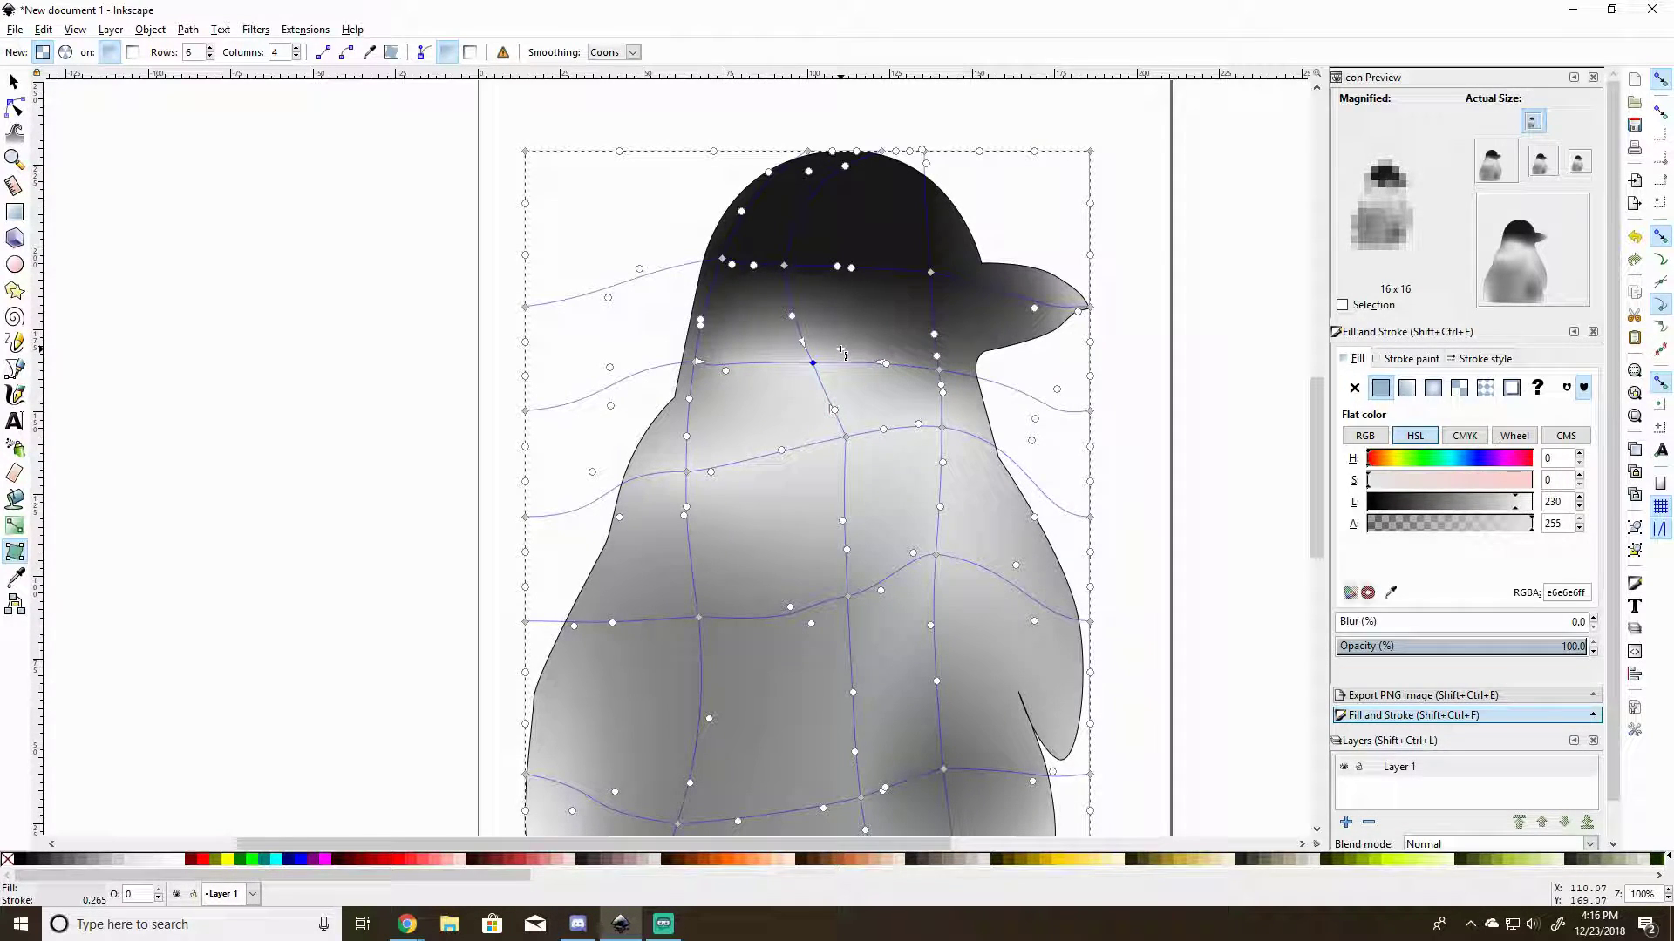
drag(846, 438, 821, 468)
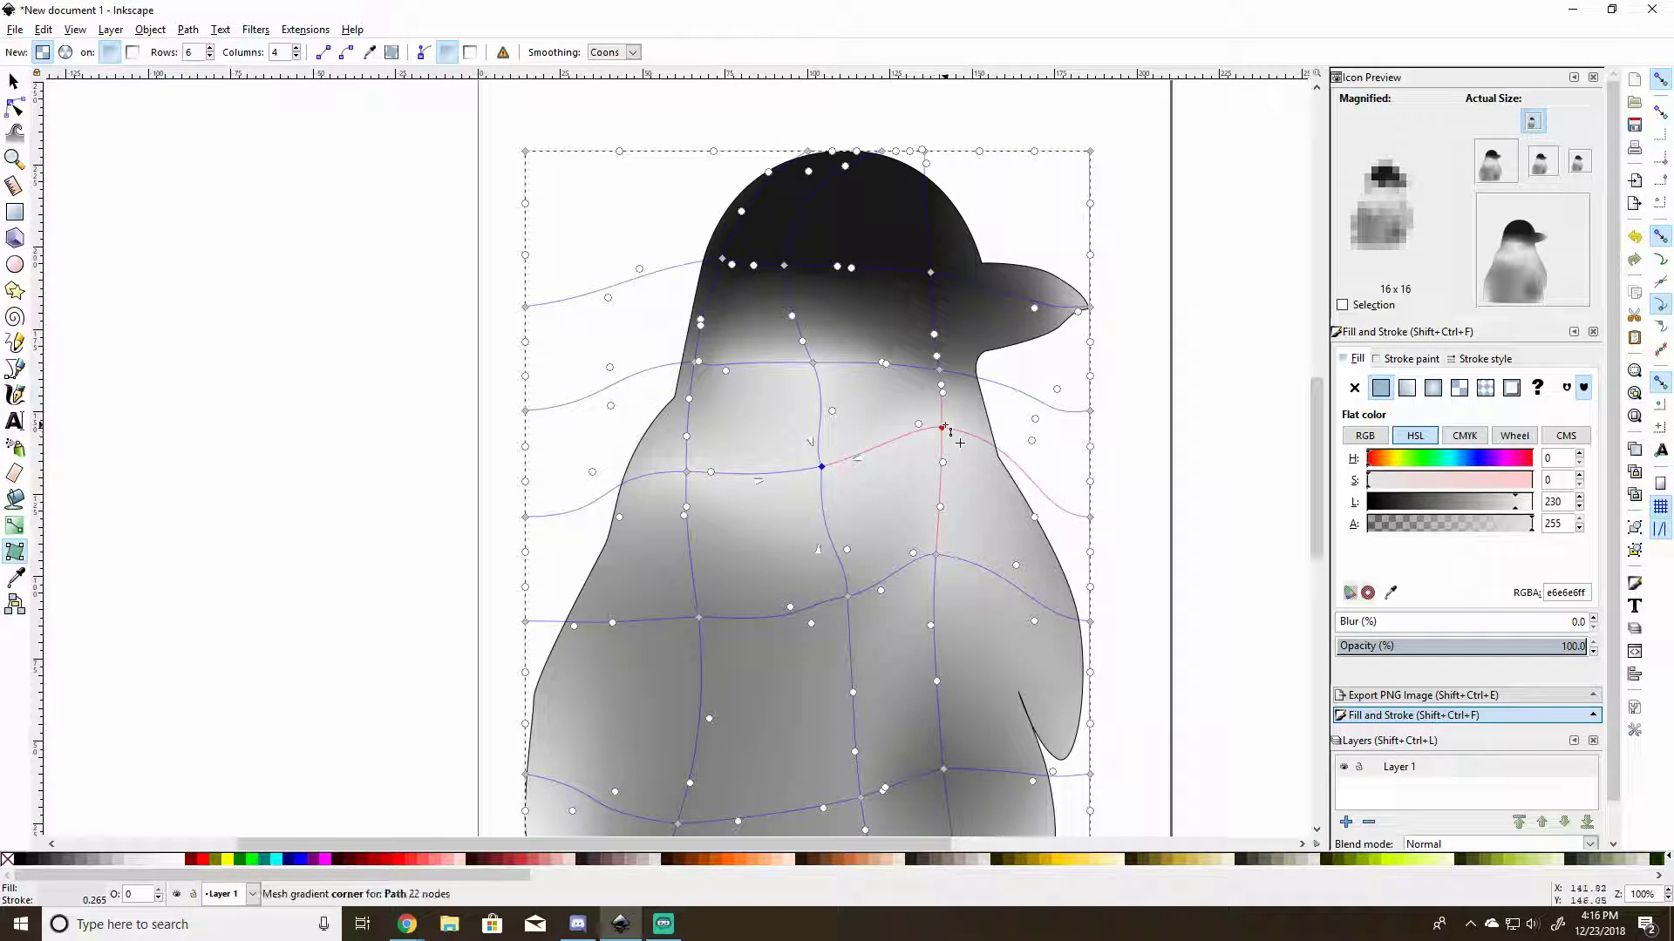
drag(942, 428, 940, 469)
click(938, 370)
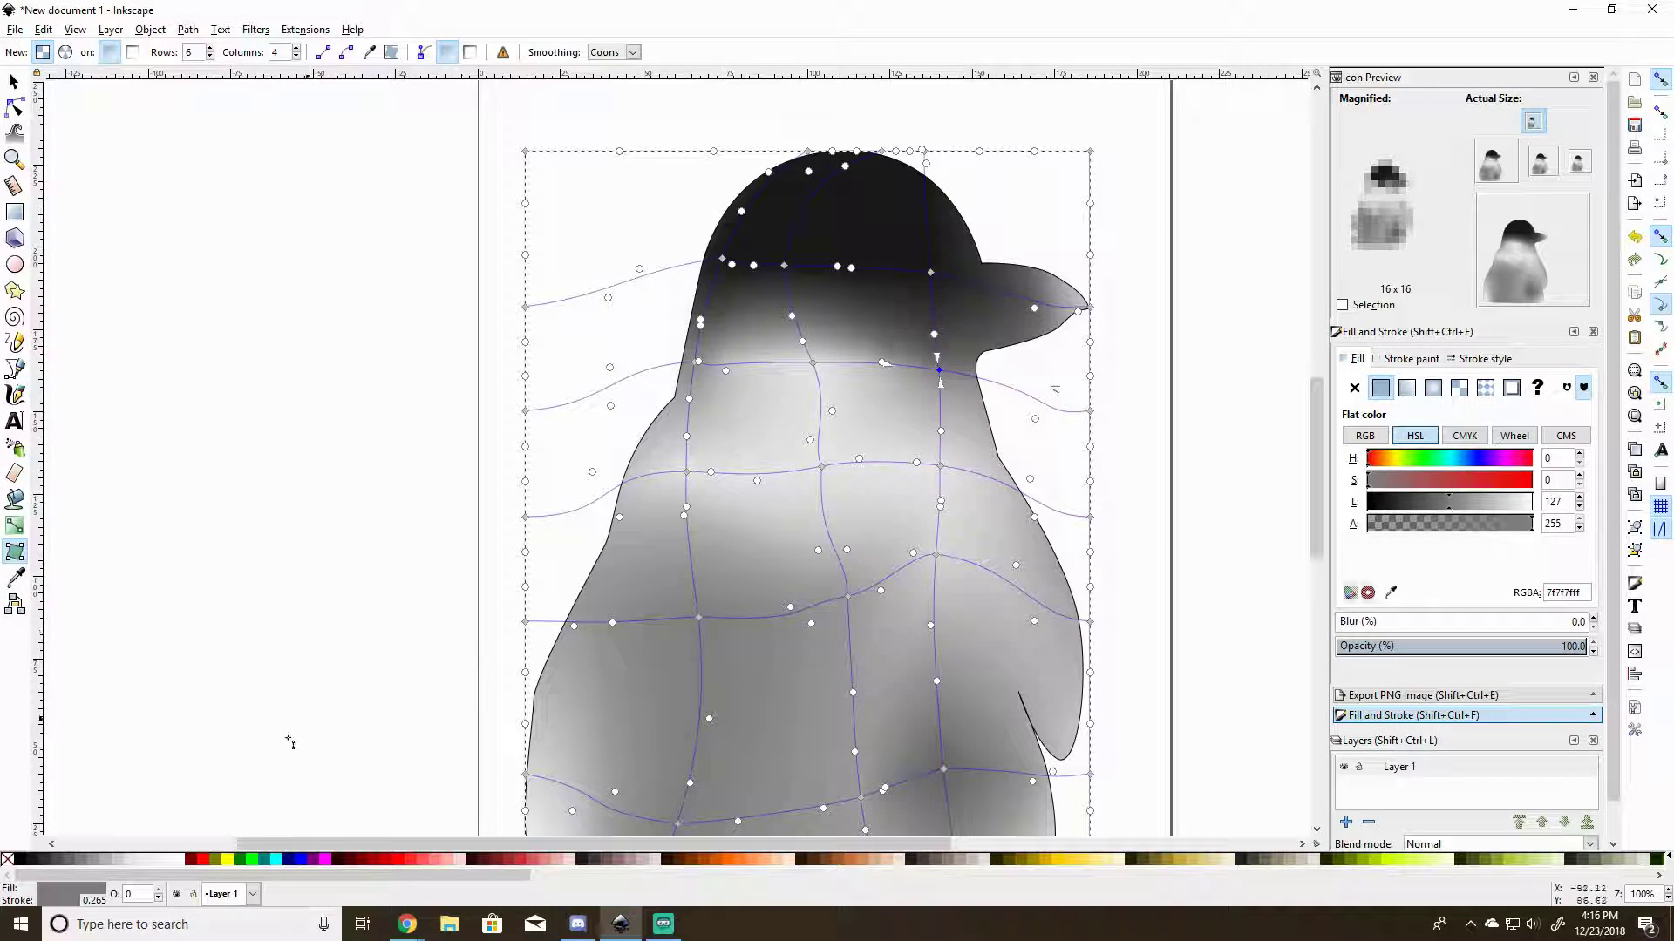
click(134, 863)
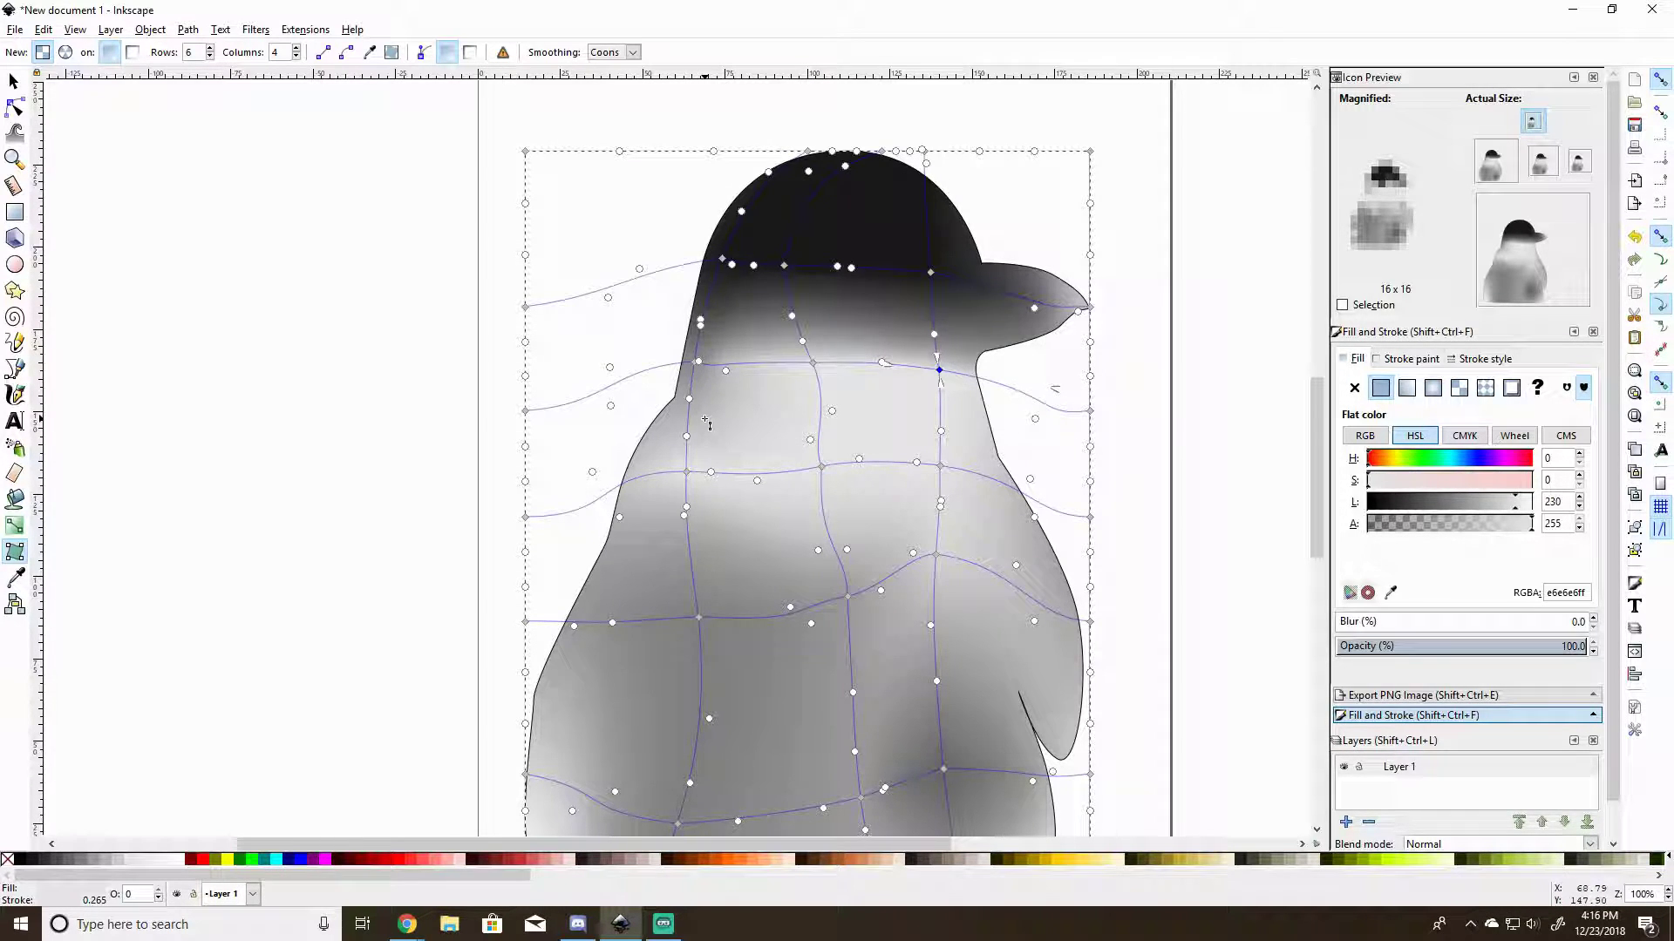
click(821, 468)
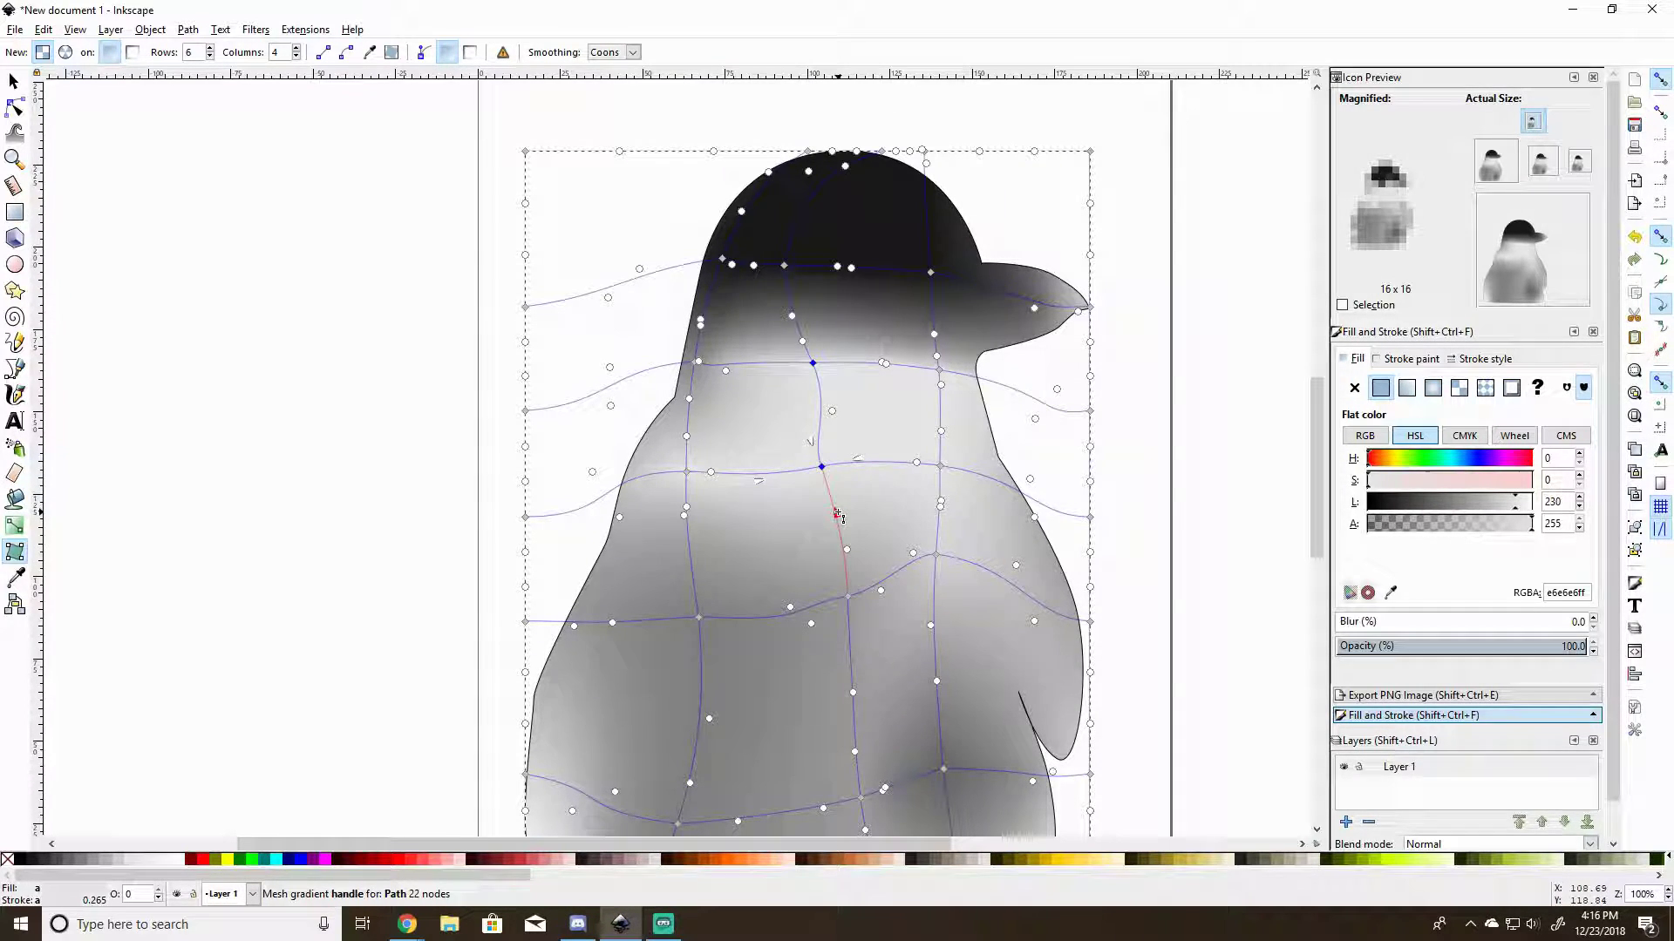
click(939, 467)
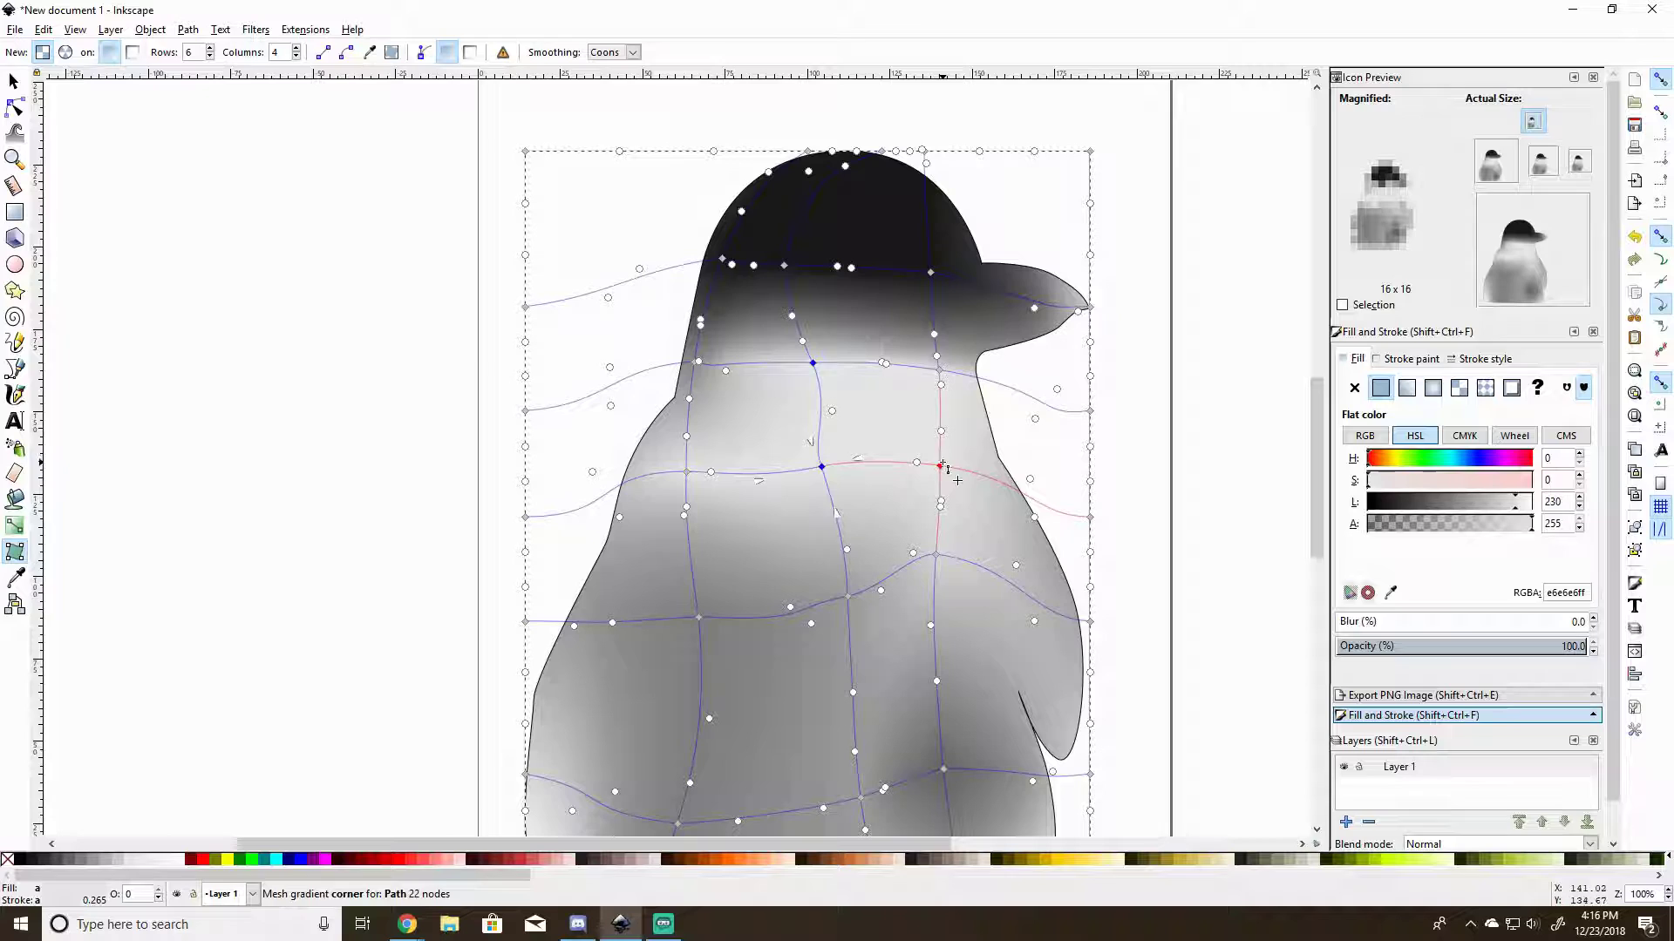
click(933, 556)
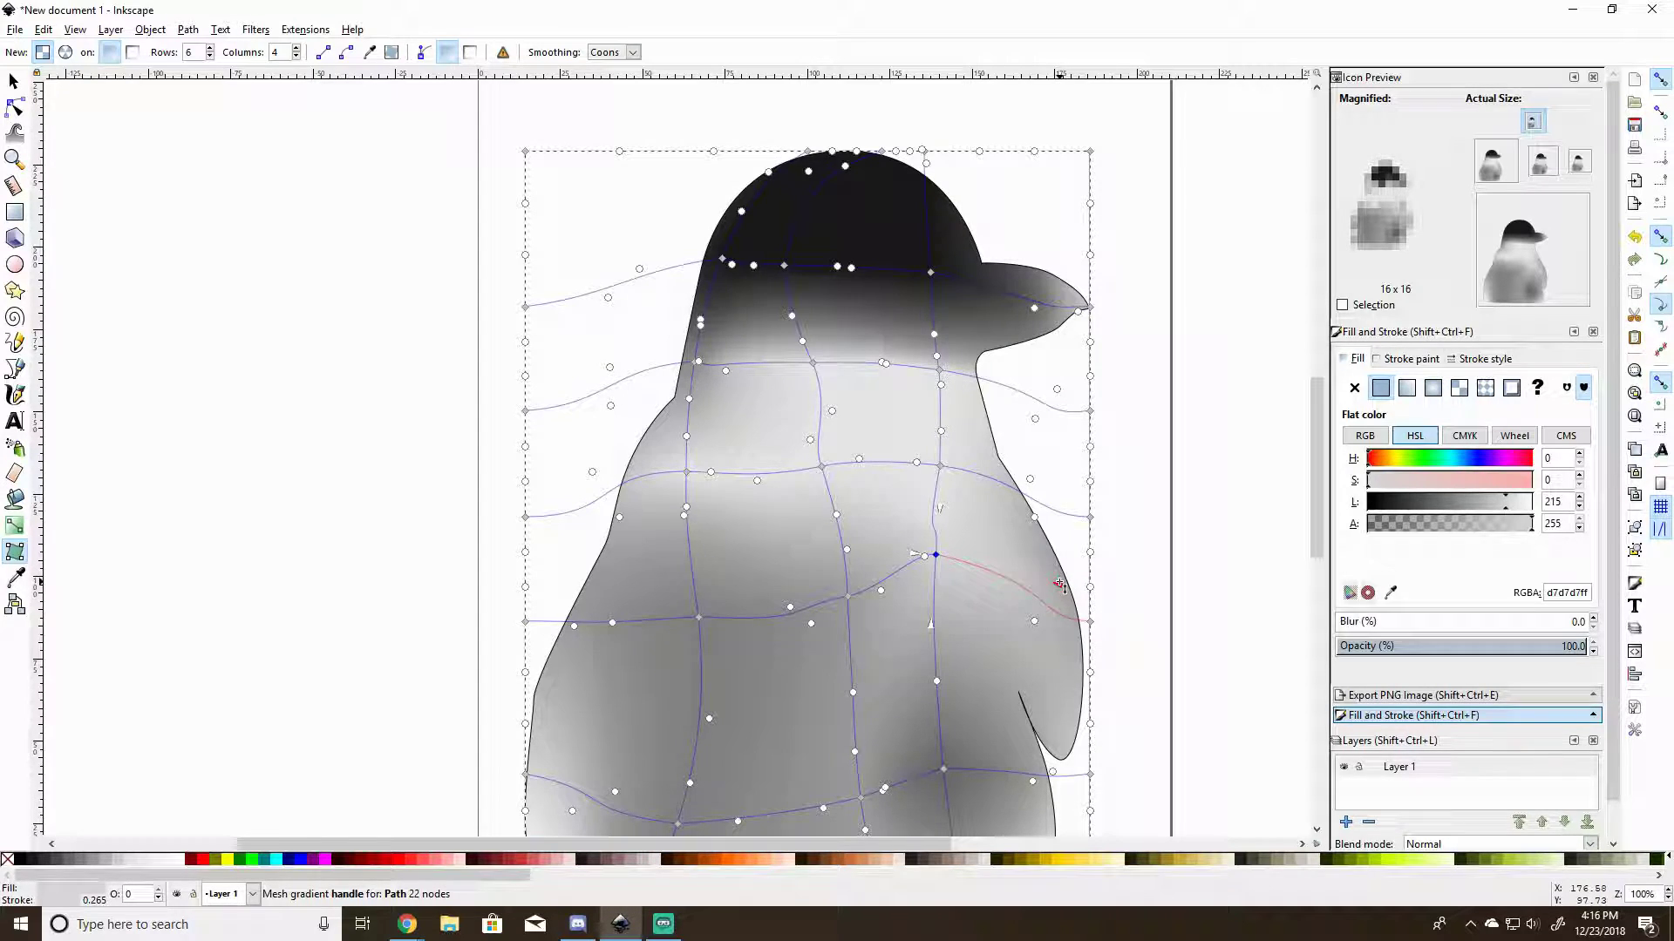
click(941, 468)
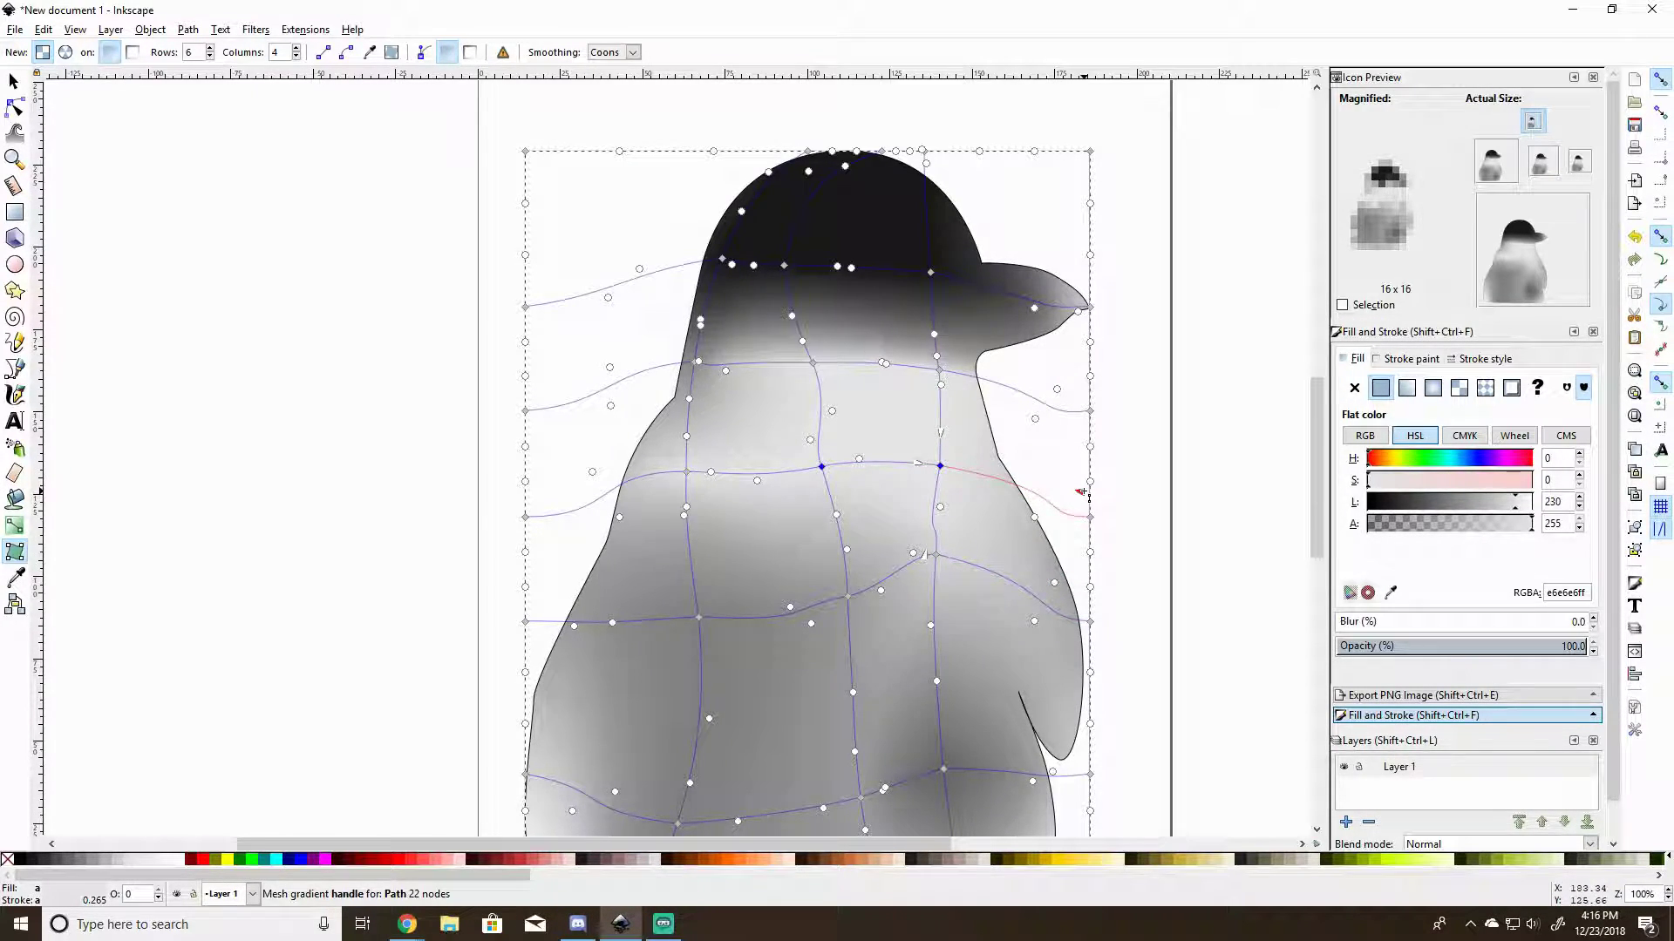
Try 40%, 50% and 60% Gray on the lower belly mesh node, keep 50% Gray, and refresh the Icon Preview.
scroll(909, 643, down, 6)
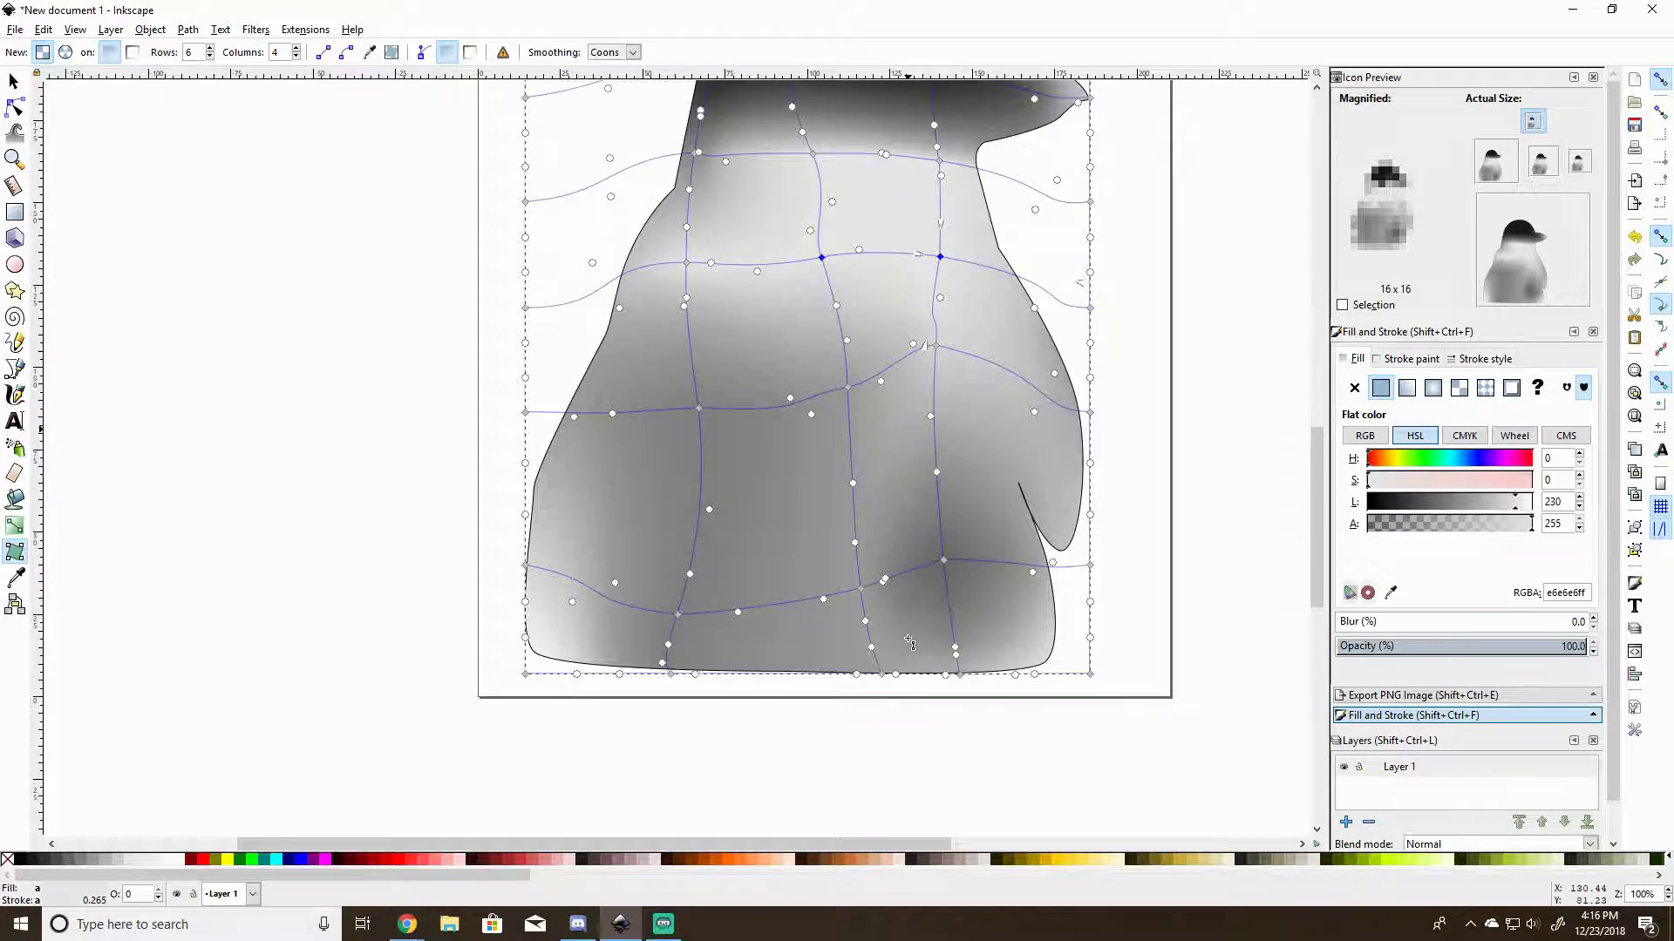
click(861, 589)
scroll(830, 634, up, 2)
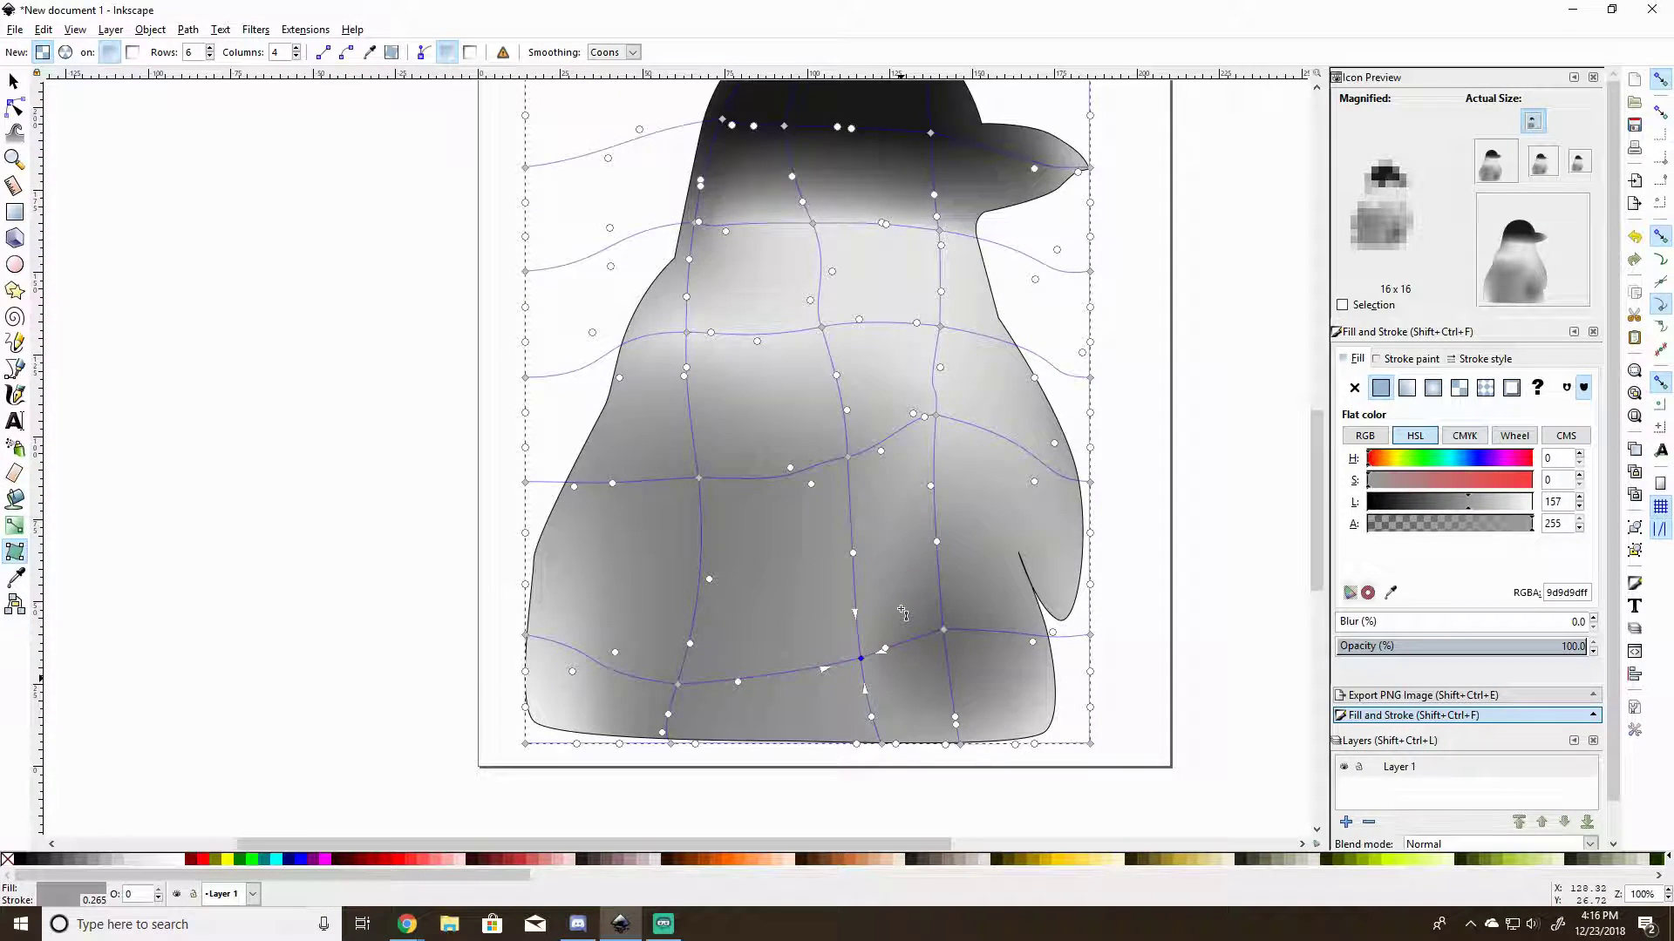
click(91, 860)
click(83, 861)
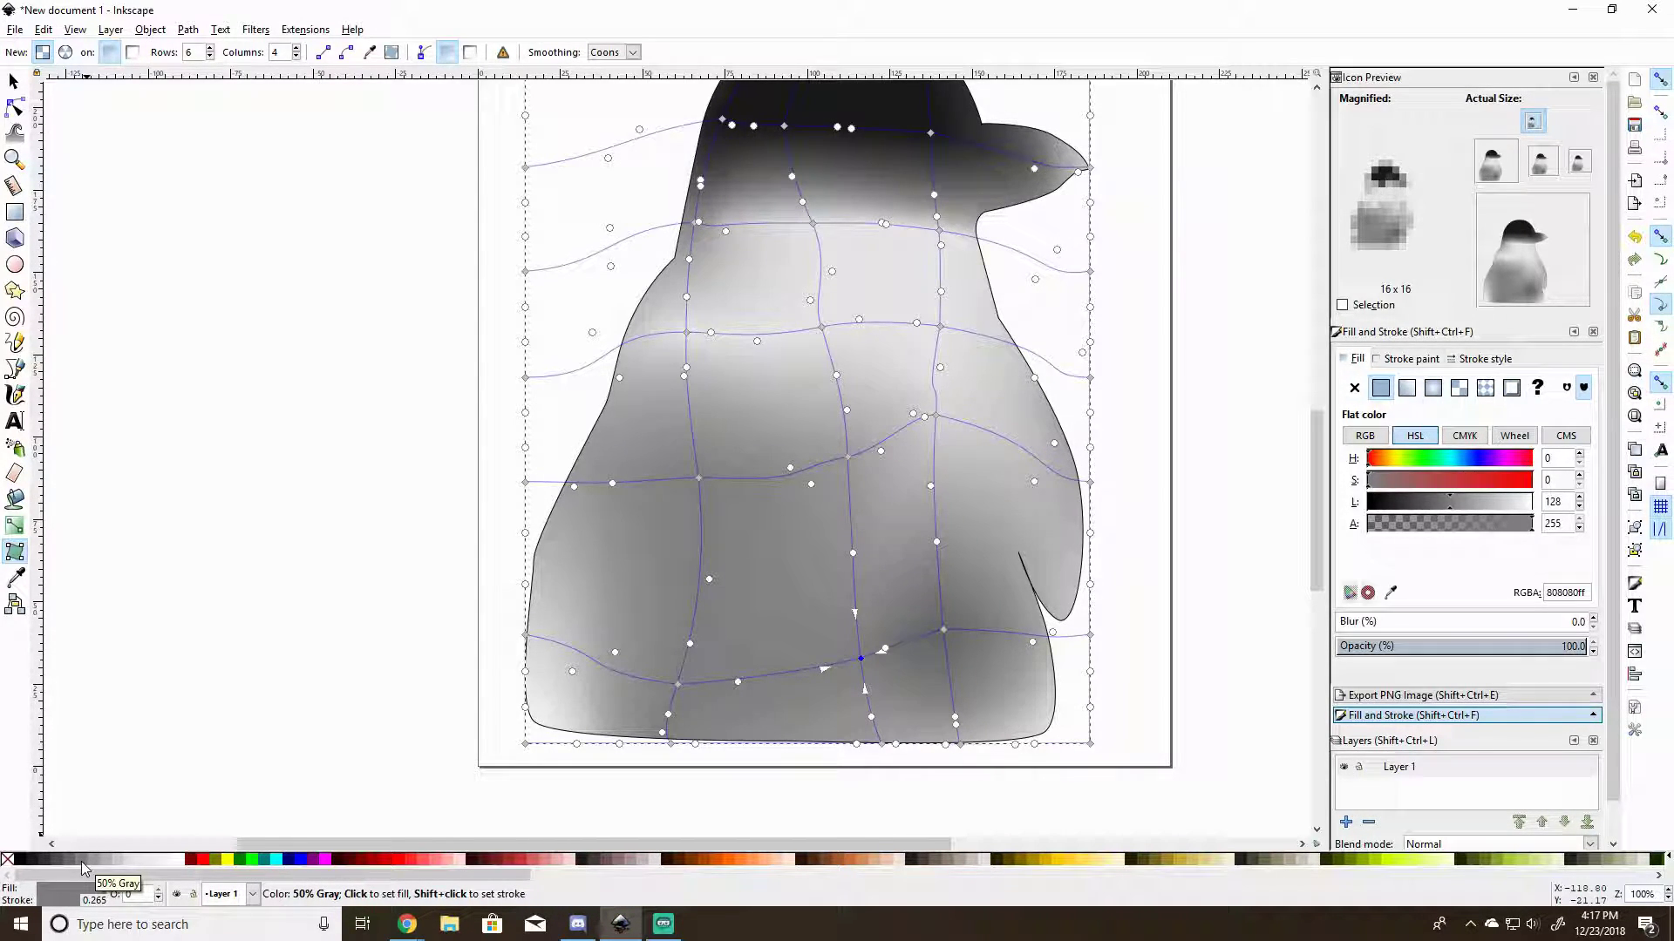
click(69, 862)
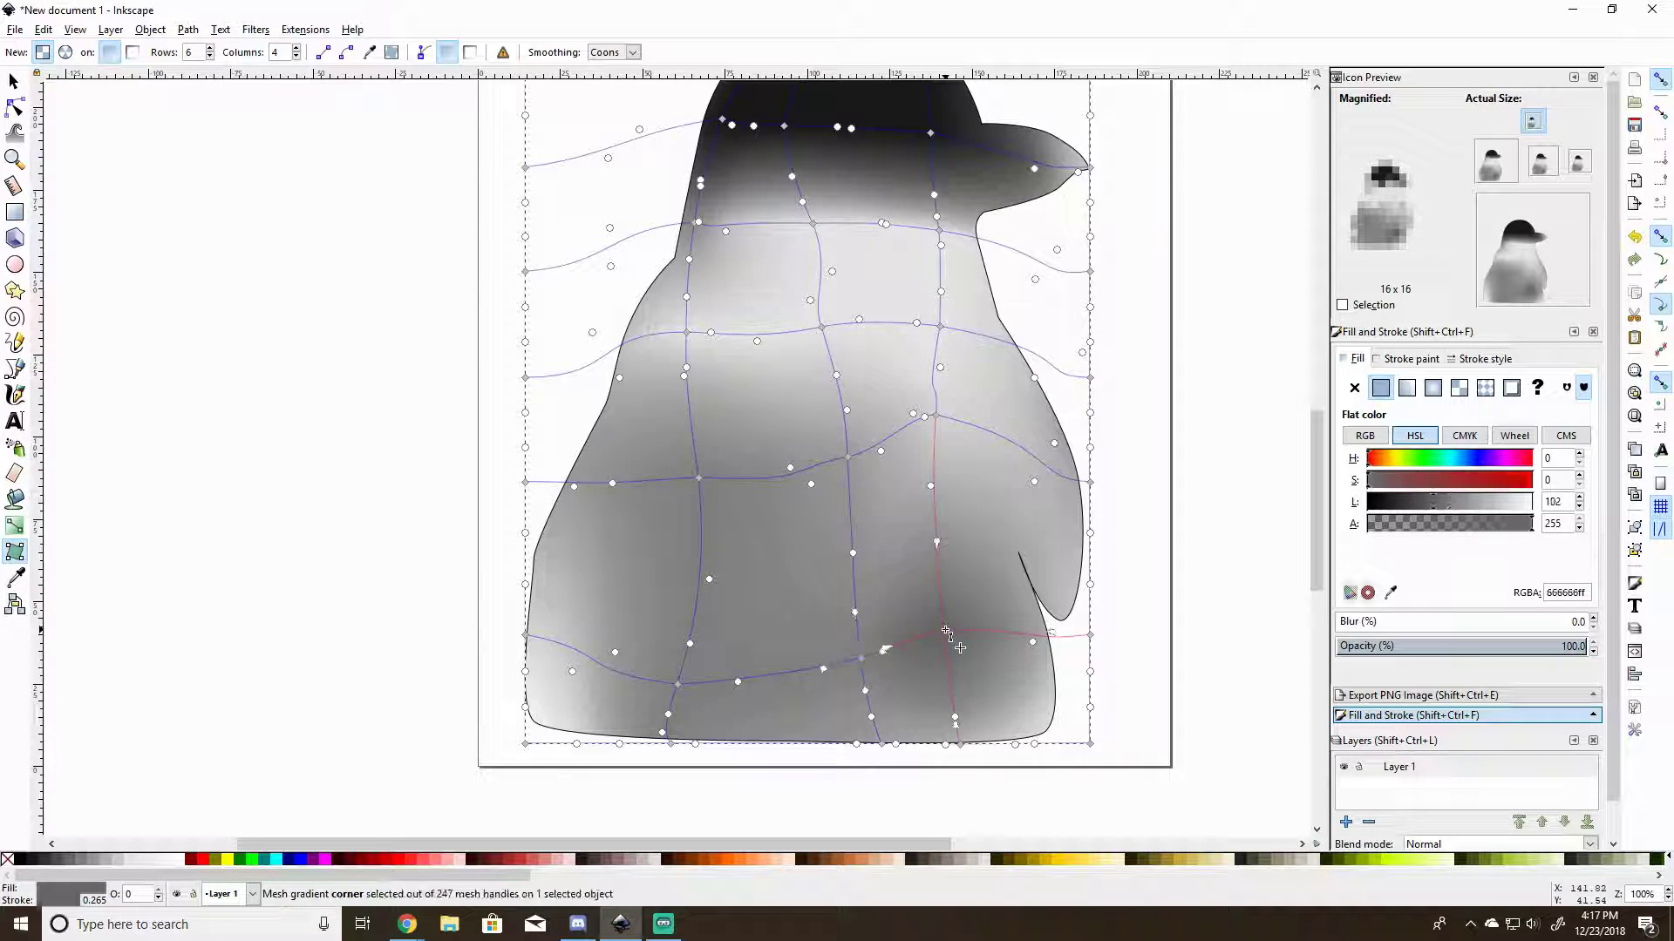
click(82, 861)
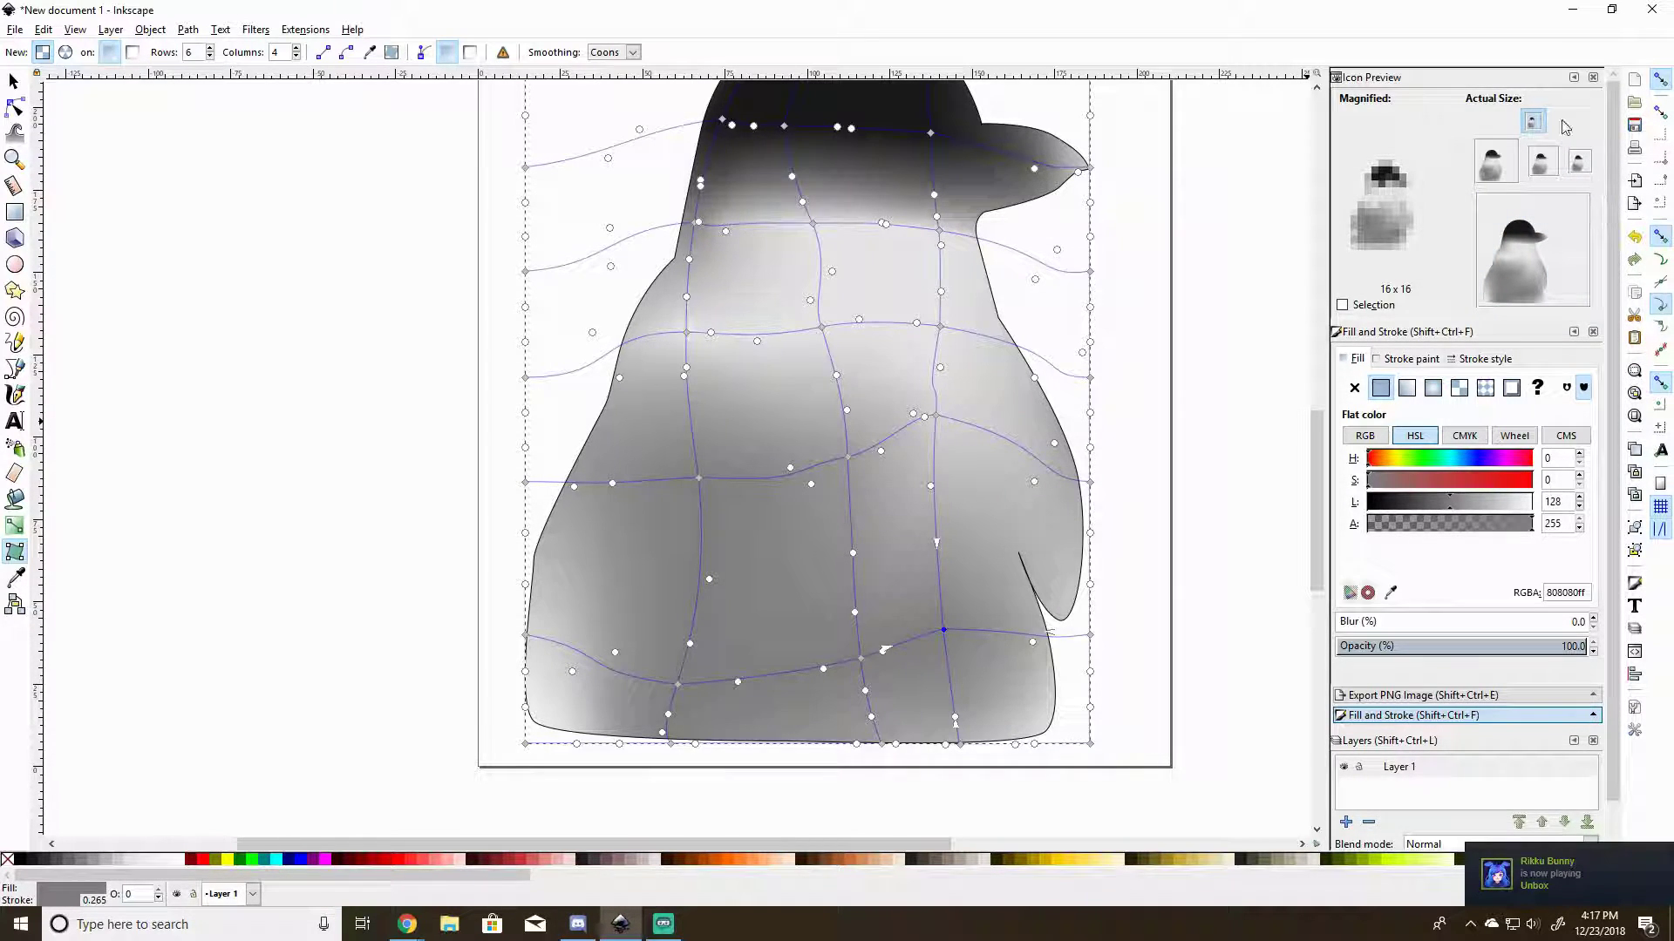
click(1534, 124)
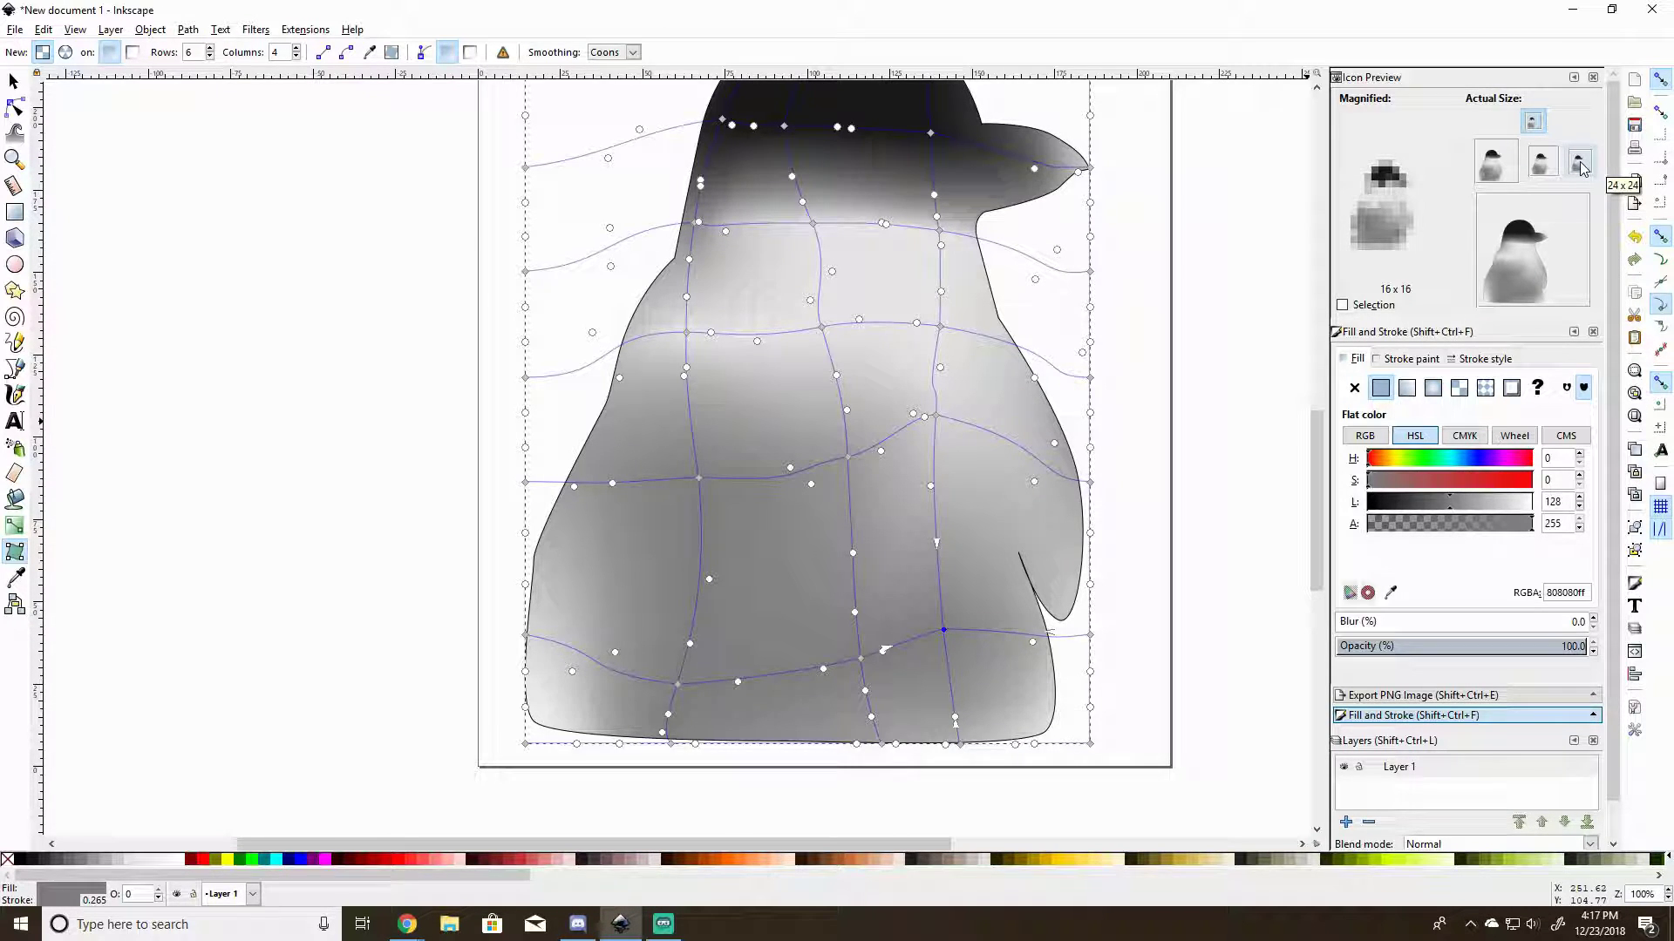
Lock Layer 1 from the status bar, then add a layer named 'face' above it.
scroll(1155, 514, up, 4)
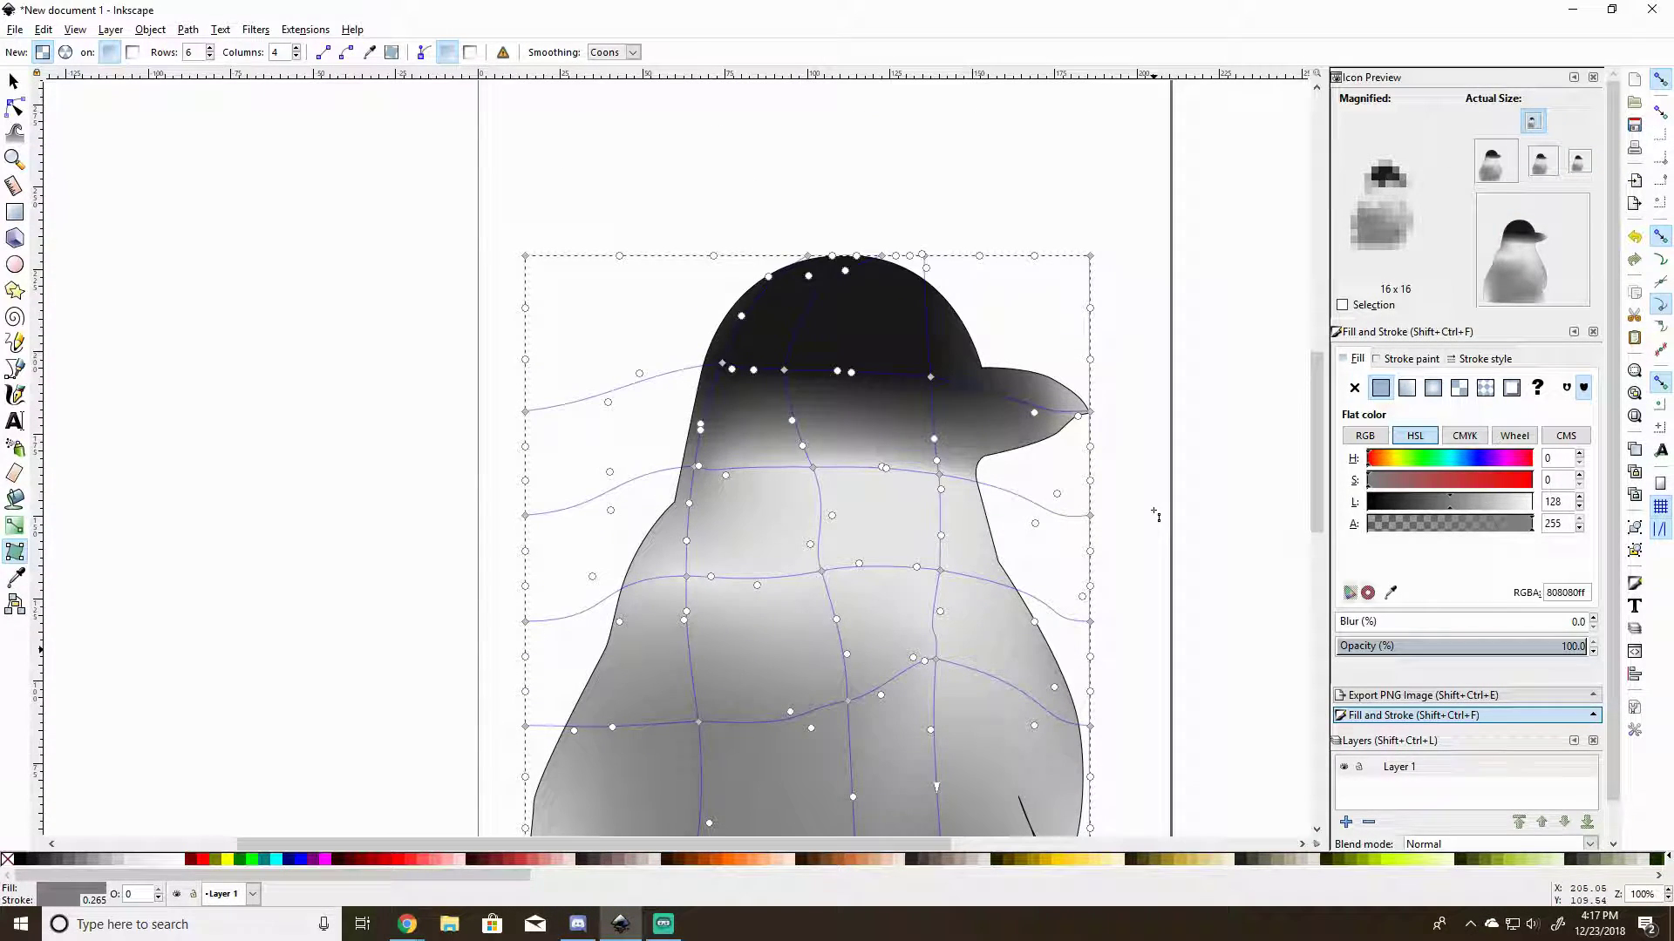
scroll(1155, 514, down, 4)
scroll(1155, 514, up, 1)
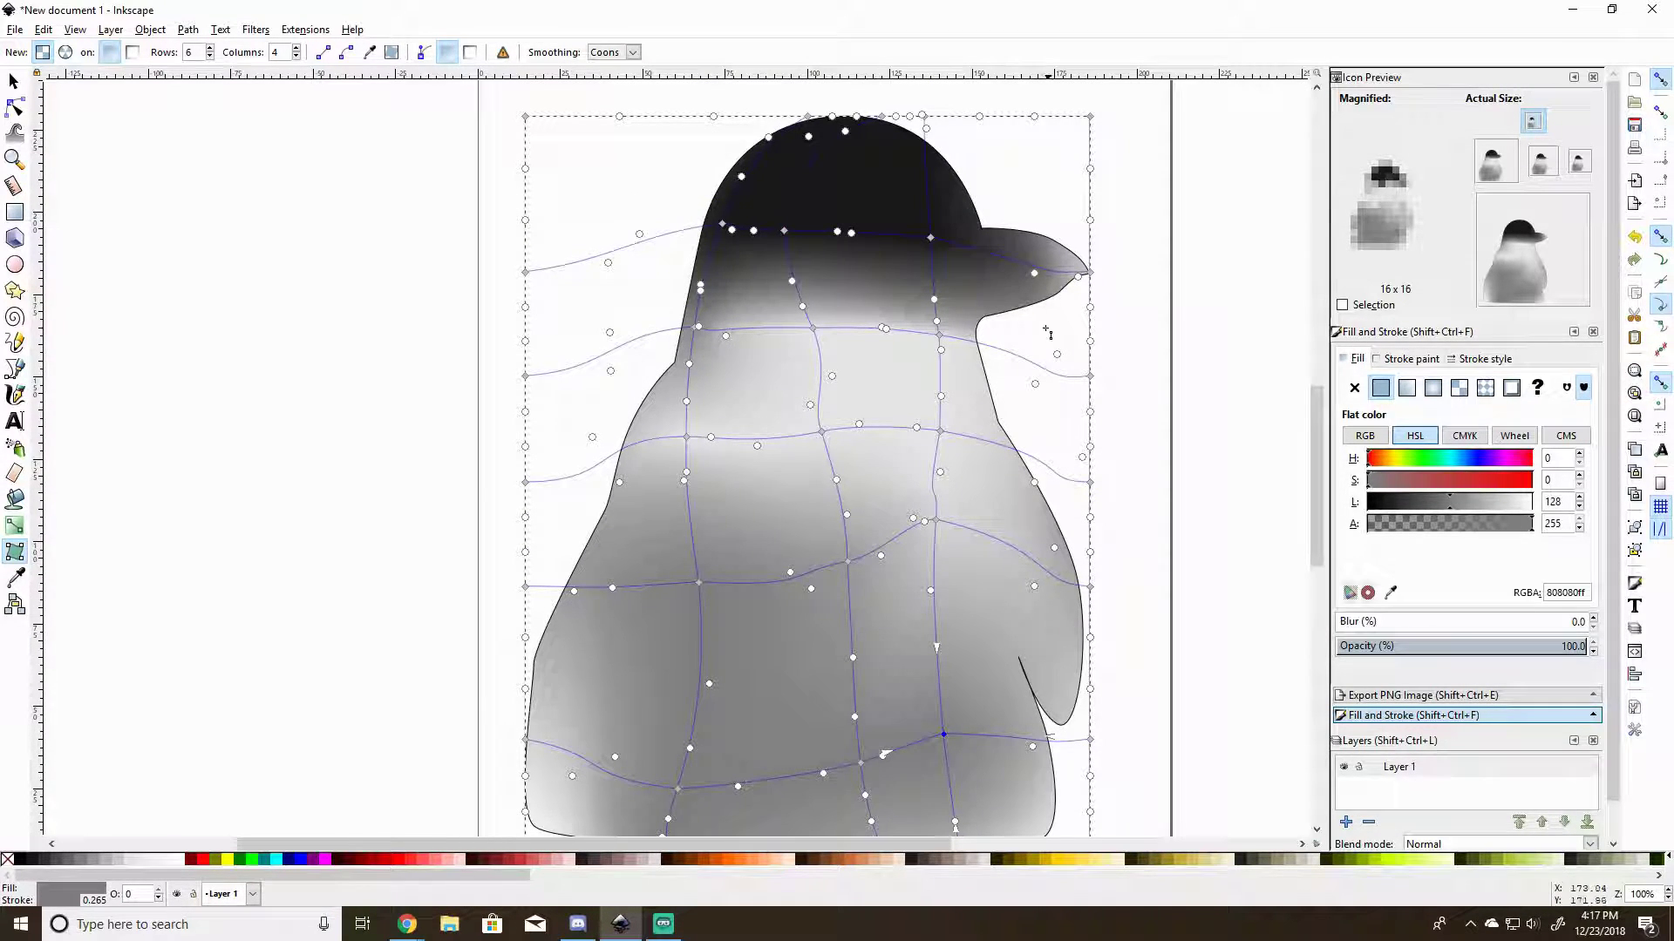
click(194, 894)
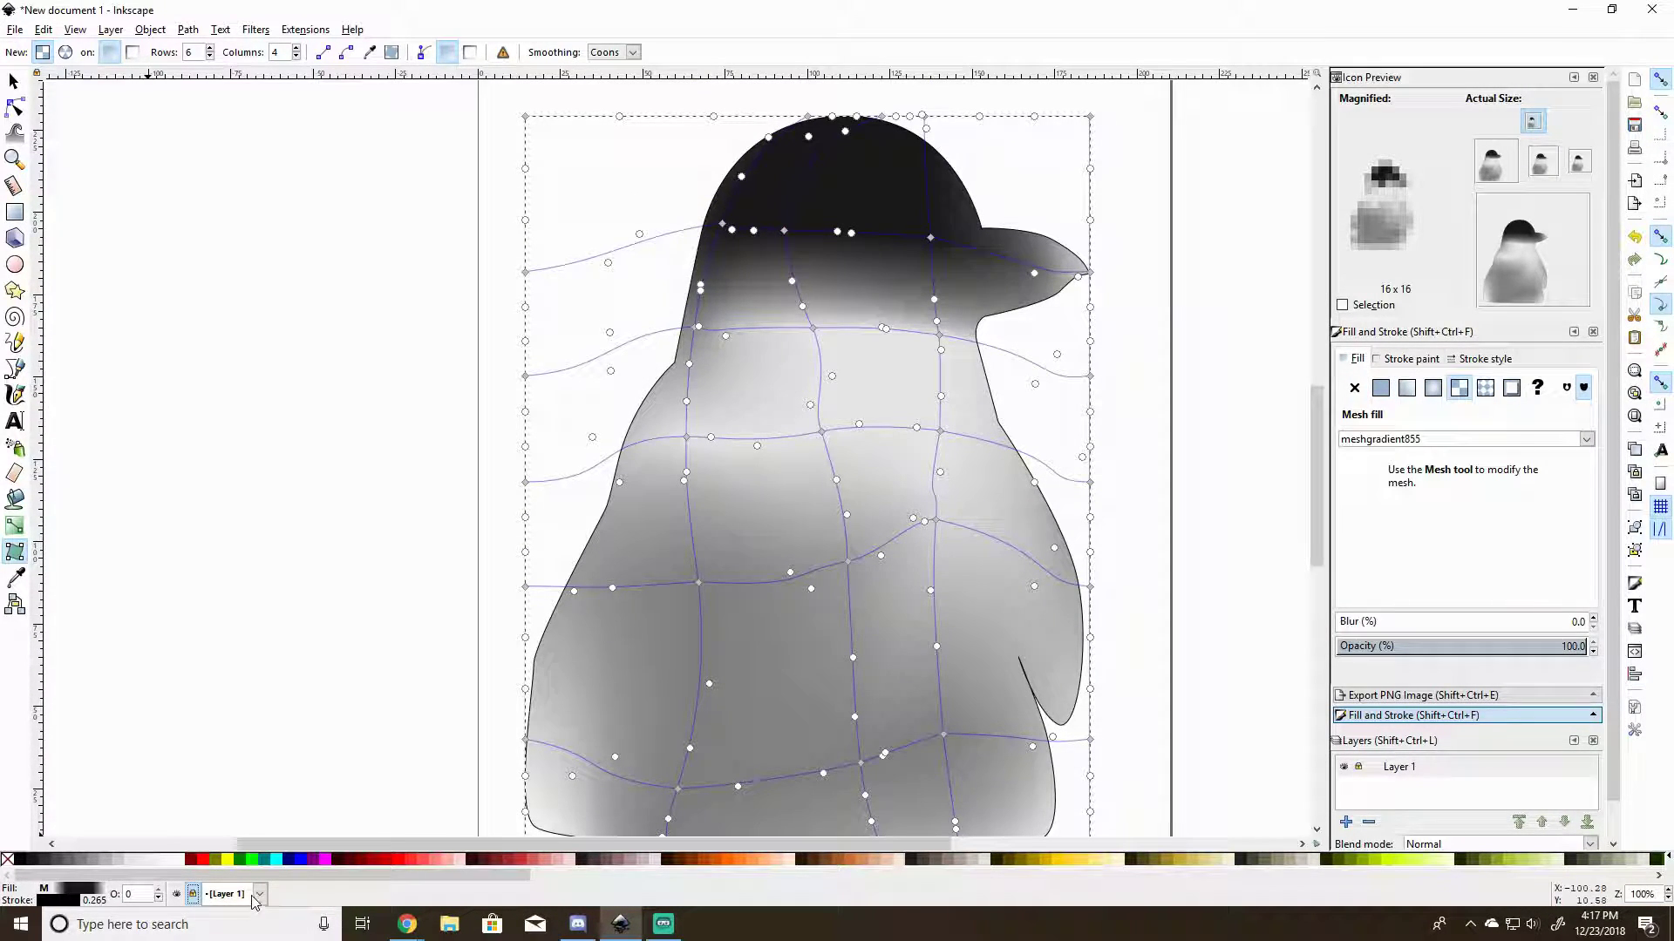
click(110, 30)
click(153, 49)
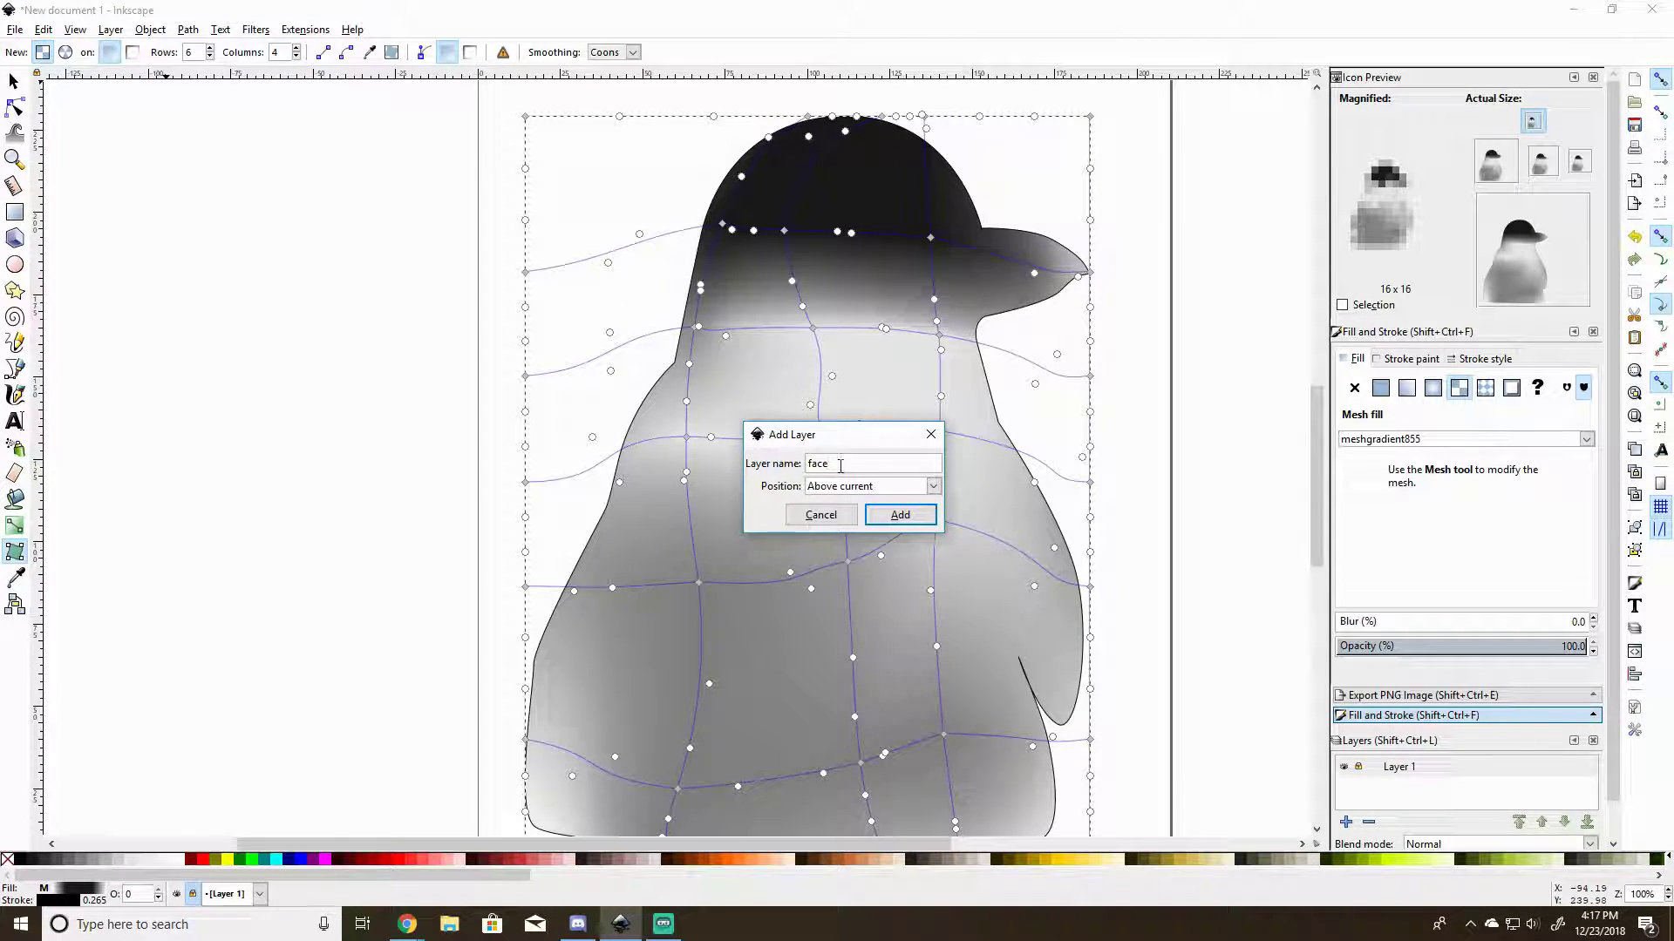
click(900, 515)
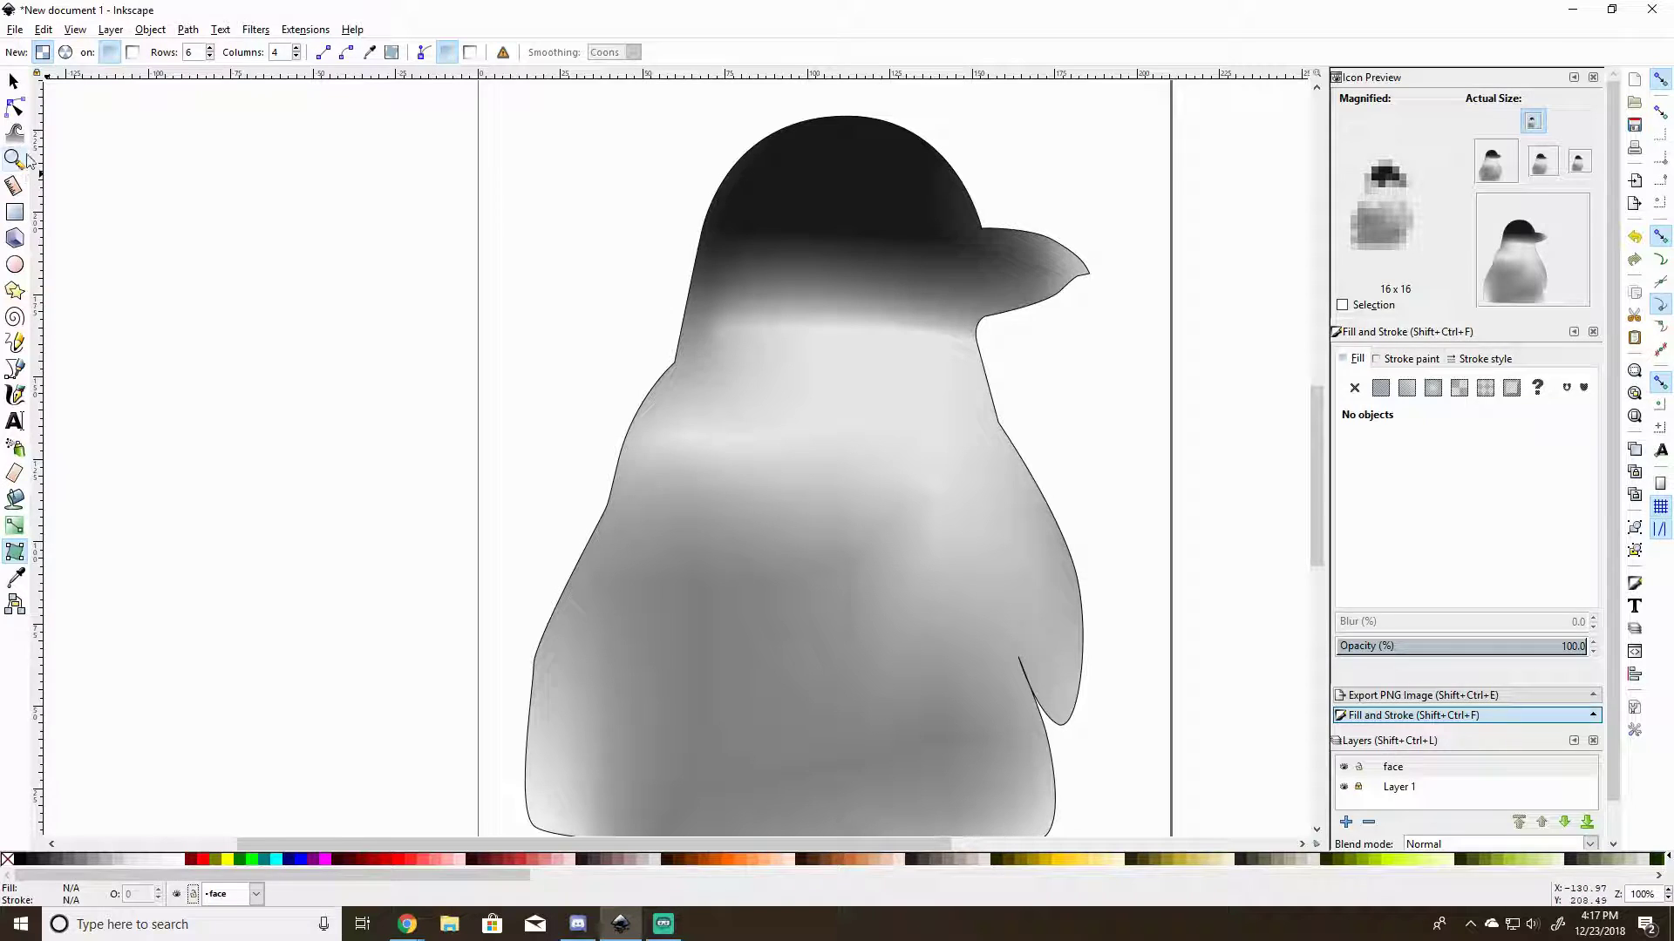
Draw a closed Bezier face outline around the head, from below the beak back to its start.
click(15, 369)
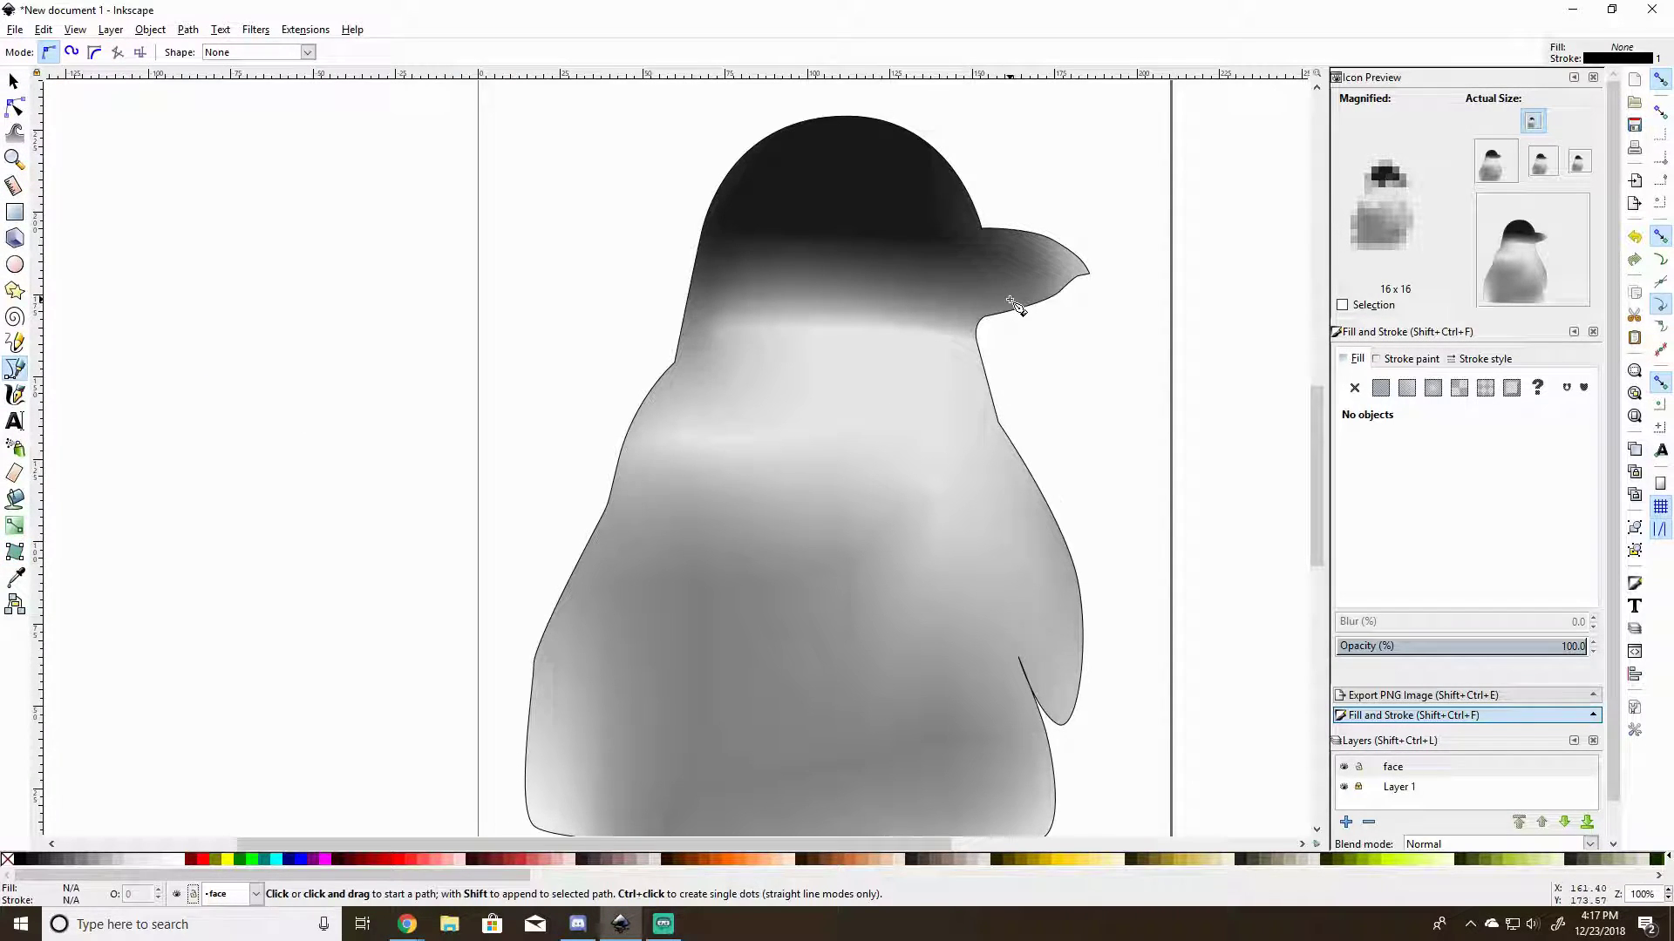
scroll(1014, 305, up, 4)
click(893, 408)
drag(920, 400, 938, 355)
drag(774, 319, 751, 373)
drag(742, 431, 951, 476)
click(977, 471)
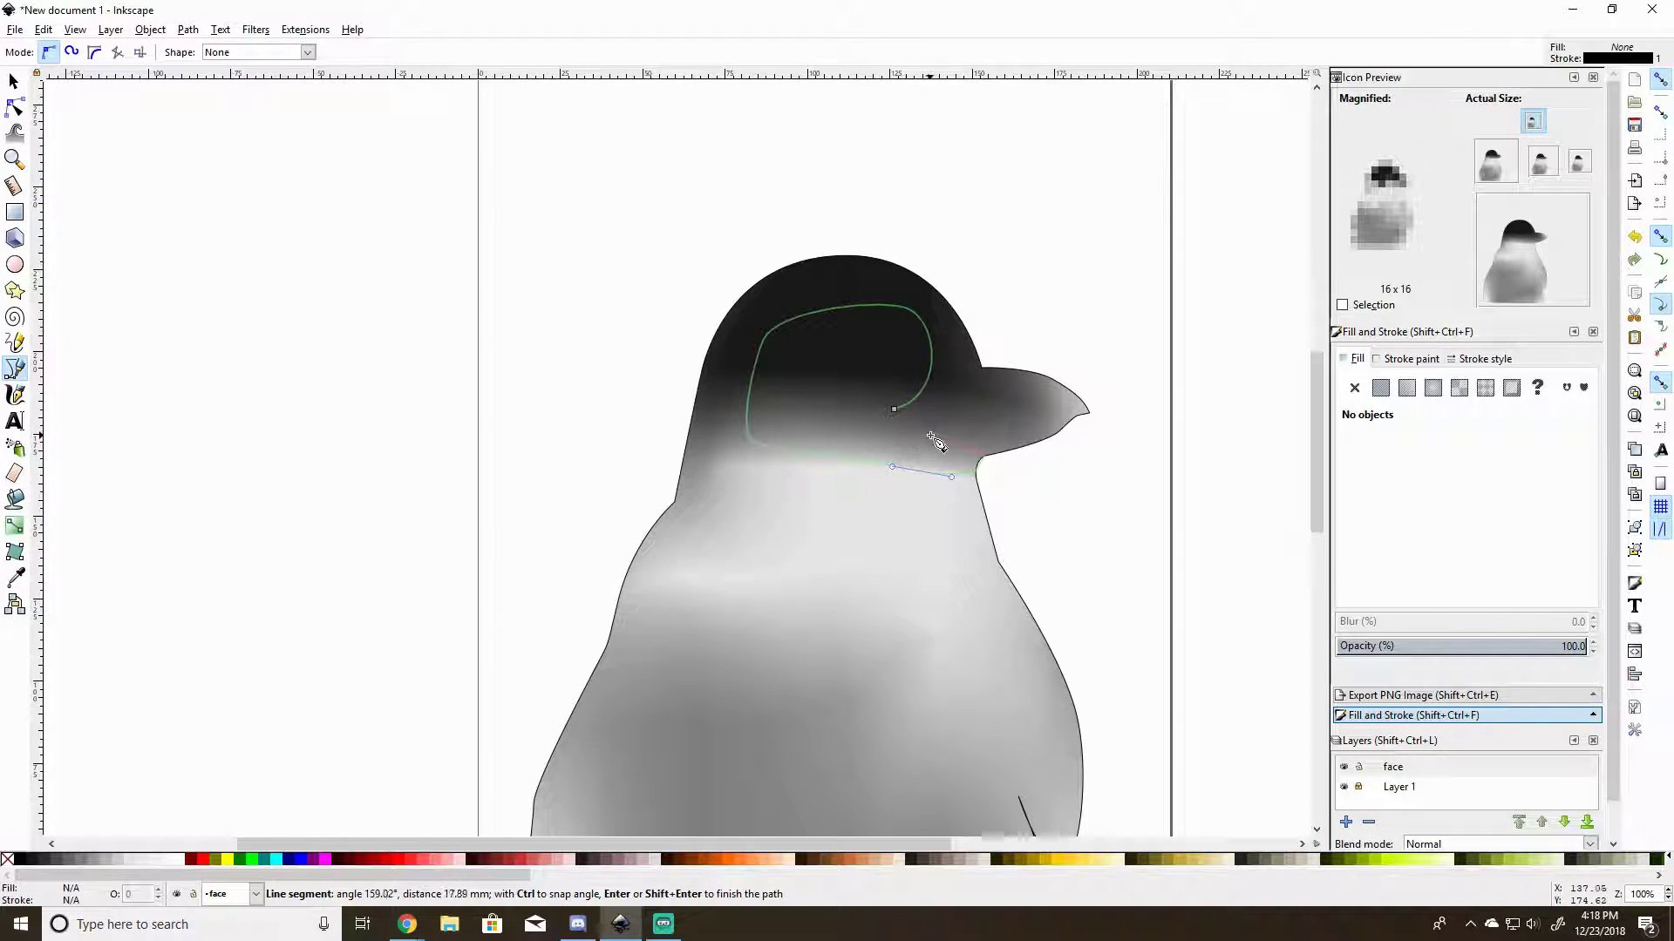
drag(935, 439, 924, 430)
click(893, 409)
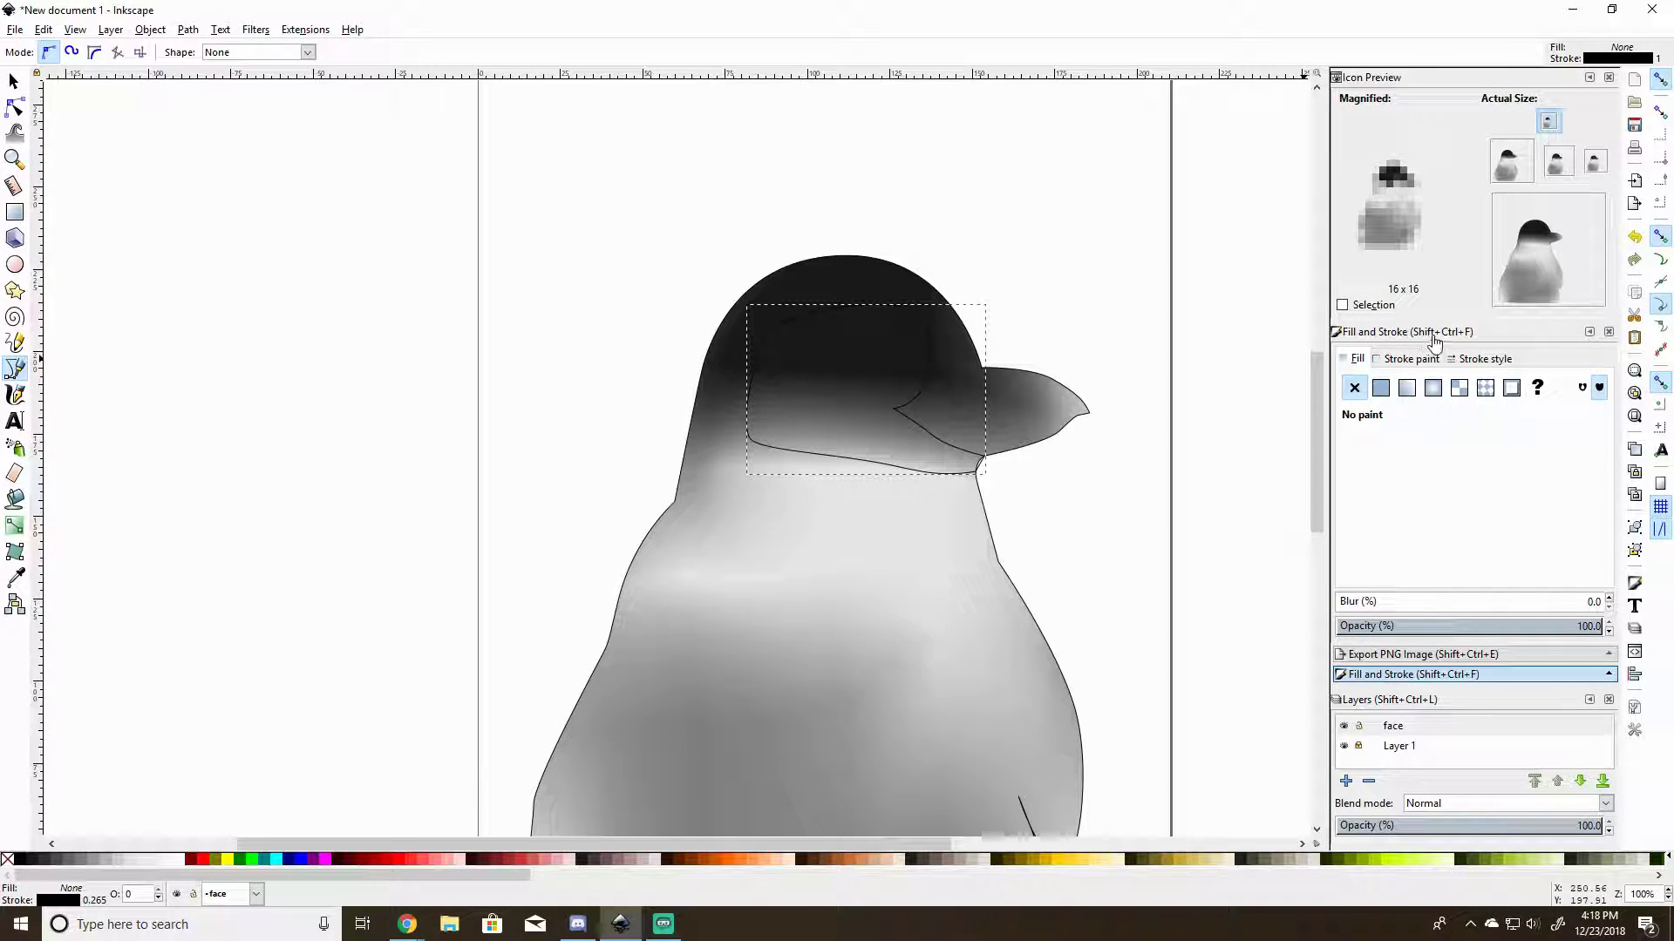
Give the face shape a flat ffffff fill and no stroke.
click(1380, 388)
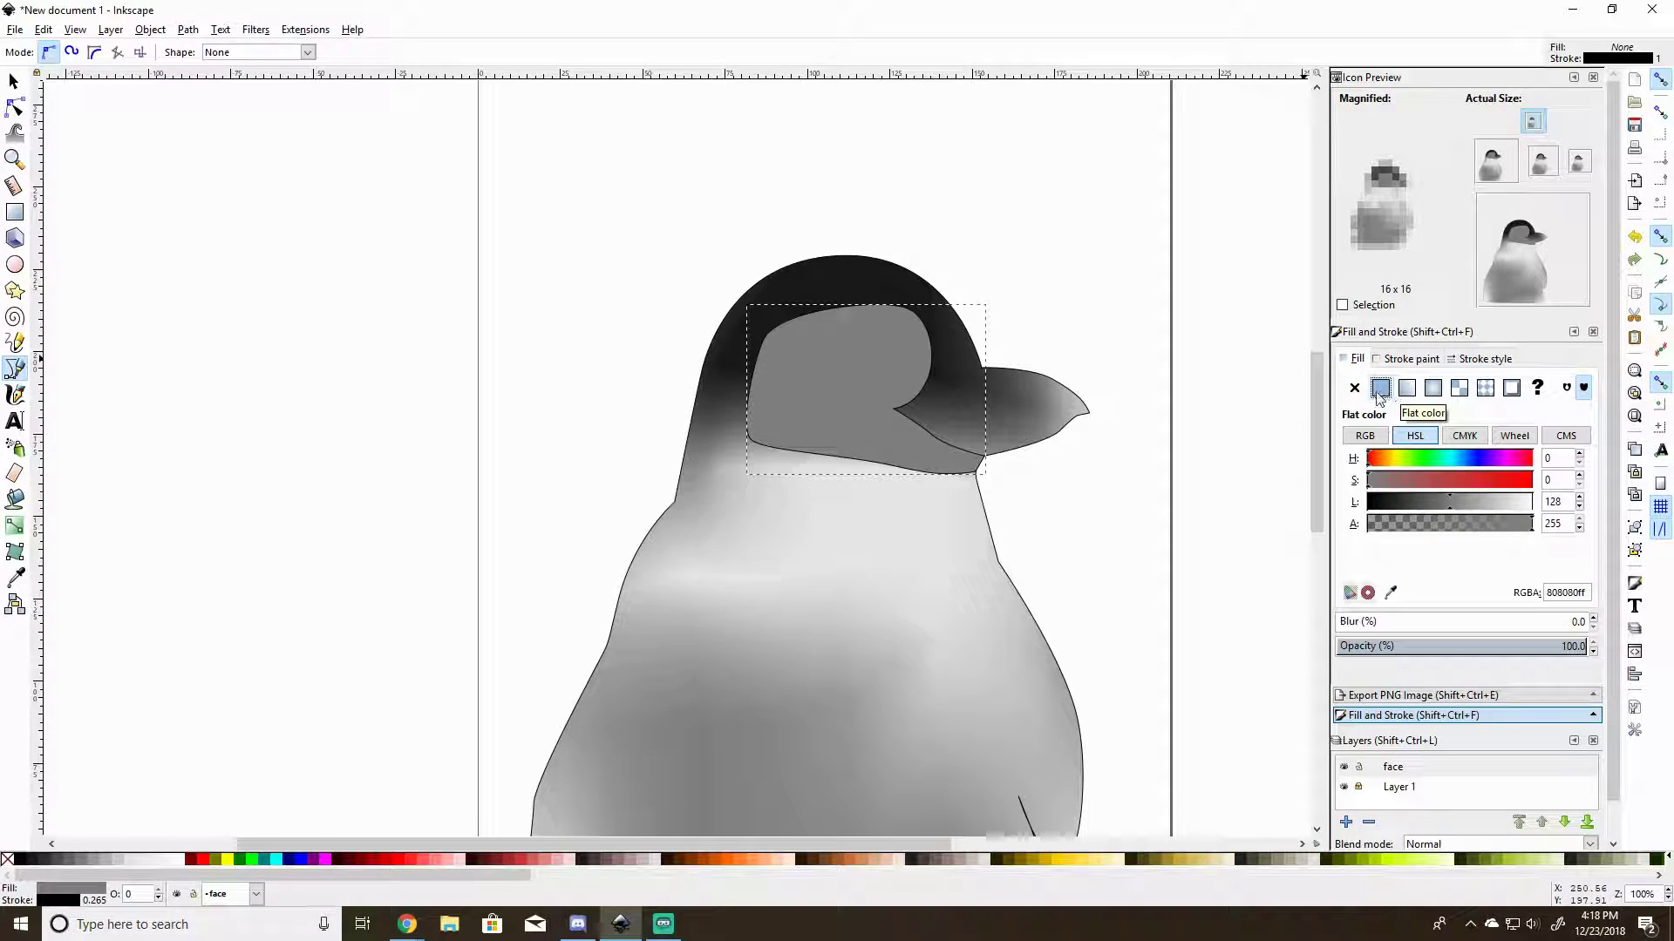
click(1390, 593)
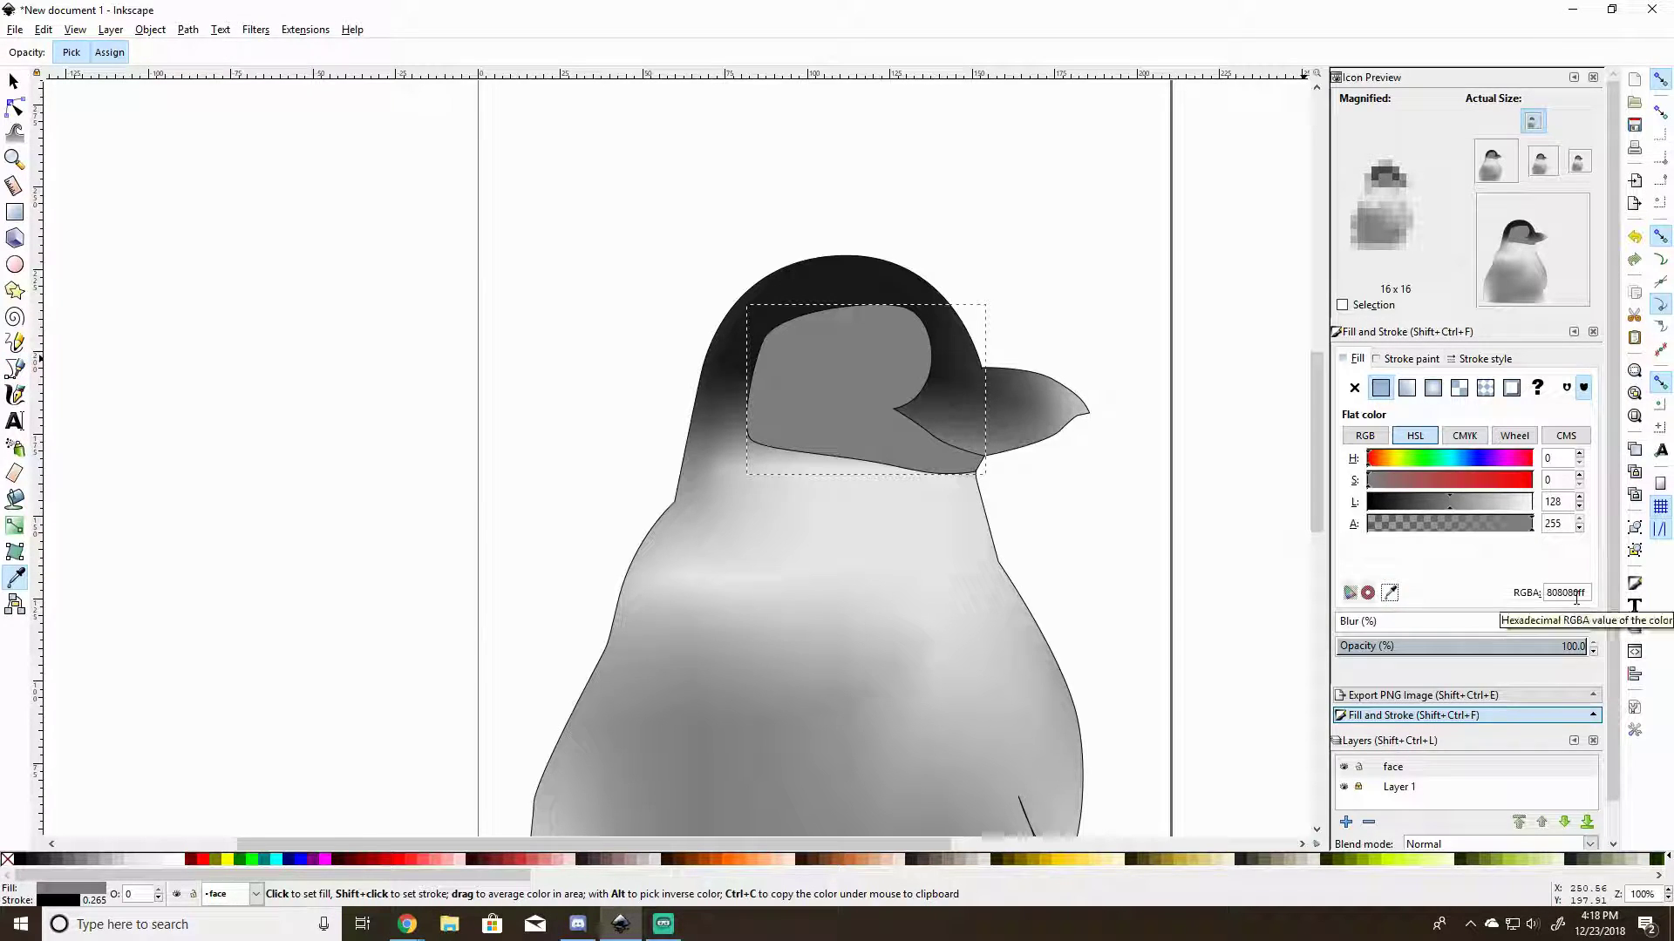
drag(1581, 593, 1534, 593)
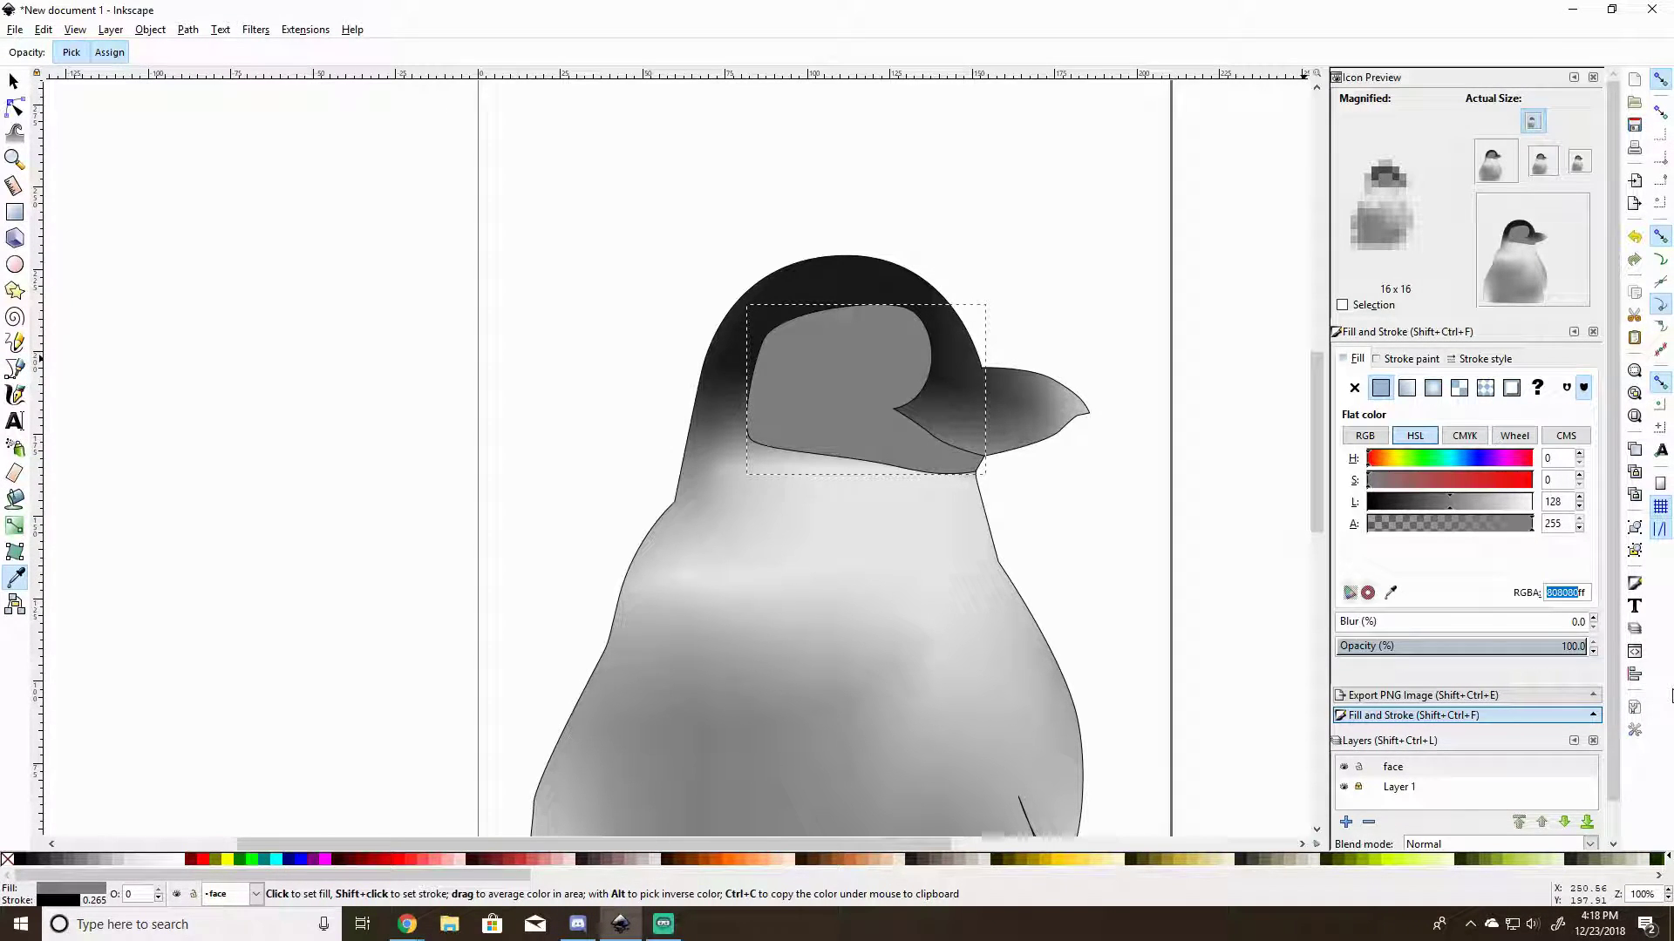
text(ffffff)
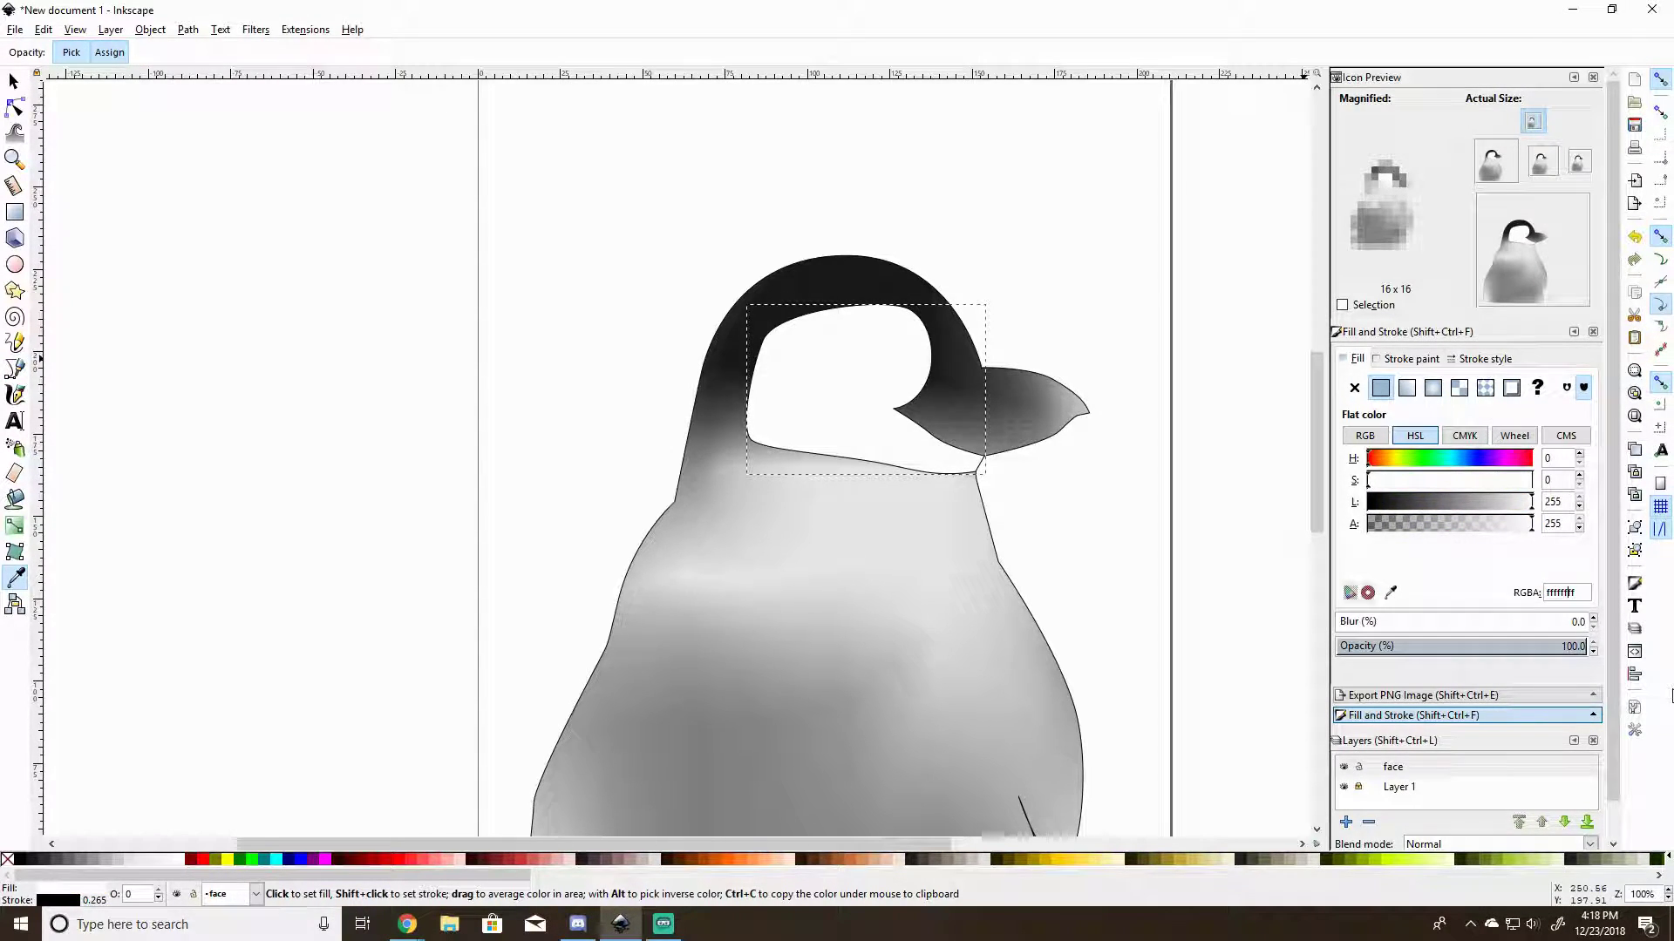
click(1414, 362)
click(1354, 388)
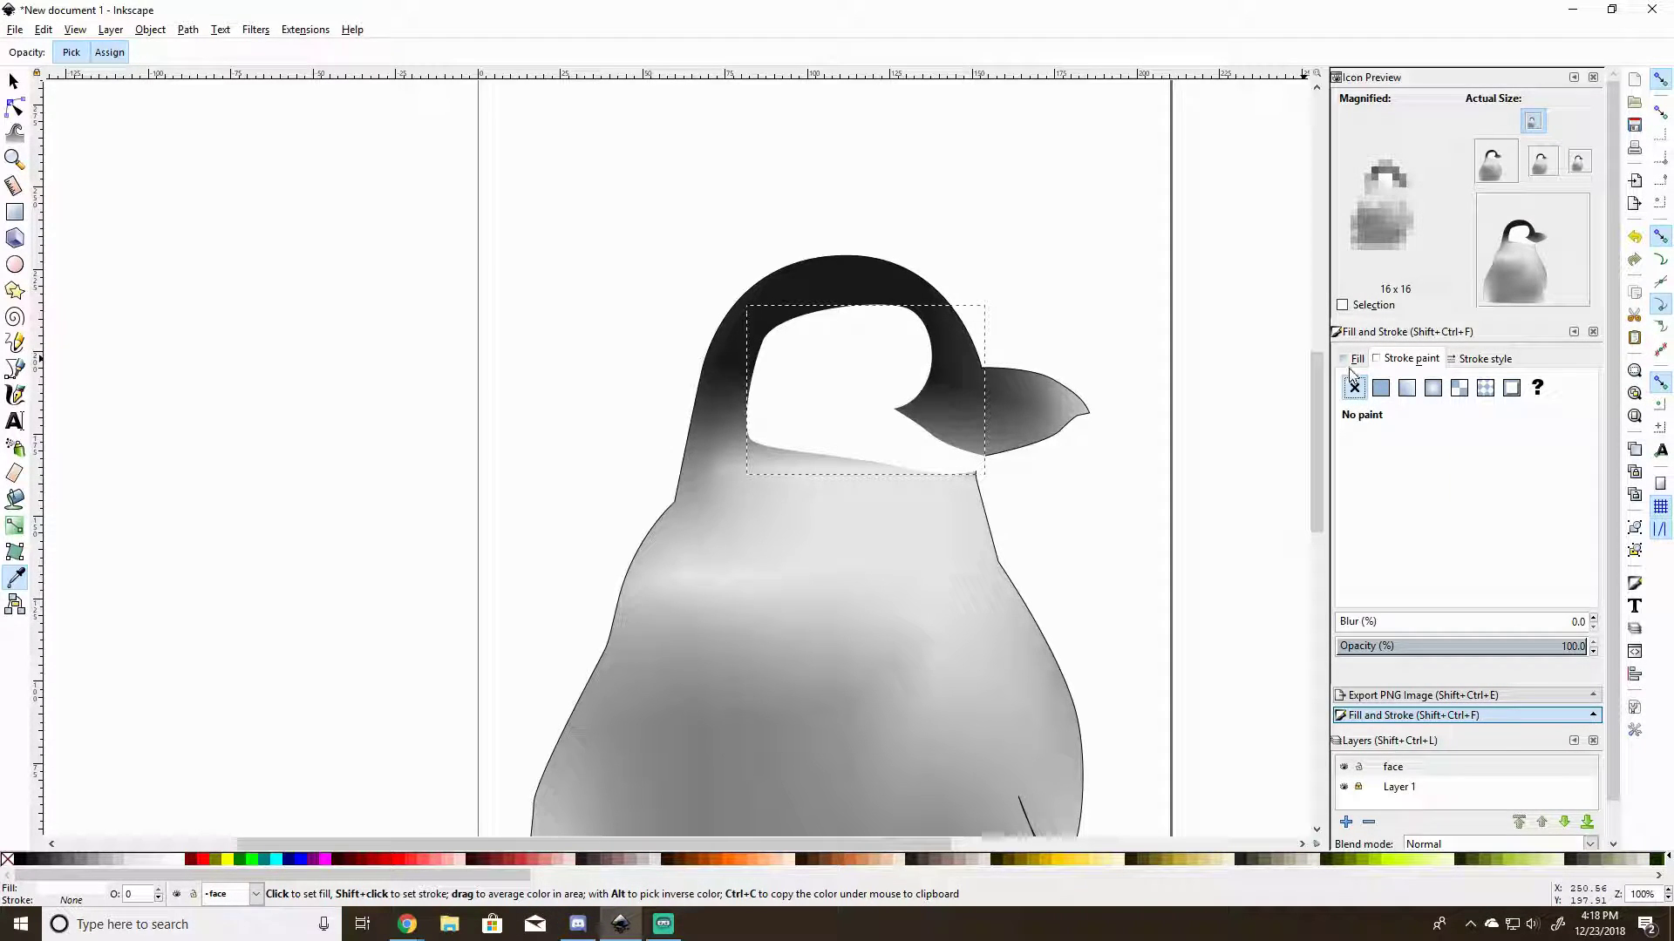
Adjust the face patch's nodes: lower the top-right point and refine the curves beside the eye and beak.
click(14, 107)
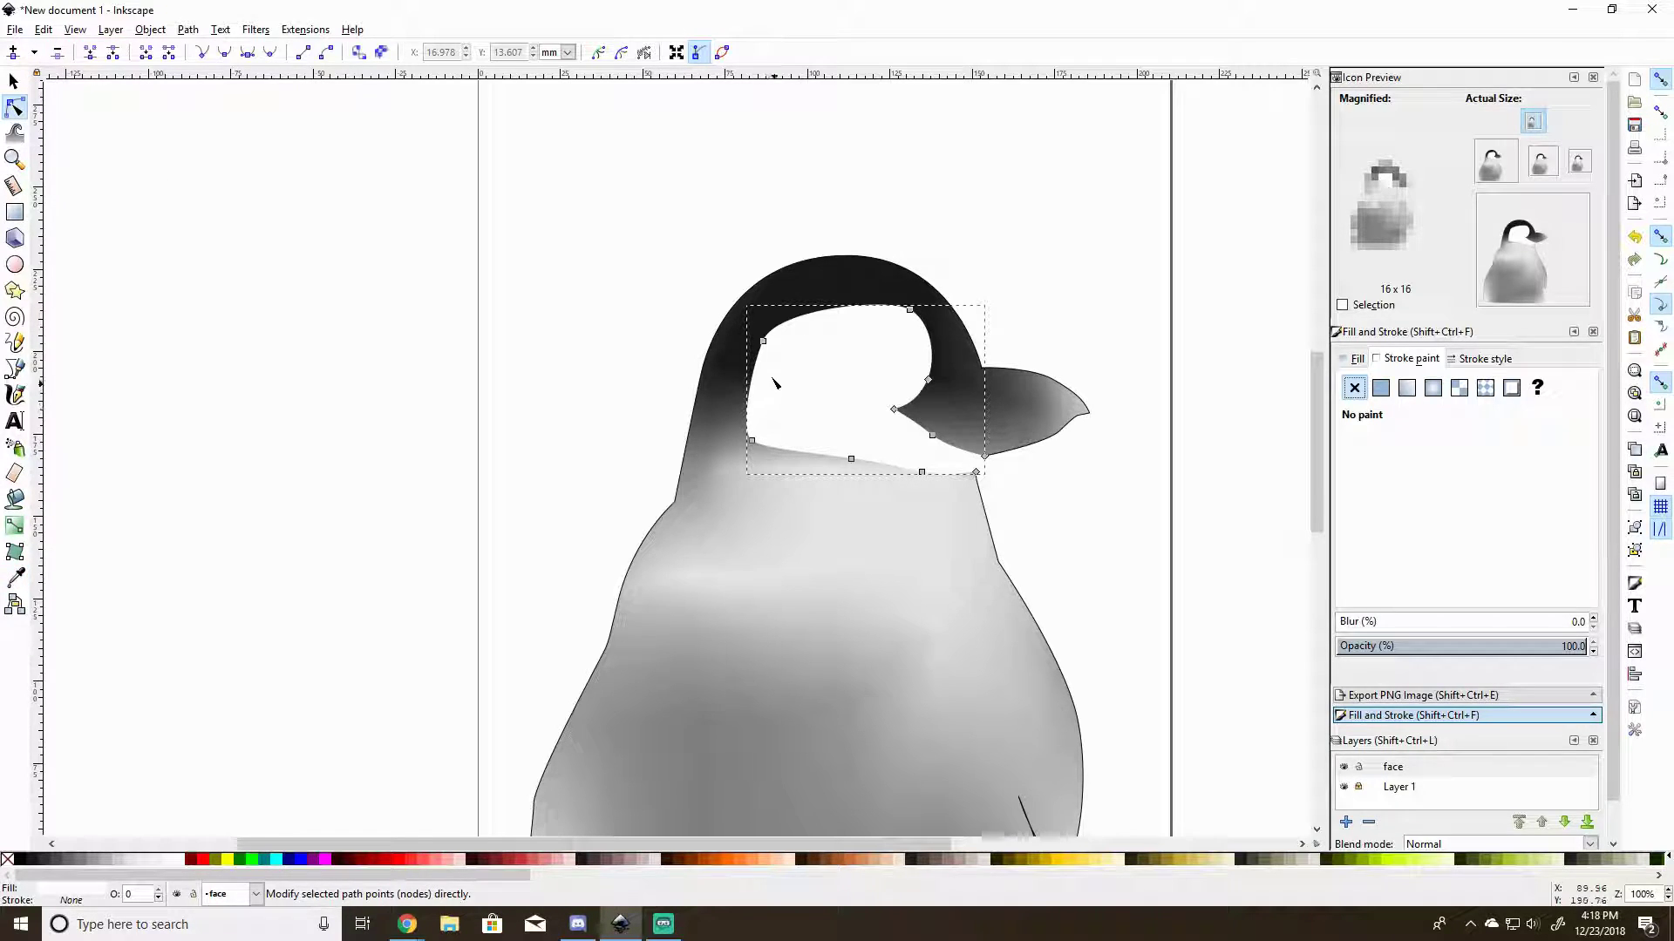
click(763, 343)
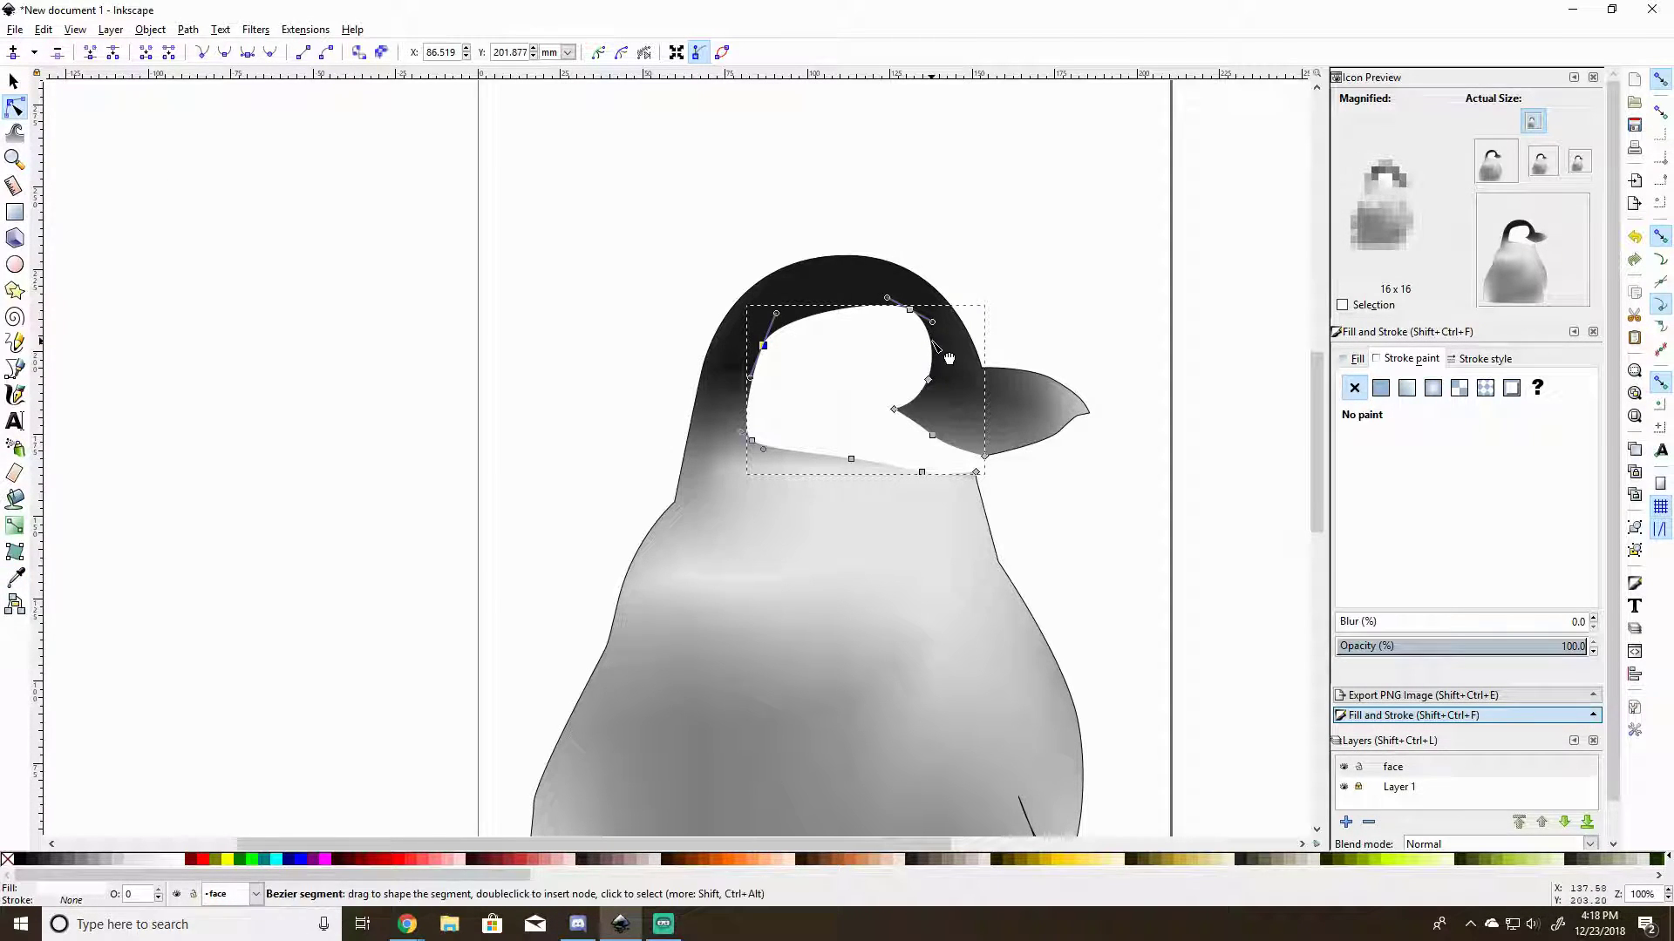
drag(909, 309, 873, 302)
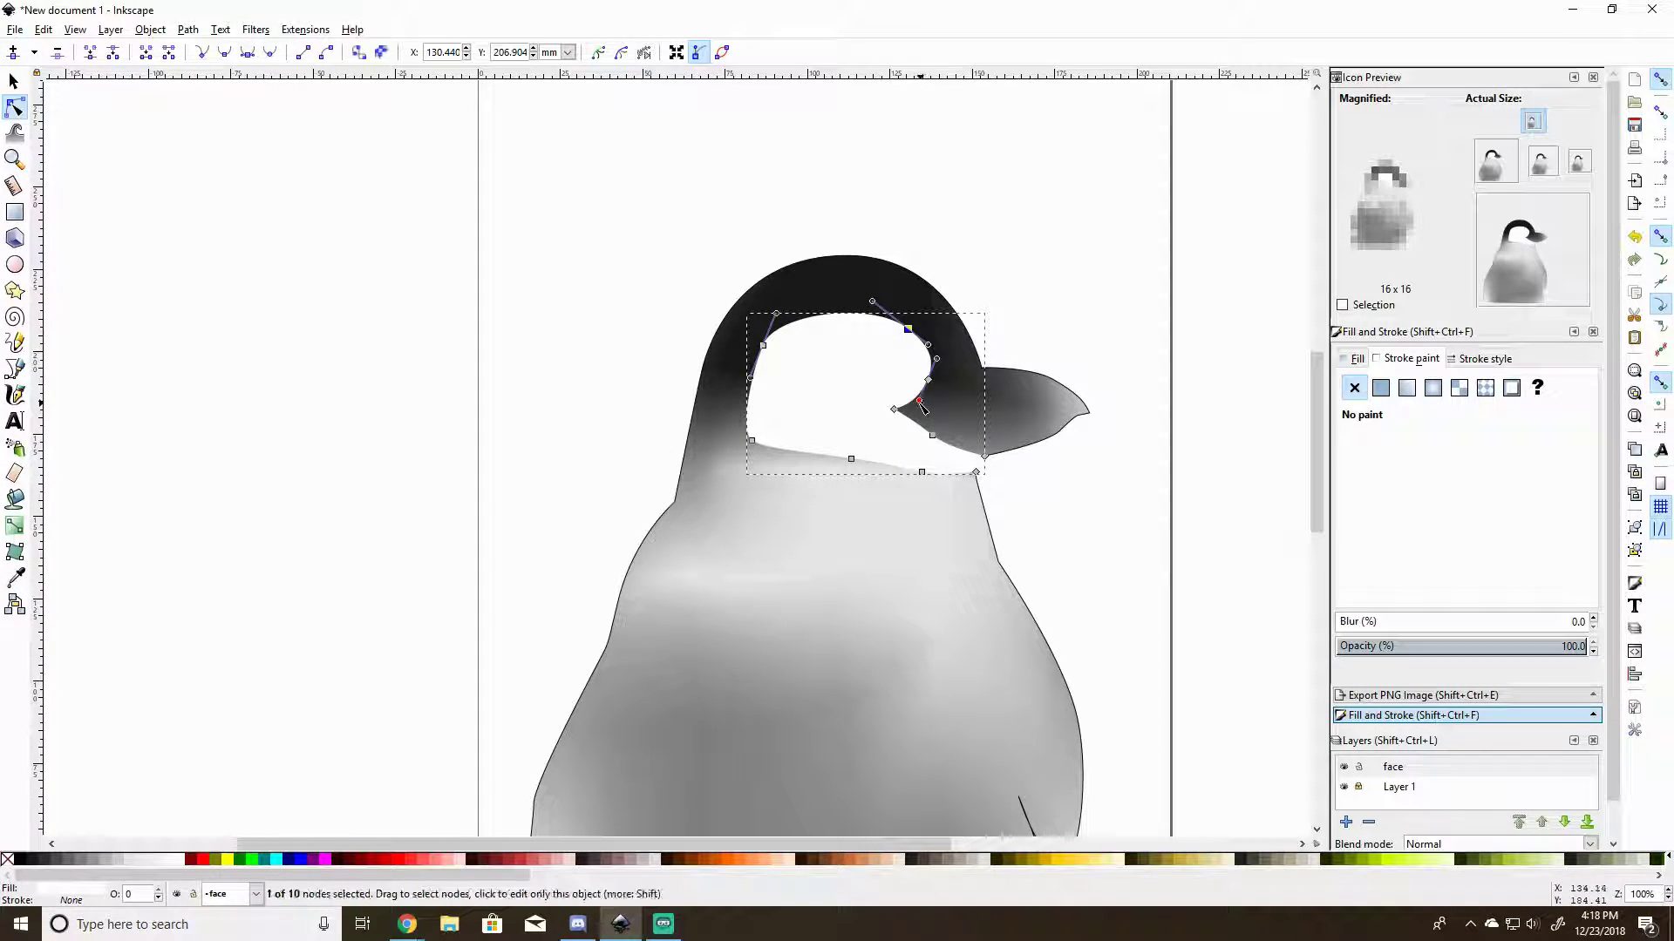
drag(920, 399, 931, 353)
click(939, 442)
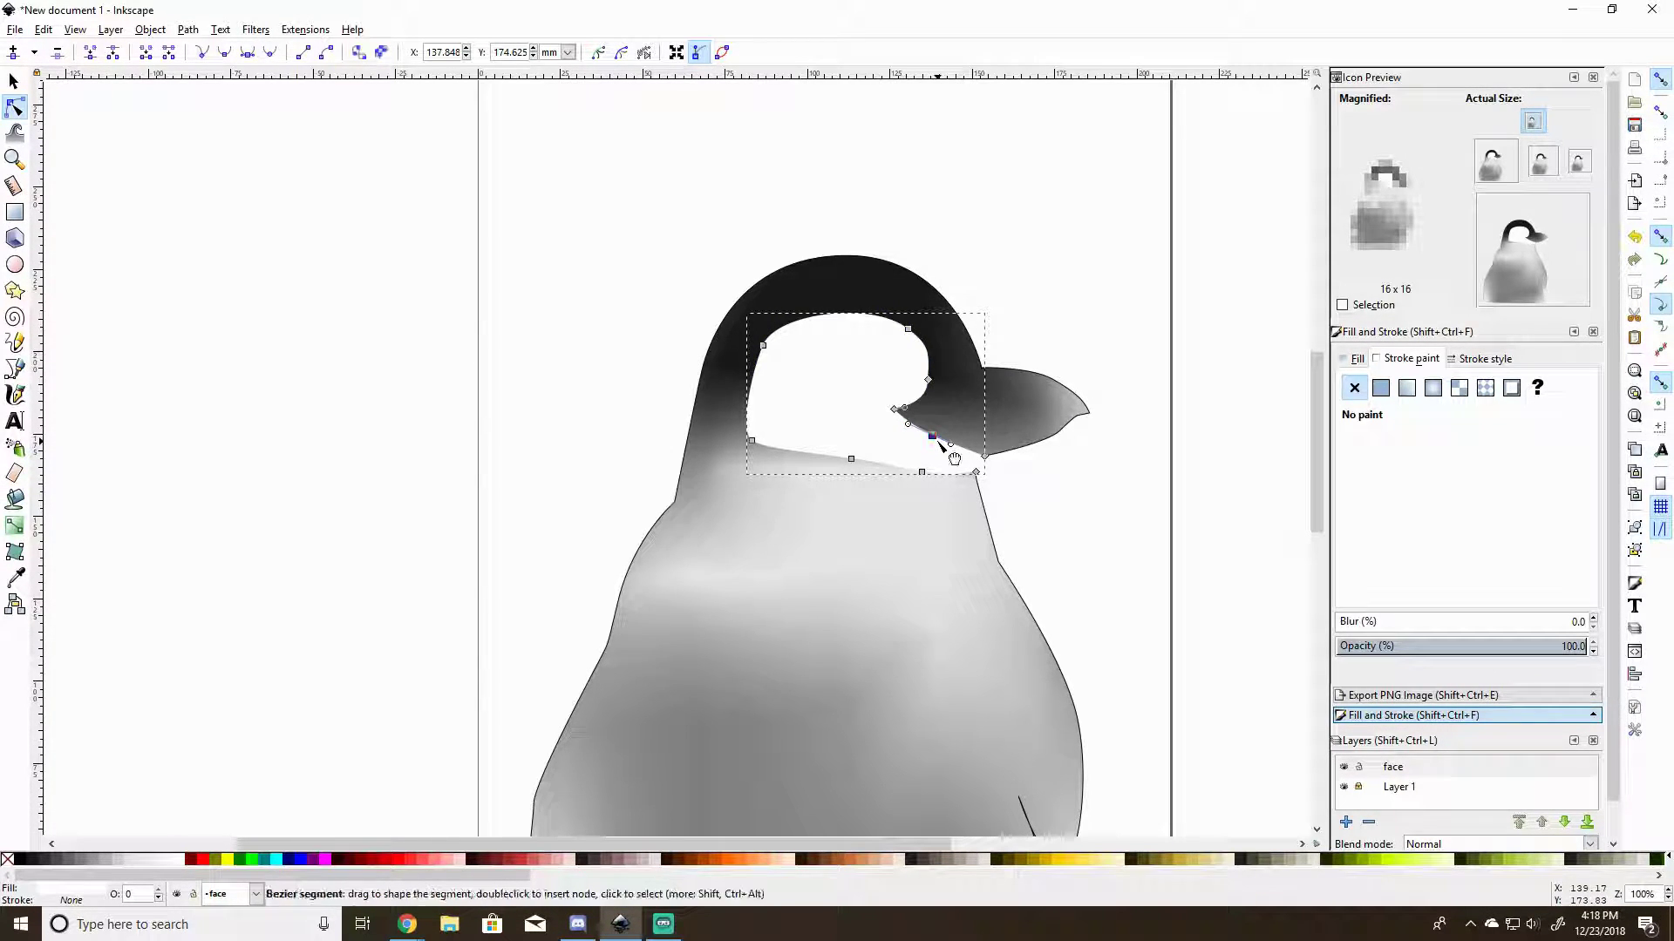
drag(938, 441, 948, 446)
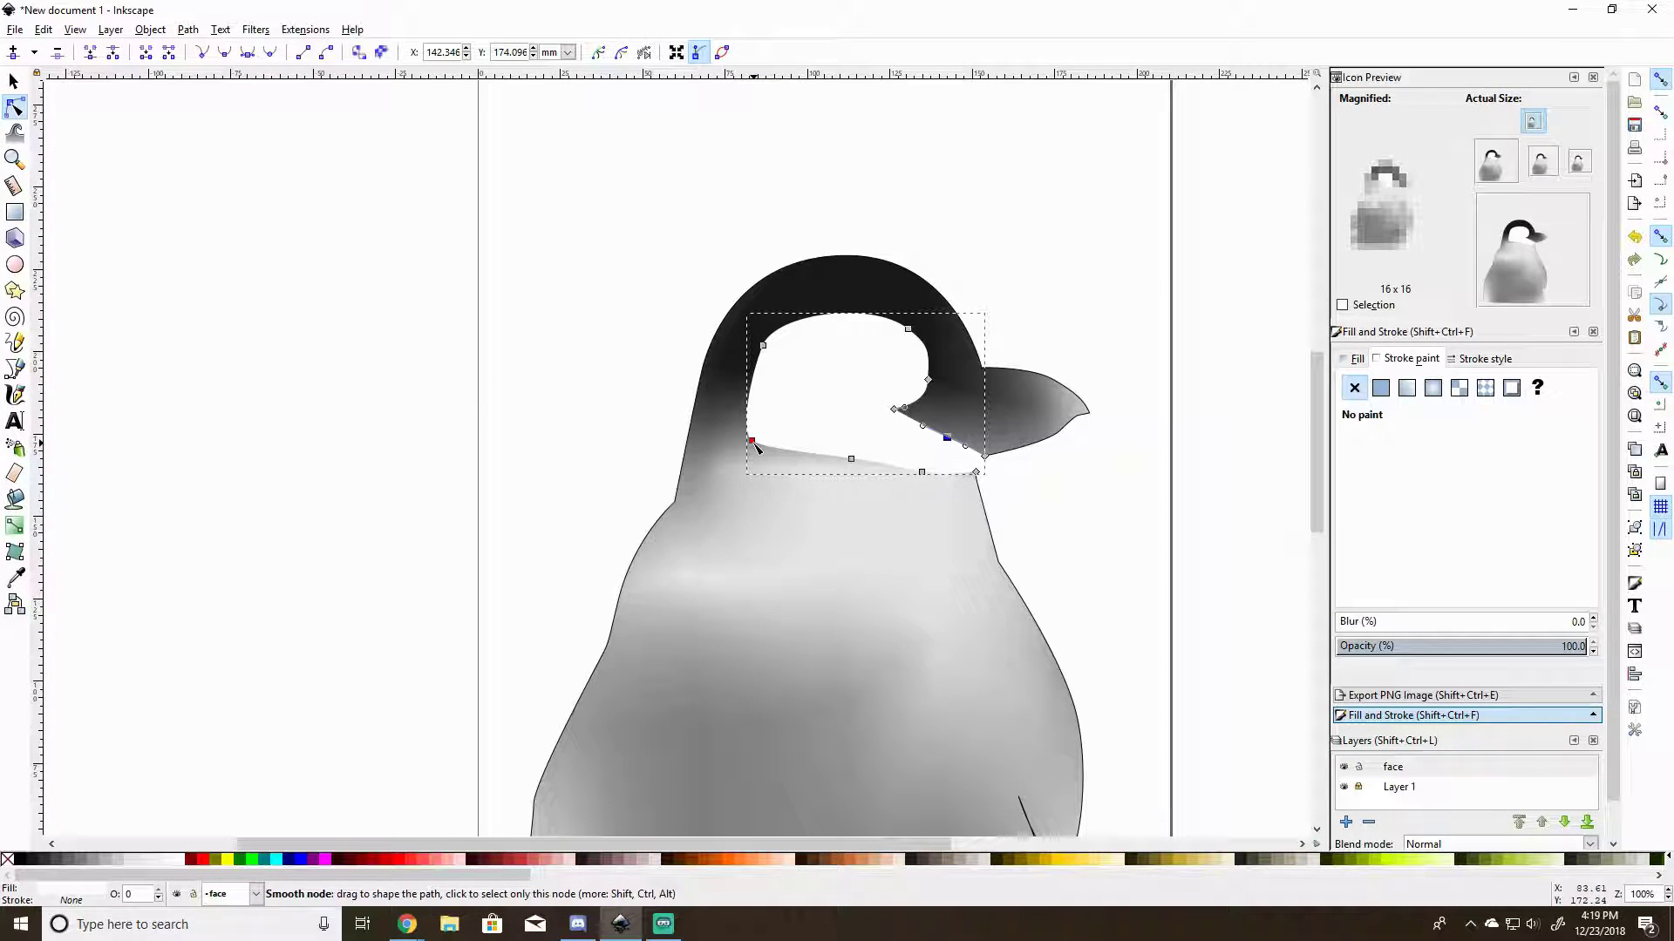
mouse_move(755, 444)
mouse_down()
mouse_move(792, 473)
mouse_move(752, 444)
mouse_up()
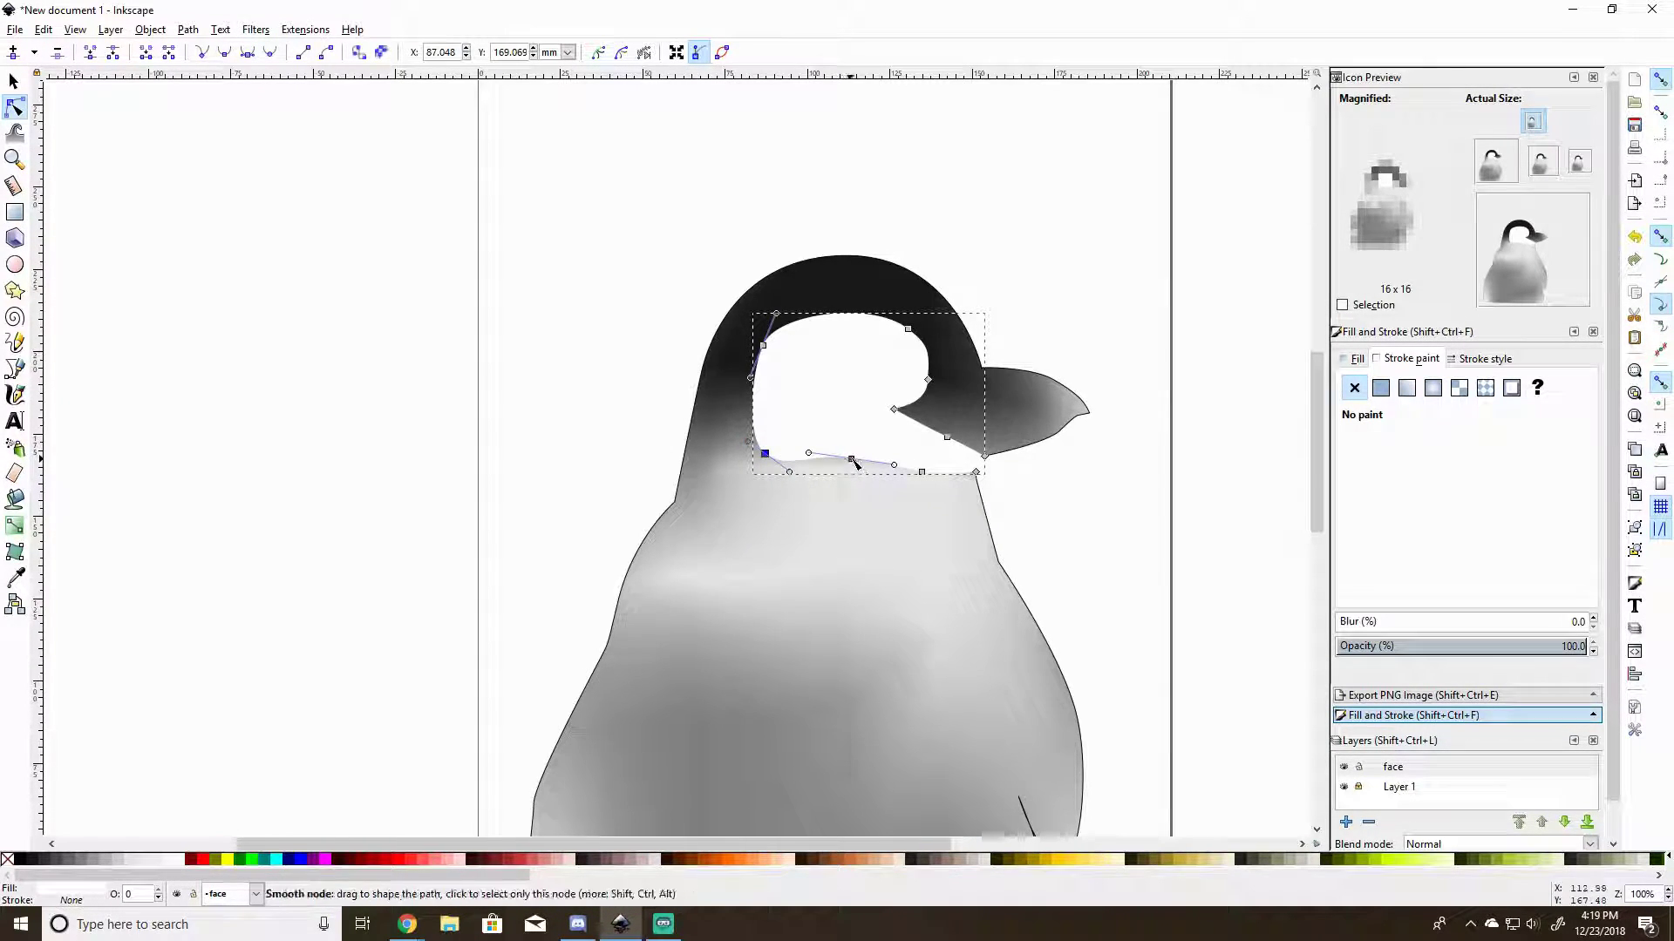
Delete the extra lower-edge node and bend the bottom edge into the neck corner.
drag(852, 459, 922, 478)
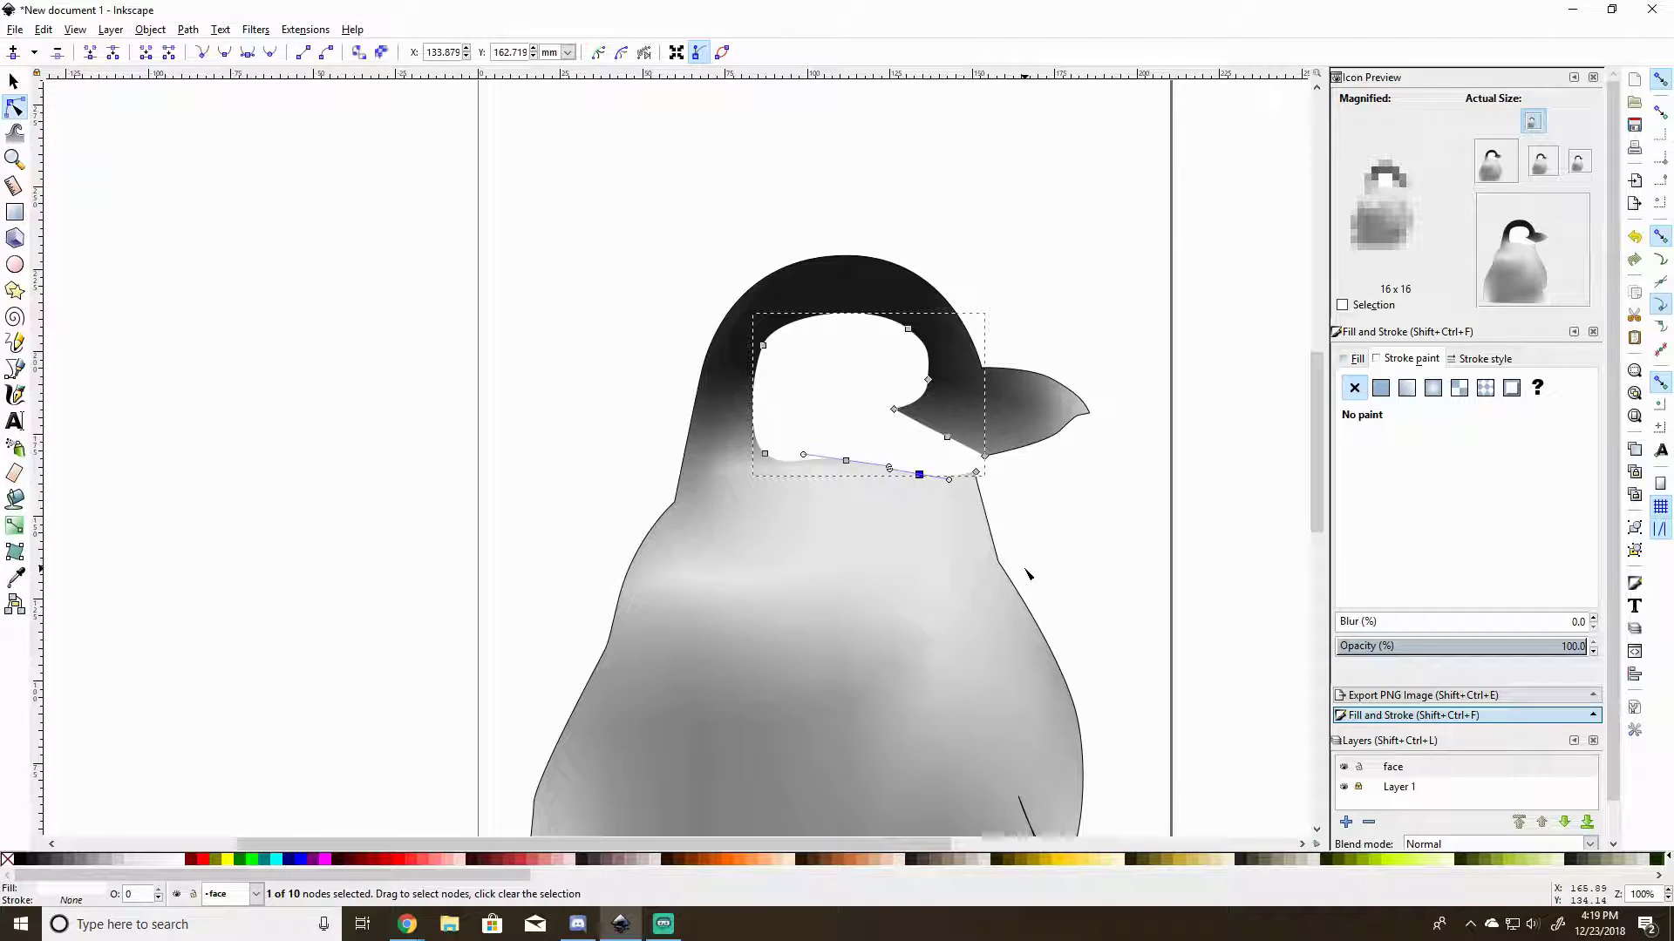
key(Delete)
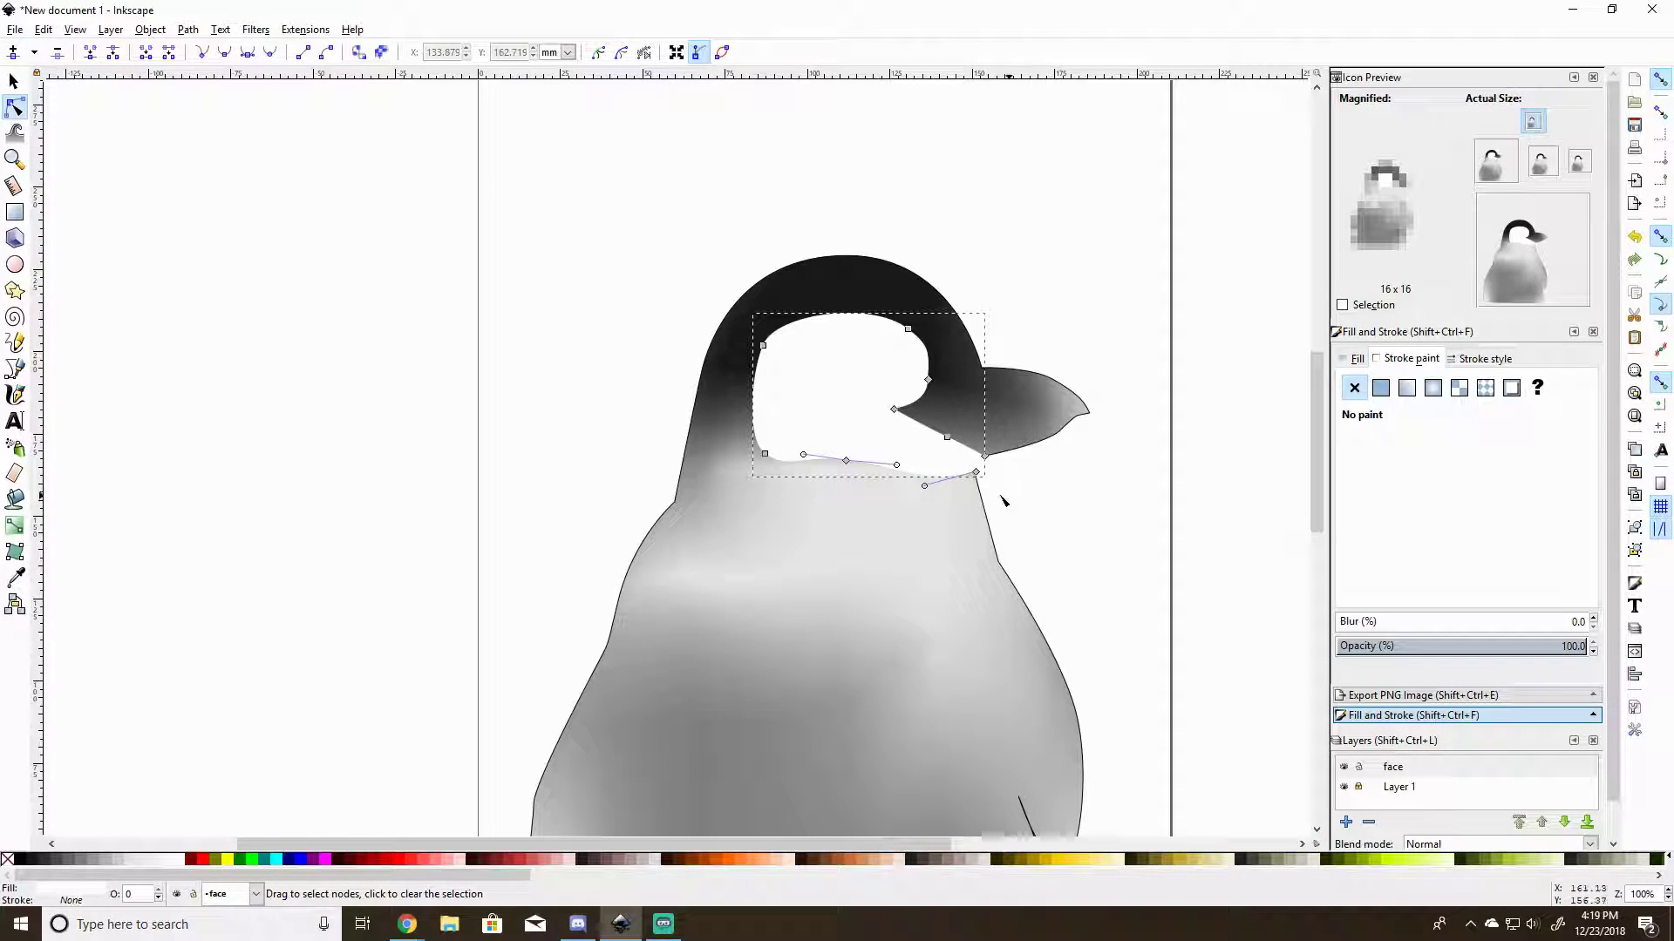
click(857, 478)
click(976, 472)
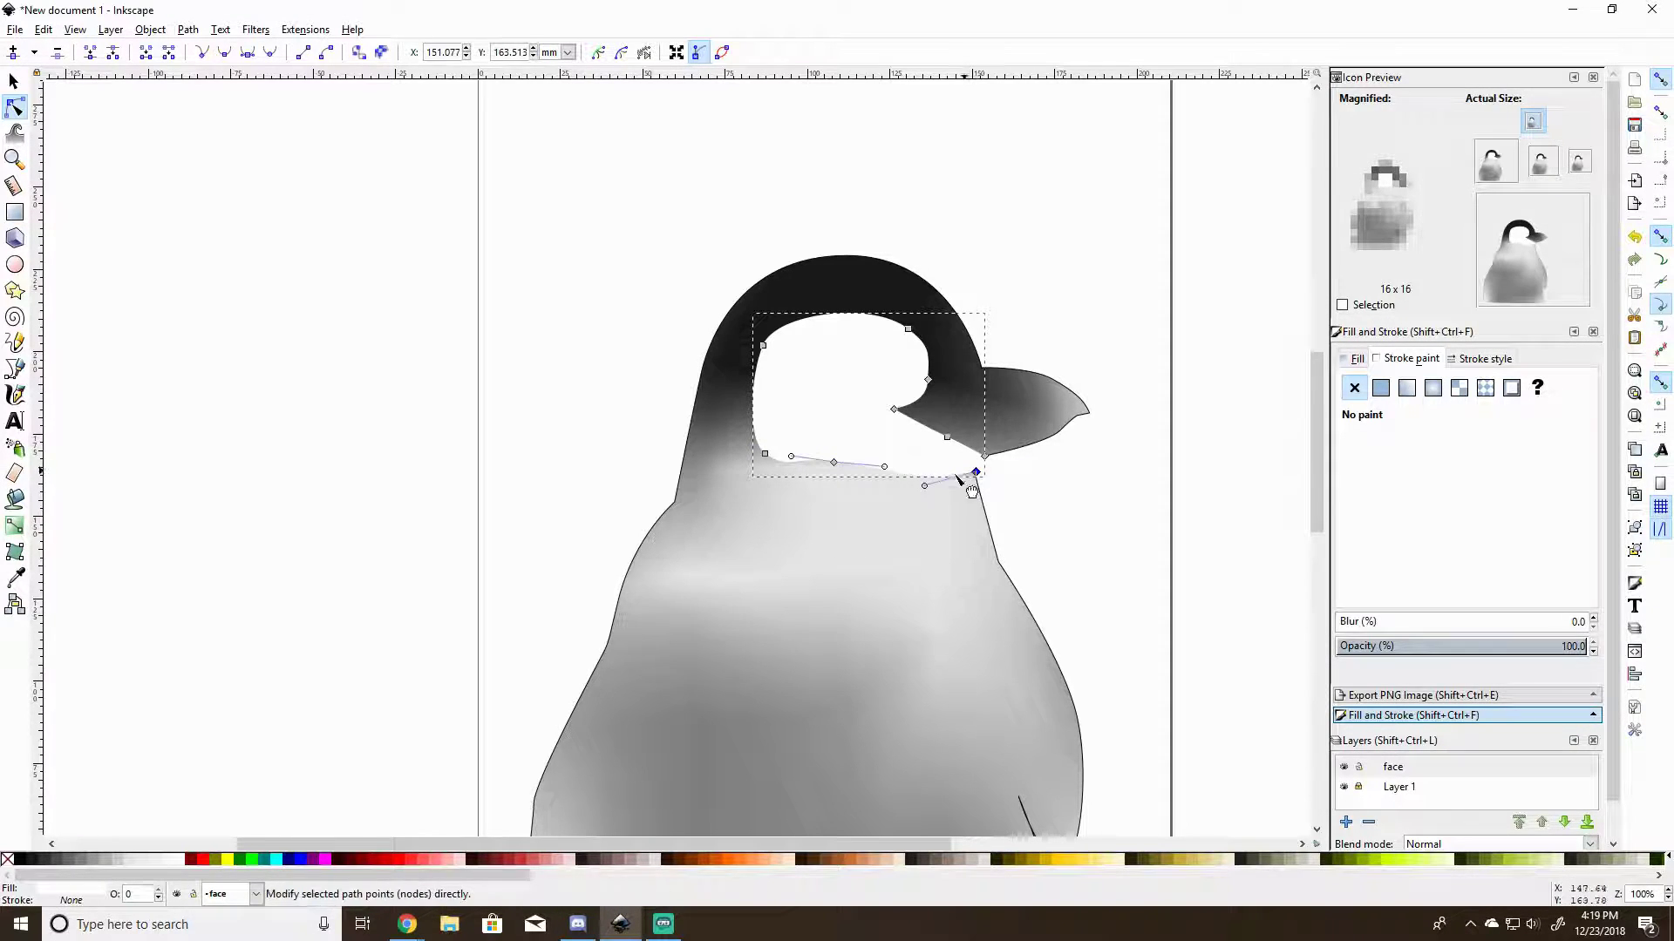
drag(924, 486, 892, 492)
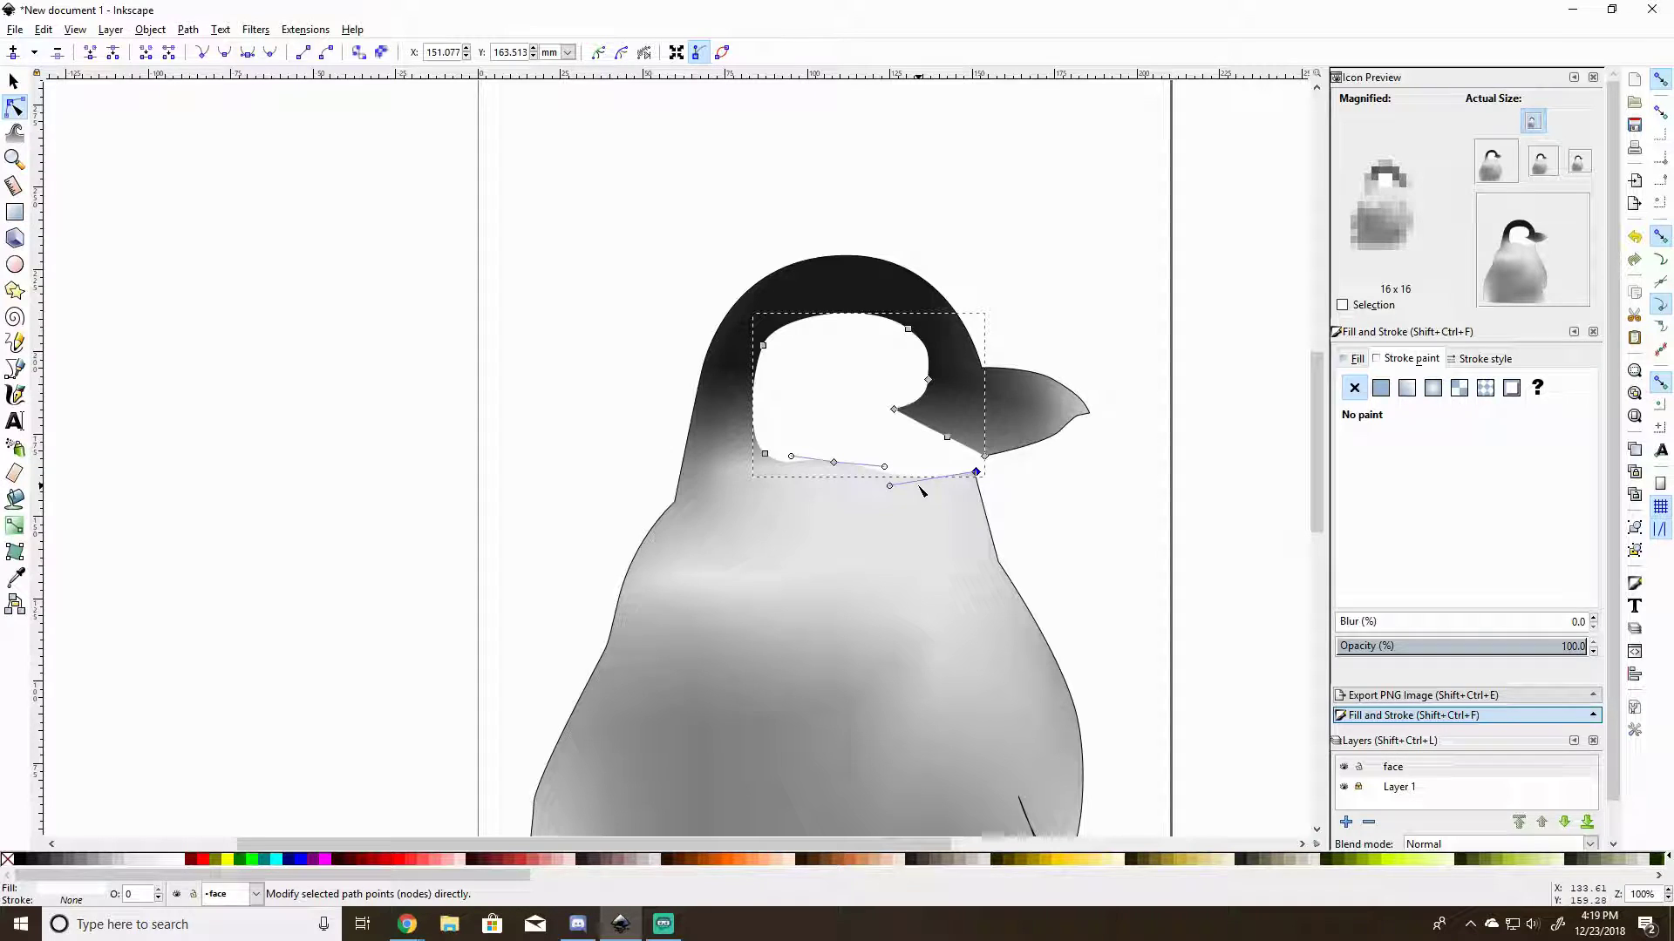
Lock the face layer, unlock Layer 1, and move the beak's top node right to reshape its edge.
key(Escape)
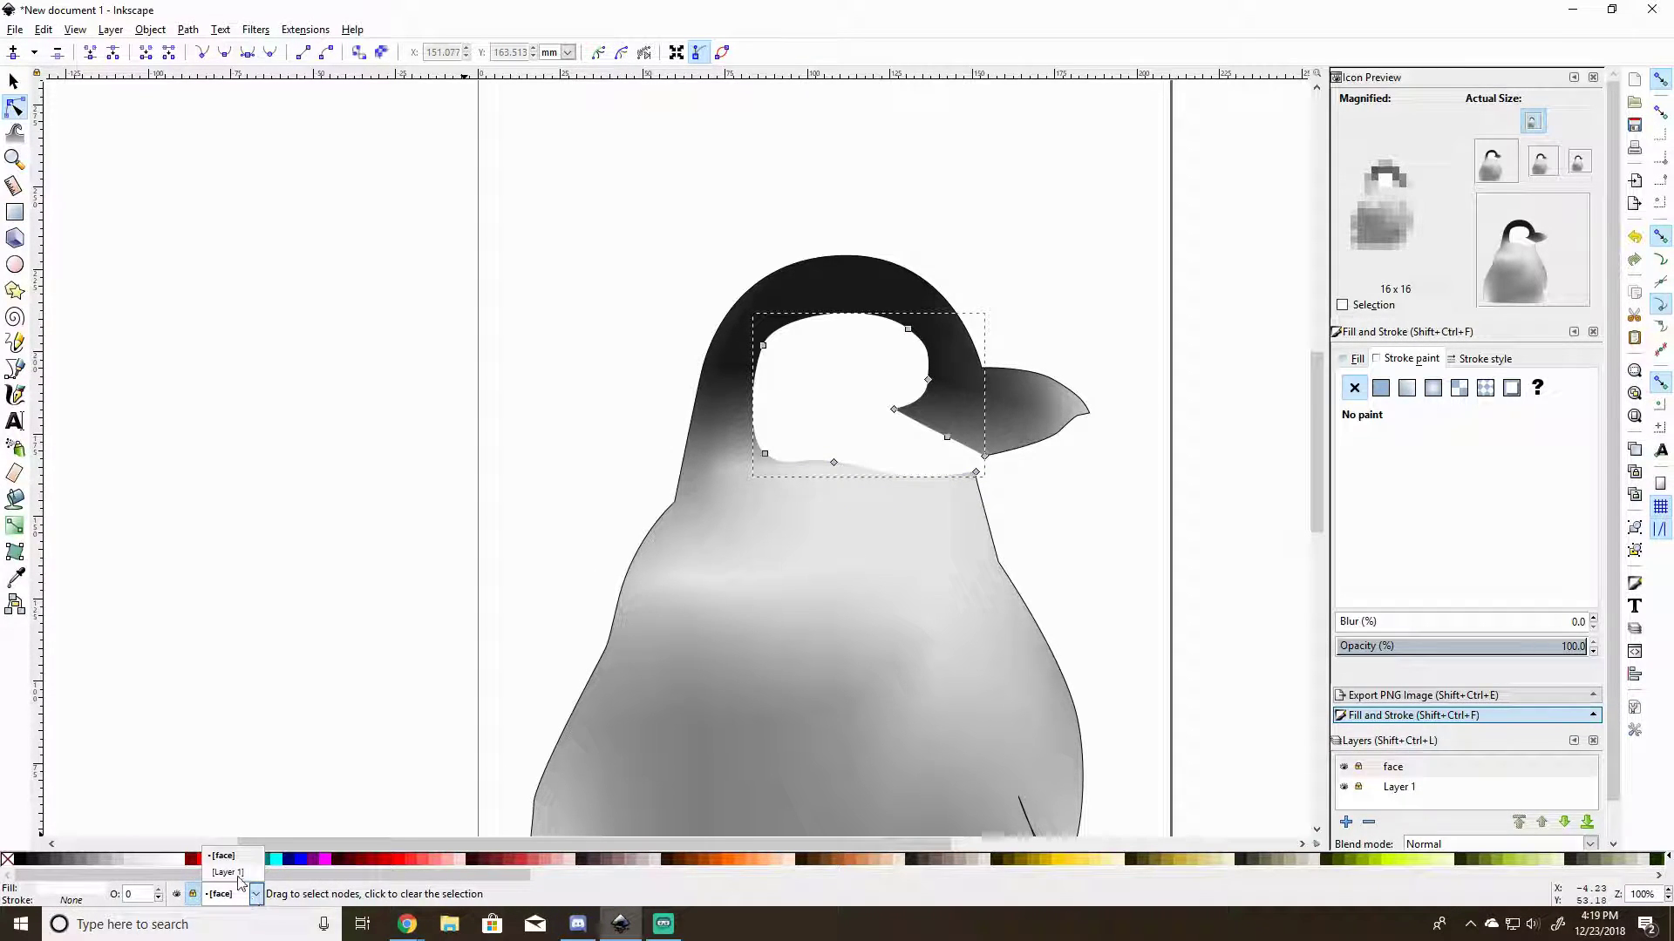
click(193, 895)
click(192, 894)
click(1003, 373)
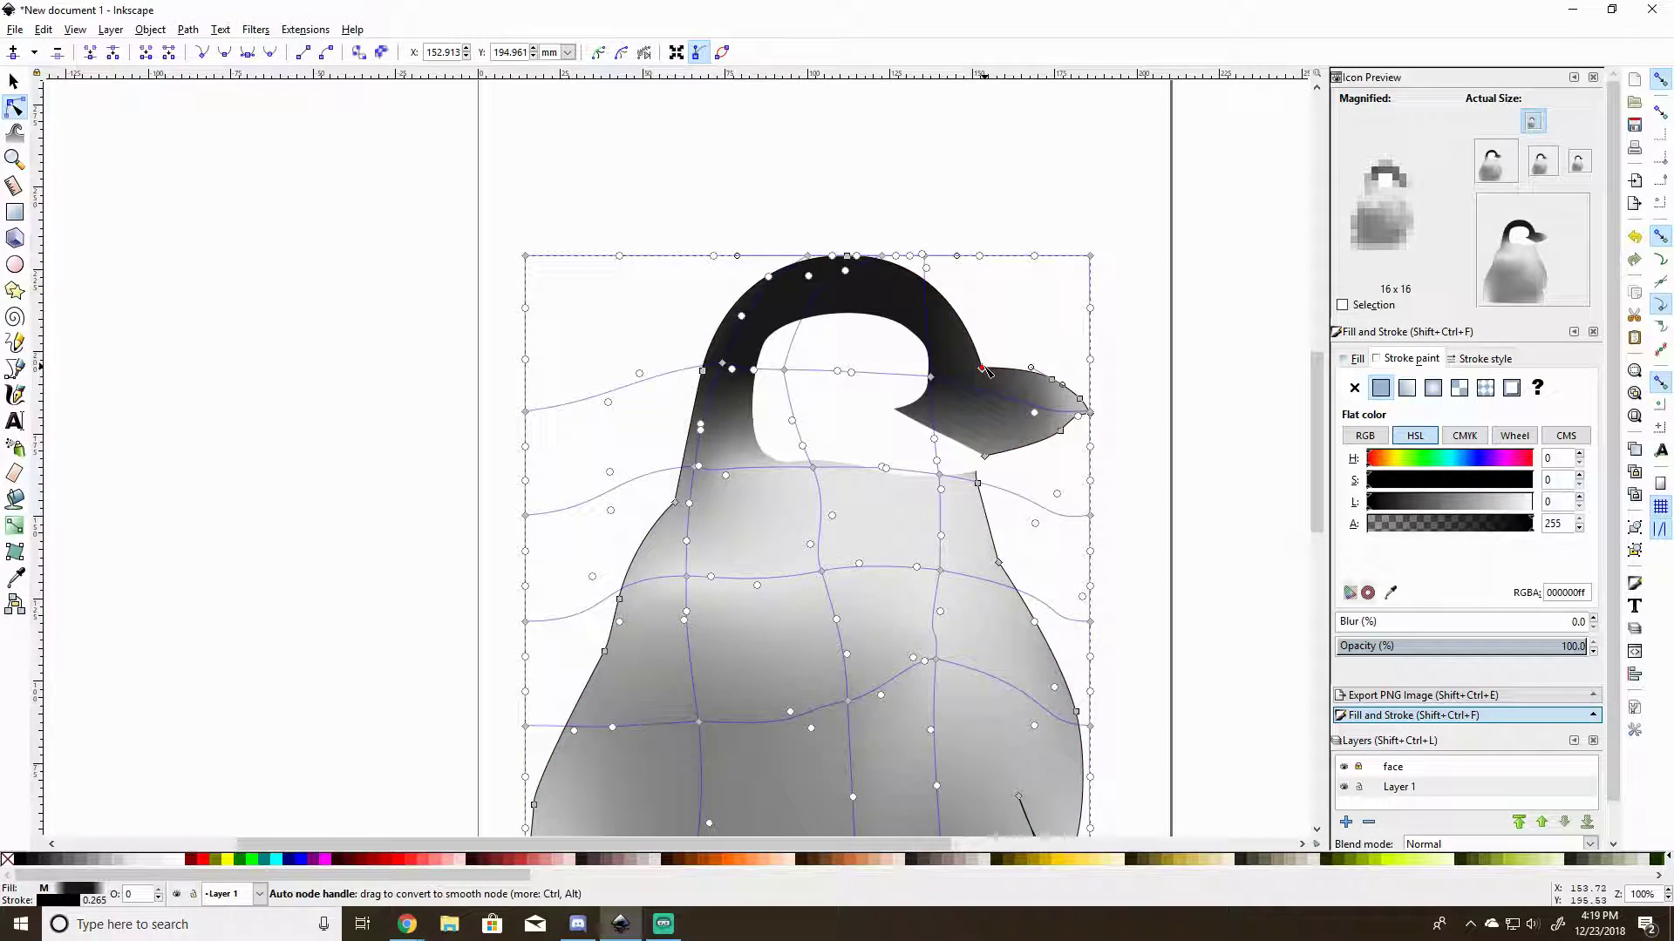
drag(985, 370, 1000, 376)
key(z)
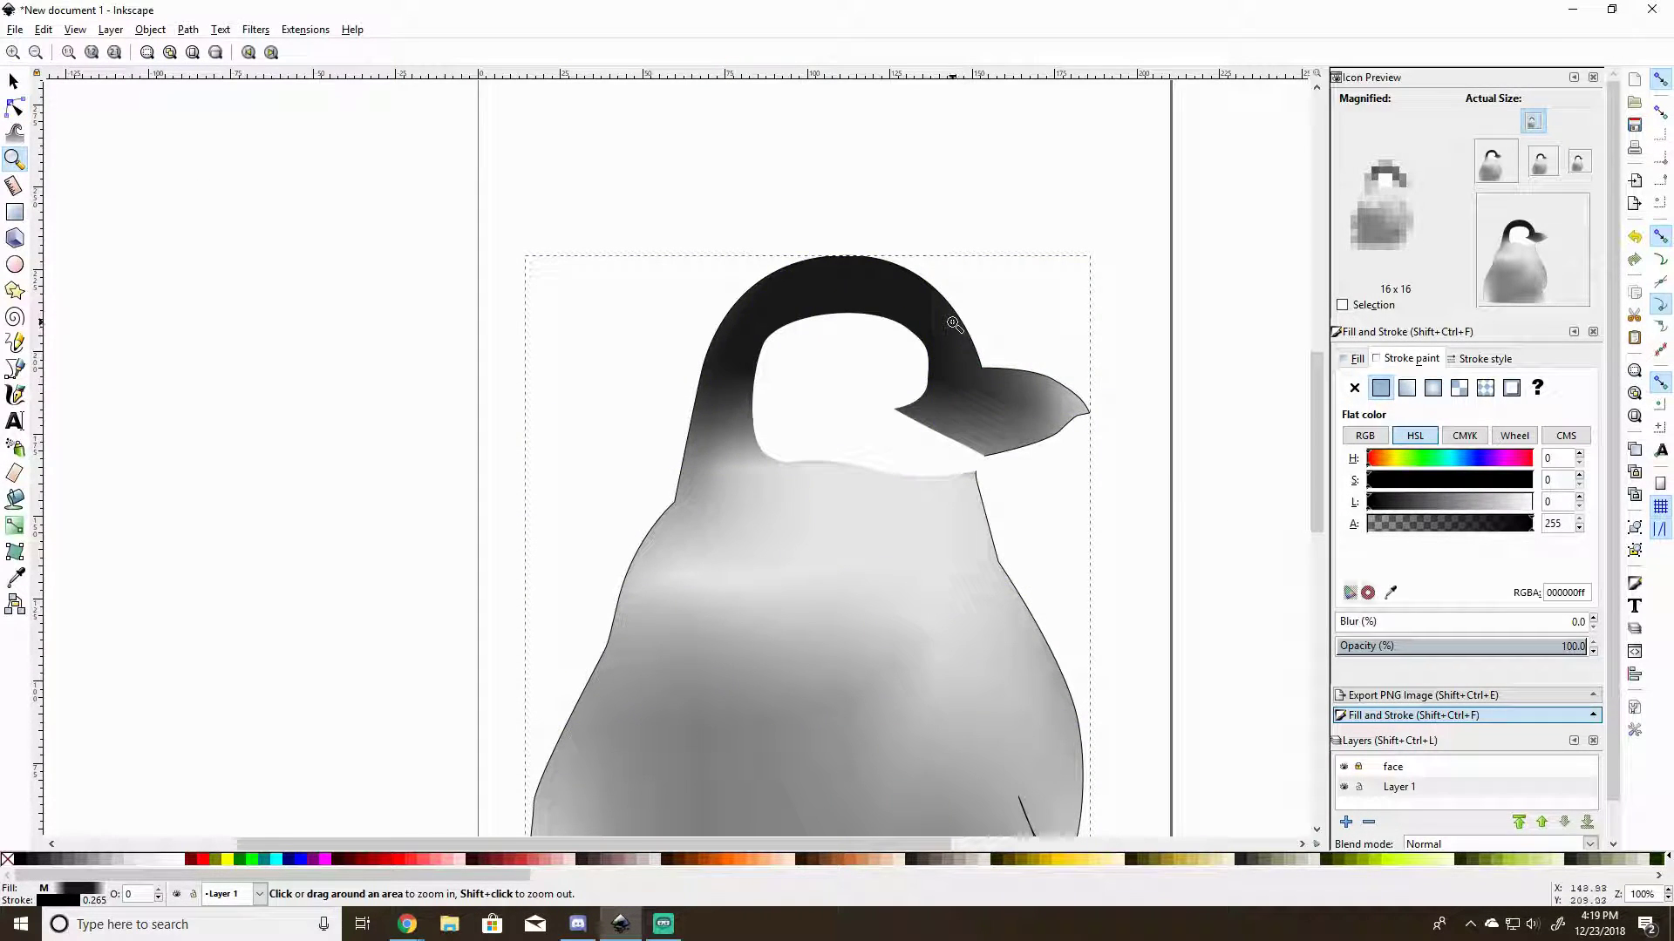
drag(949, 319, 1131, 493)
click(15, 107)
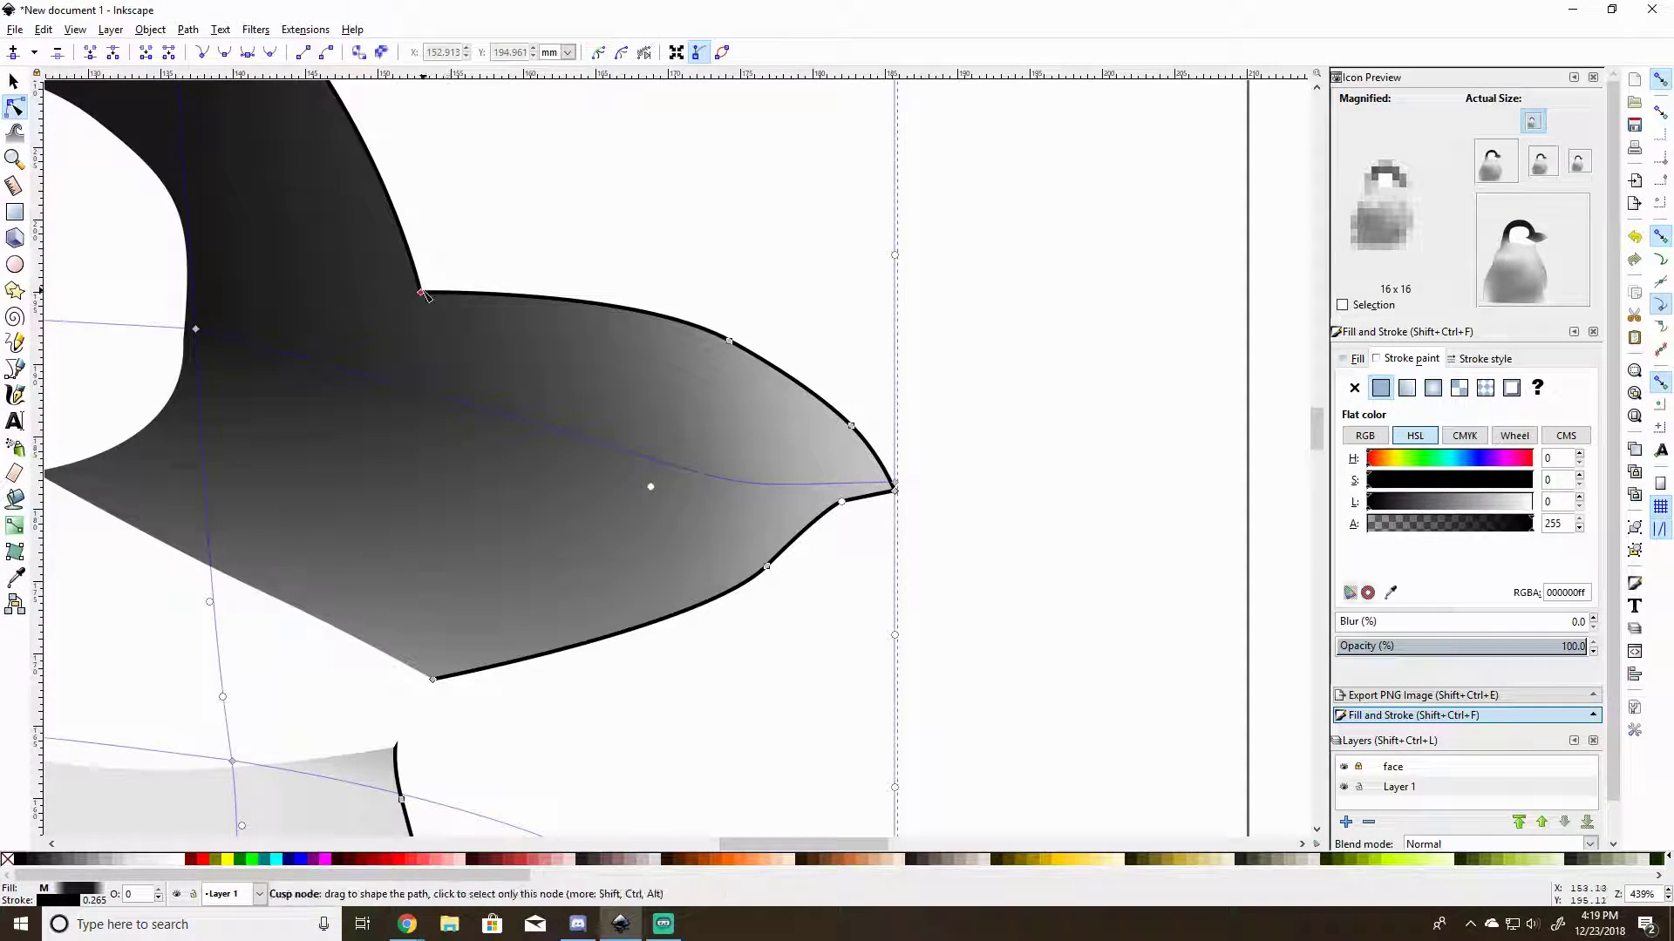
drag(421, 292, 550, 281)
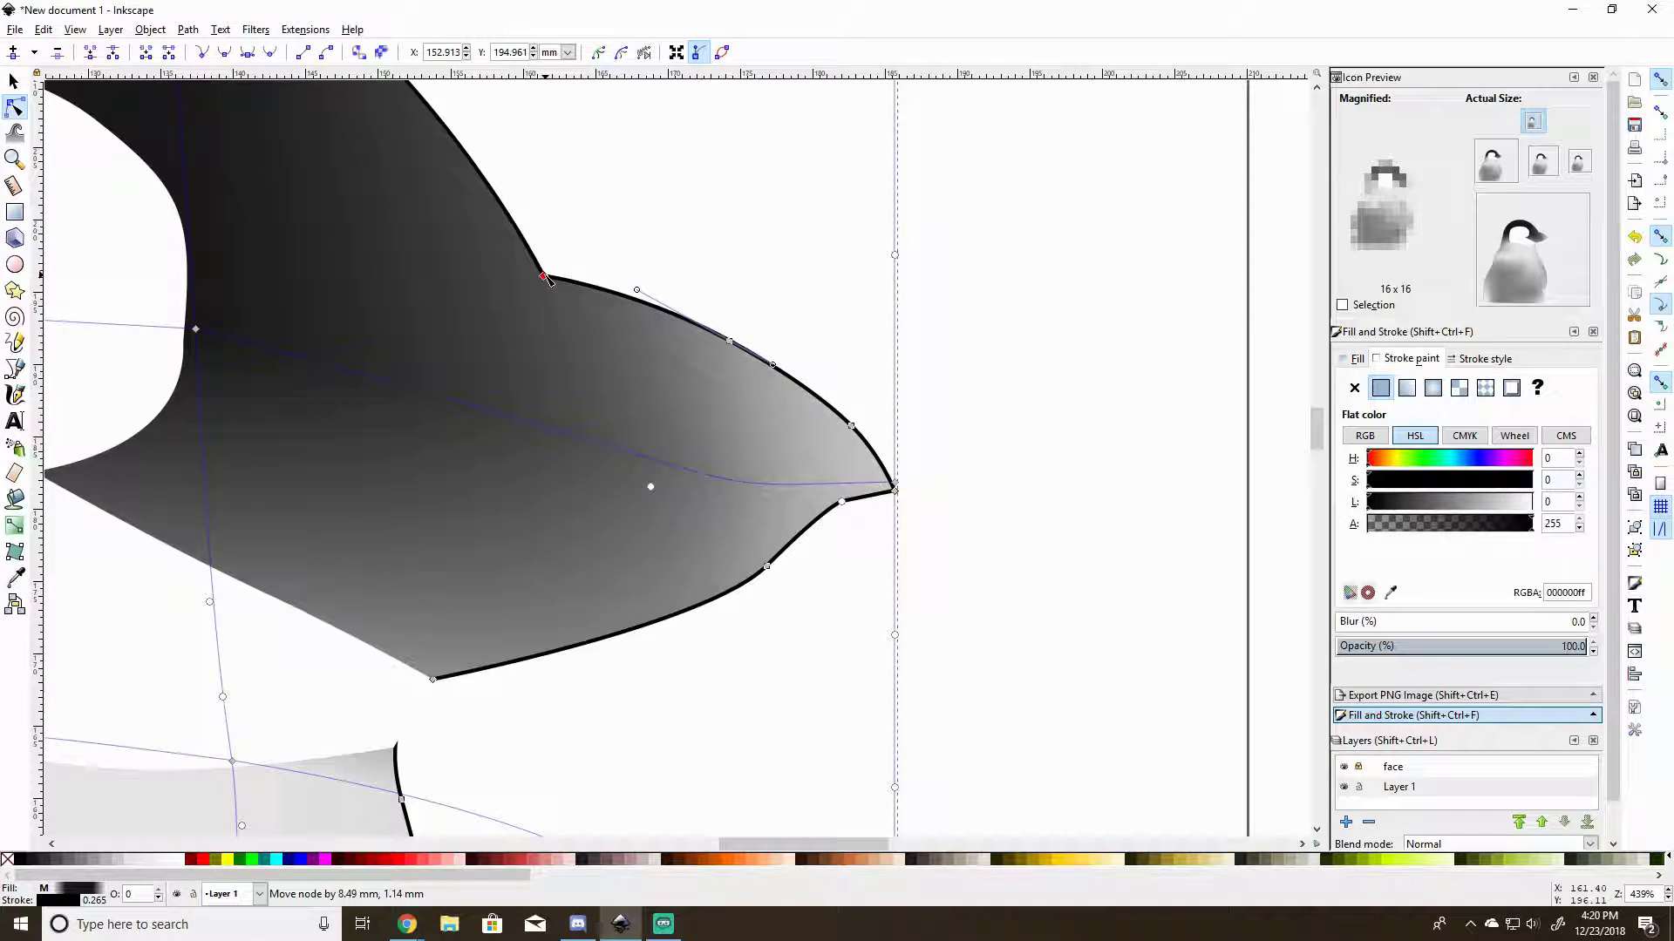
drag(547, 277, 564, 279)
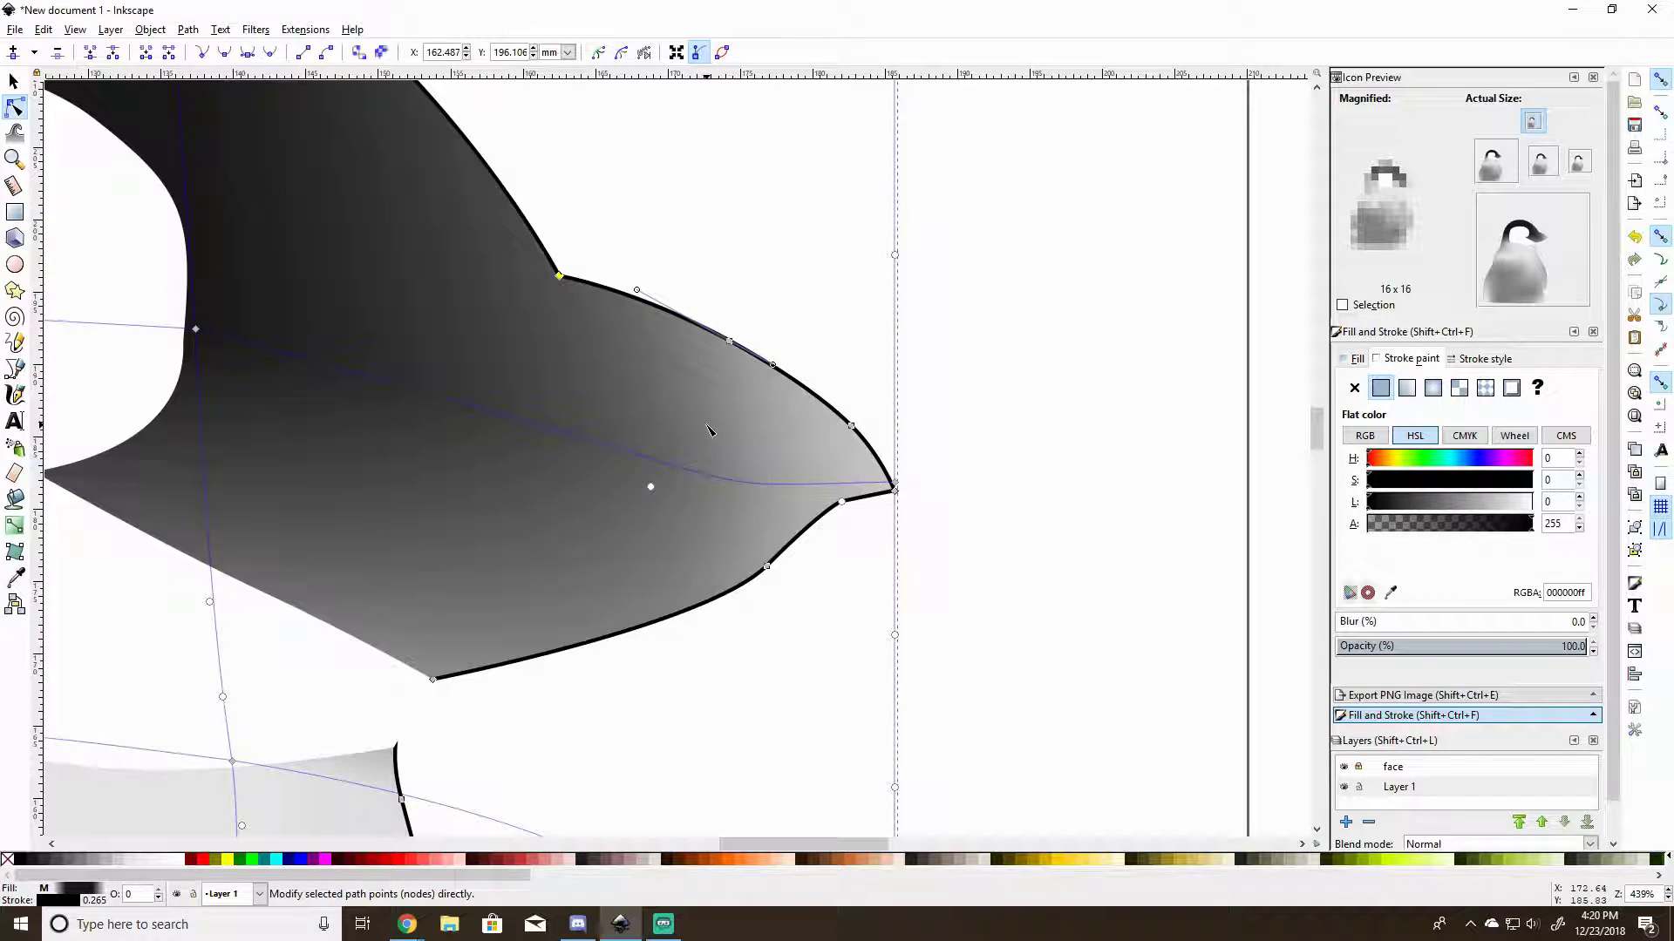
Set the beak-tip mesh corner to White, nudge it inward, and lock Layer 1 again.
click(895, 484)
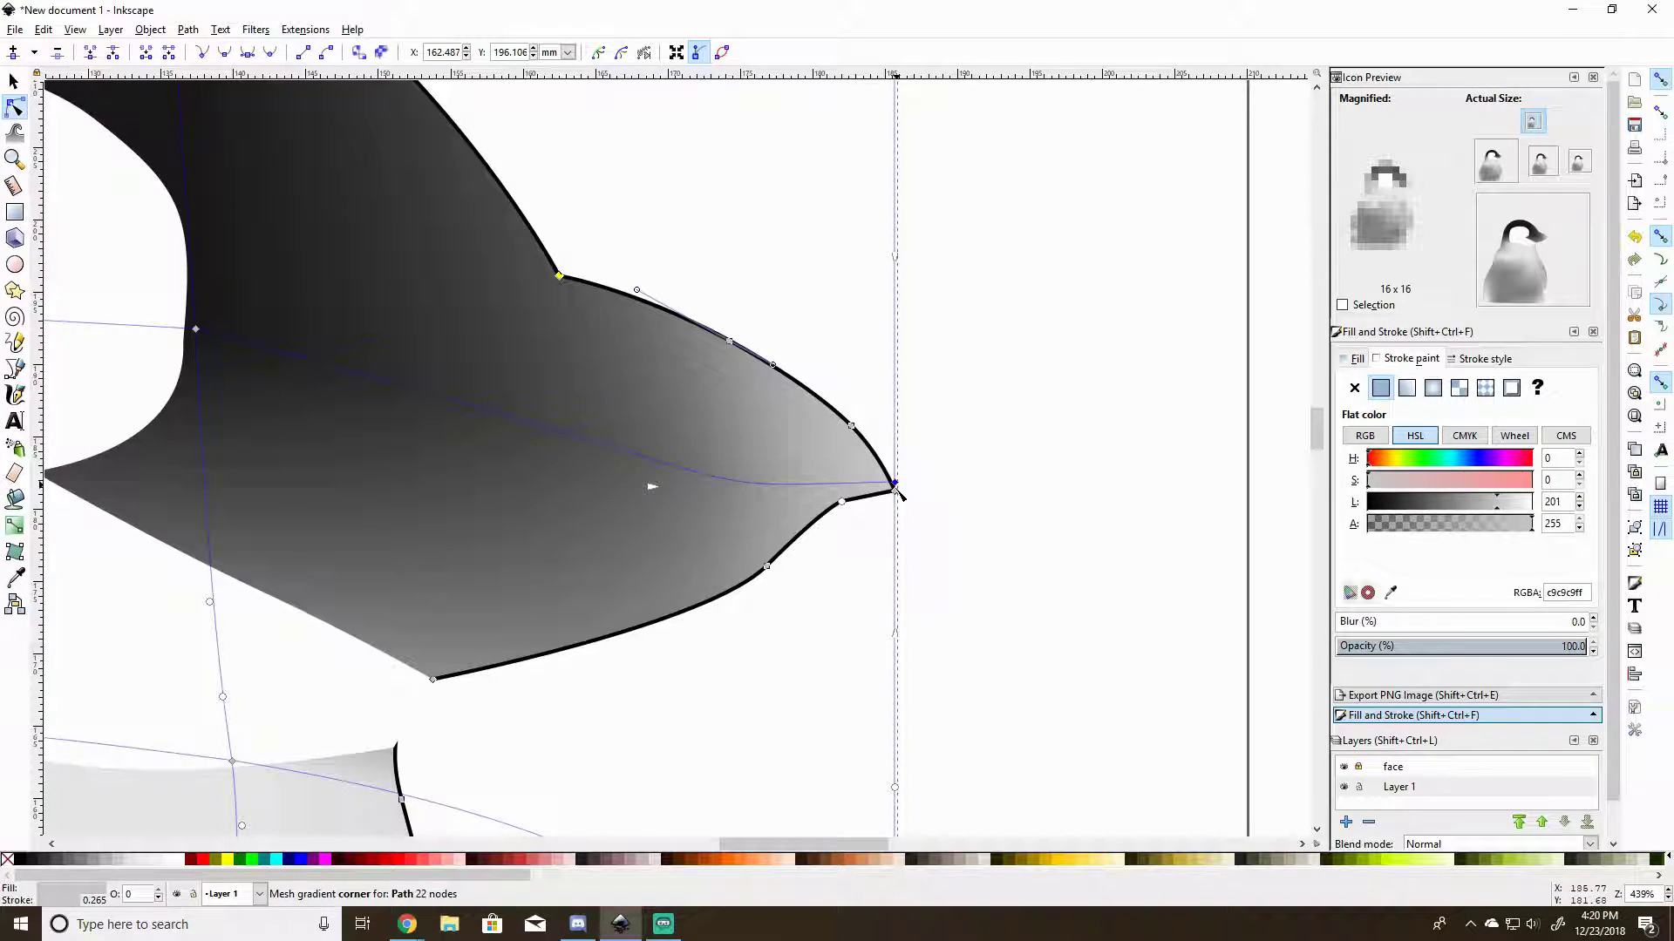
click(165, 861)
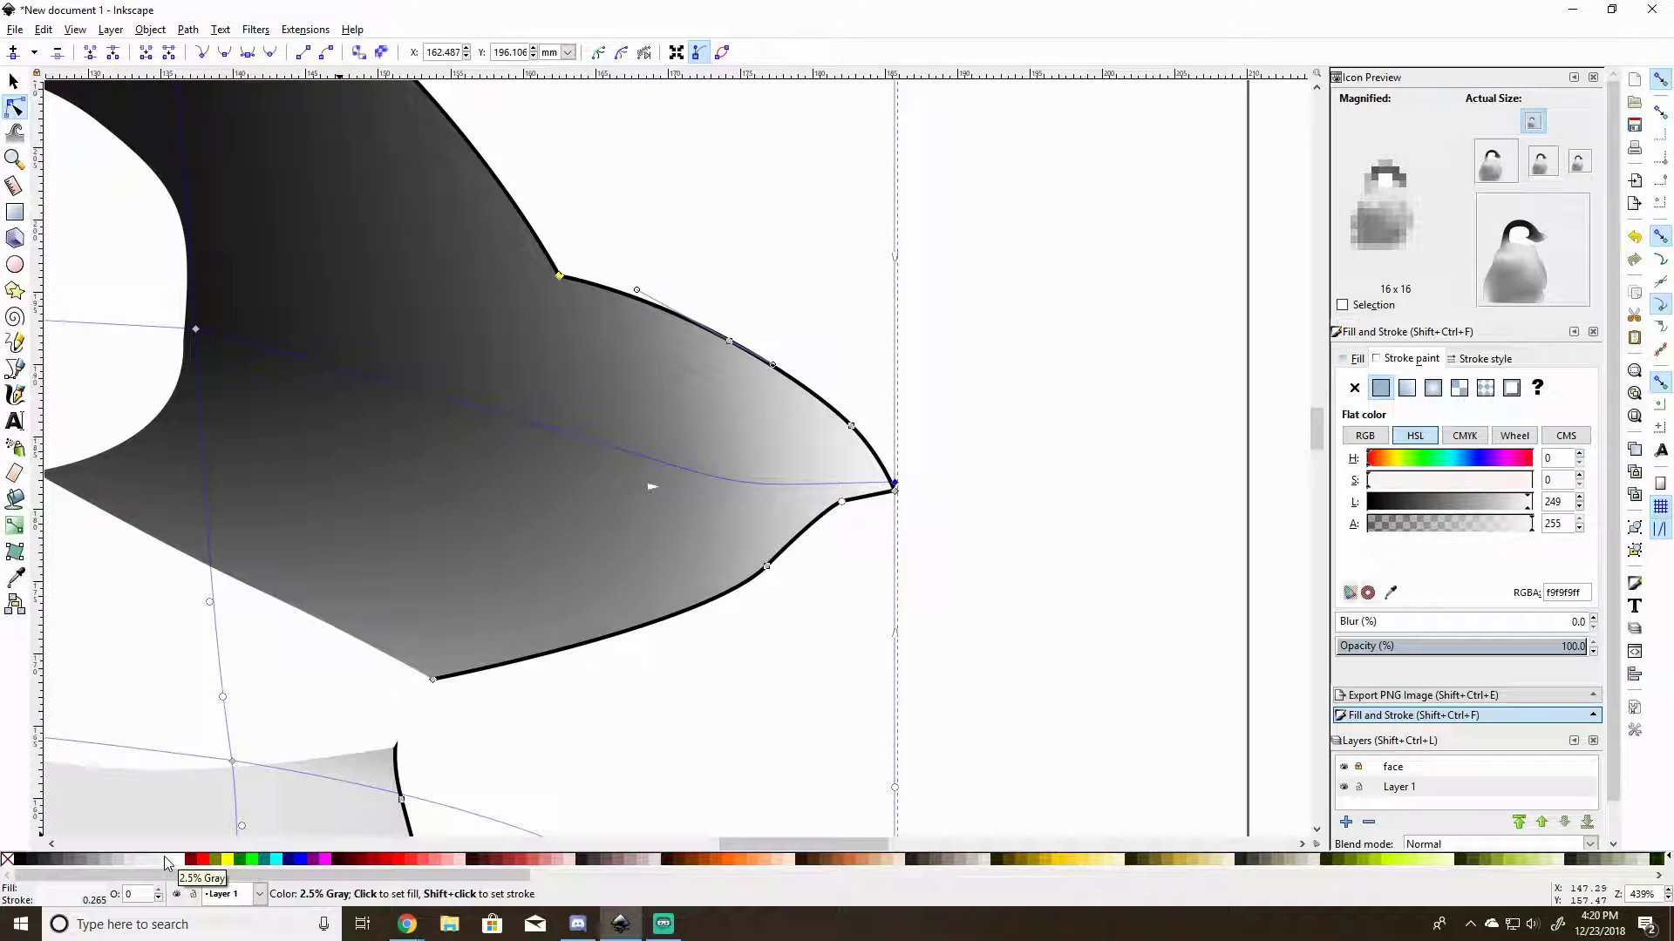
click(179, 861)
drag(896, 488, 880, 481)
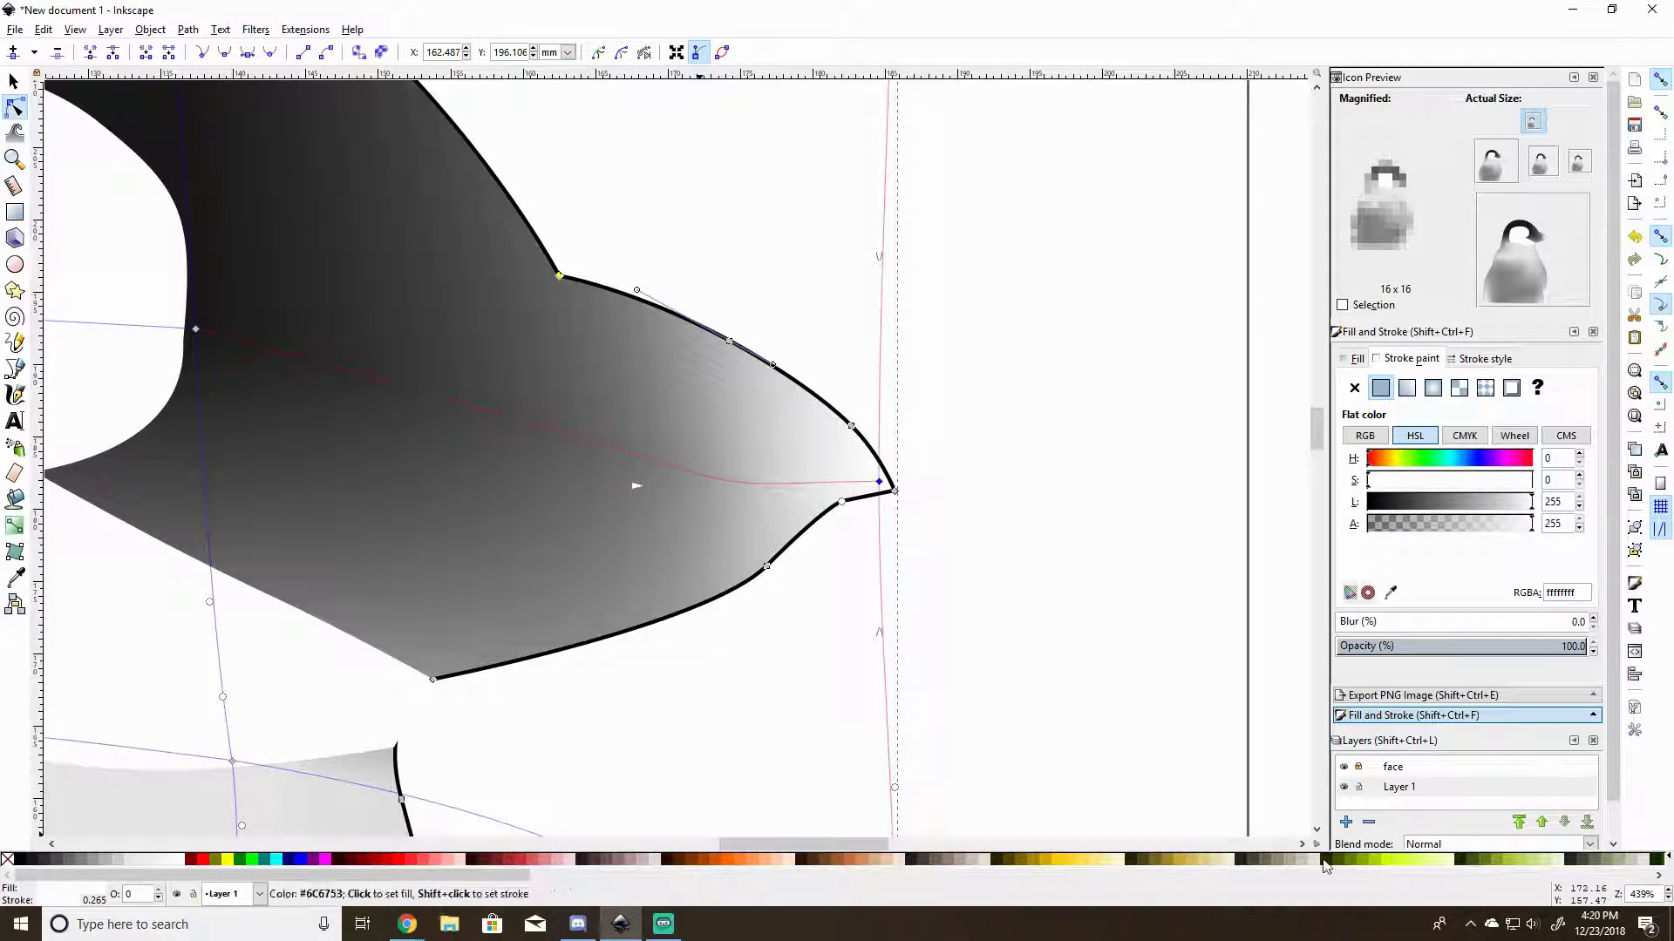
ctrl+scroll(636, 485, down, 3)
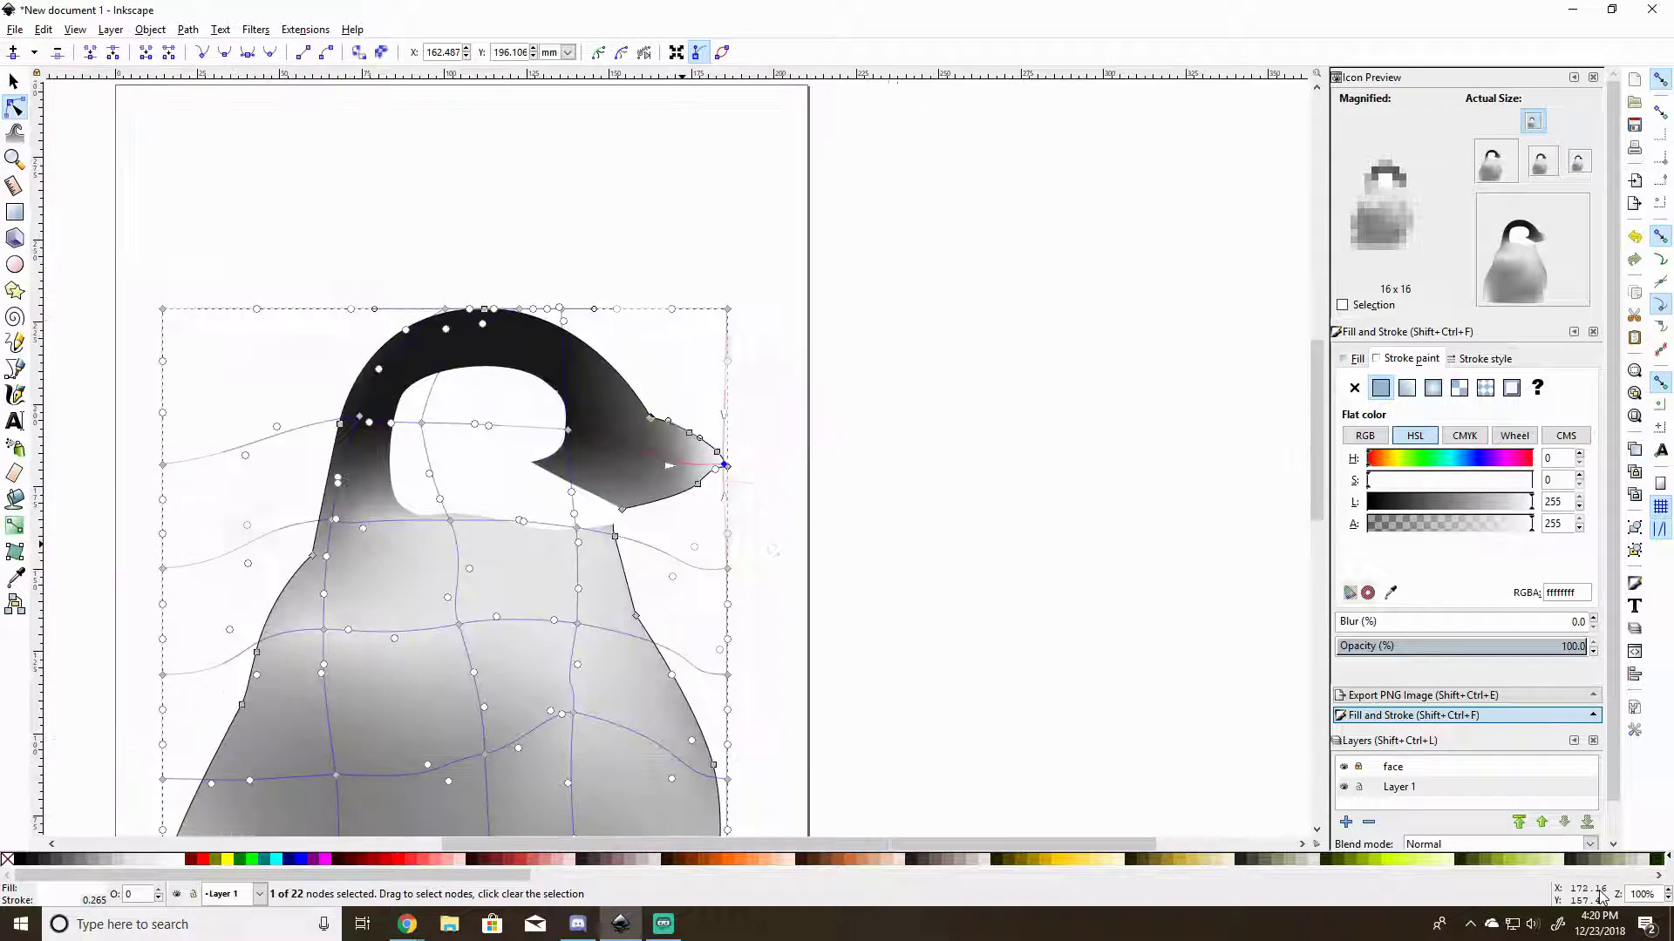
scroll(915, 642, down, 3)
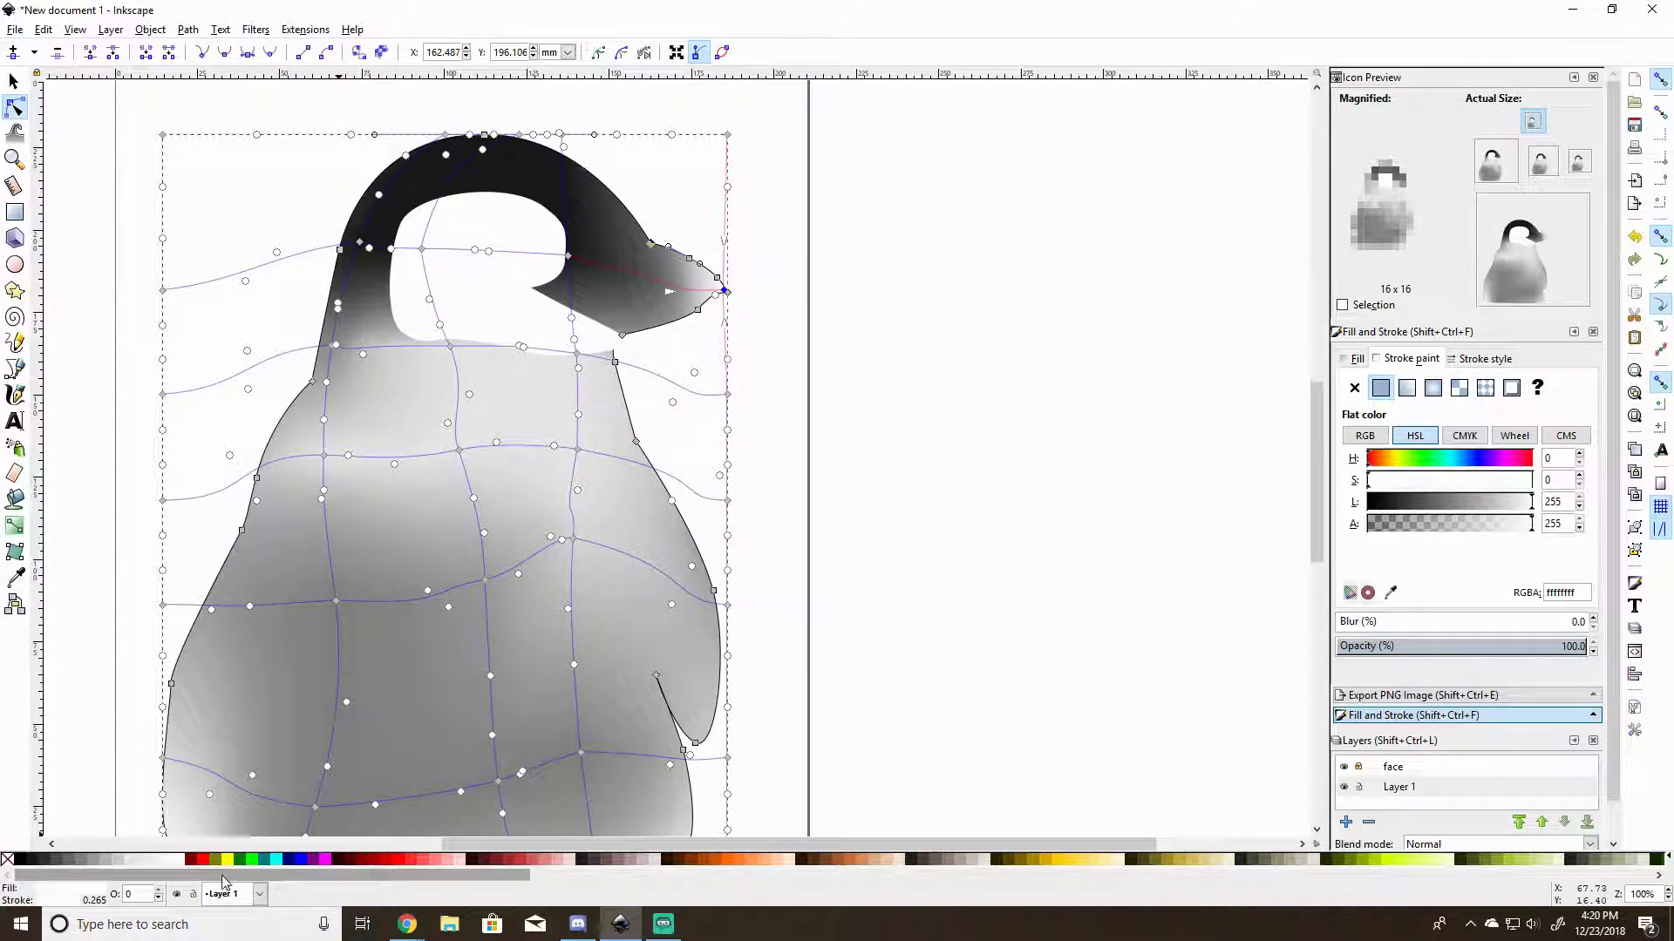
click(193, 894)
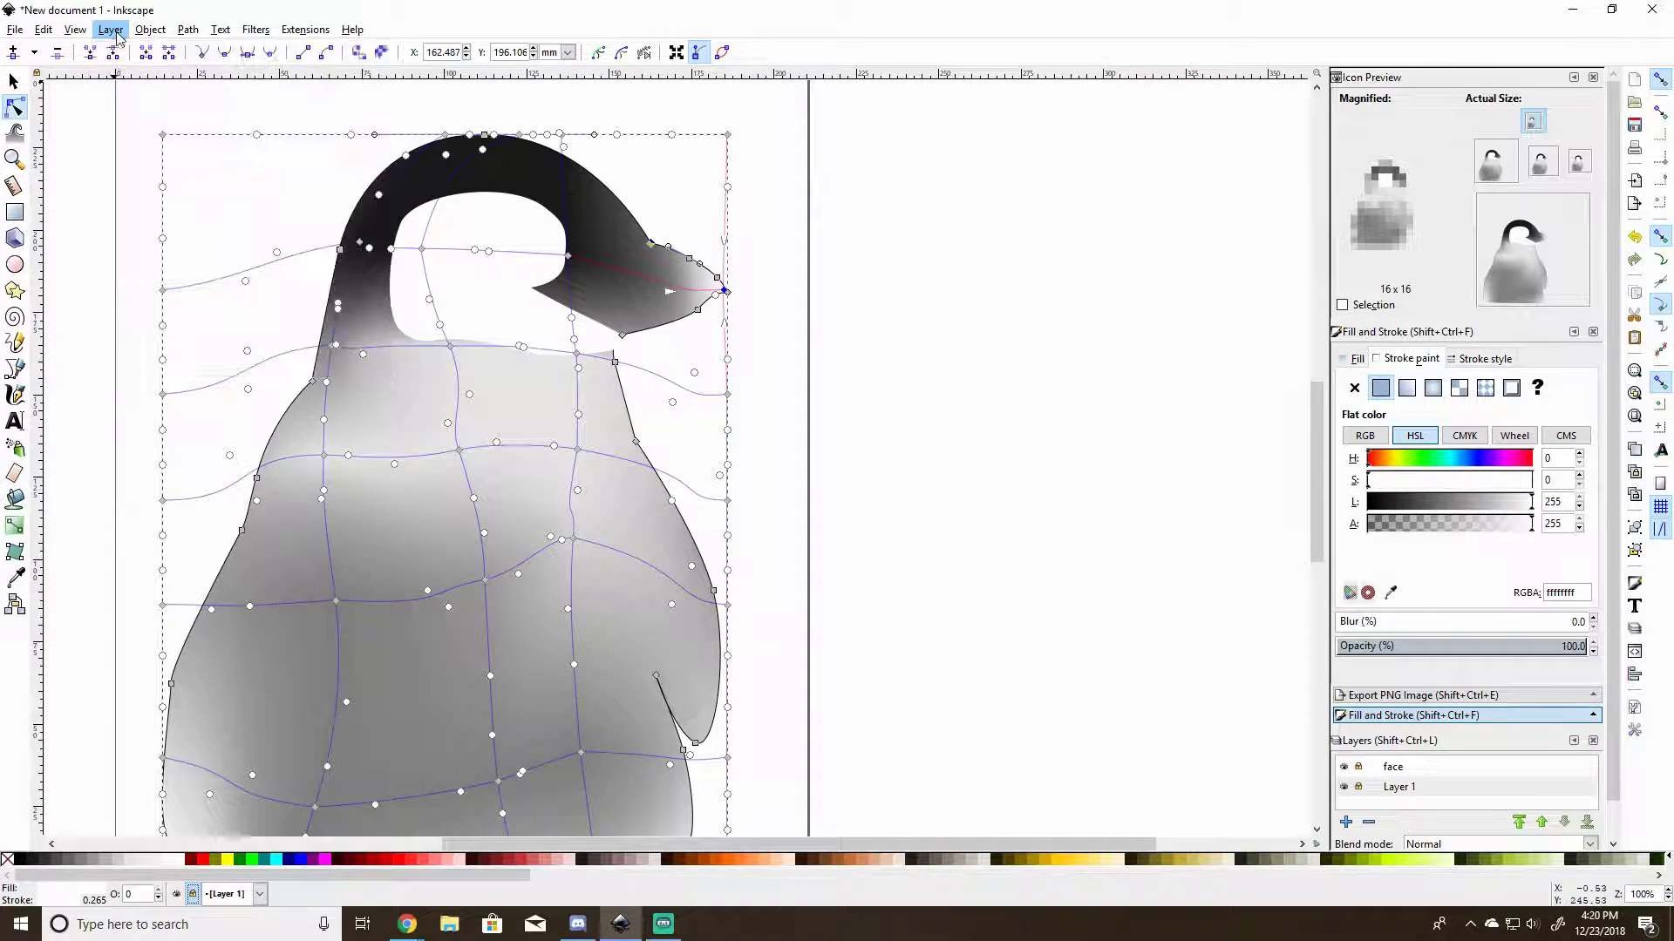
Add a new layer named 'eye'.
click(262, 561)
click(111, 29)
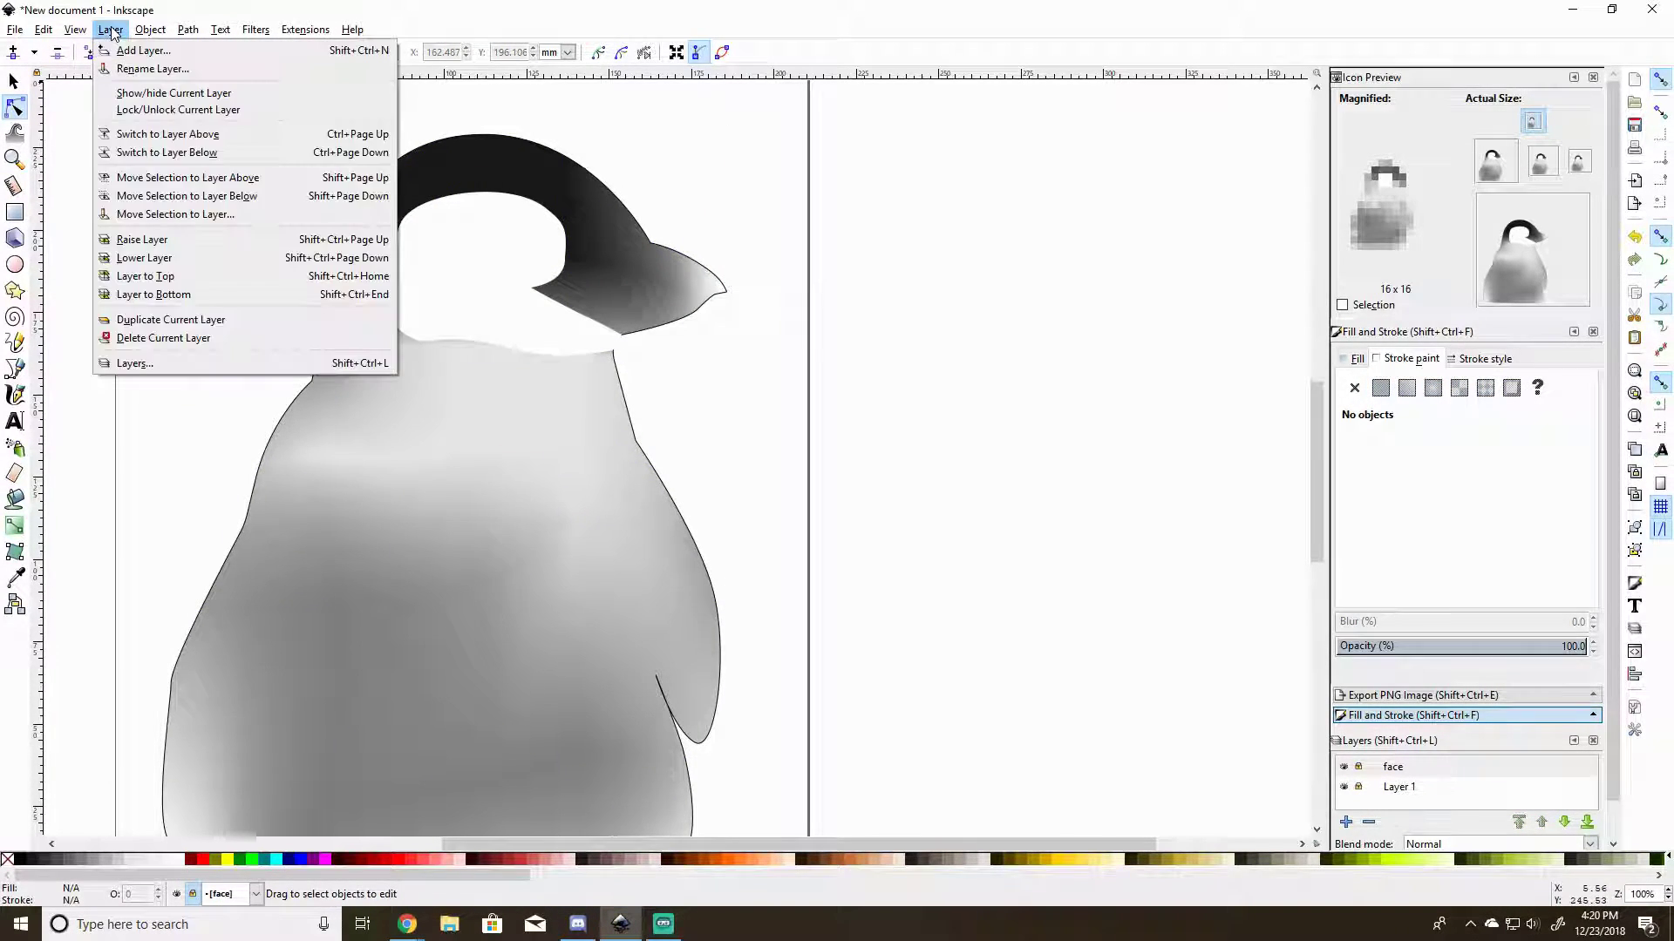
click(128, 54)
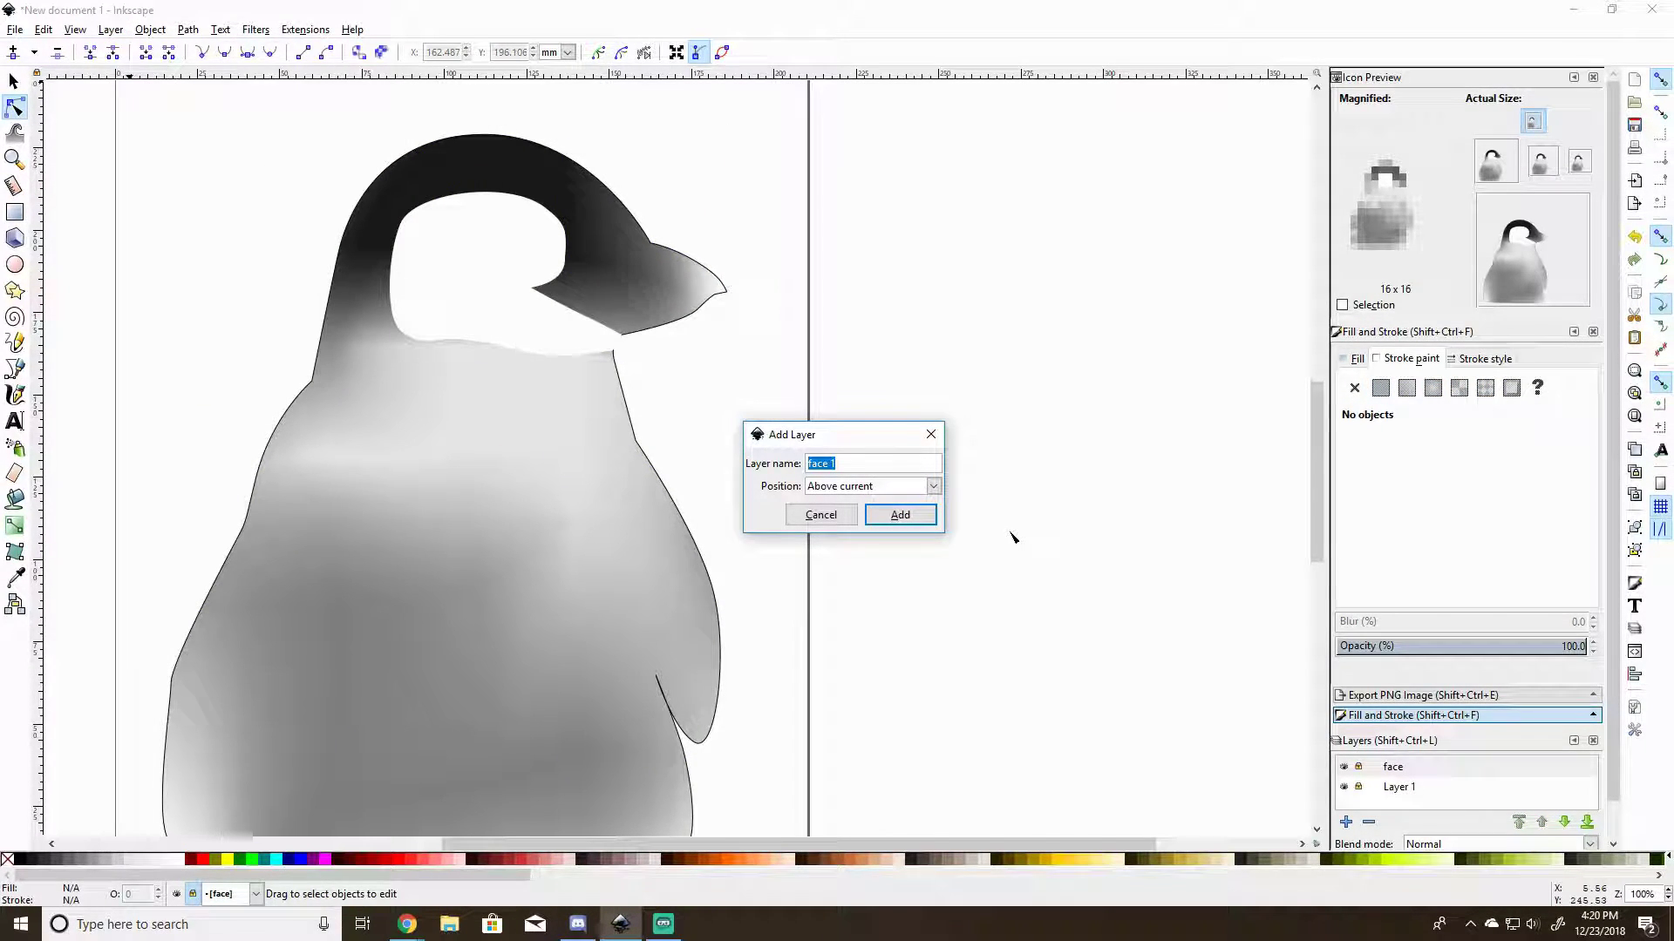
text(eye)
click(929, 521)
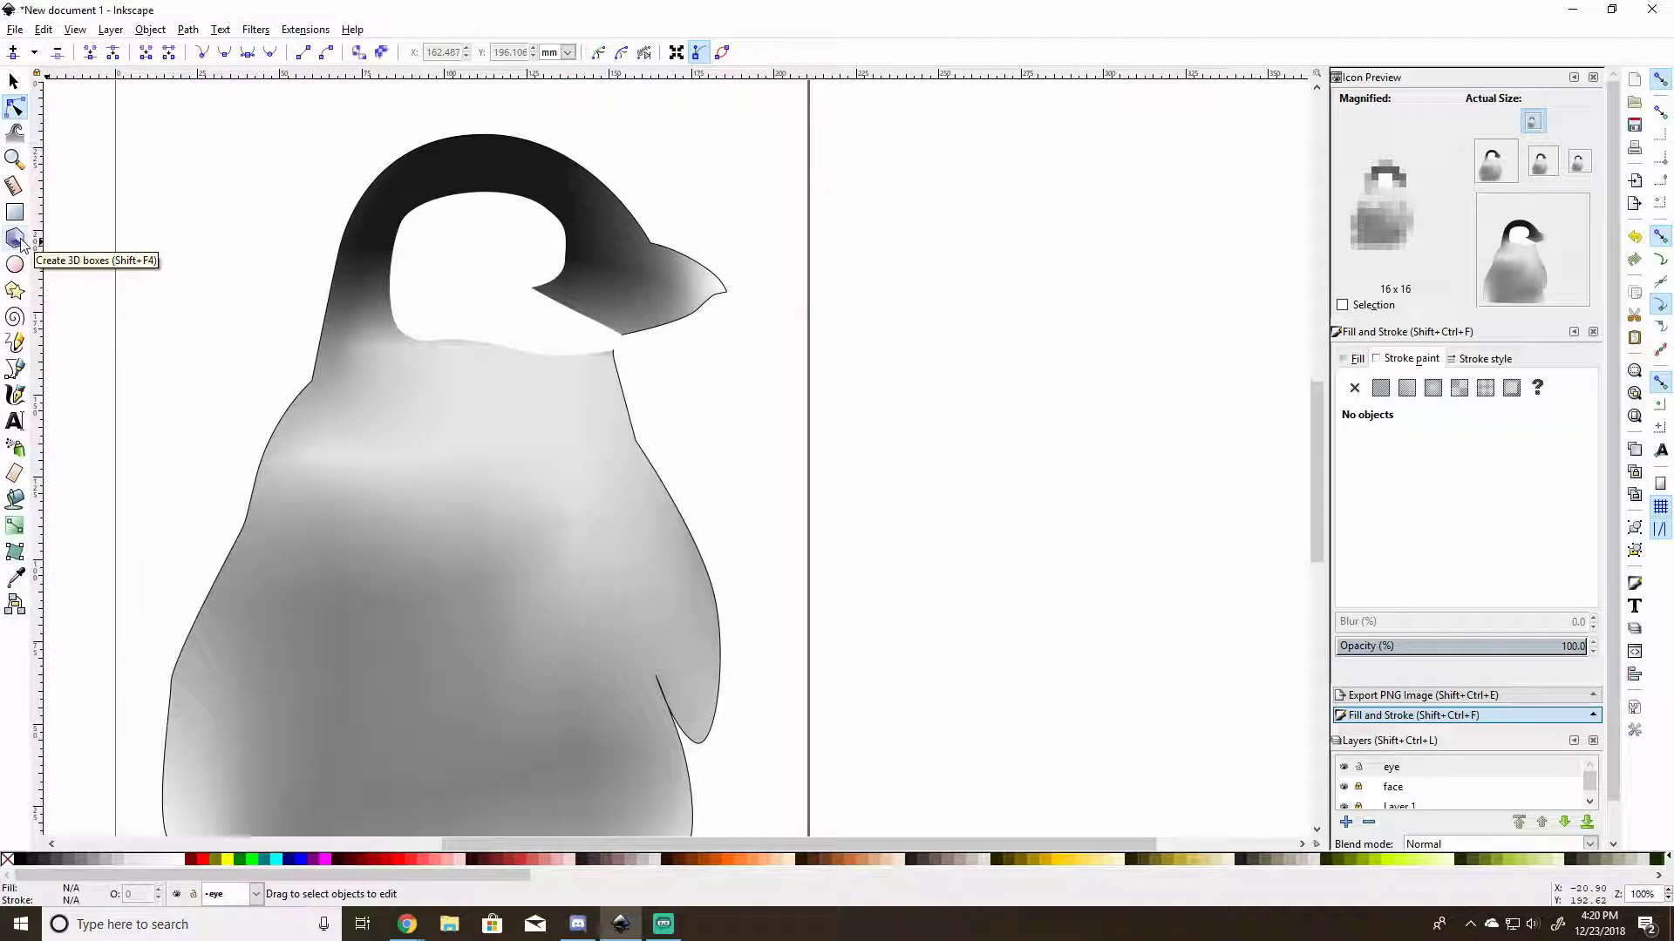
Draw a closed Bezier eye shape in the face patch with no stroke and flat fill 000000ff.
click(15, 368)
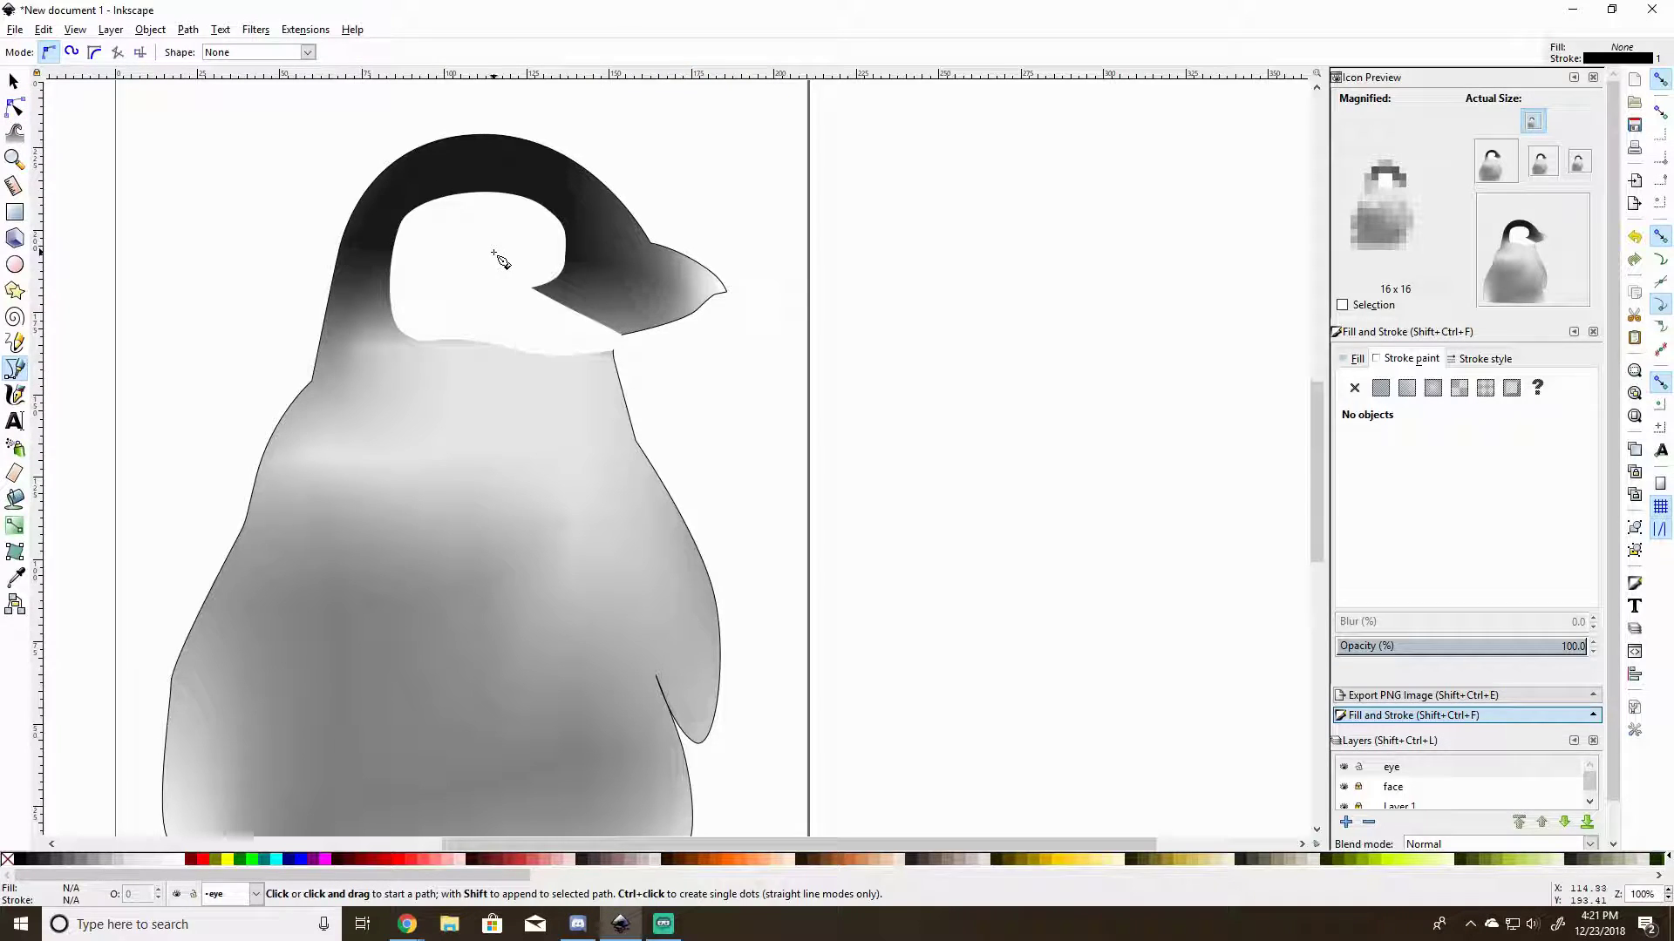
click(526, 247)
drag(498, 219, 499, 273)
click(526, 248)
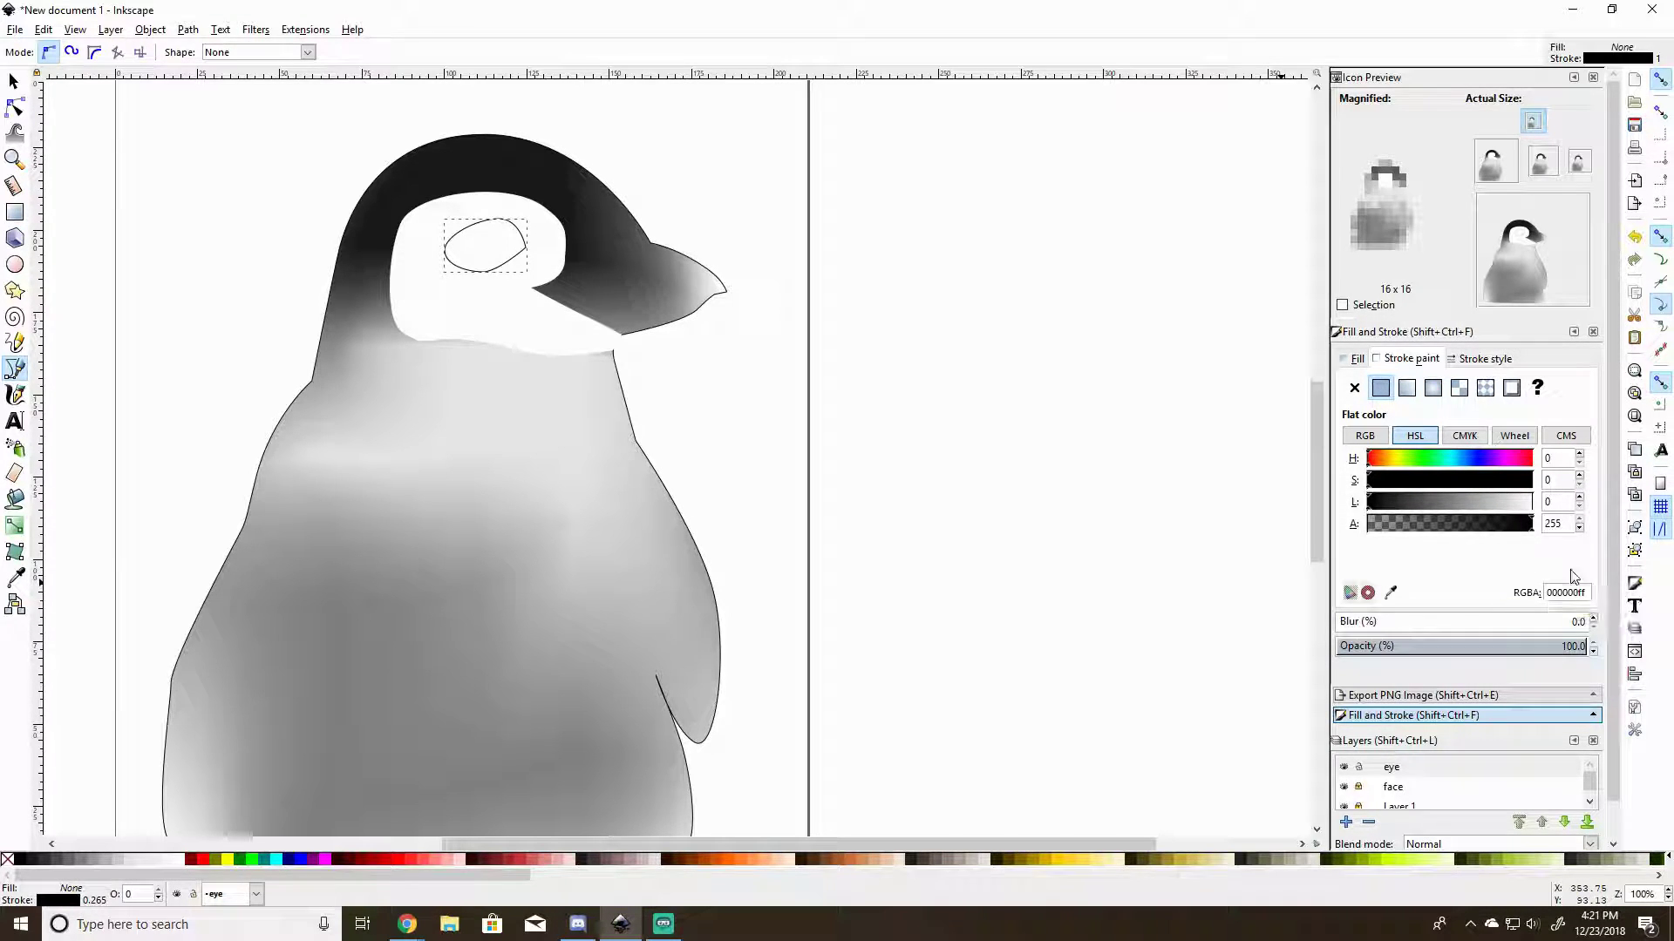
click(1354, 387)
click(1356, 359)
click(1384, 391)
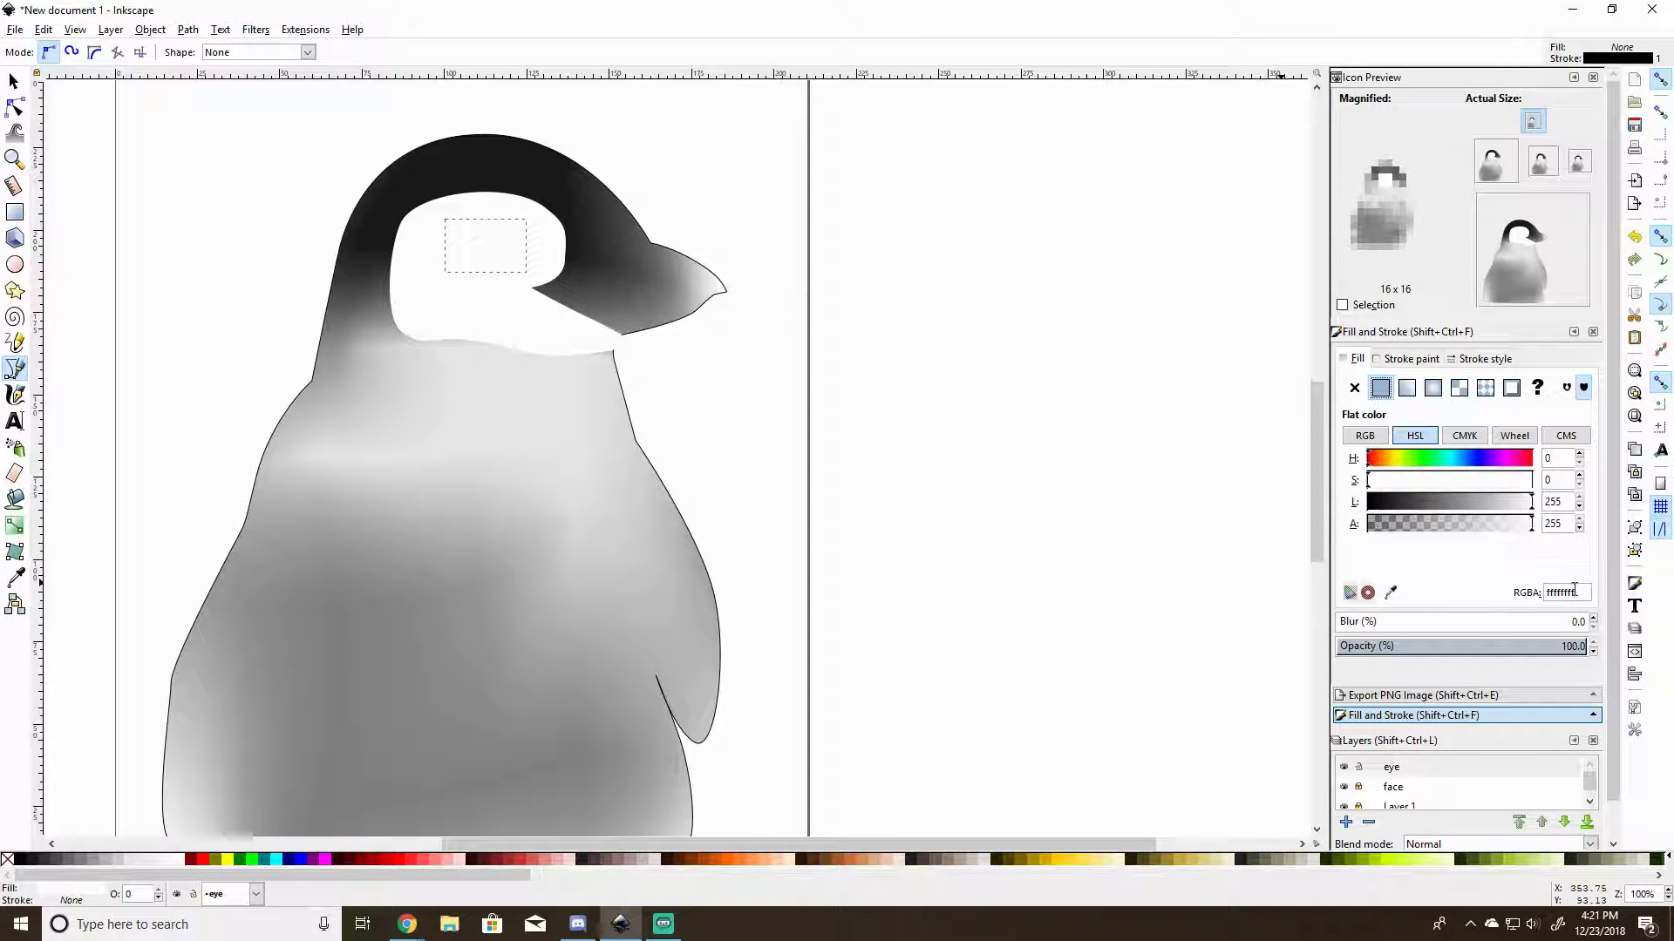
text(00)
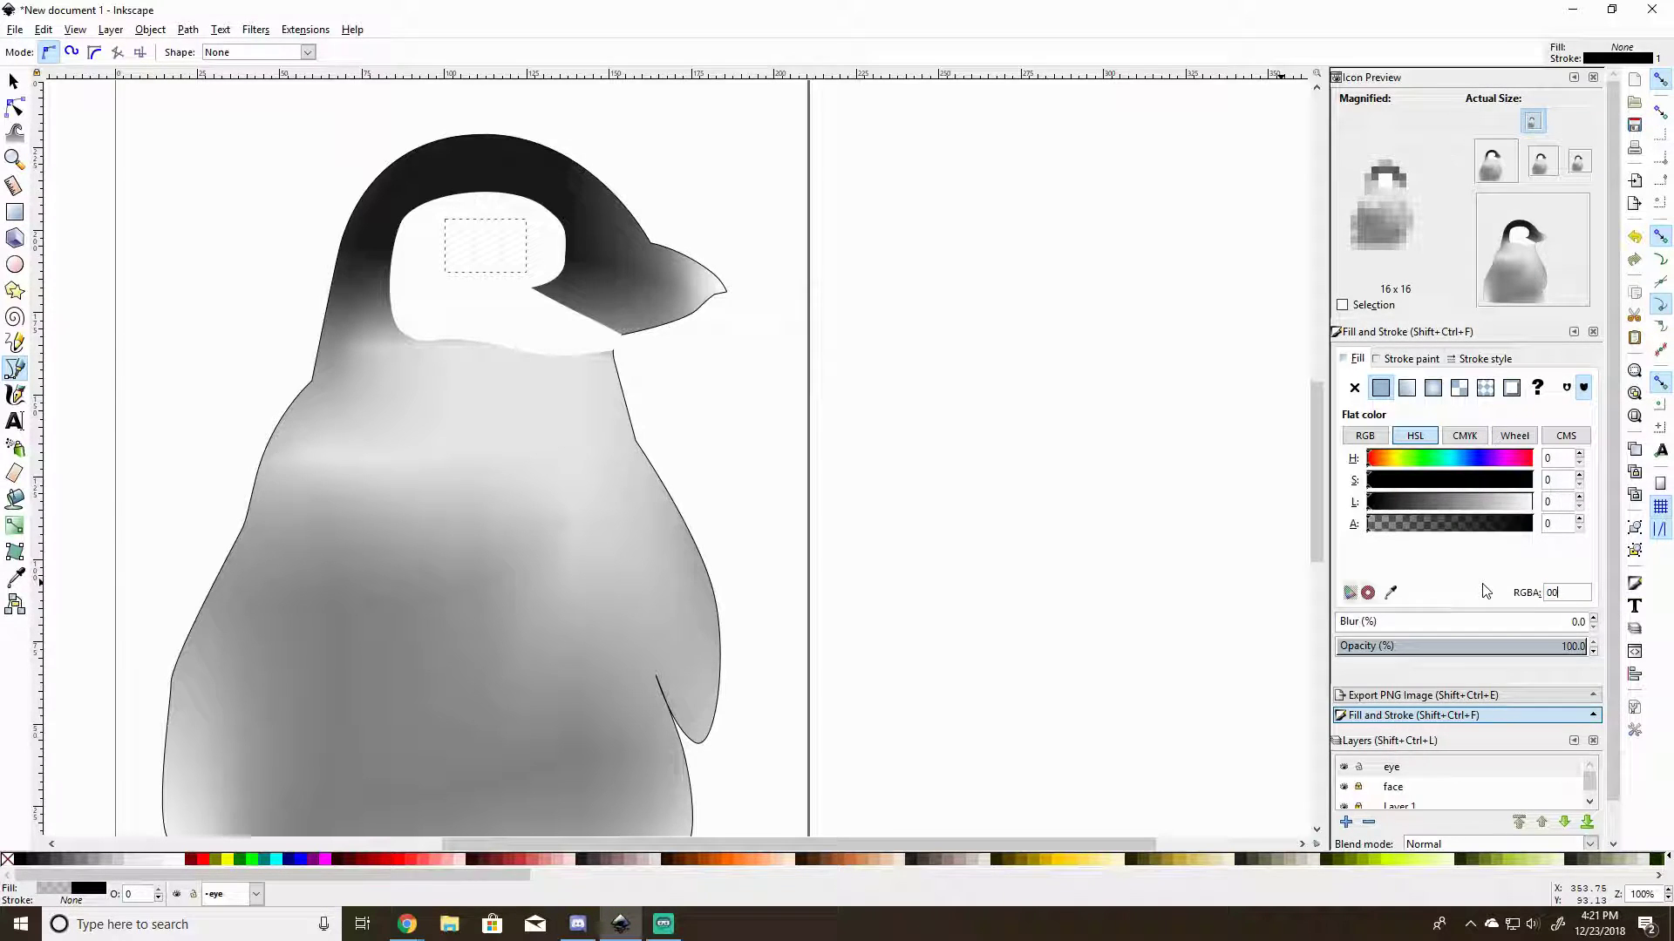
text(0000ff)
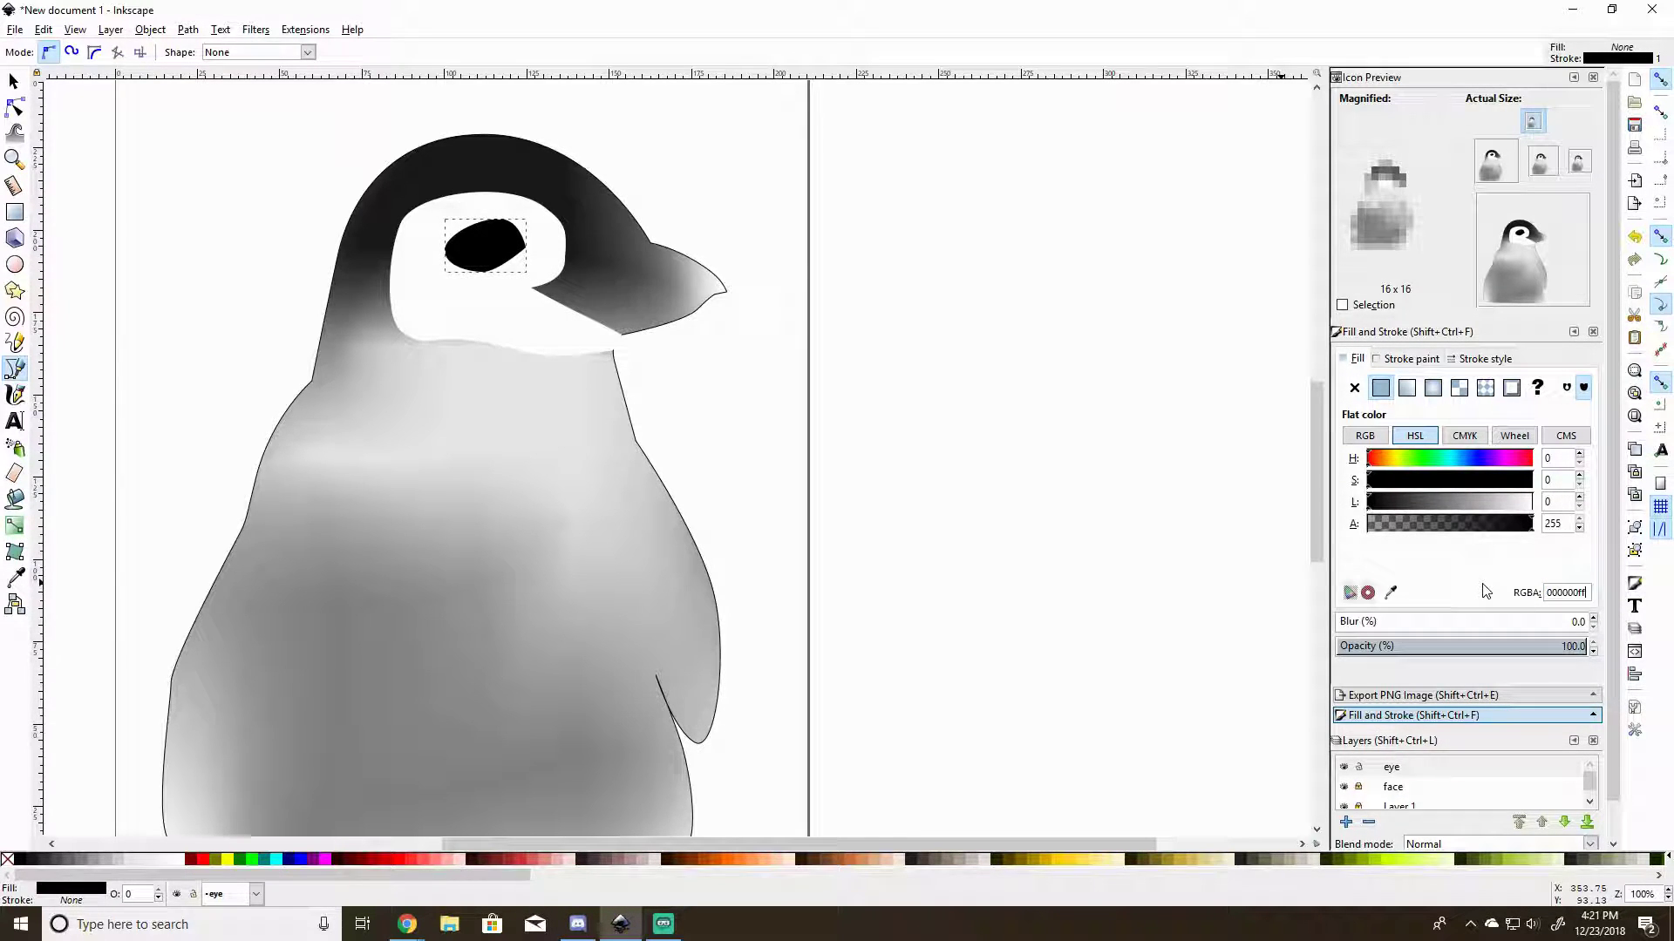
Zoom on the eye and drag its top, lower and left nodes into a teardrop pointing at the beak.
click(24, 160)
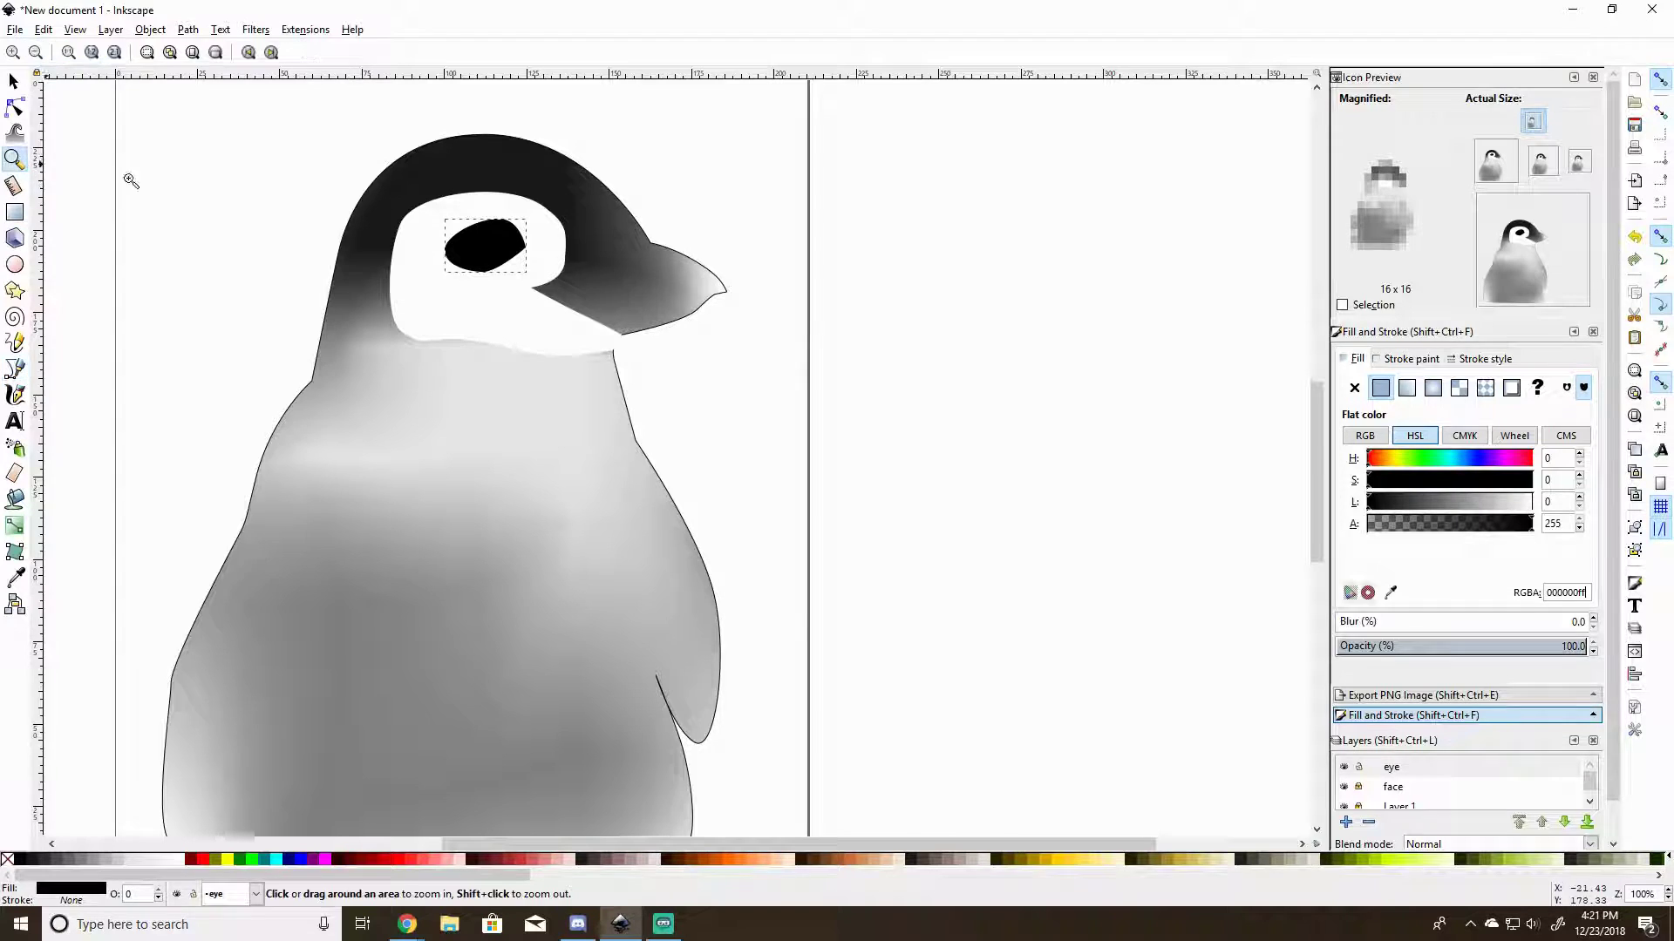
drag(397, 184, 555, 319)
key(n)
drag(775, 273, 719, 306)
drag(698, 550, 854, 534)
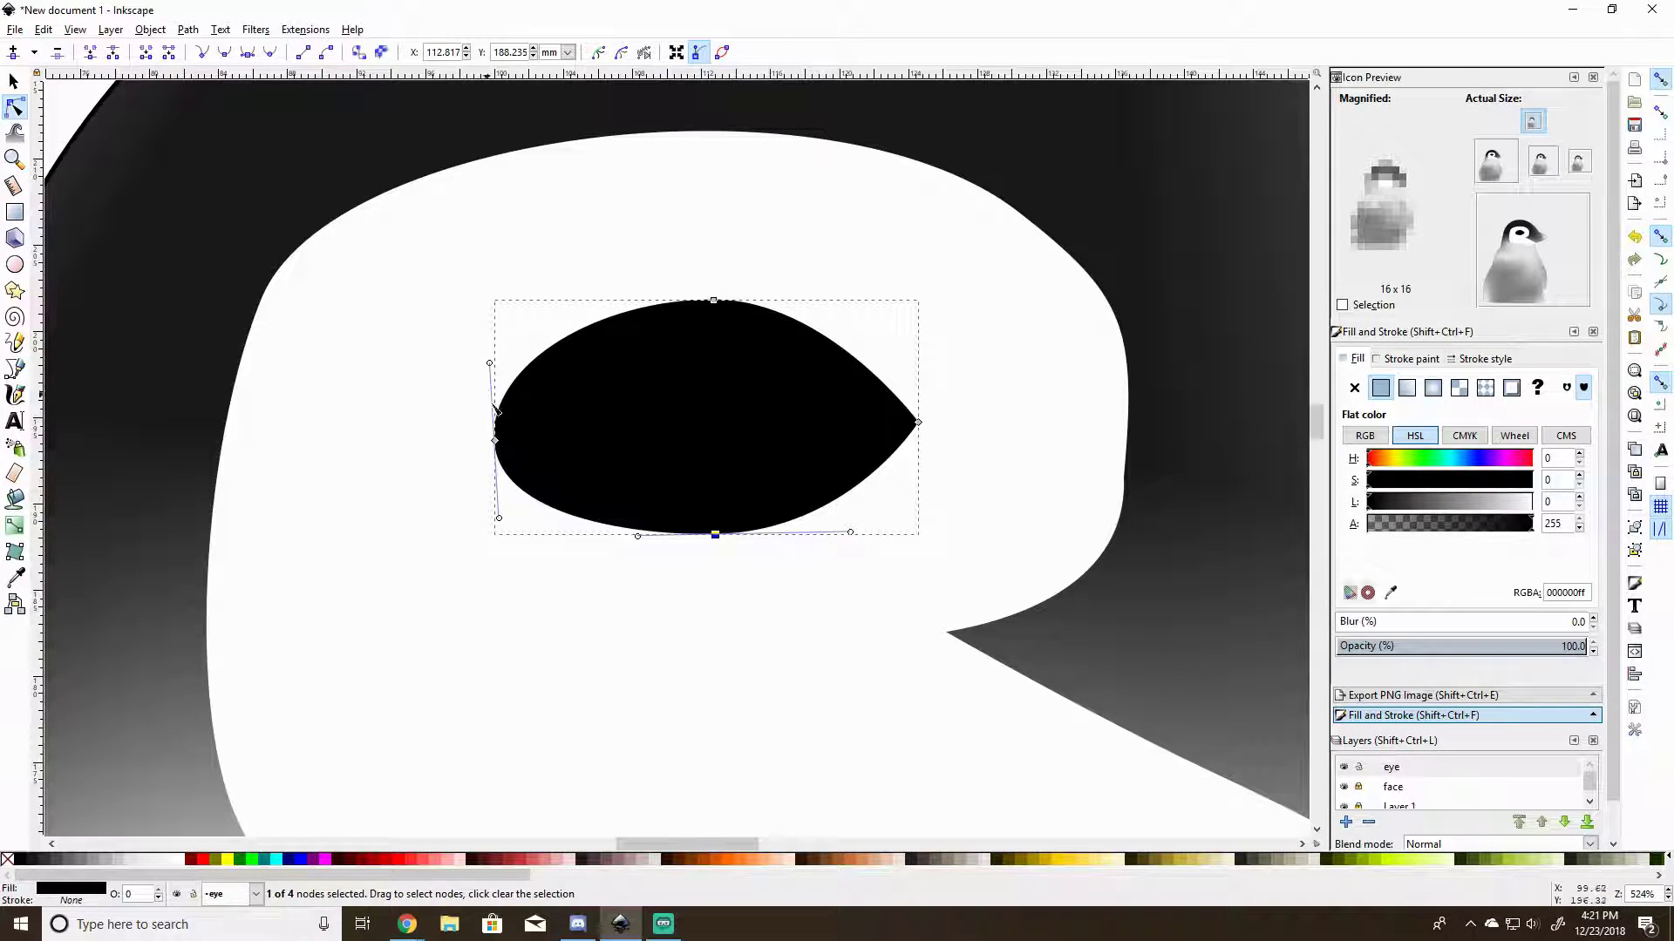
drag(495, 439, 523, 438)
Draw a whole white ellipse highlight inside the eye, then delete it.
click(15, 264)
key(Escape)
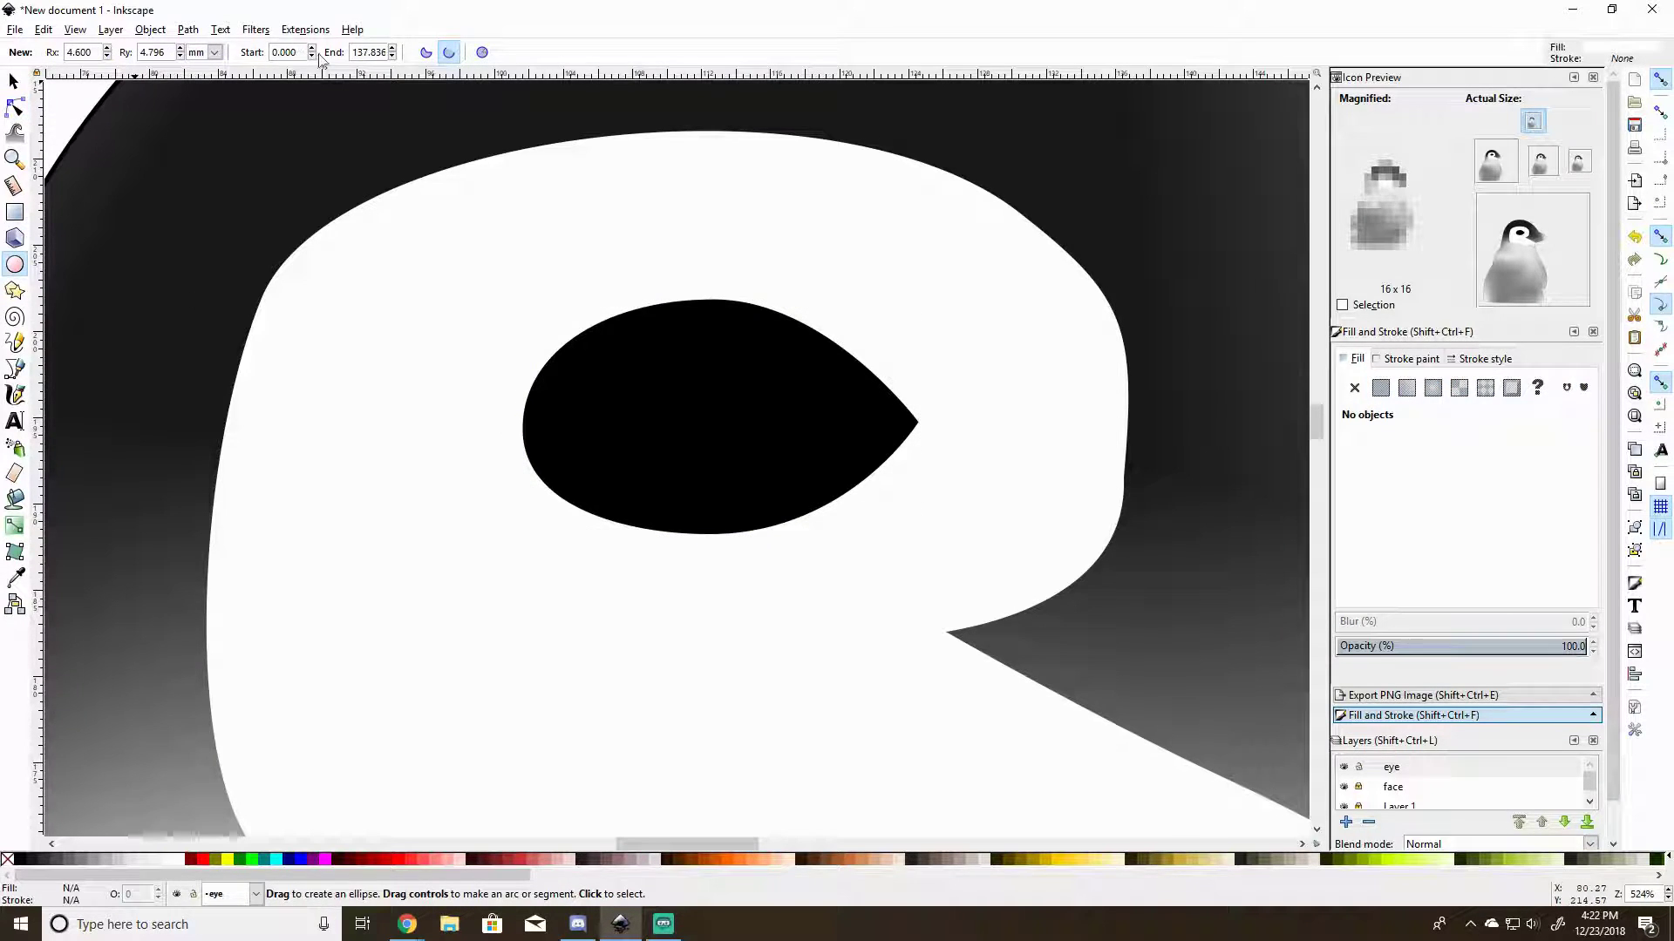
click(482, 54)
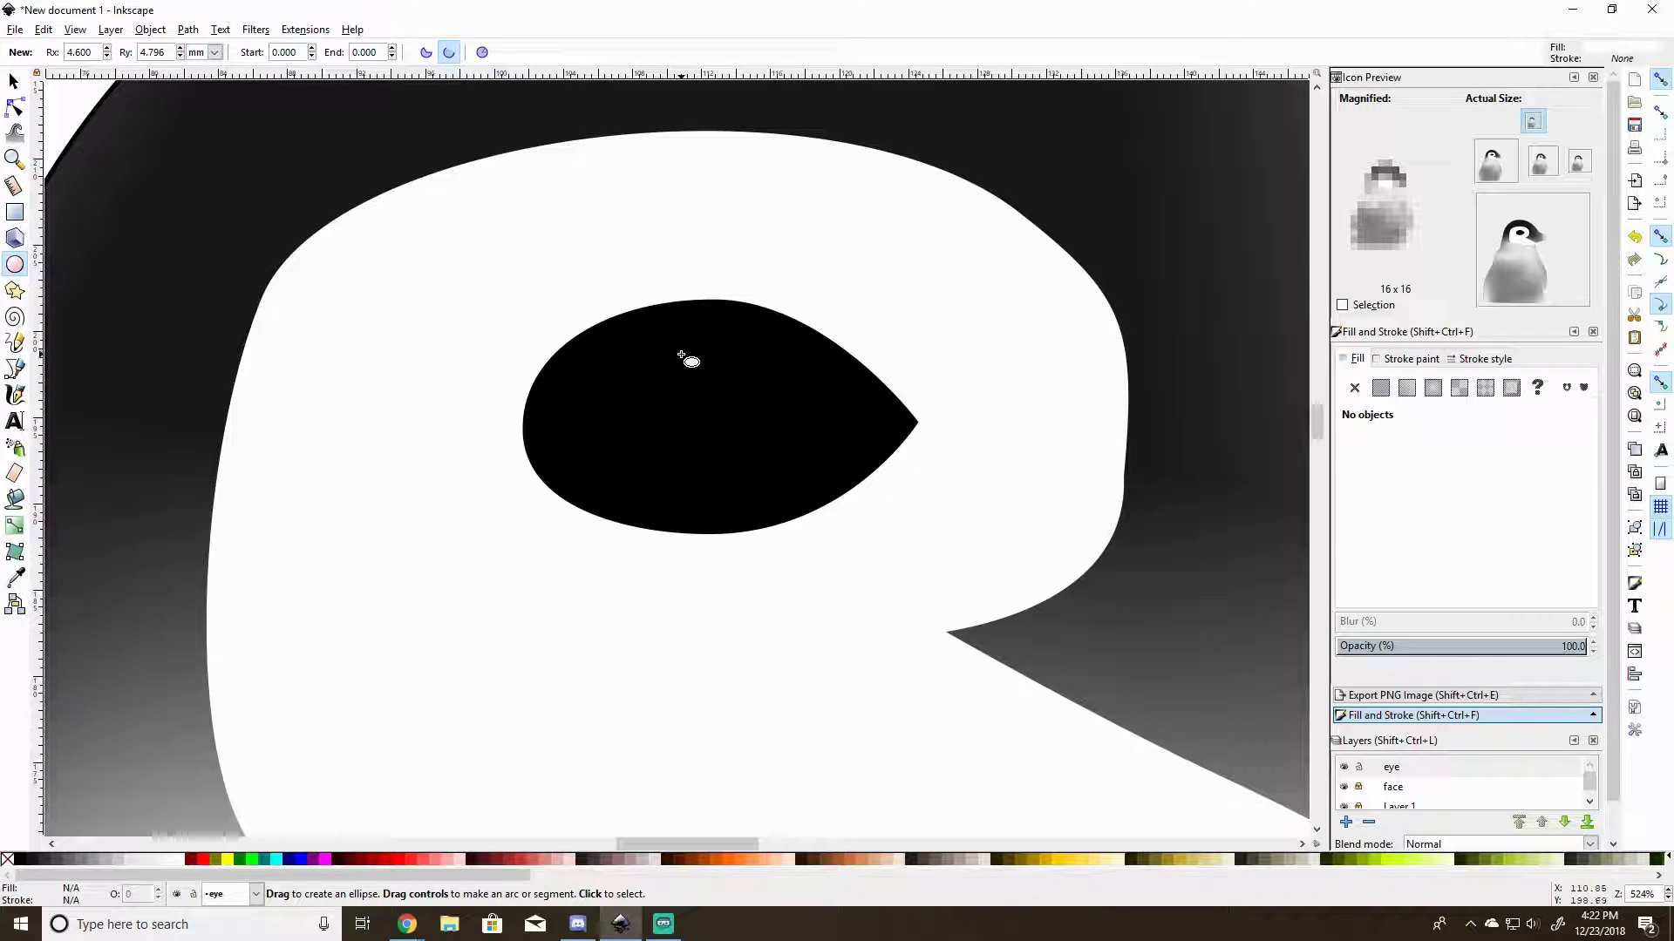
drag(682, 353, 847, 498)
key(Delete)
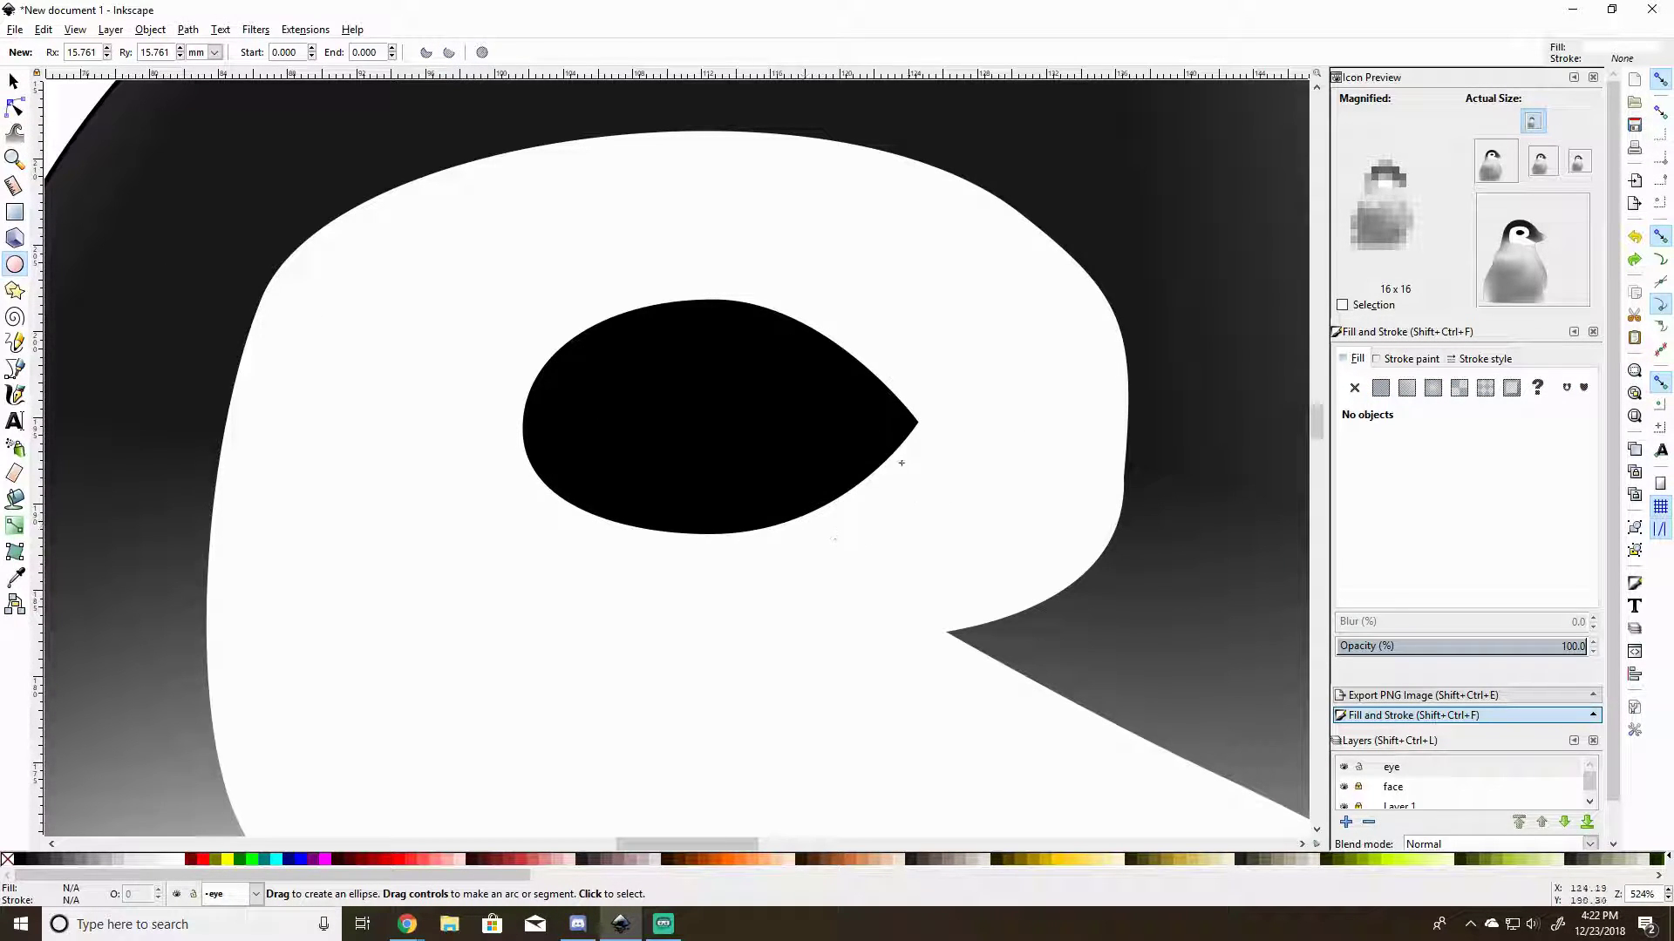
Select the eye, try white and dark grey fills, then apply a radial gradient fill.
click(13, 81)
click(687, 414)
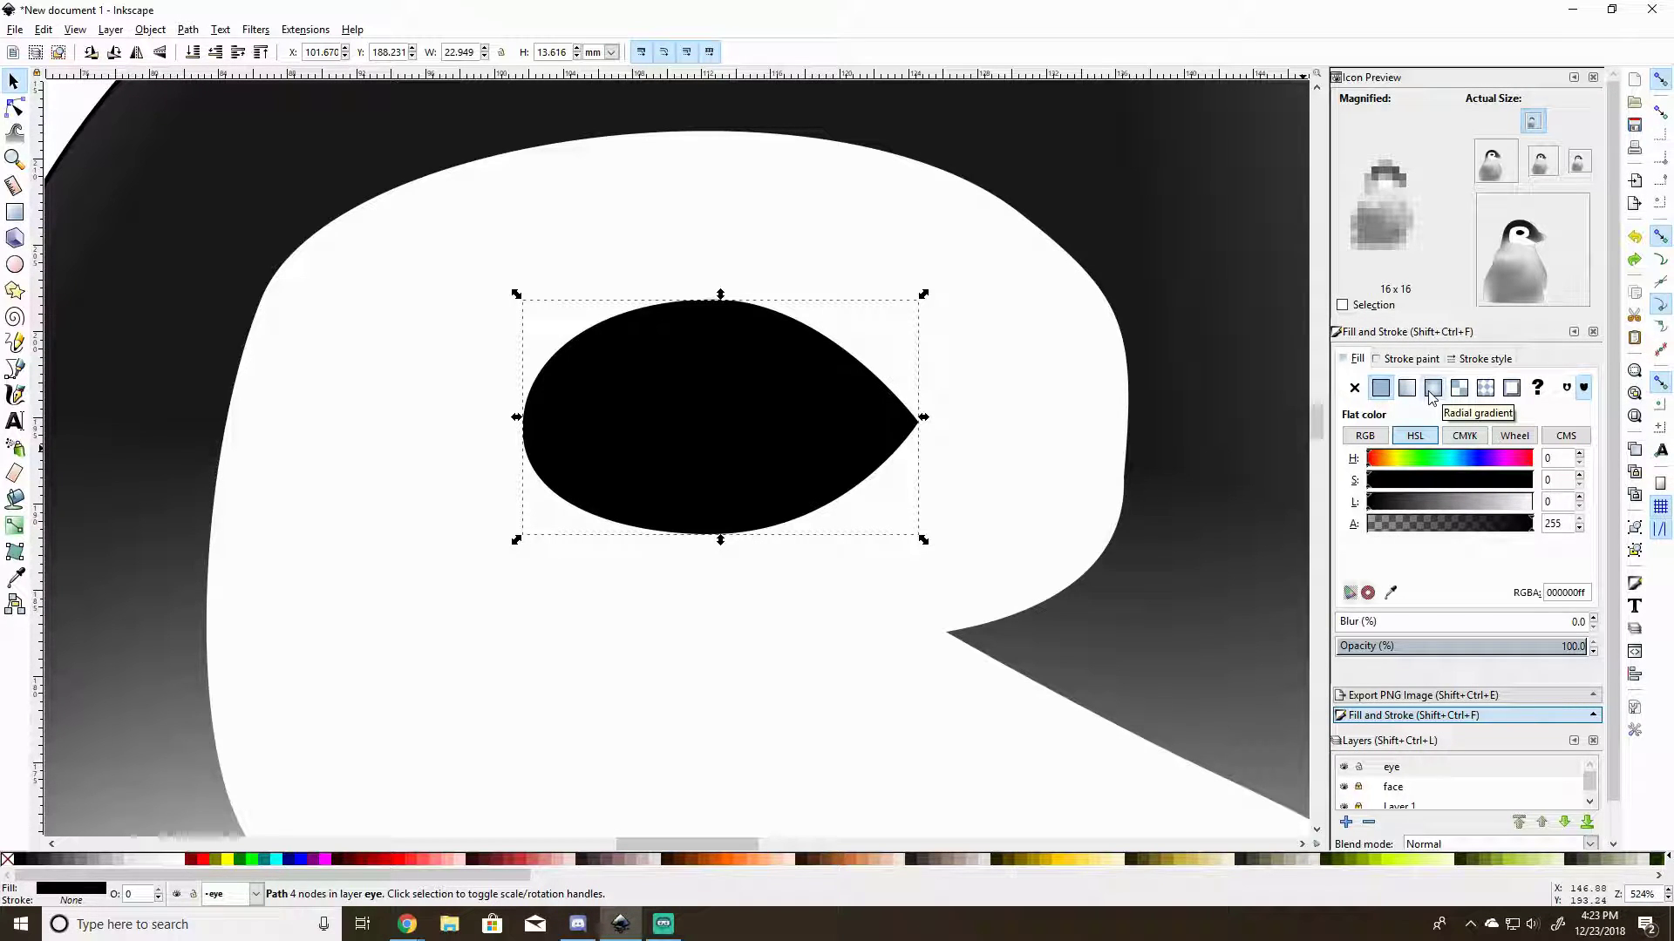
click(1432, 389)
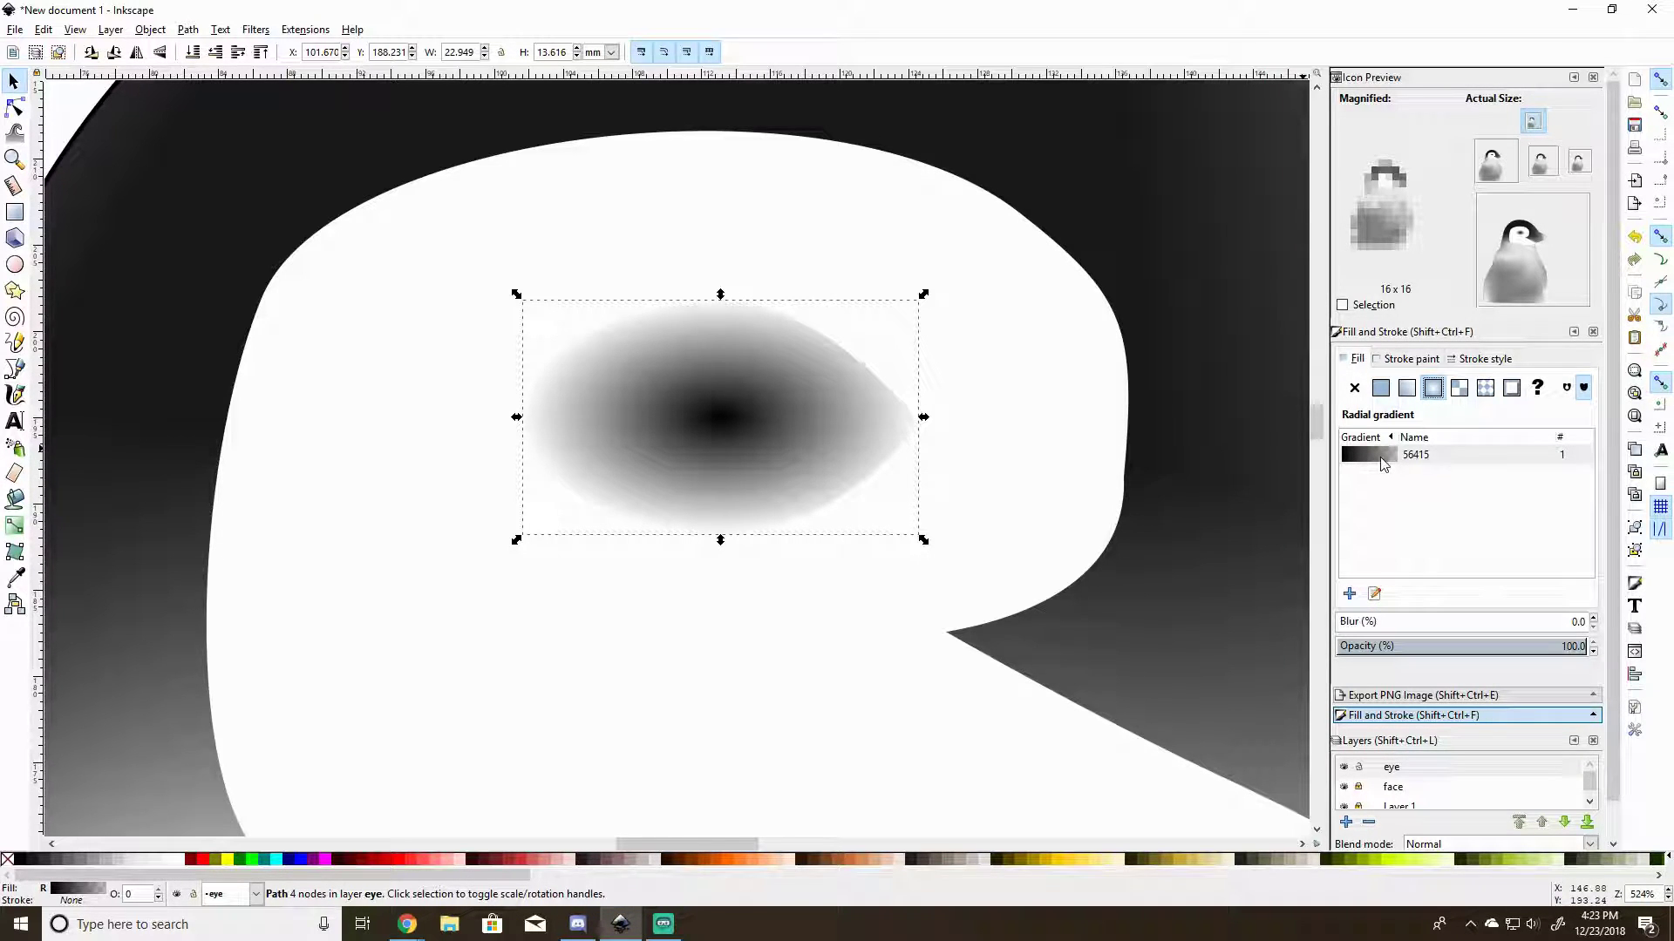
click(744, 394)
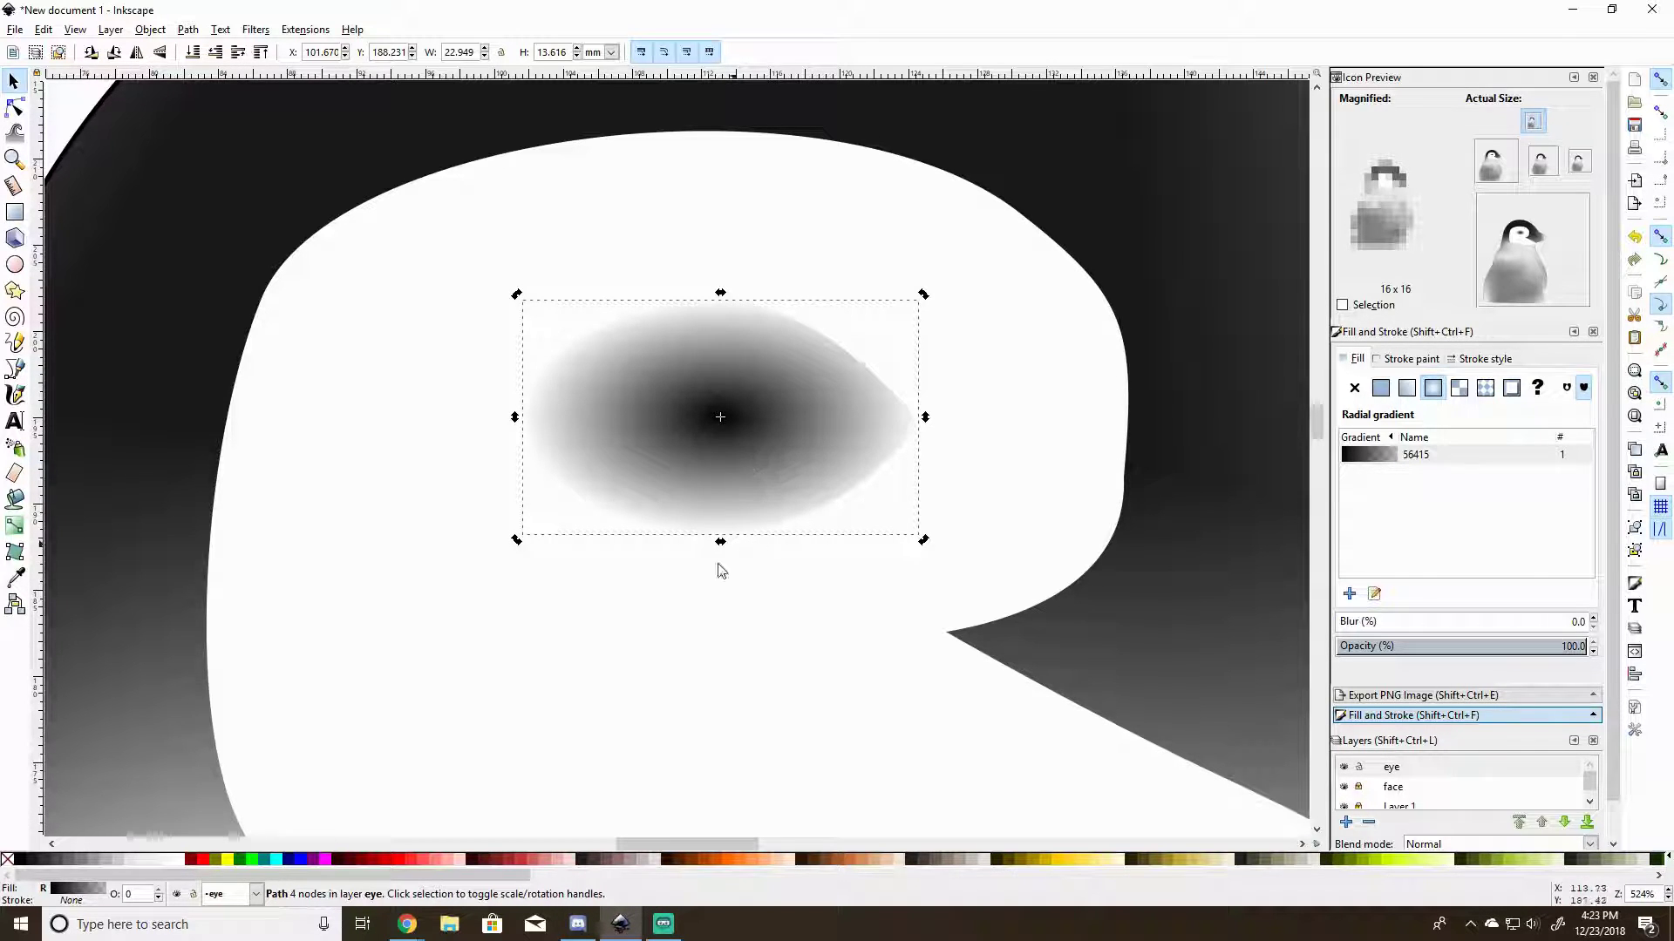
click(178, 863)
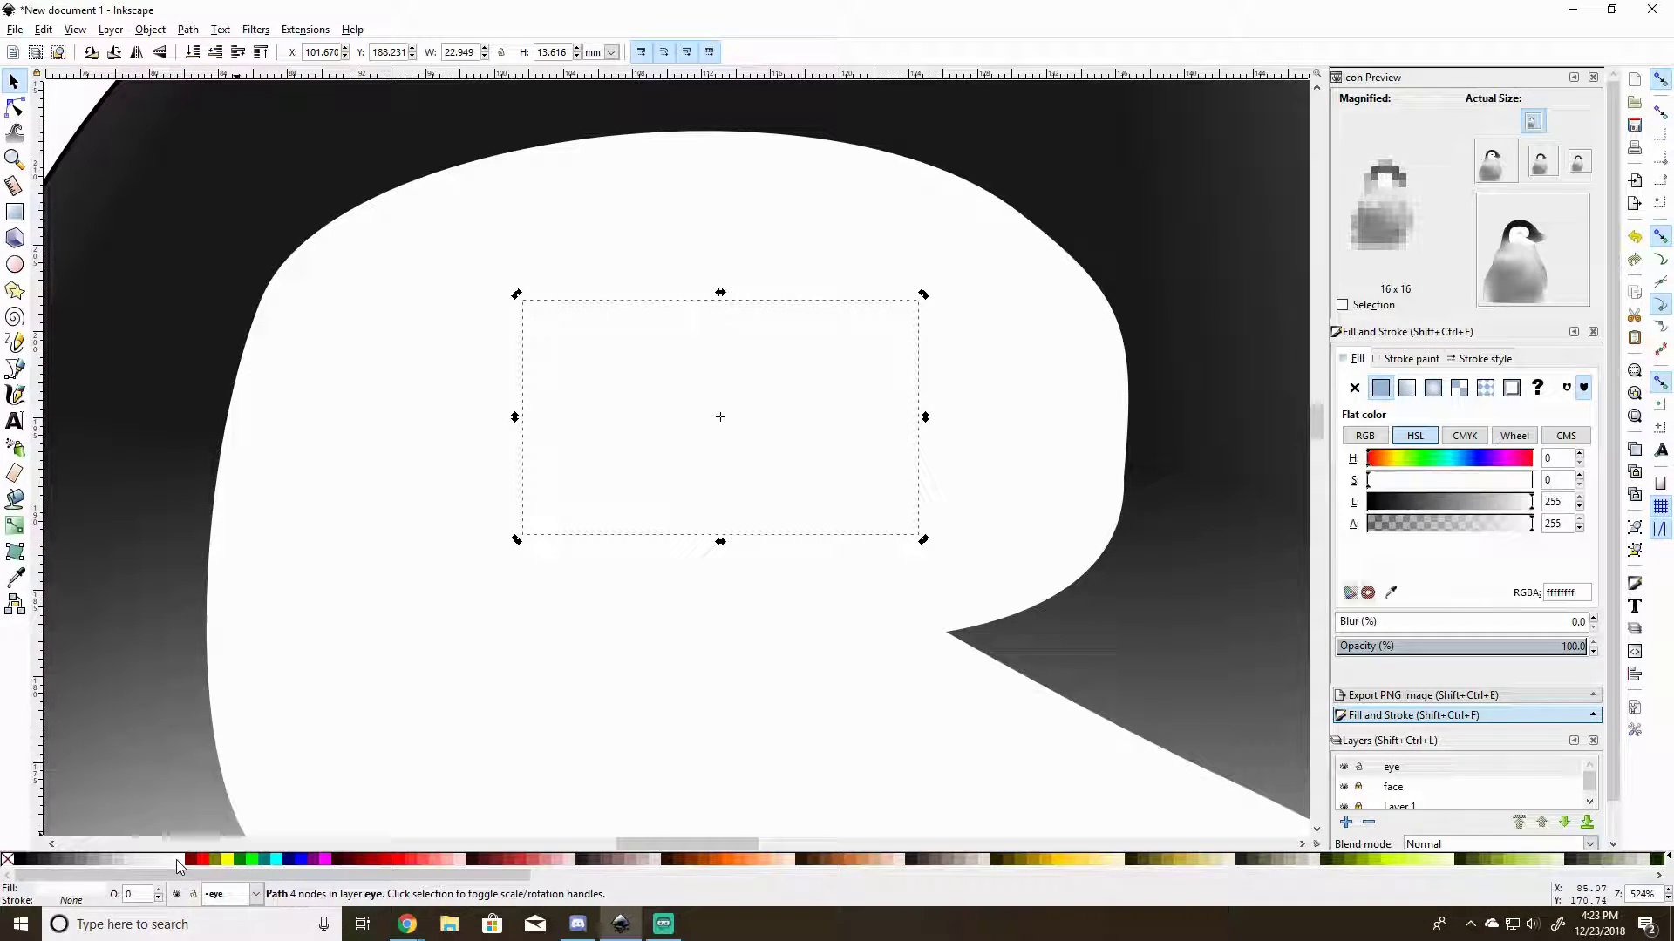
click(535, 429)
click(40, 861)
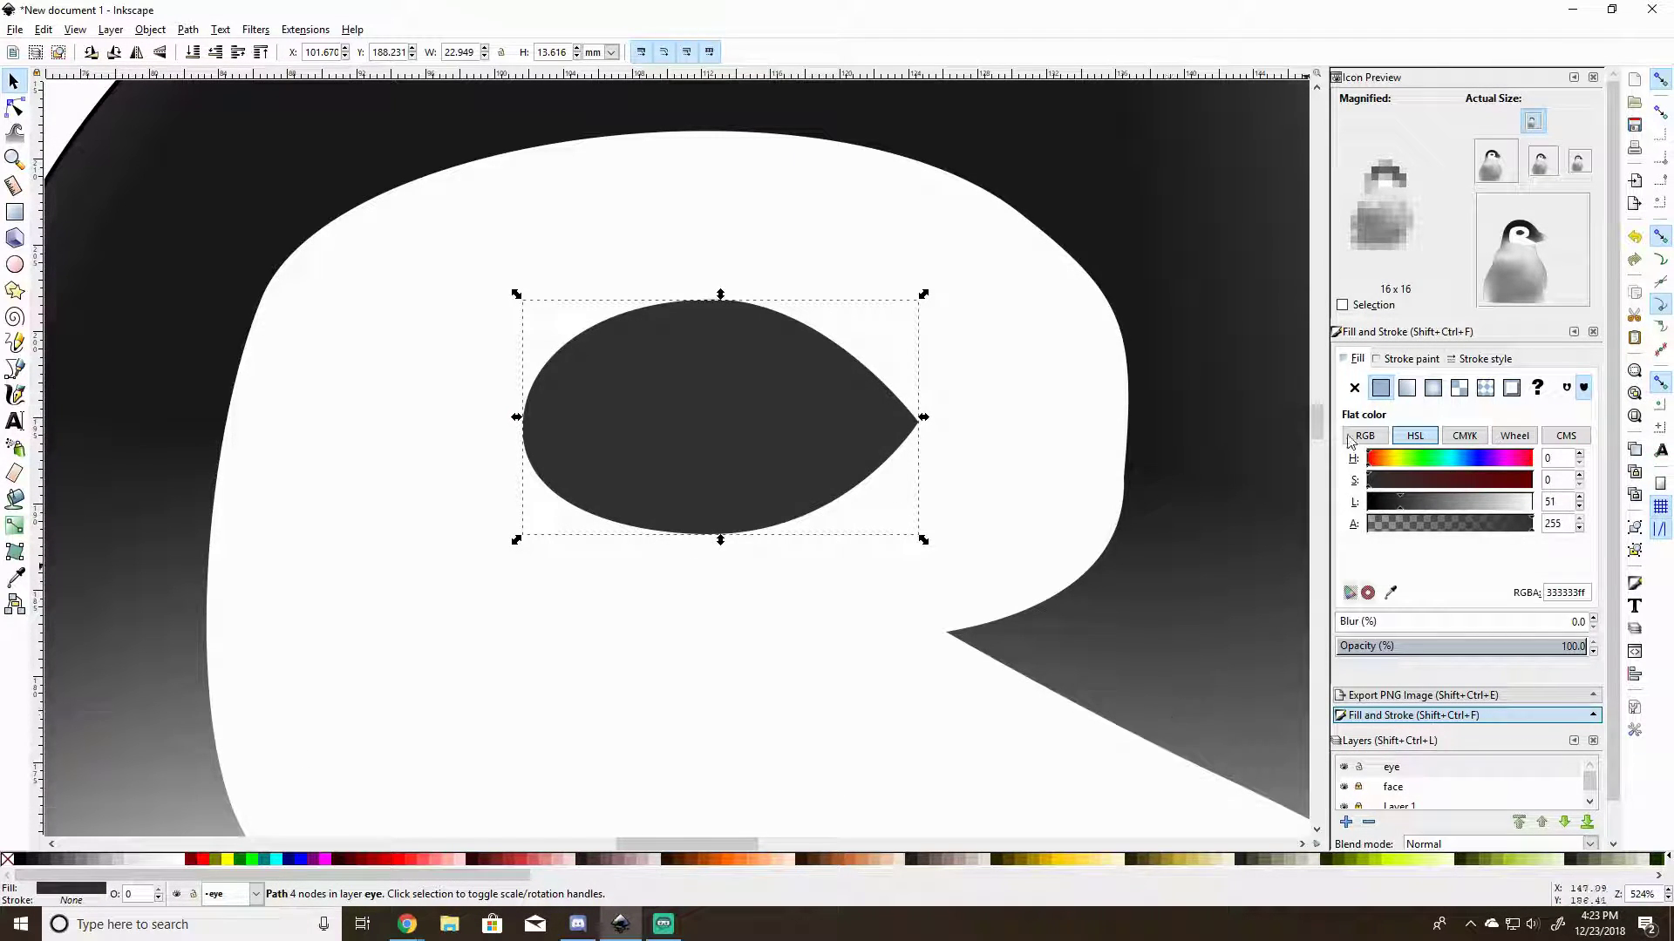
click(1433, 388)
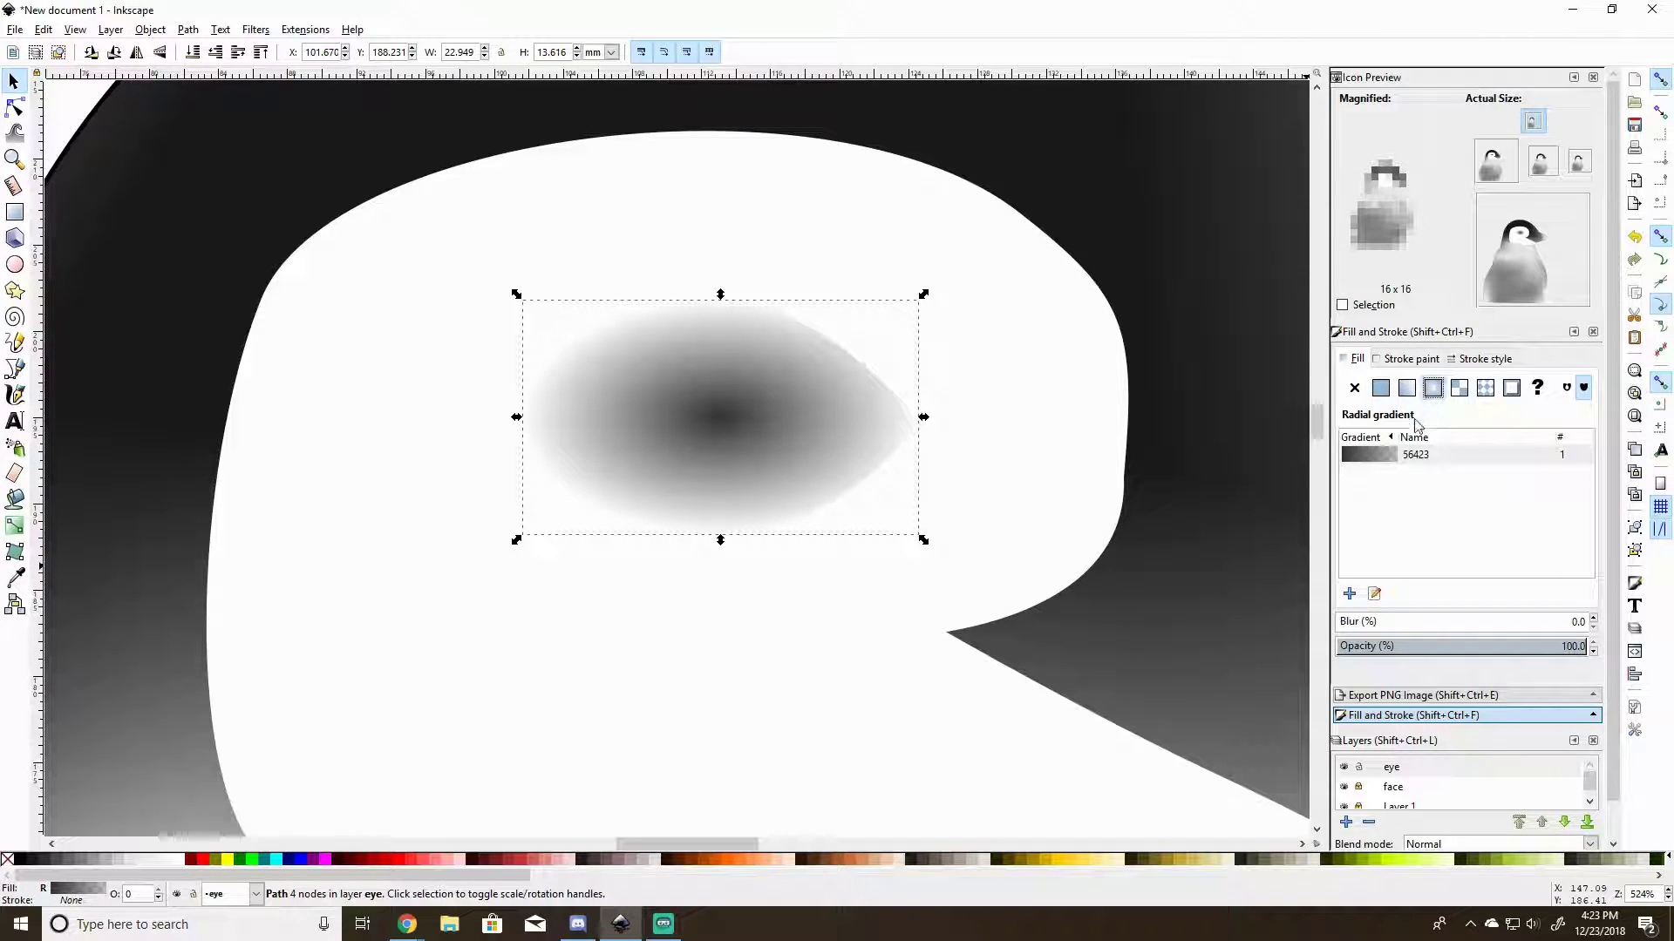
click(1384, 455)
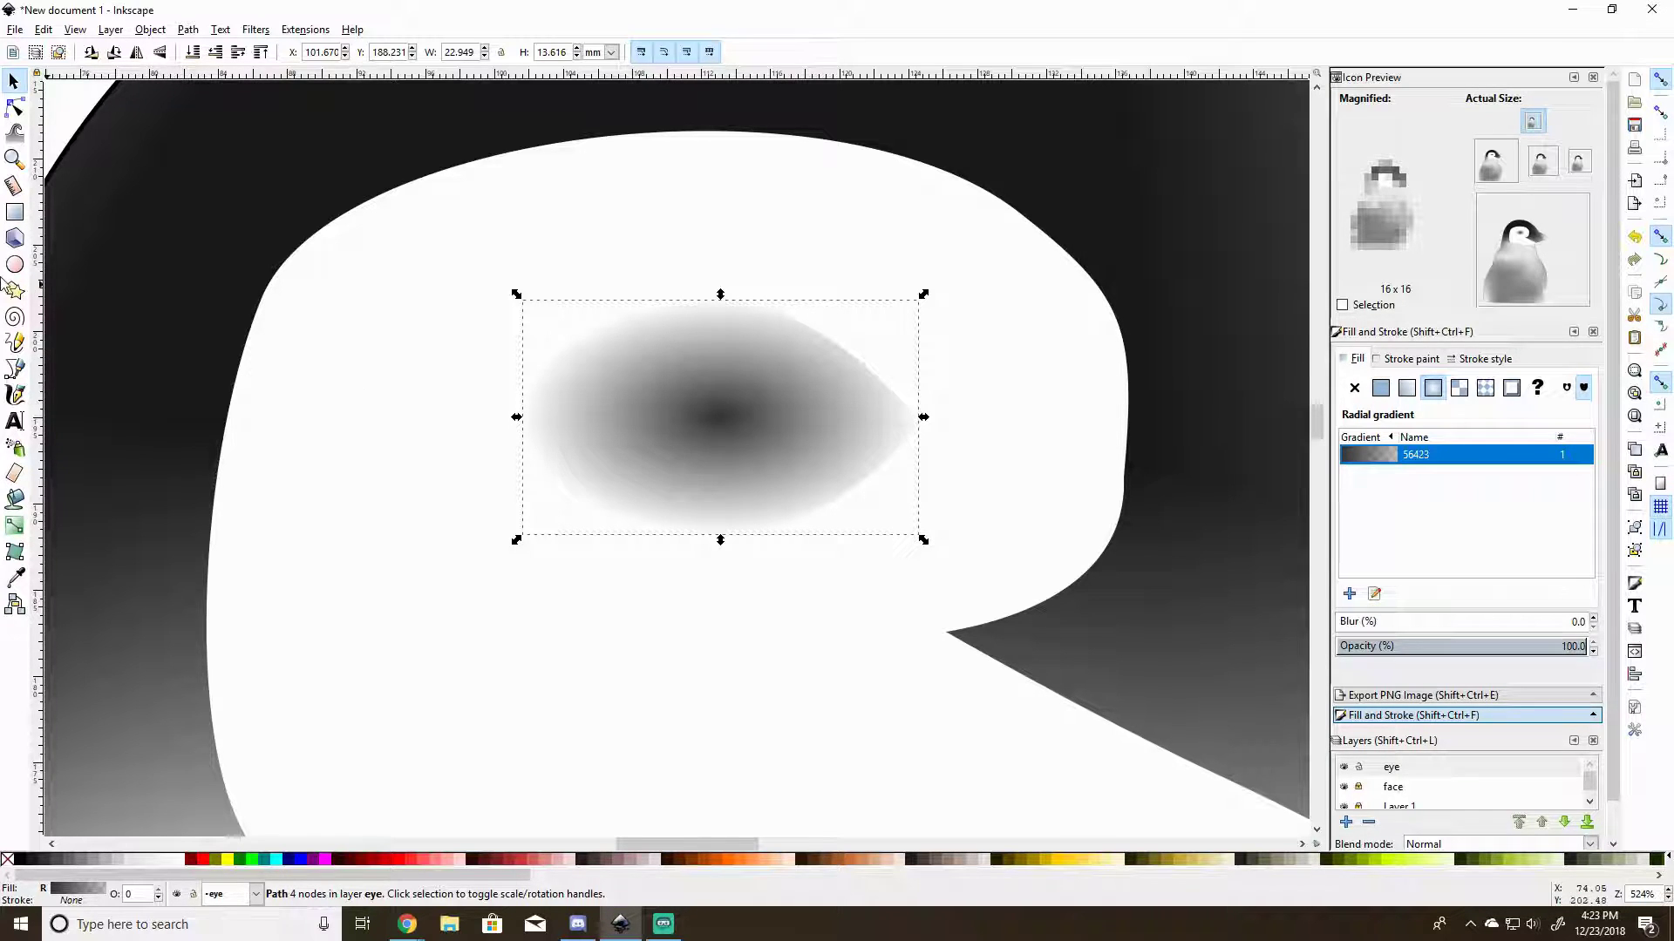
Make the gradient's centre stop white and its outer stop black.
click(14, 525)
click(720, 417)
click(175, 862)
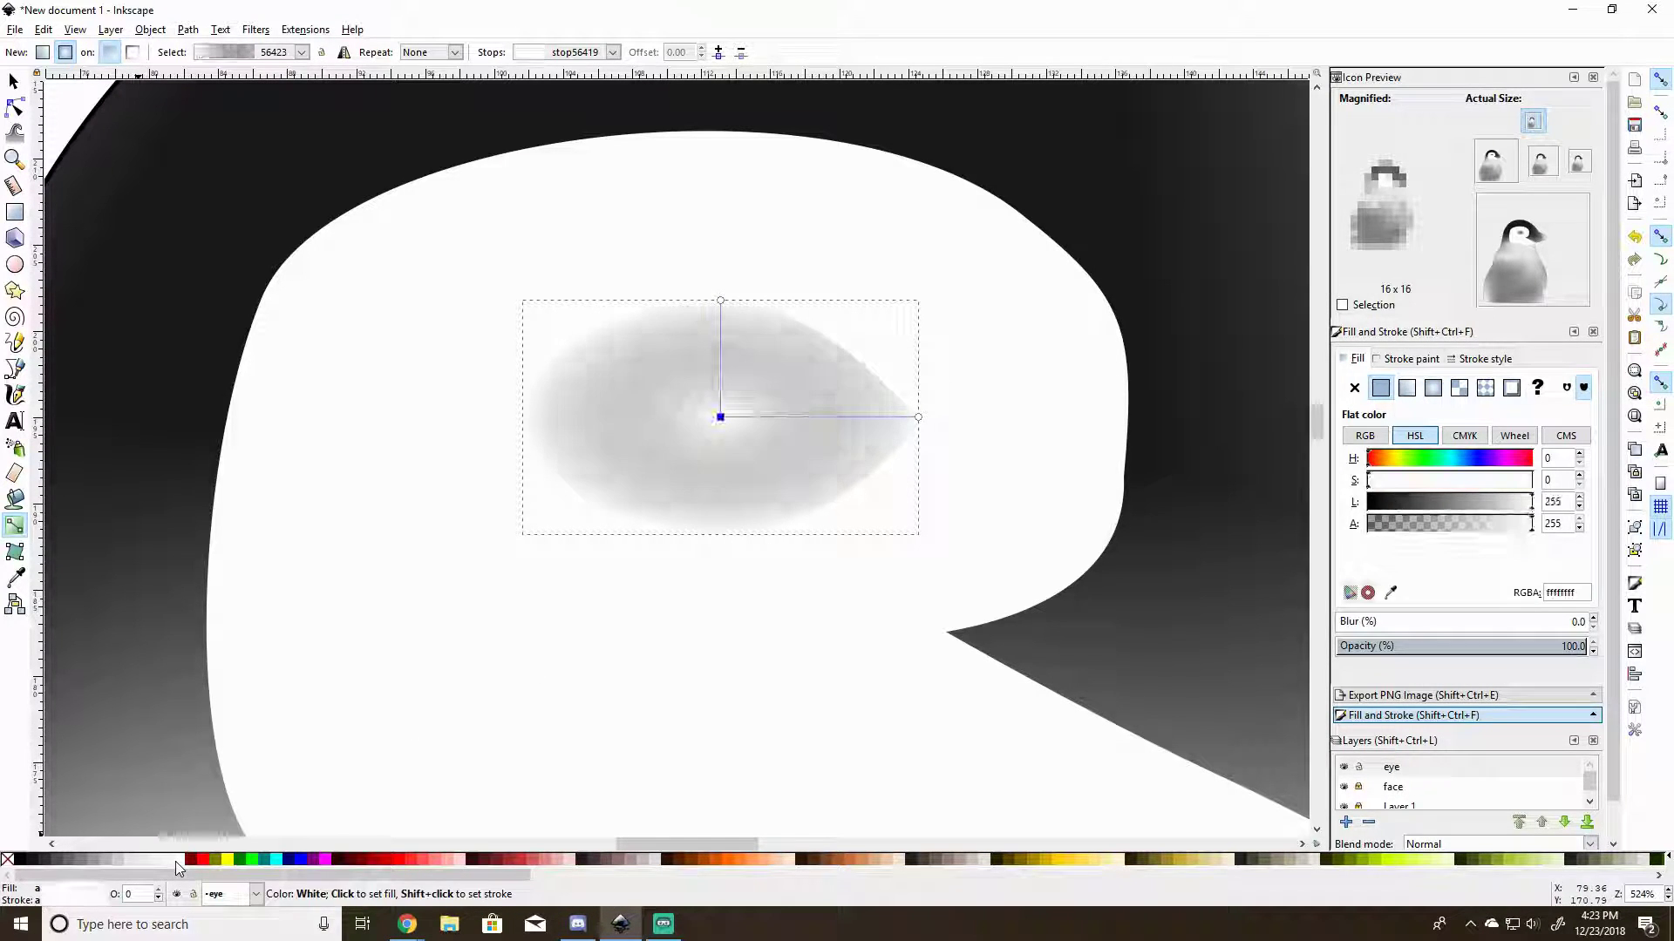
click(721, 301)
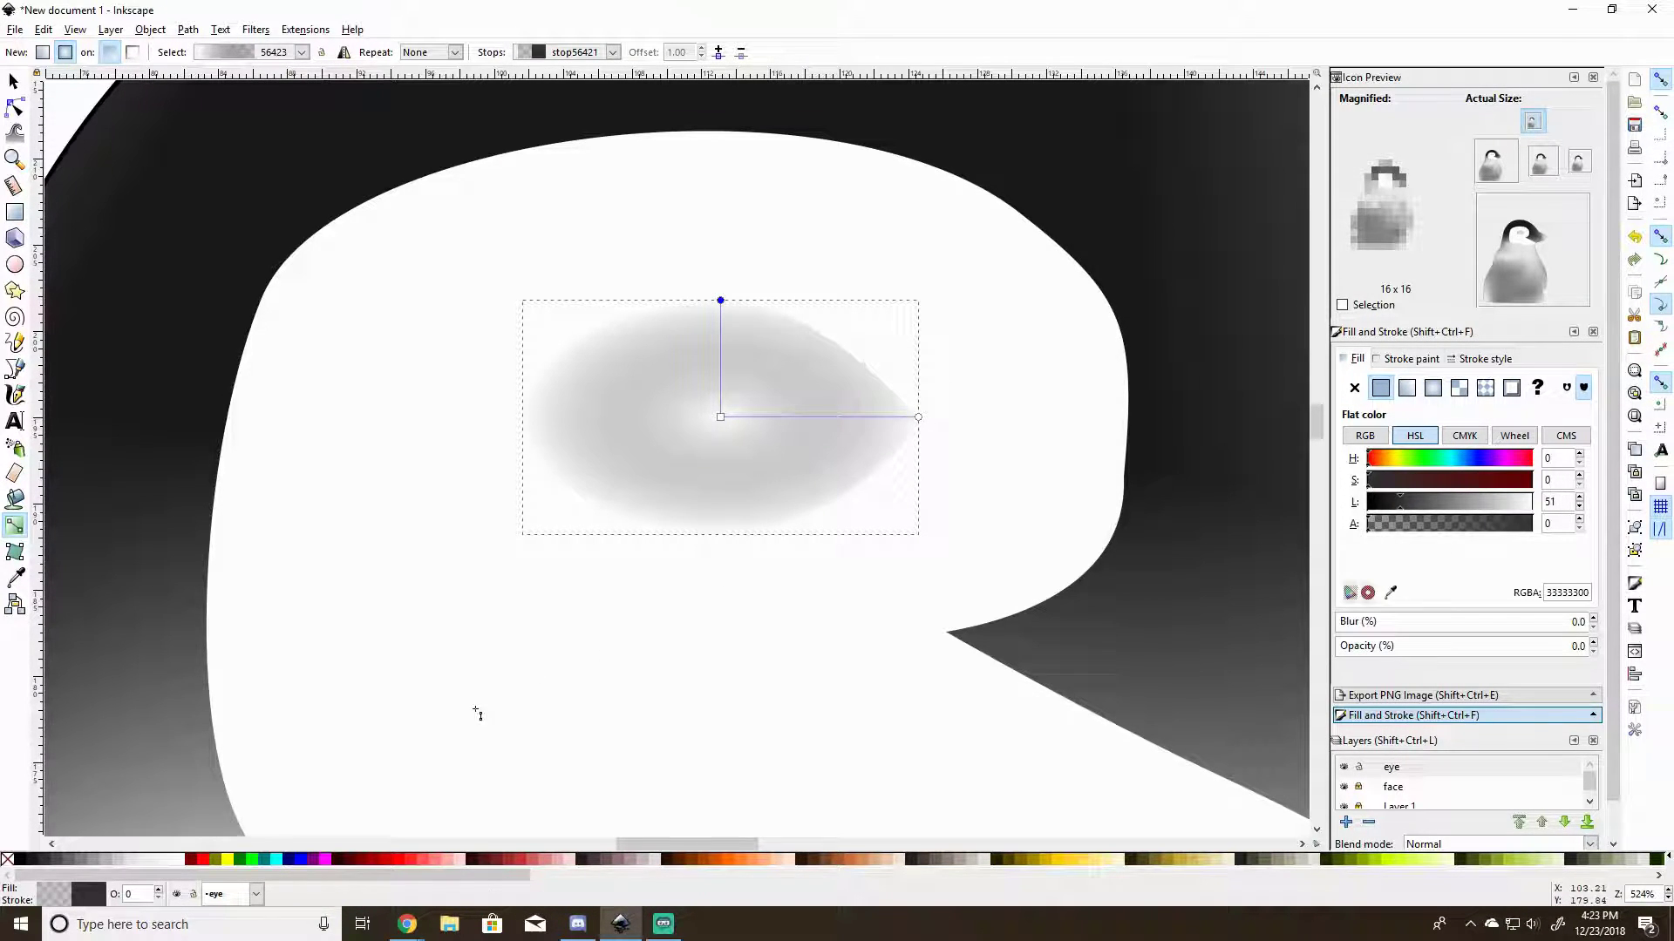
click(34, 860)
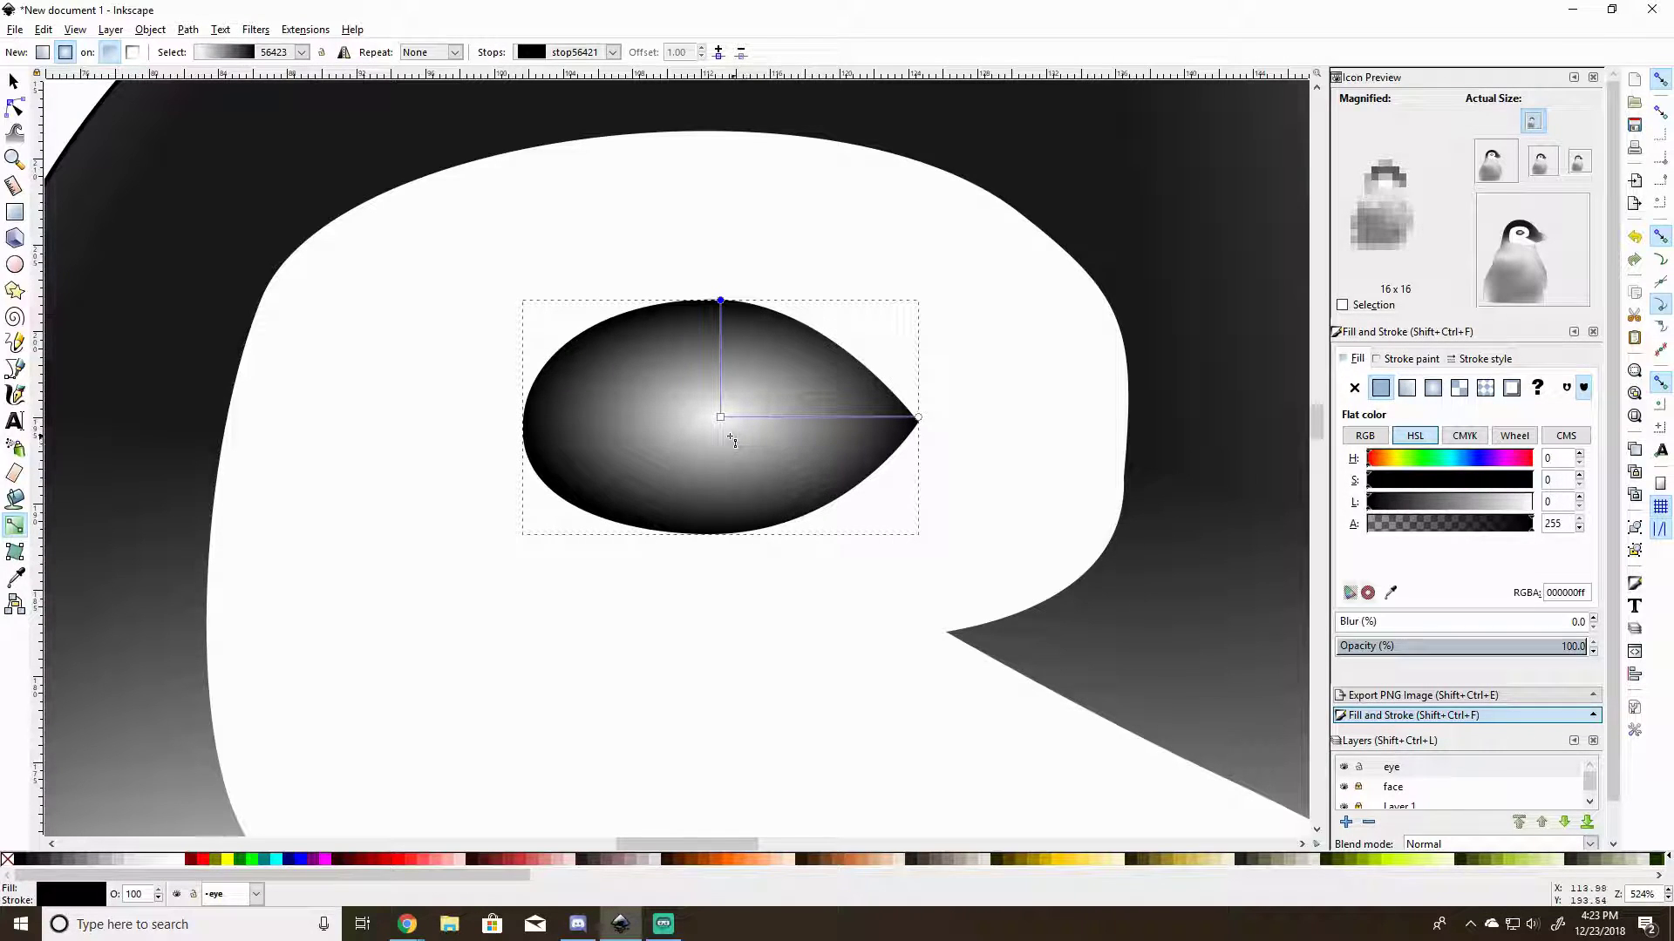
Move the white highlight toward the eye's top and shrink it horizontally and vertically.
drag(720, 417, 714, 329)
click(715, 331)
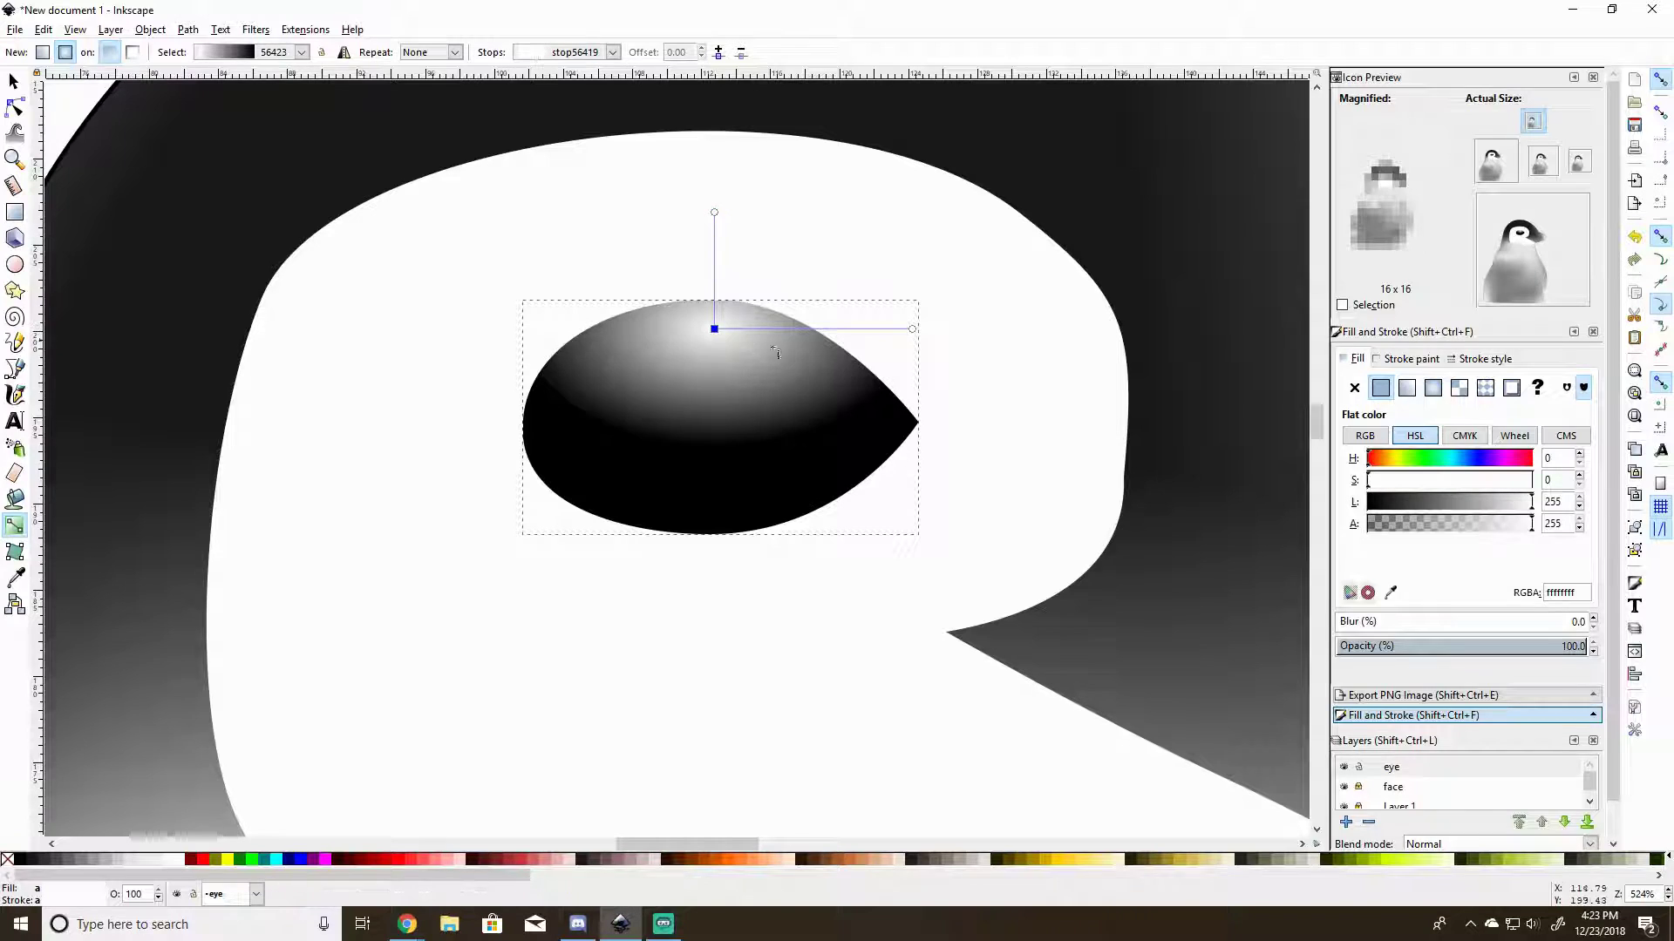
drag(912, 330, 794, 330)
drag(725, 212, 712, 273)
drag(794, 329, 769, 331)
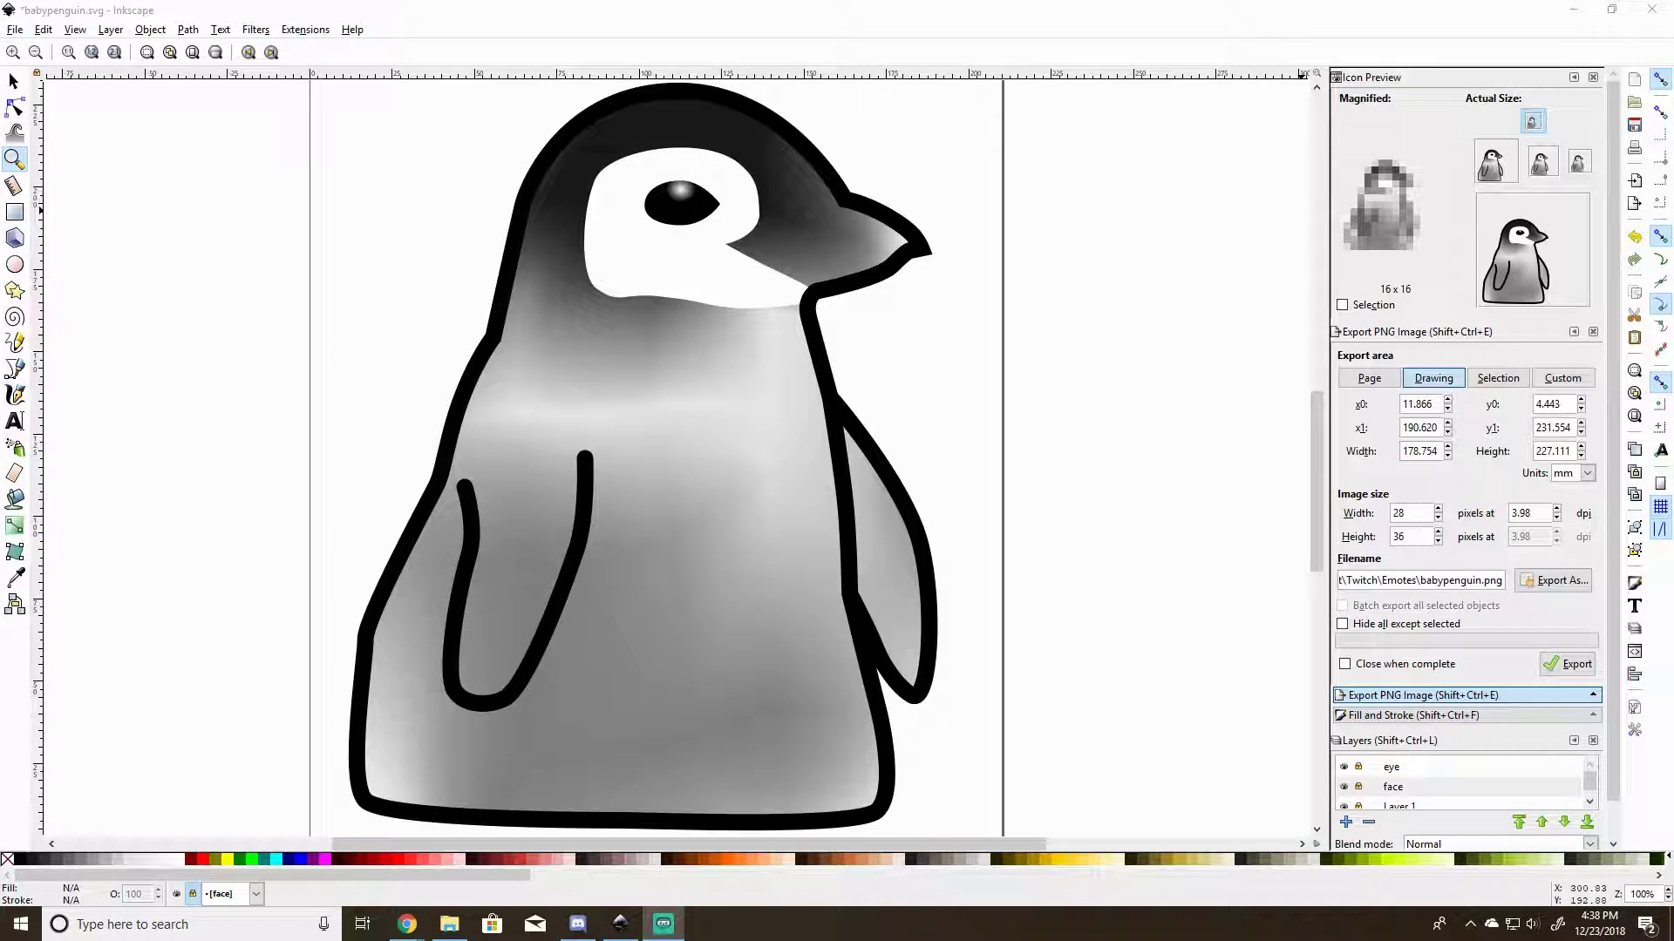
Export the whole drawing as a 28×36 babypenguin.png into Emotes, then open that folder.
click(407, 924)
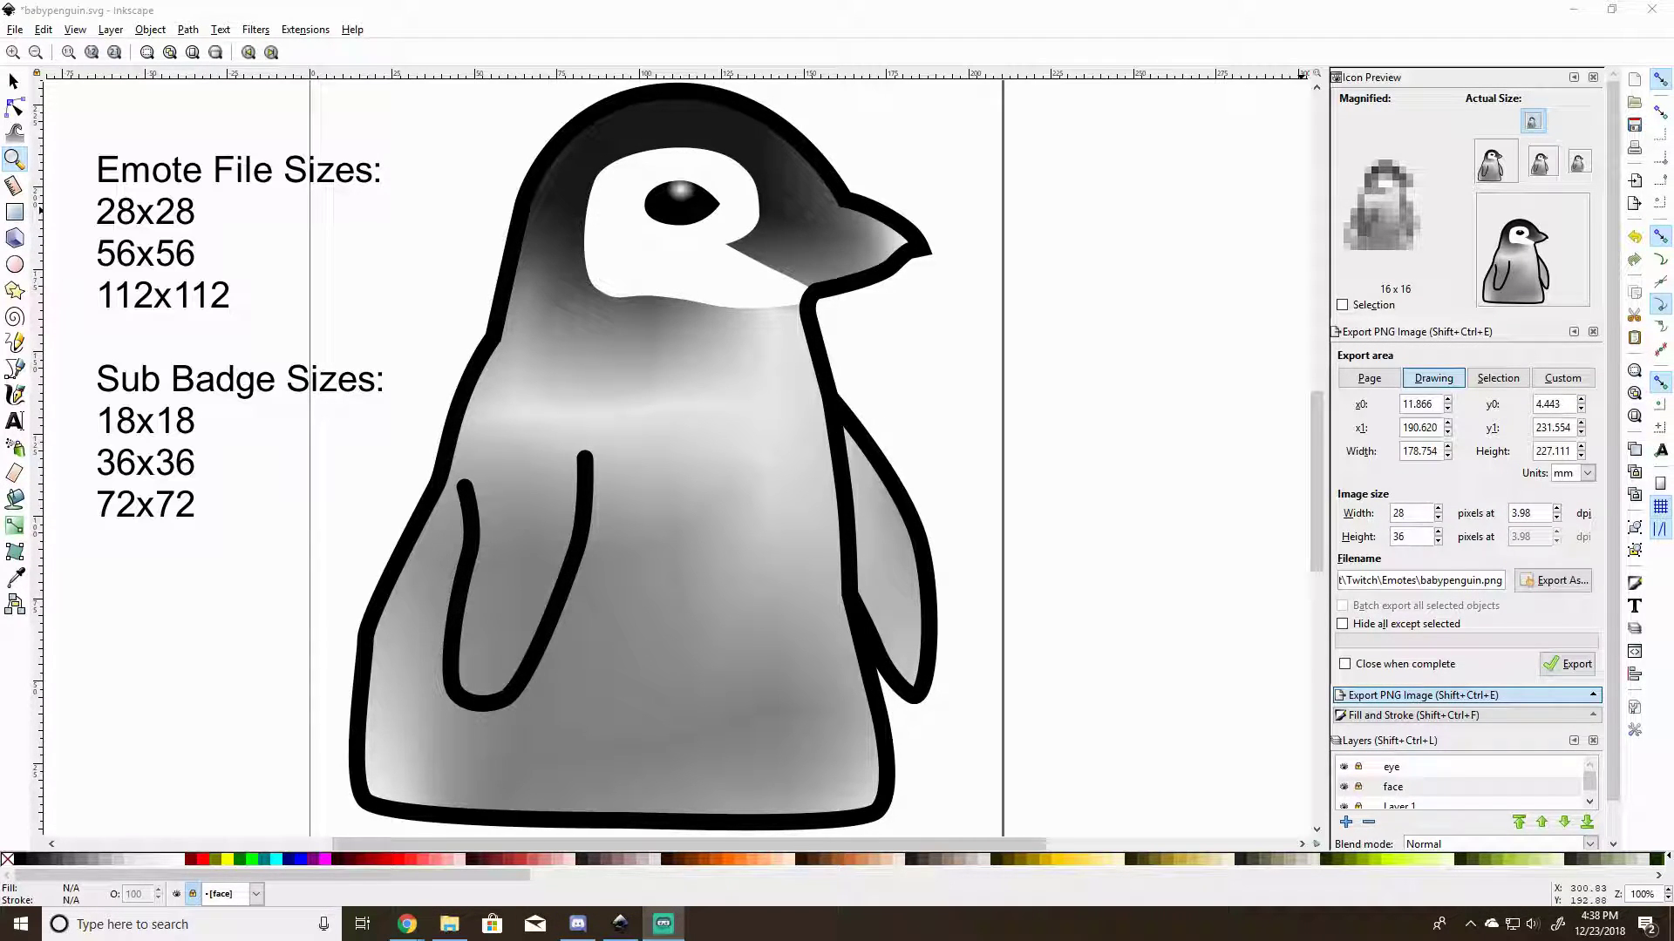
key(ctrl+z)
click(15, 29)
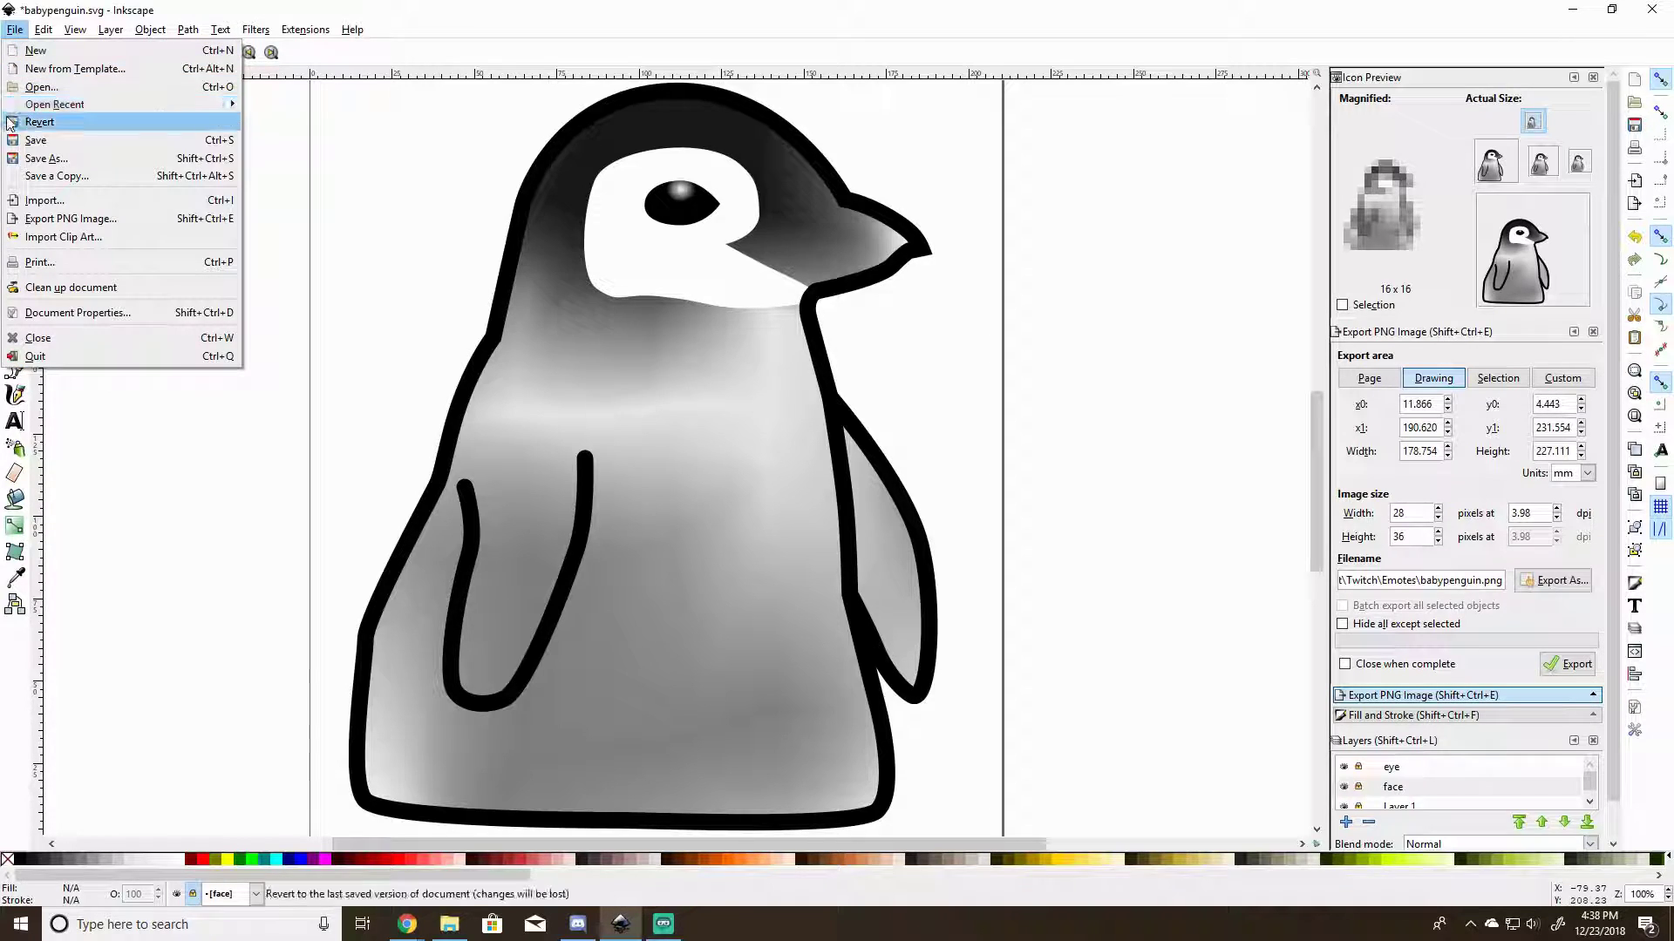
click(52, 218)
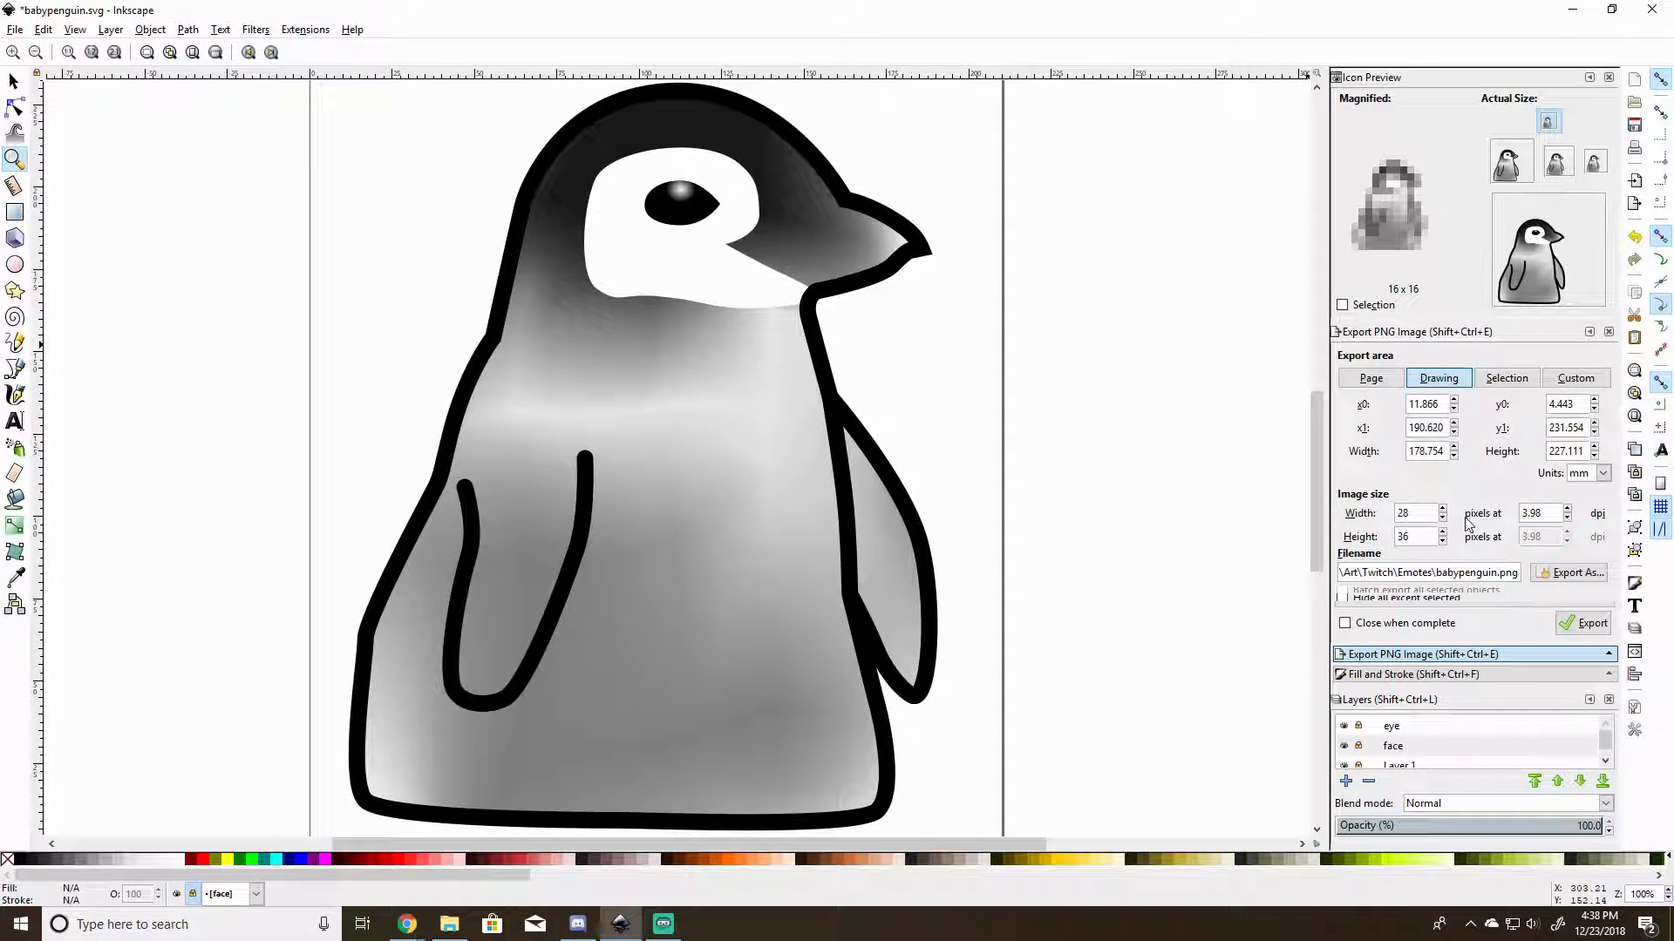
click(1434, 381)
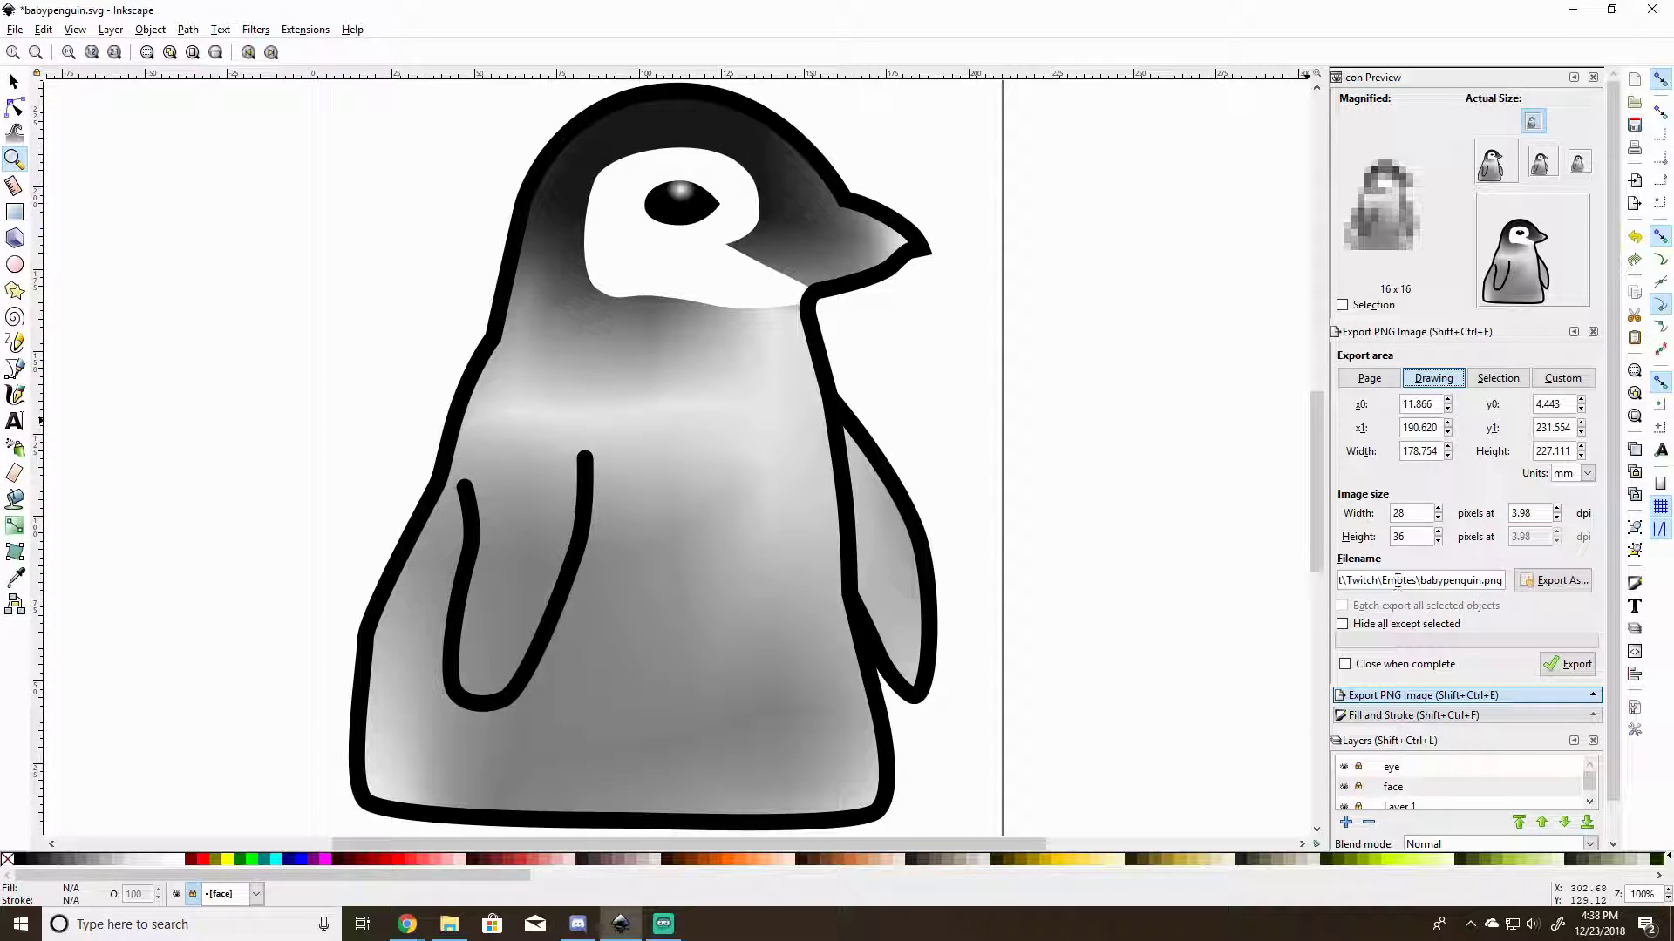
click(1521, 582)
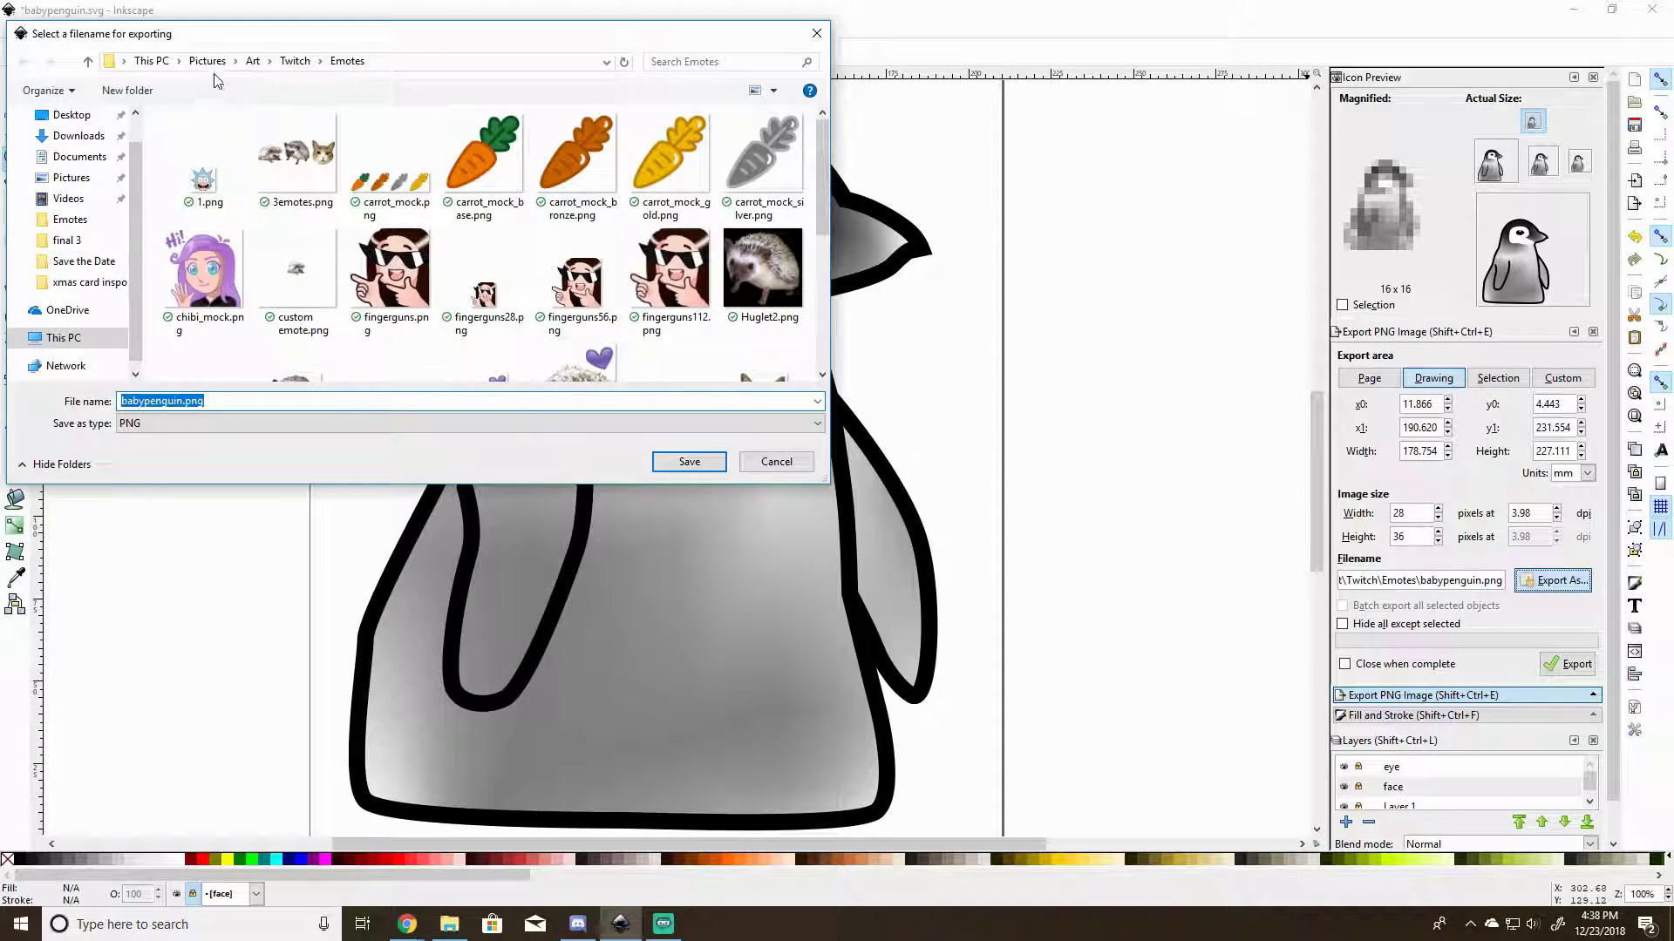
click(686, 461)
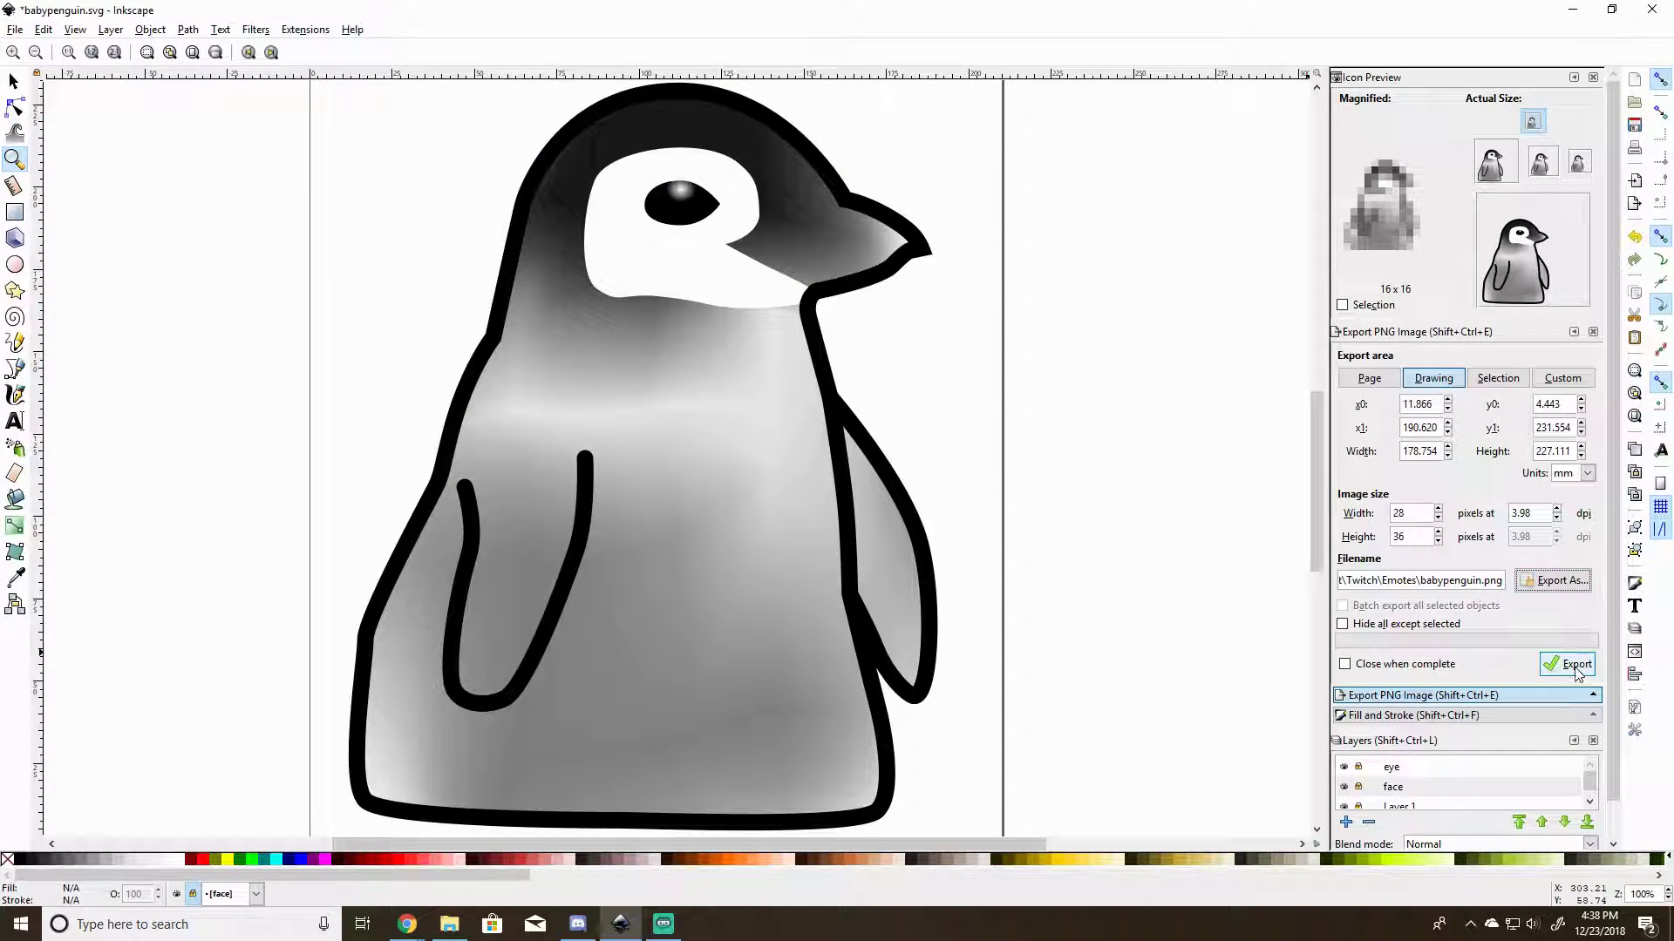
click(1573, 667)
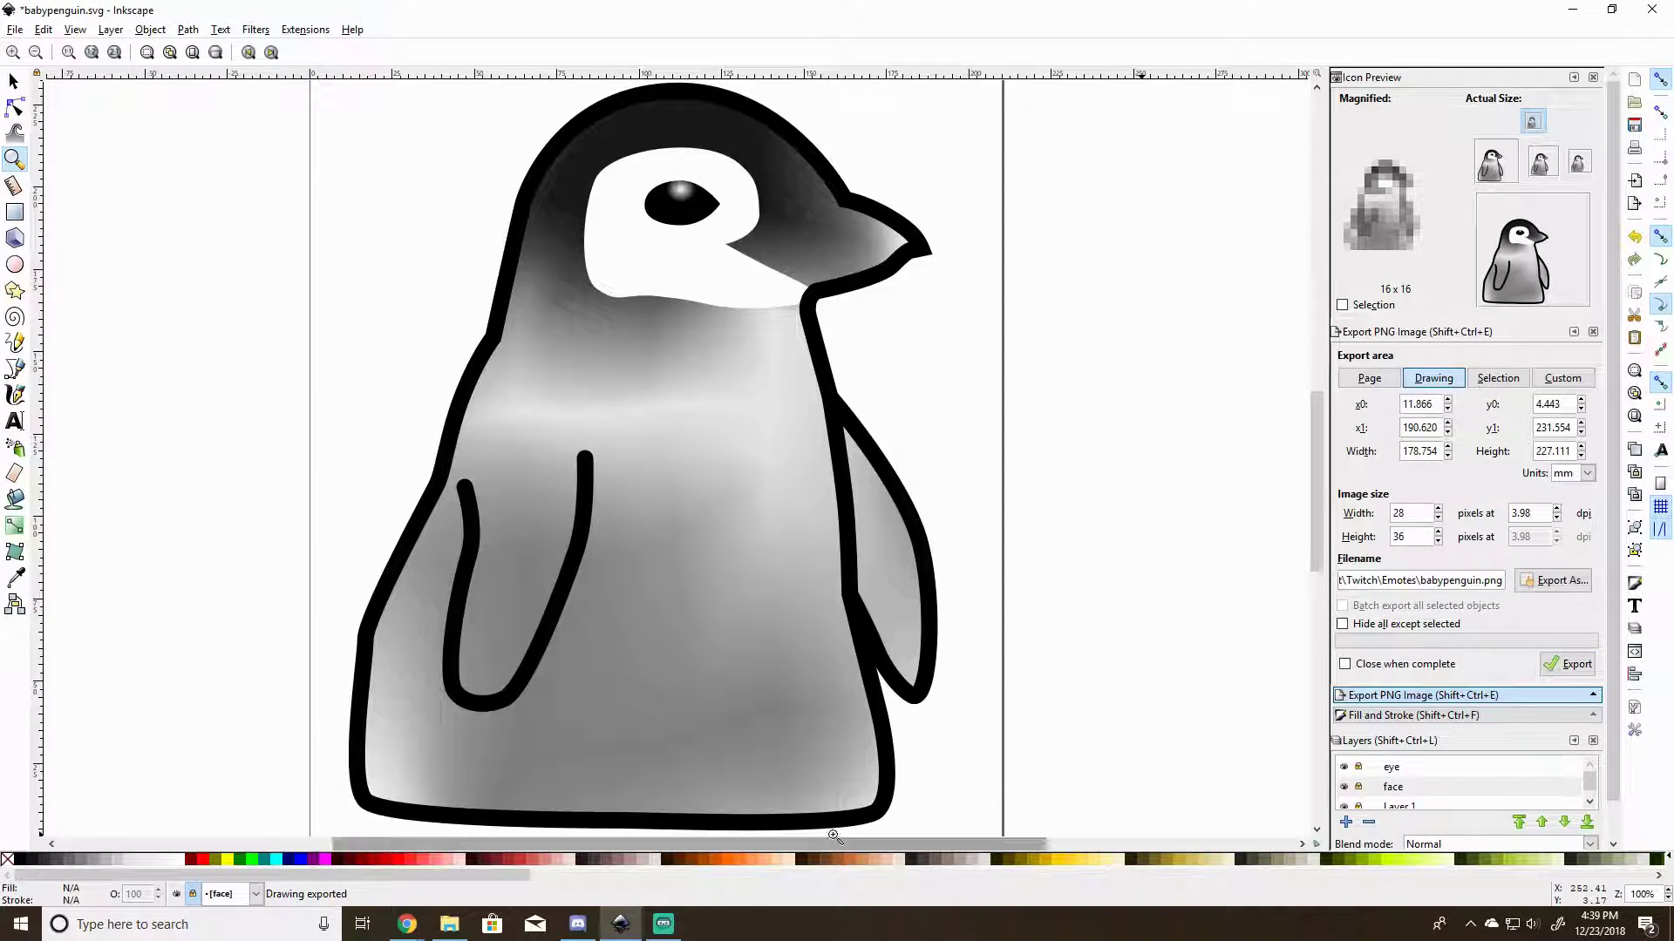
click(453, 924)
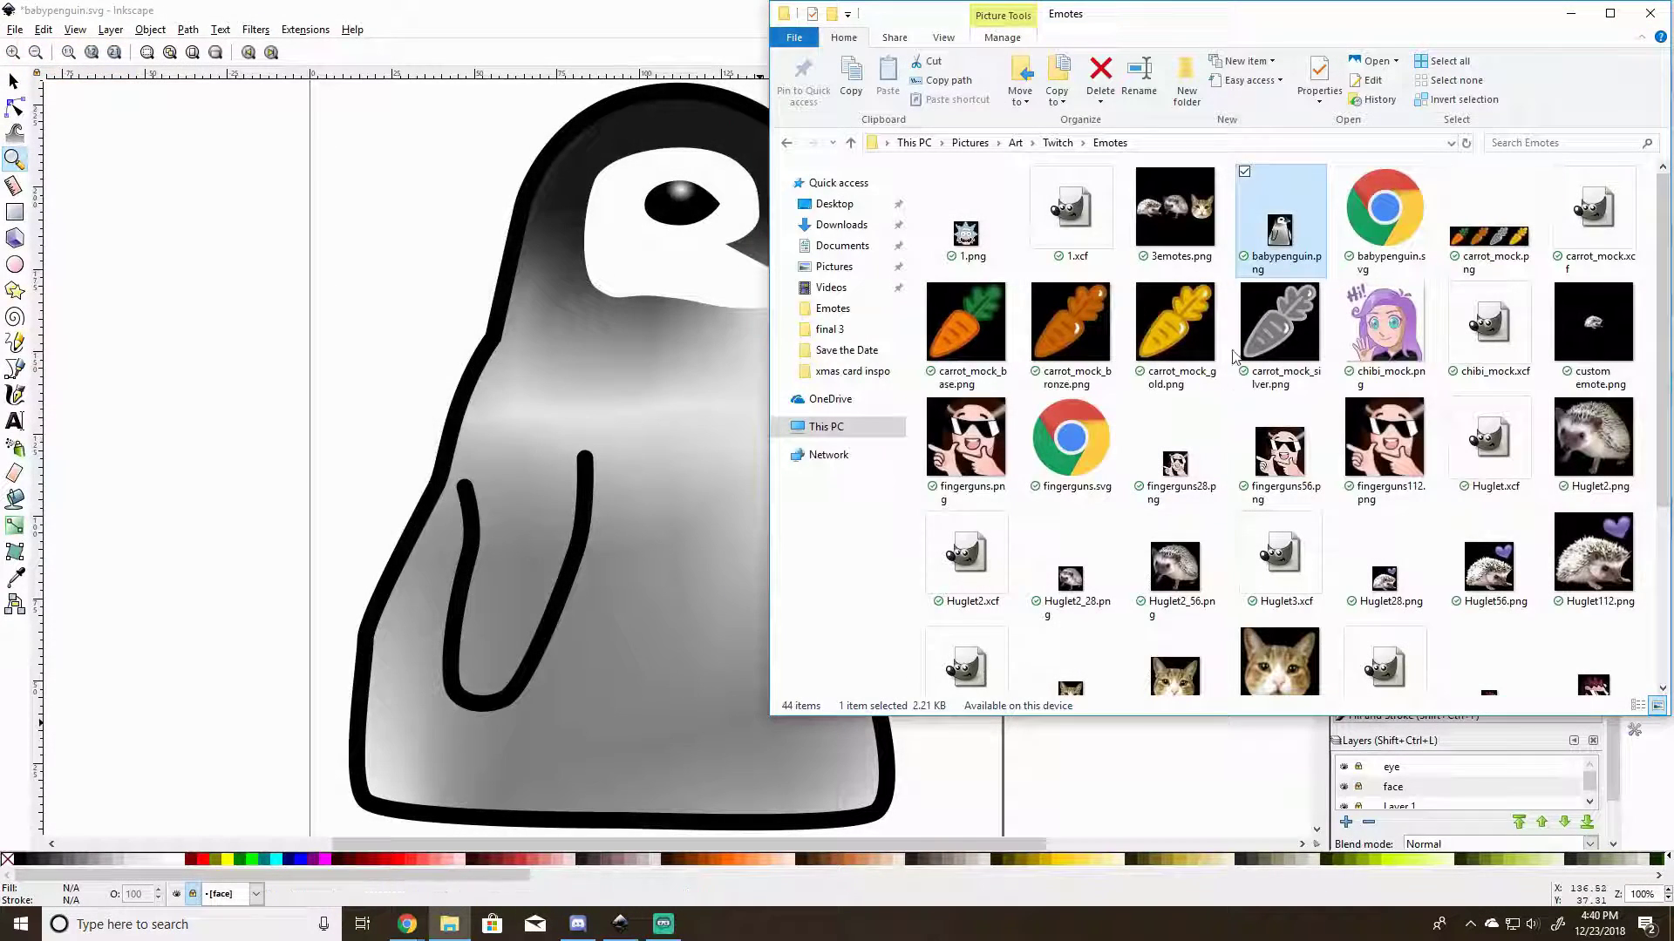
Open babypenguin.png in GIMP using File Explorer's Open with menu.
right_click(1290, 234)
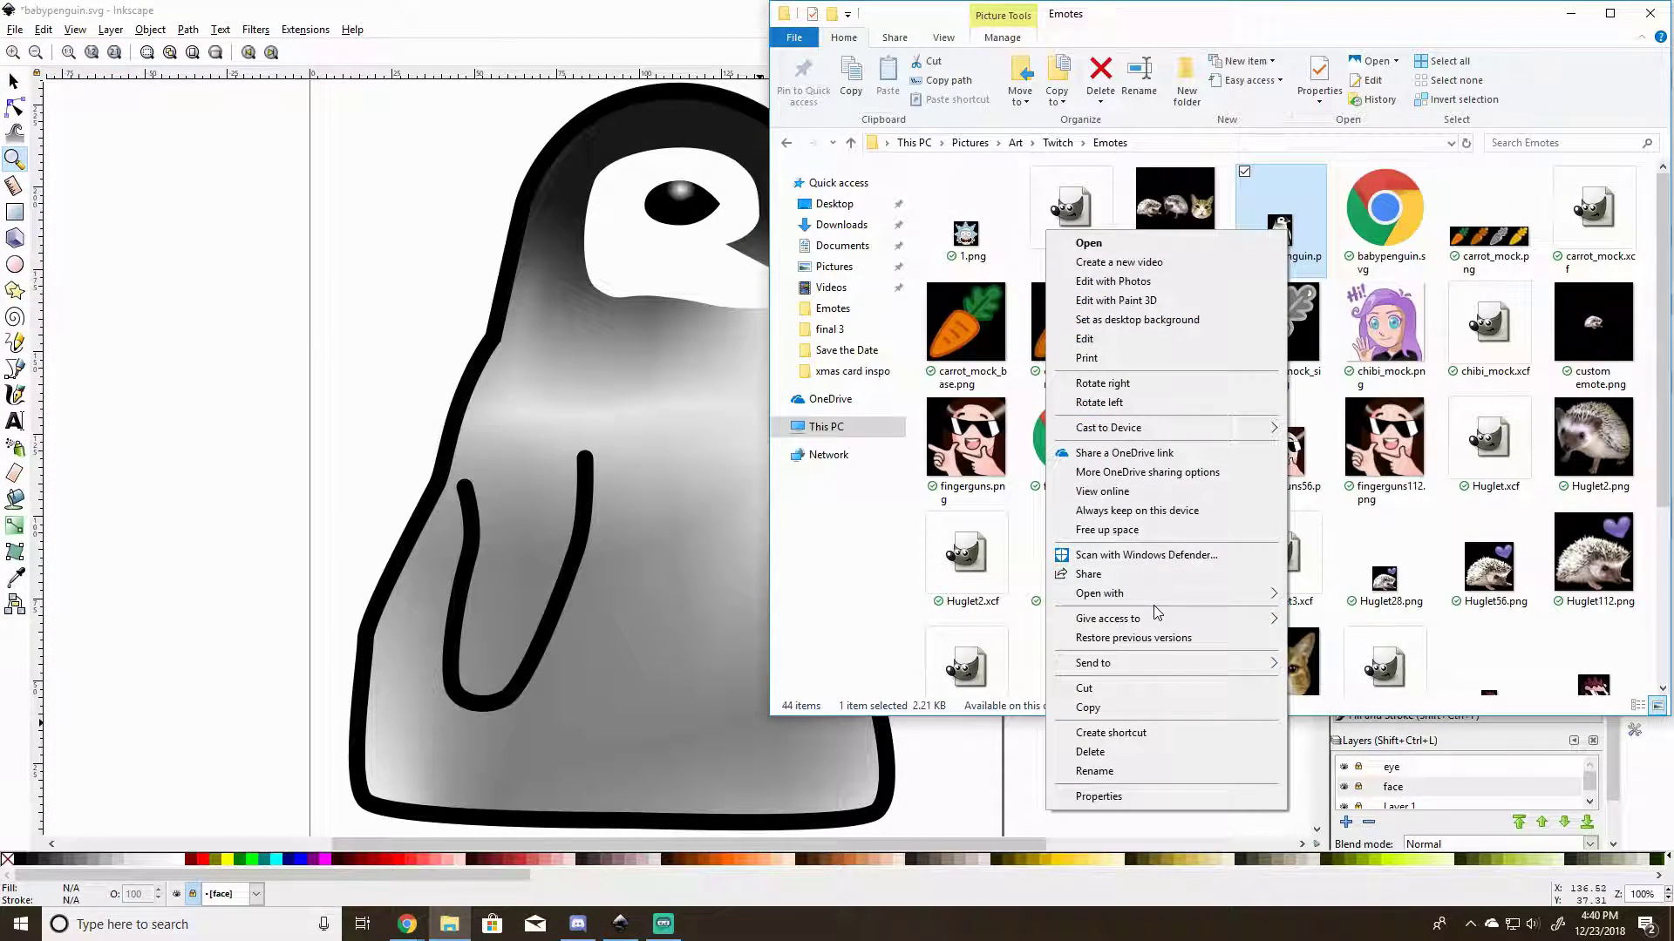
mouse_move(1153, 593)
click(1320, 592)
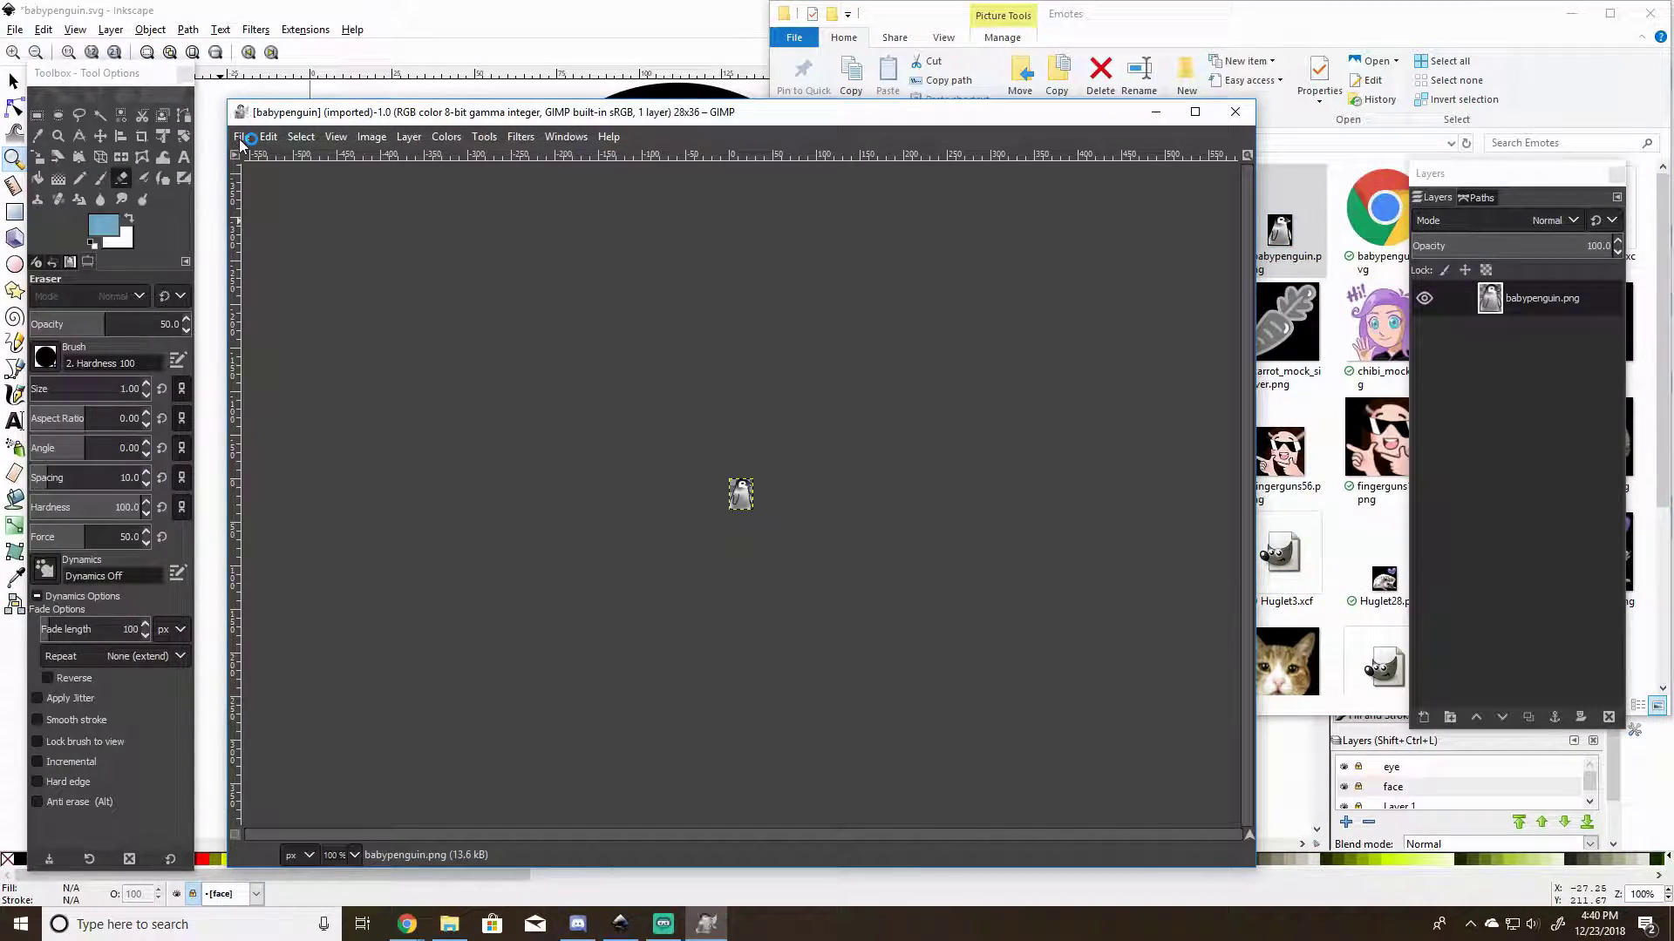
Unlink width and height, resize the canvas to 28×28 pixels, and shift the penguin up 8 pixels.
click(57, 136)
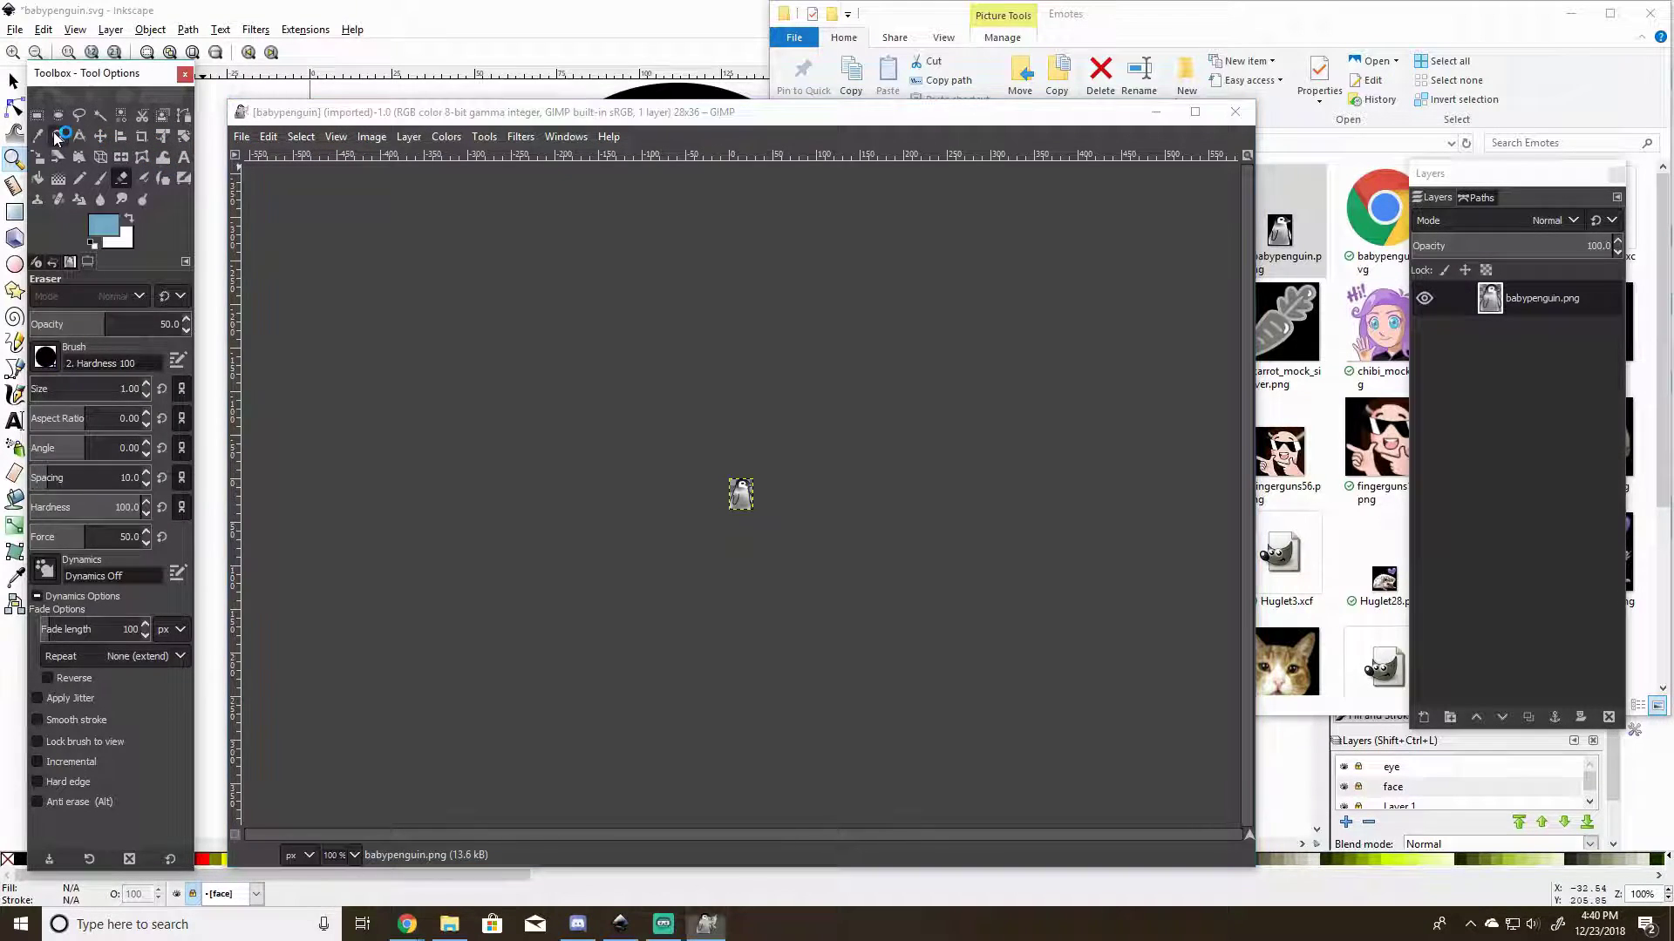
drag(700, 455, 790, 562)
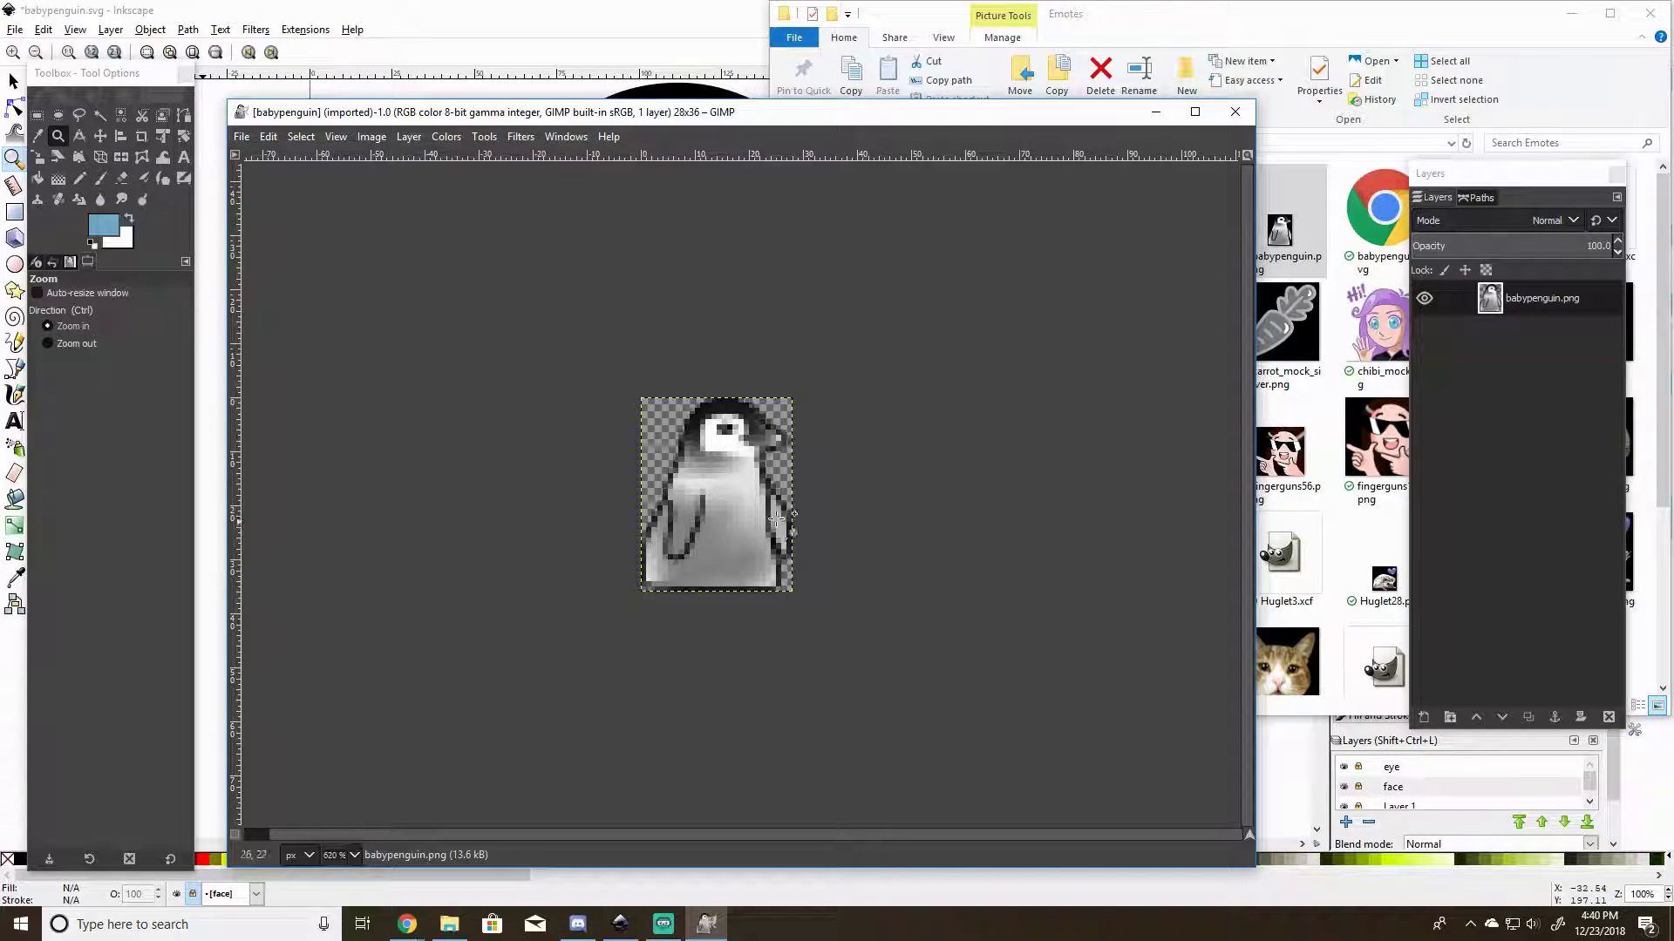
click(375, 138)
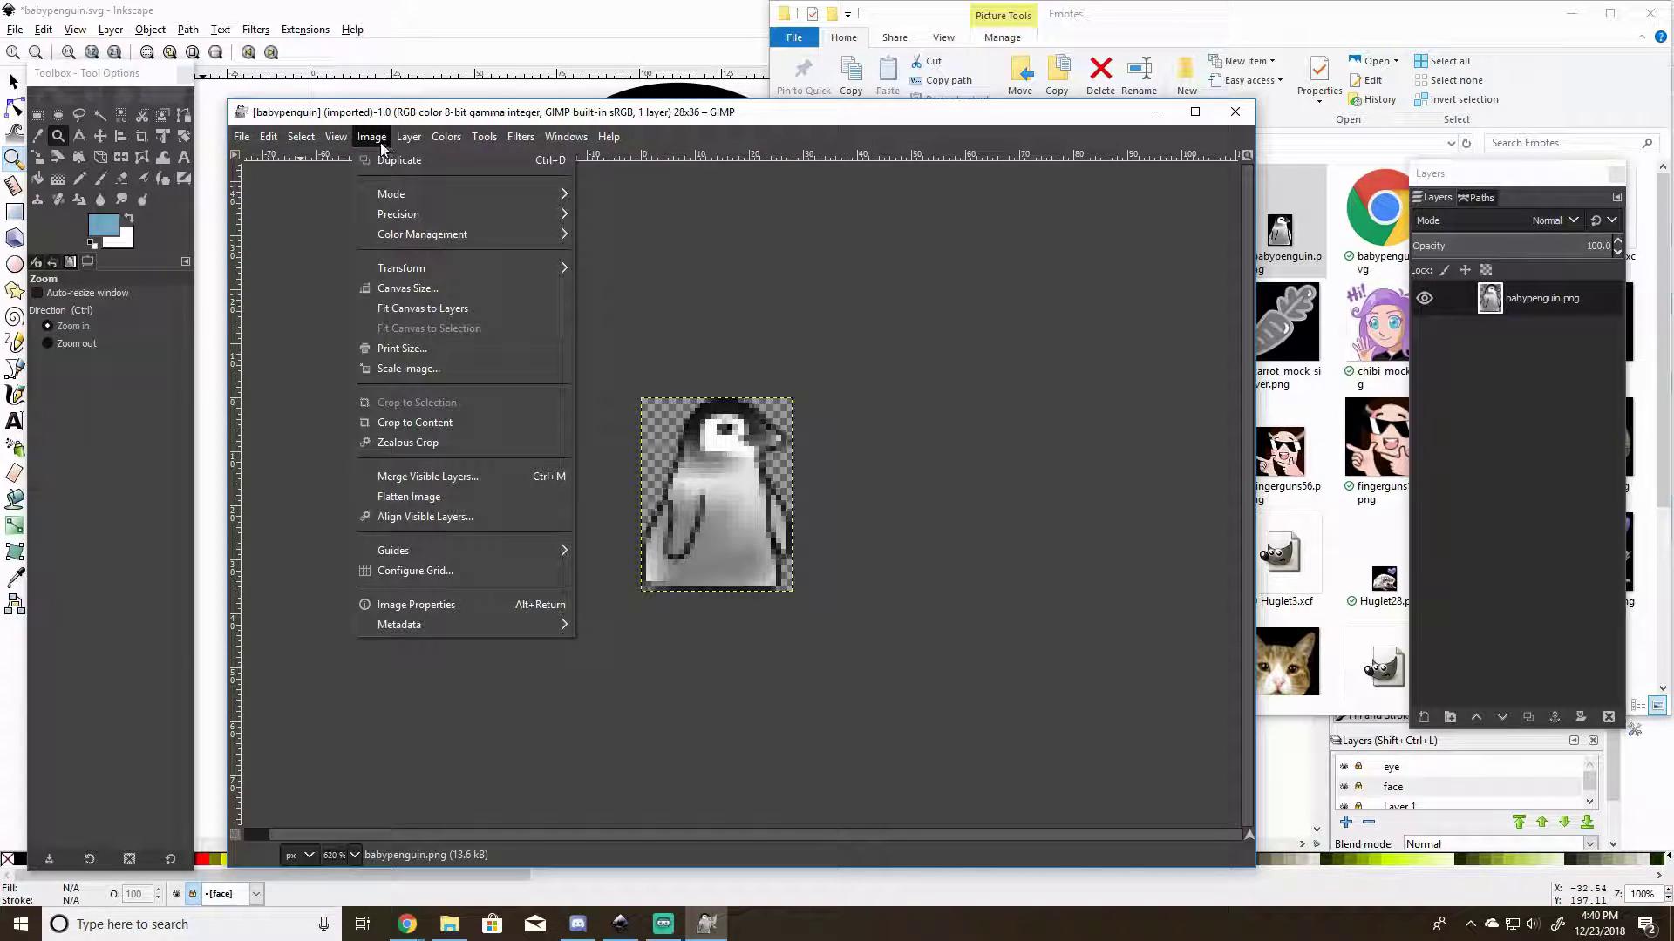
click(433, 286)
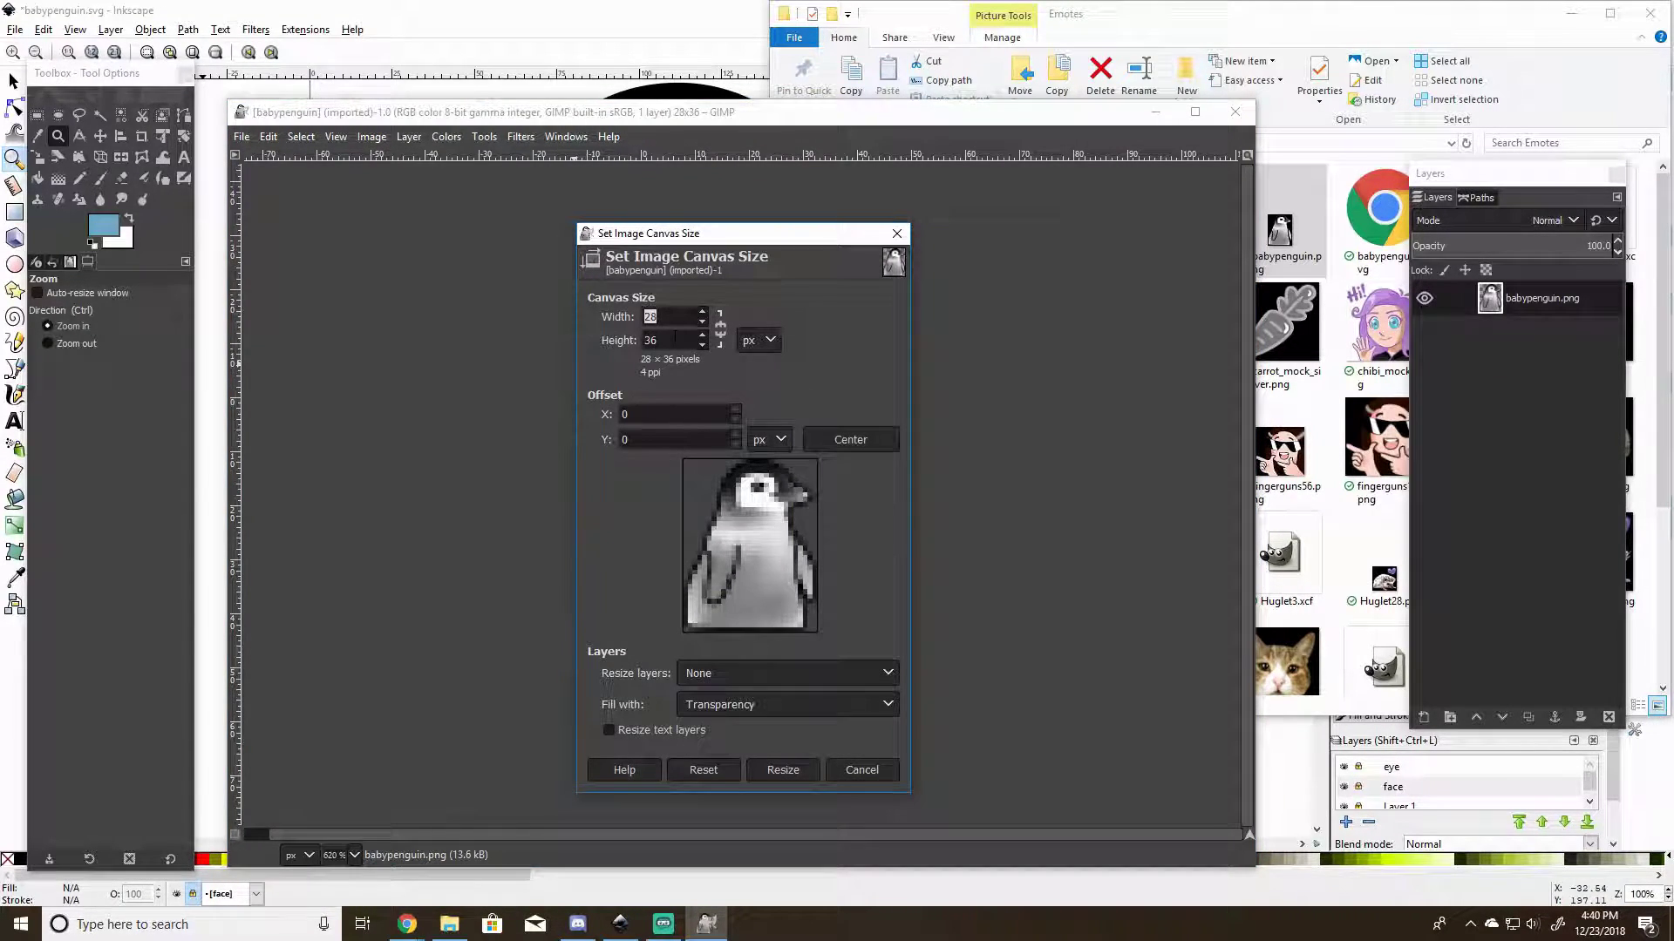
key(Tab)
click(722, 333)
click(660, 340)
text(28)
key(Tab)
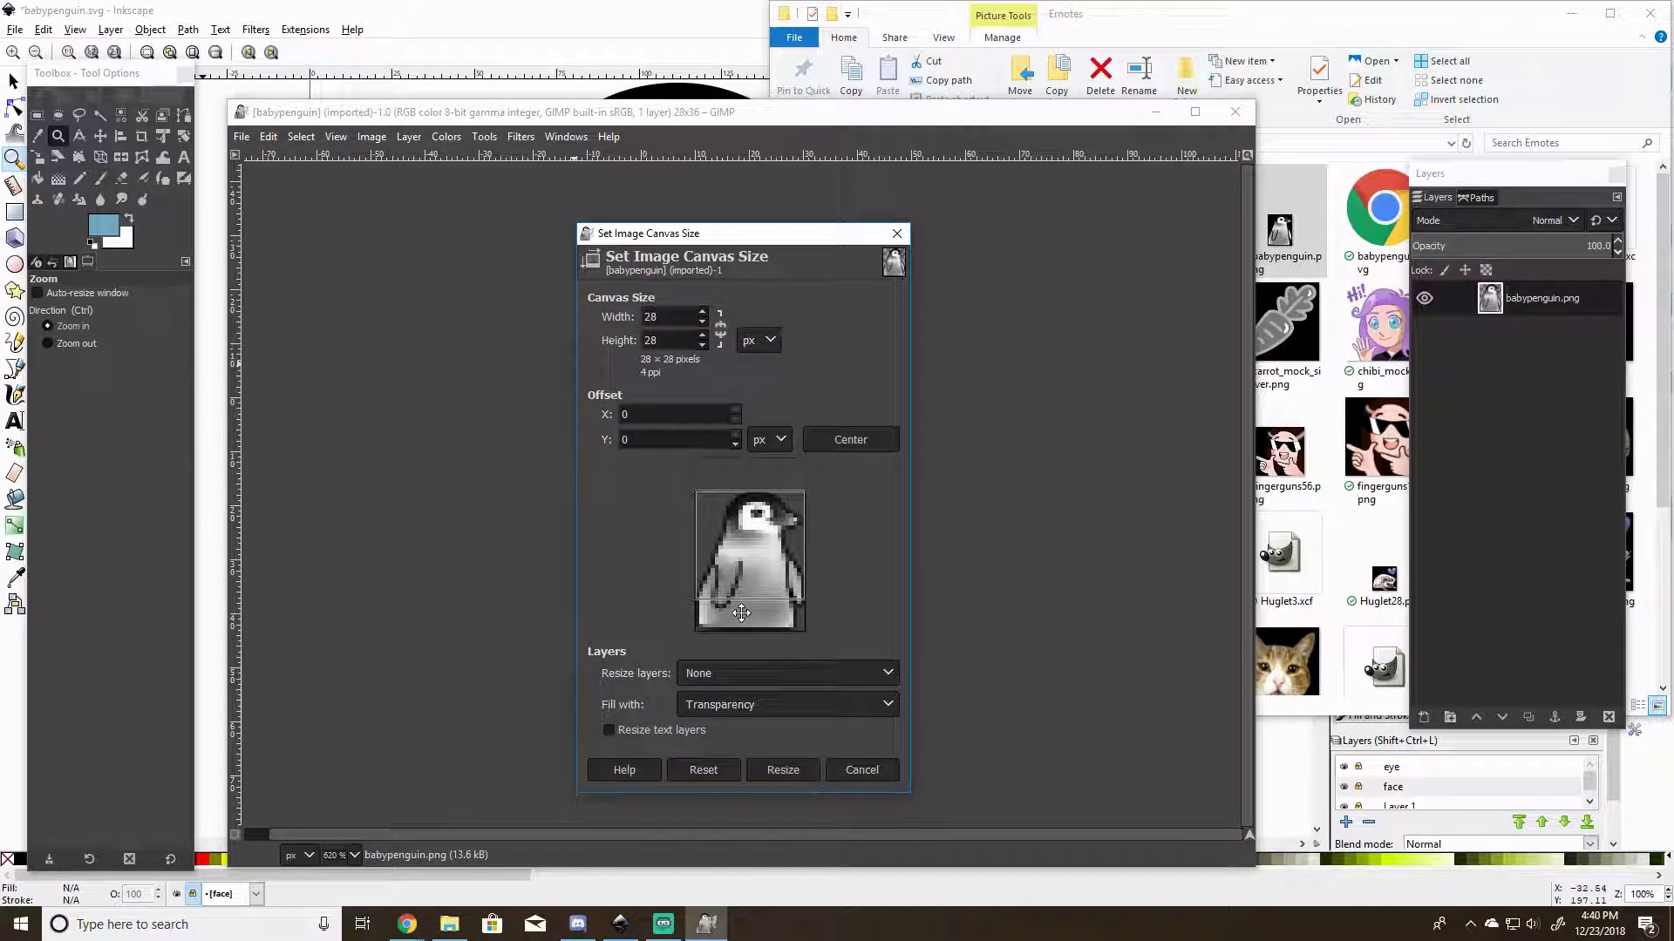
mouse_move(741, 615)
mouse_down()
mouse_move(750, 545)
mouse_move(792, 505)
mouse_move(770, 556)
mouse_move(759, 562)
mouse_move(763, 544)
mouse_move(725, 589)
mouse_up()
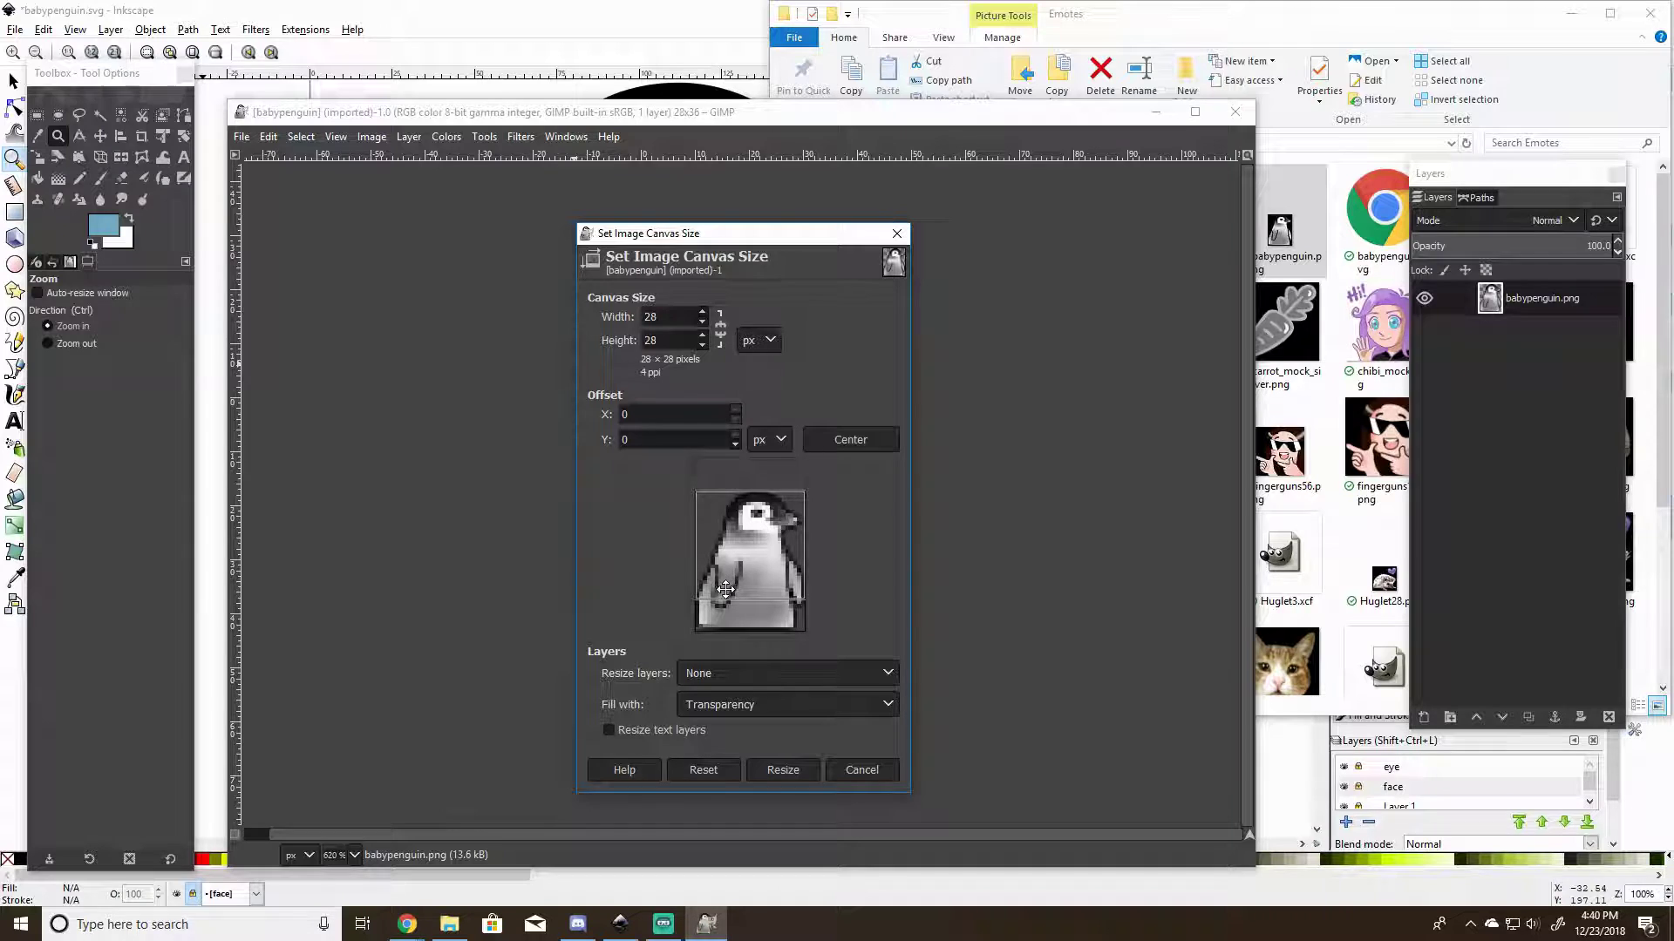
click(783, 769)
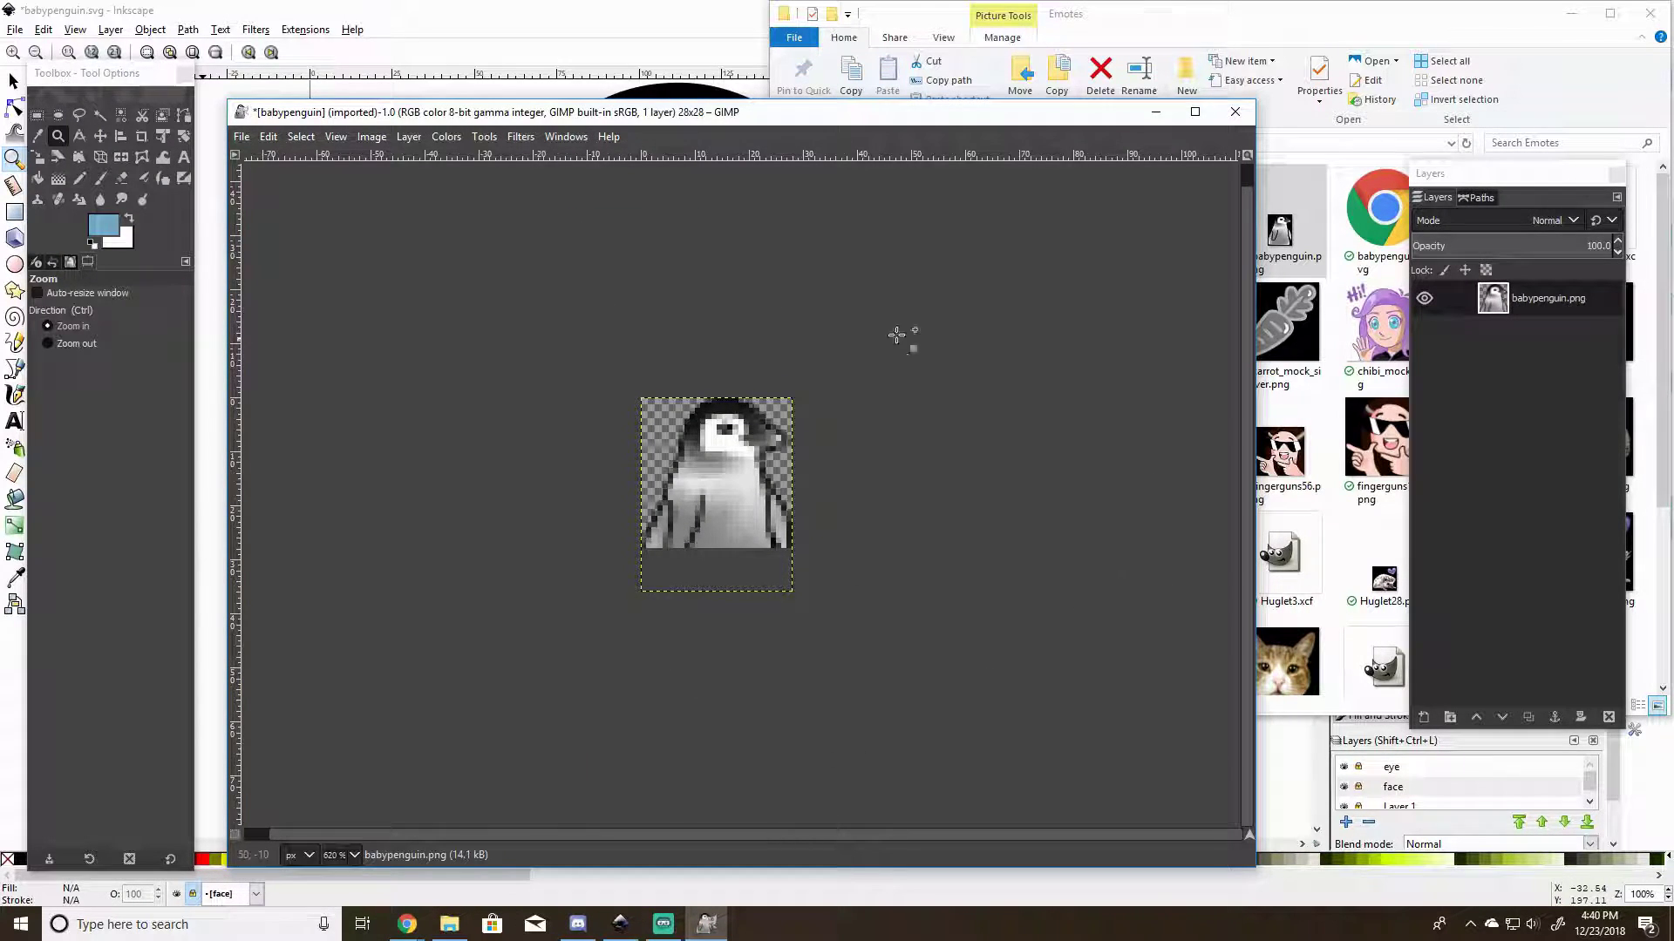
Overwrite babypenguin.png with the 28×28 version and maximize the GIMP window.
click(241, 136)
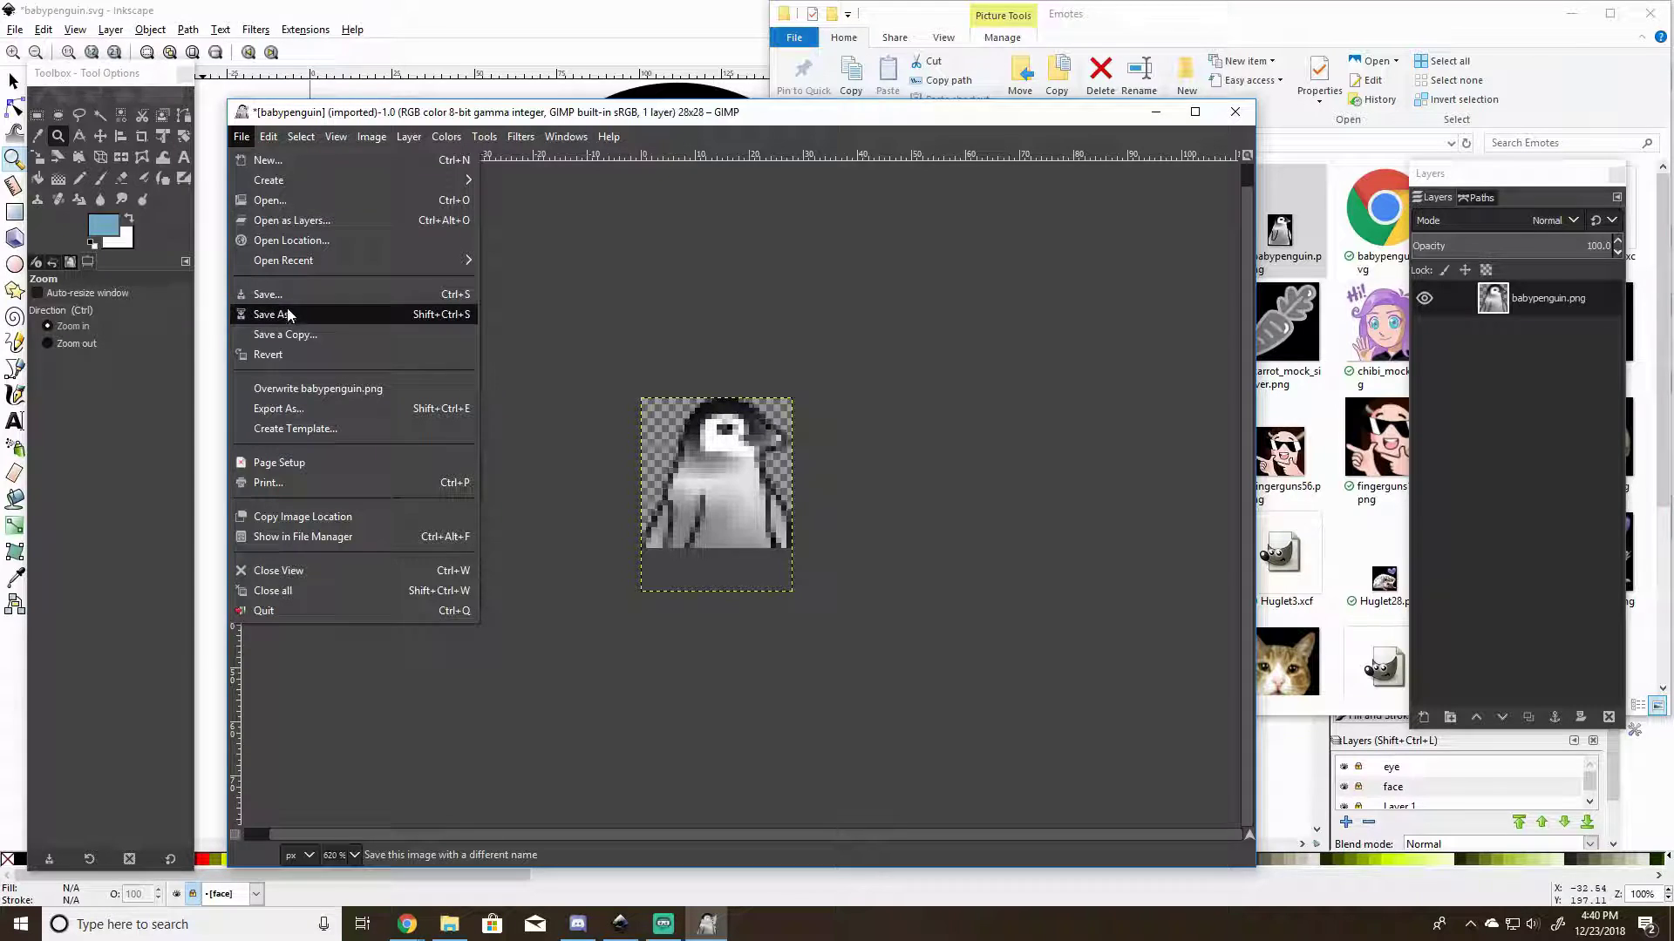
click(285, 389)
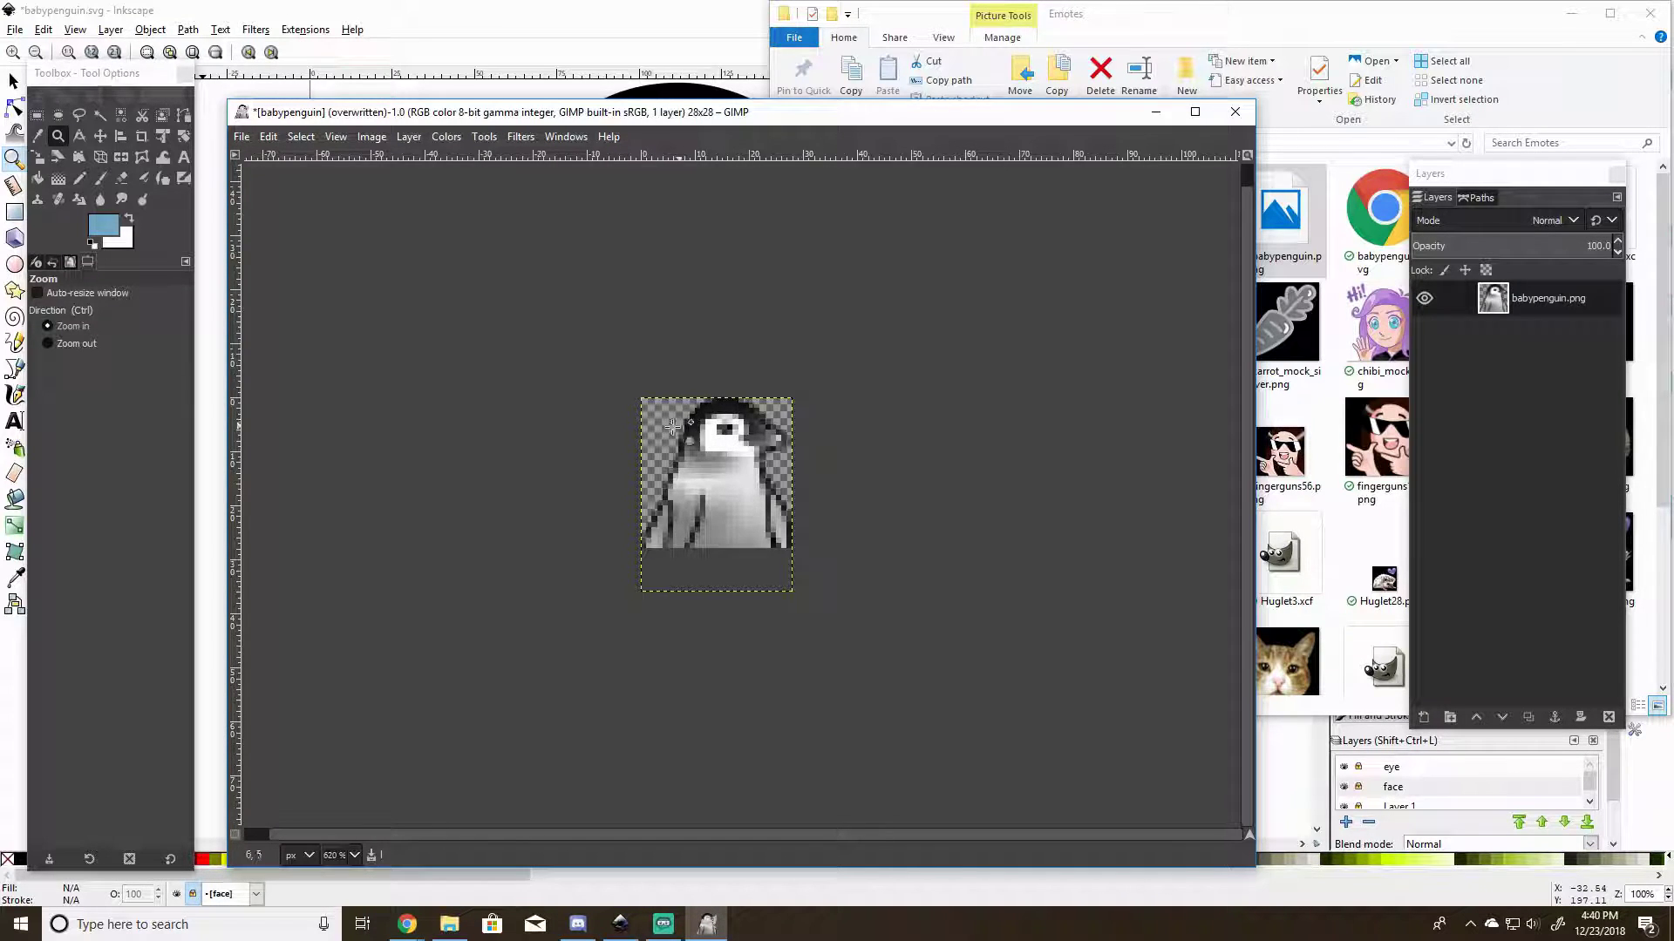
click(1195, 112)
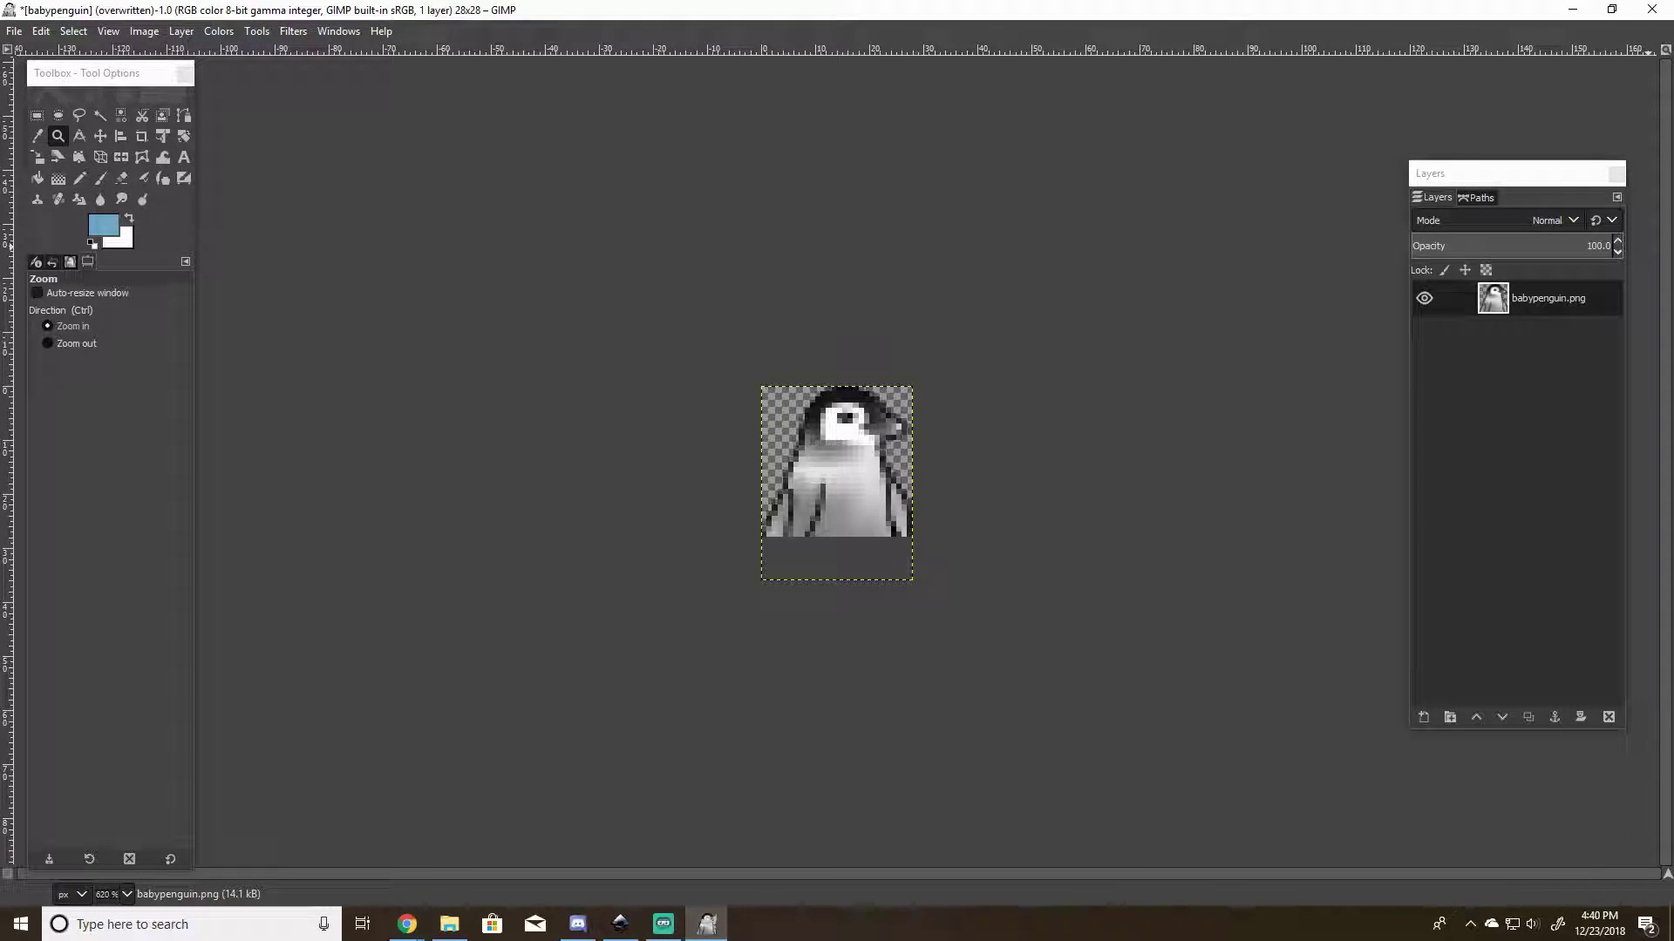
key(alt+Tab)
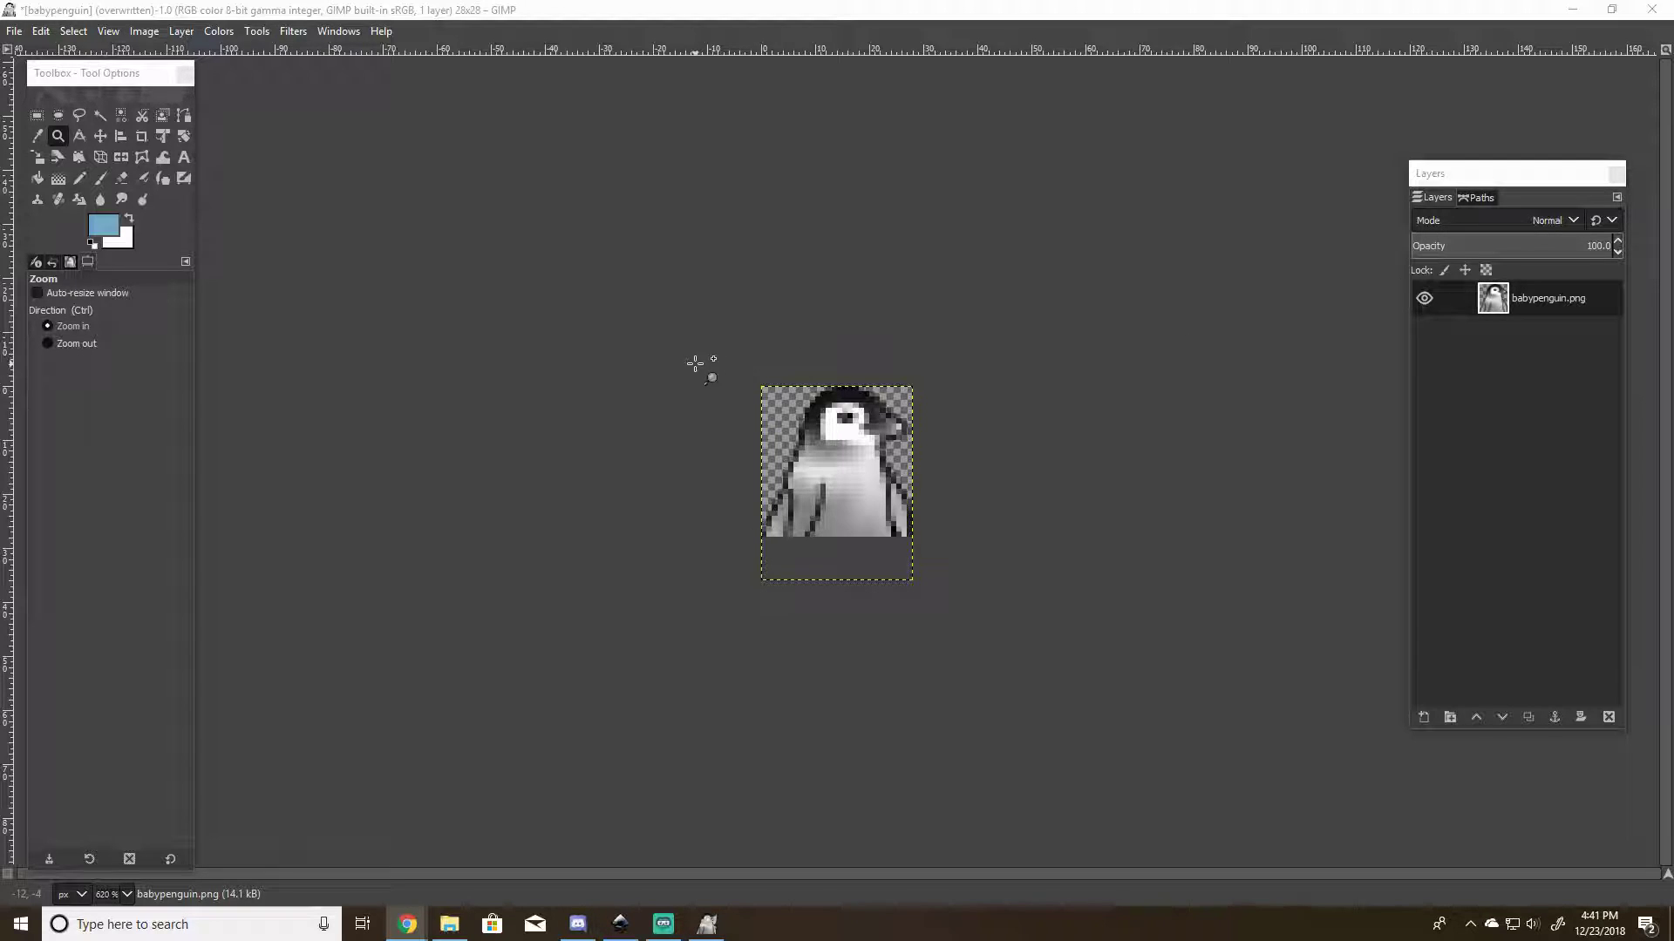